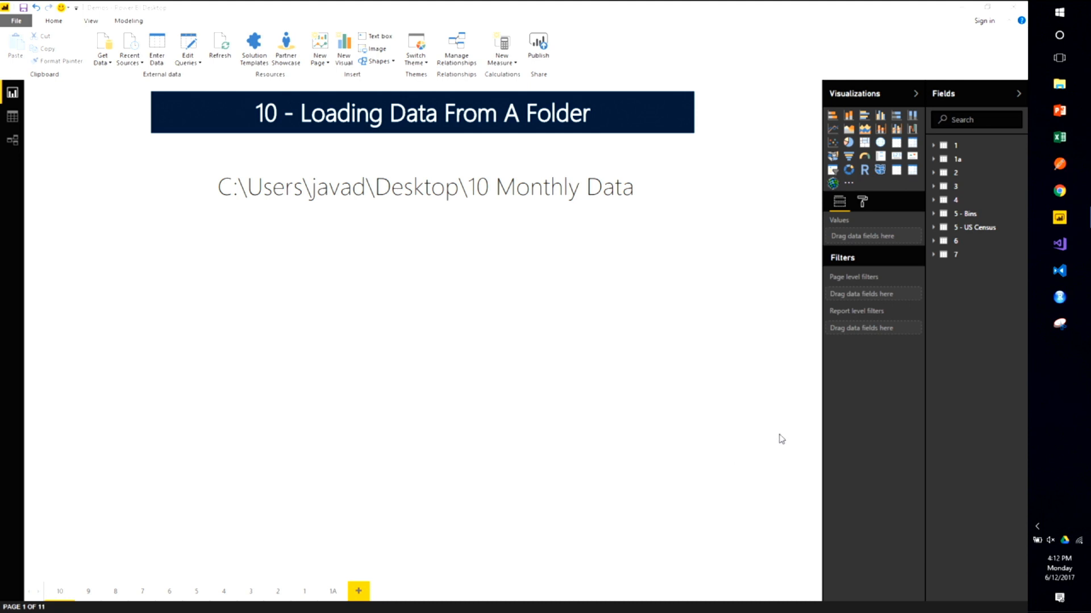
Copy the 10 Monthly Data folder path from the text box on report page 10
click(218, 188)
drag(218, 187, 635, 200)
key(ctrl+c)
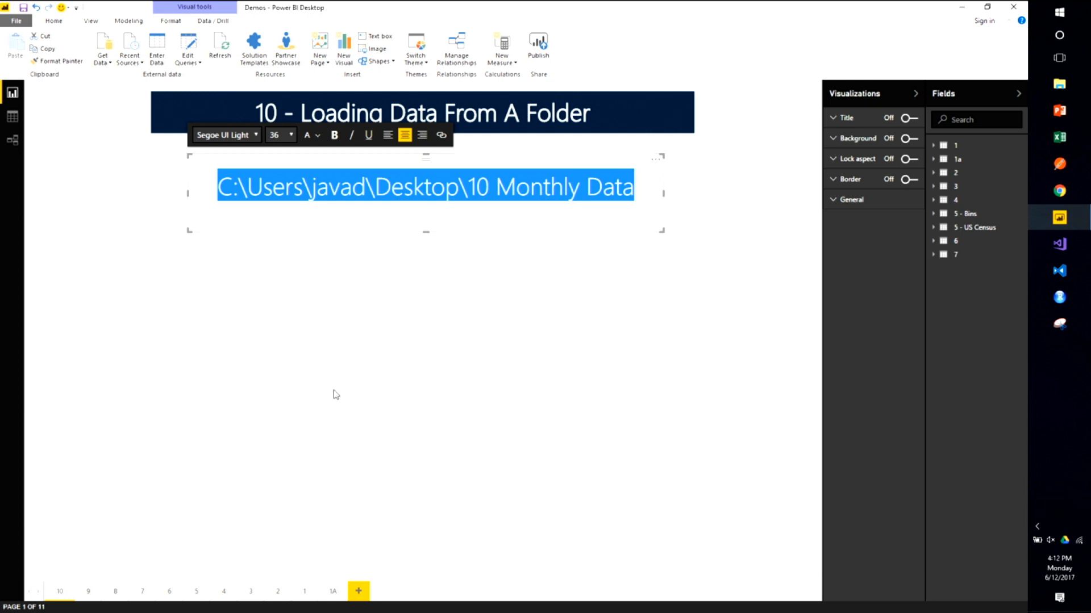
Connect to a Folder data source using the copied 10 Monthly Data path and open its file list for editing
click(316, 320)
click(110, 44)
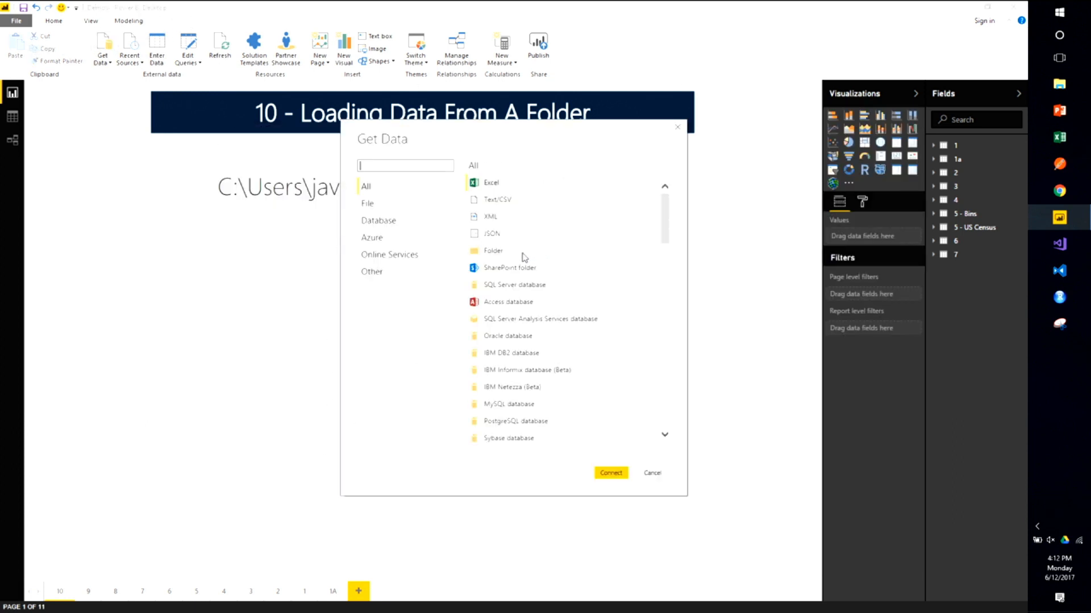
click(495, 254)
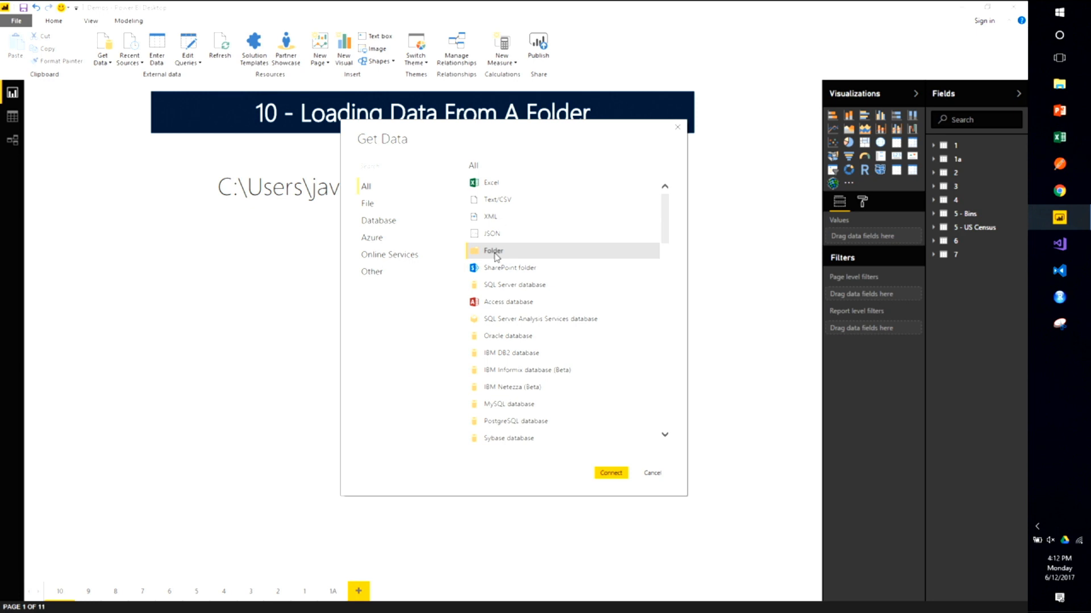
click(611, 474)
key(ctrl+v)
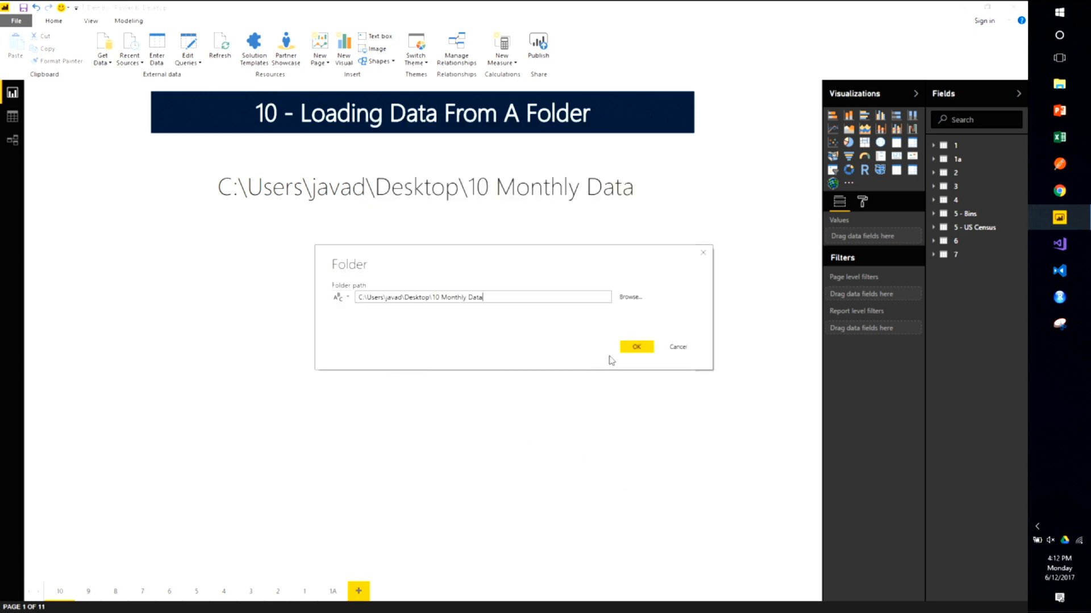
click(637, 347)
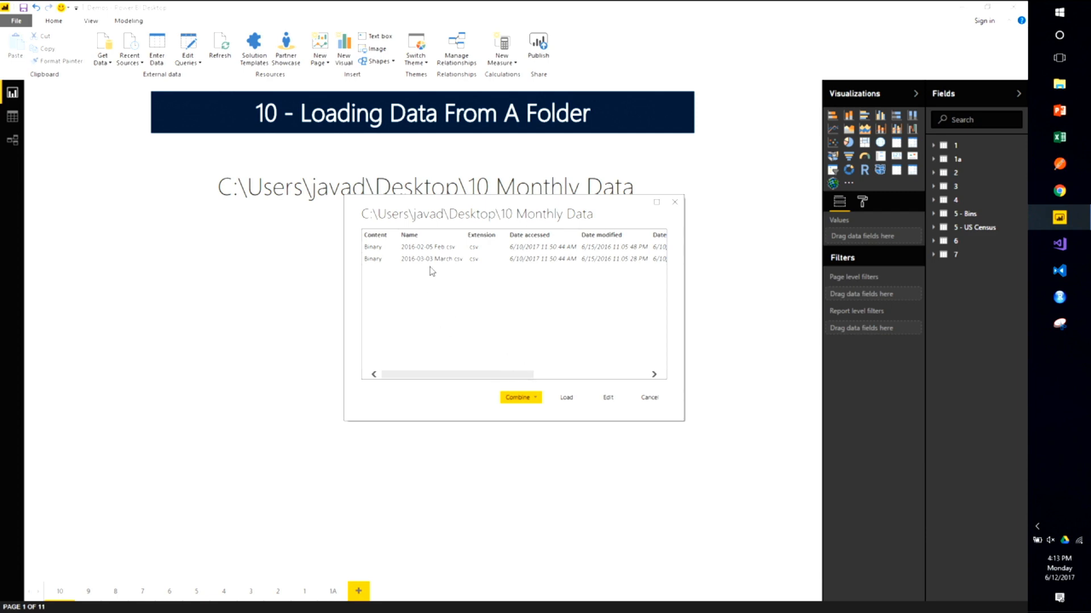
click(607, 399)
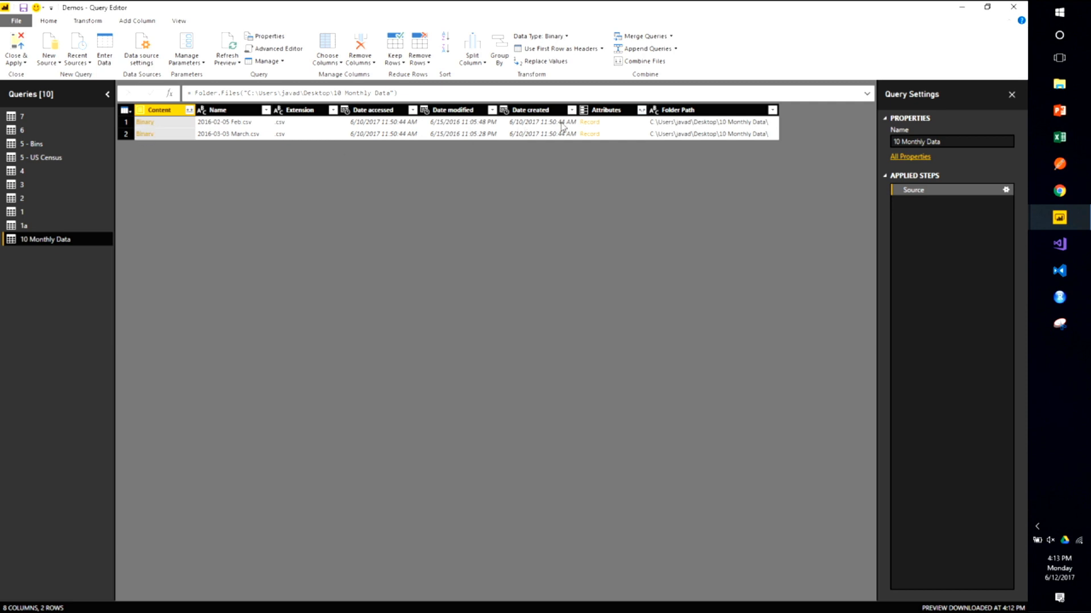
Examine the Attributes record and the binary Content preview of the 2016-02-05 Feb.csv row
click(617, 123)
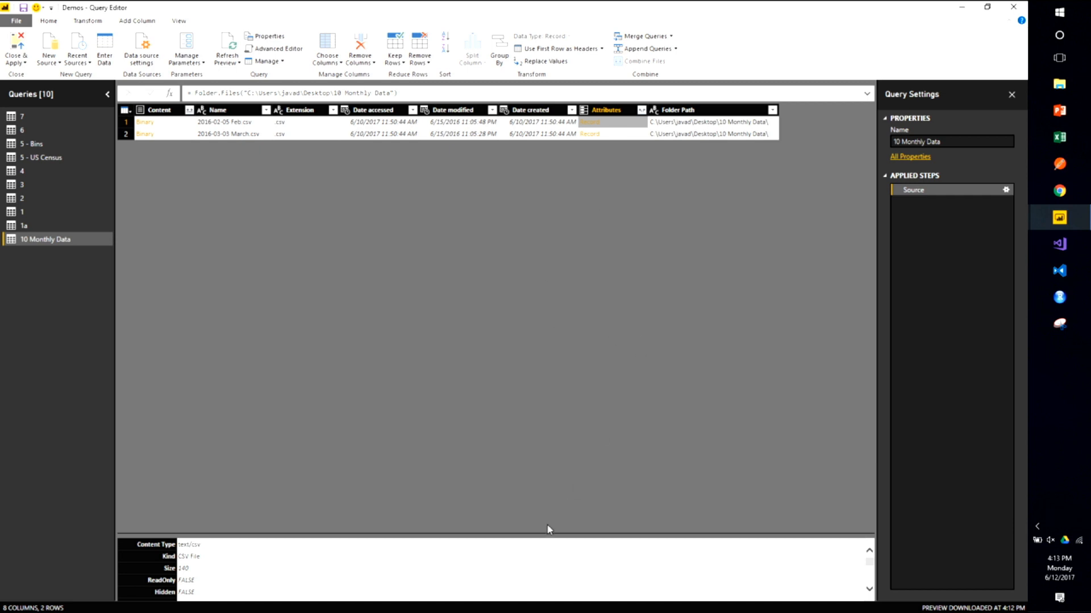
drag(555, 536, 586, 404)
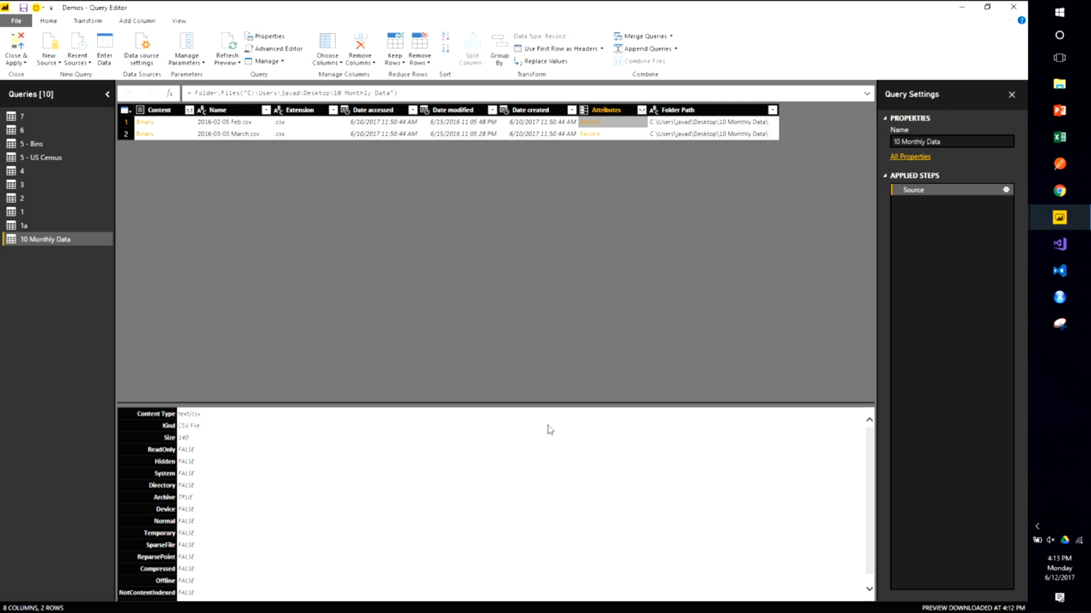
click(182, 126)
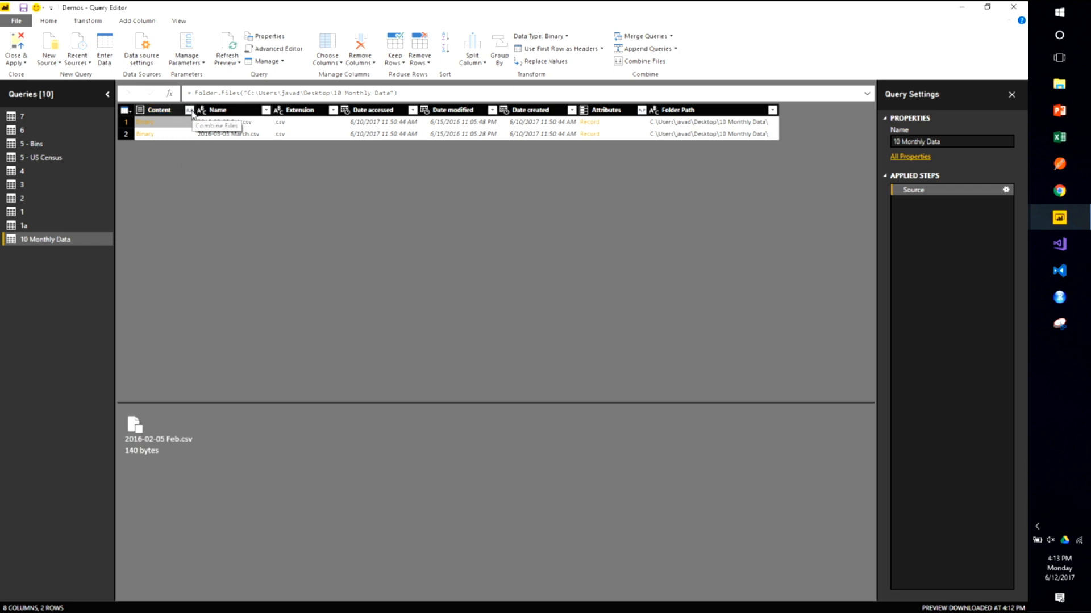
Combine the files of the Content column, using First file as the example and keeping the Comma delimiter
click(189, 110)
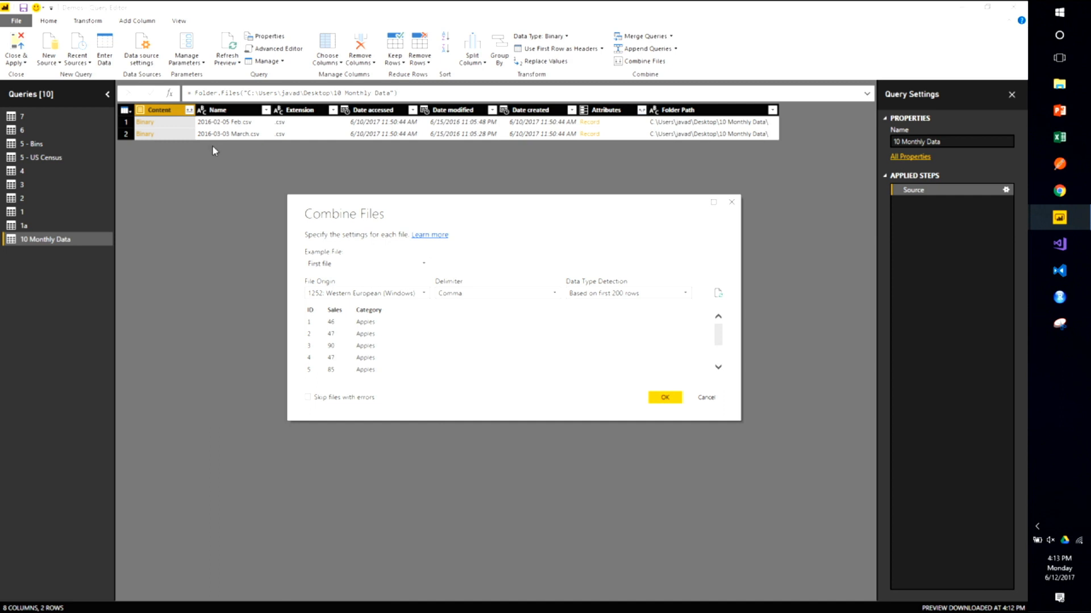
click(405, 263)
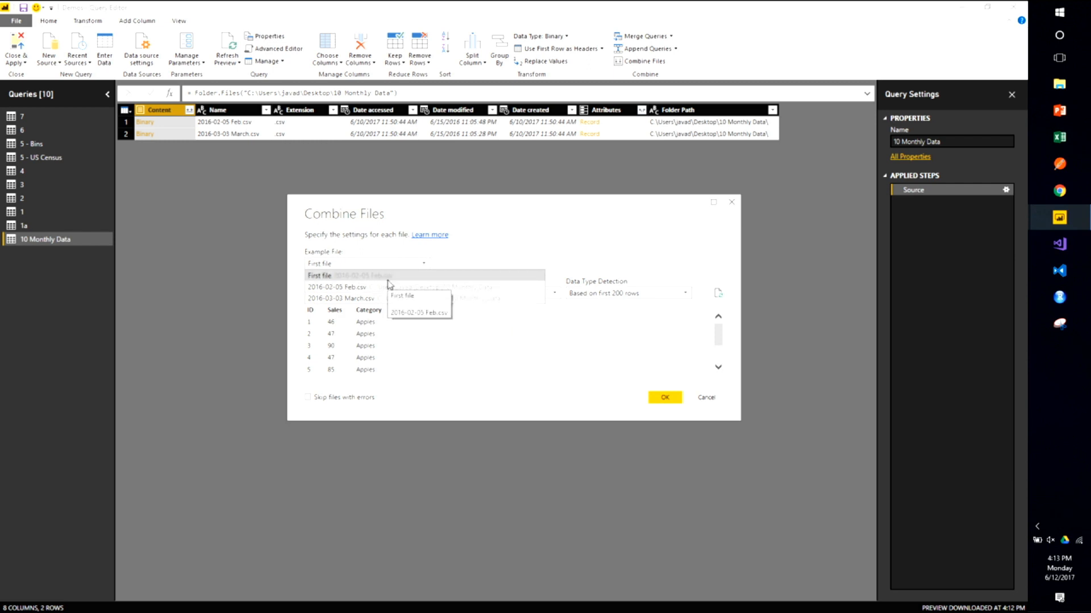
click(388, 278)
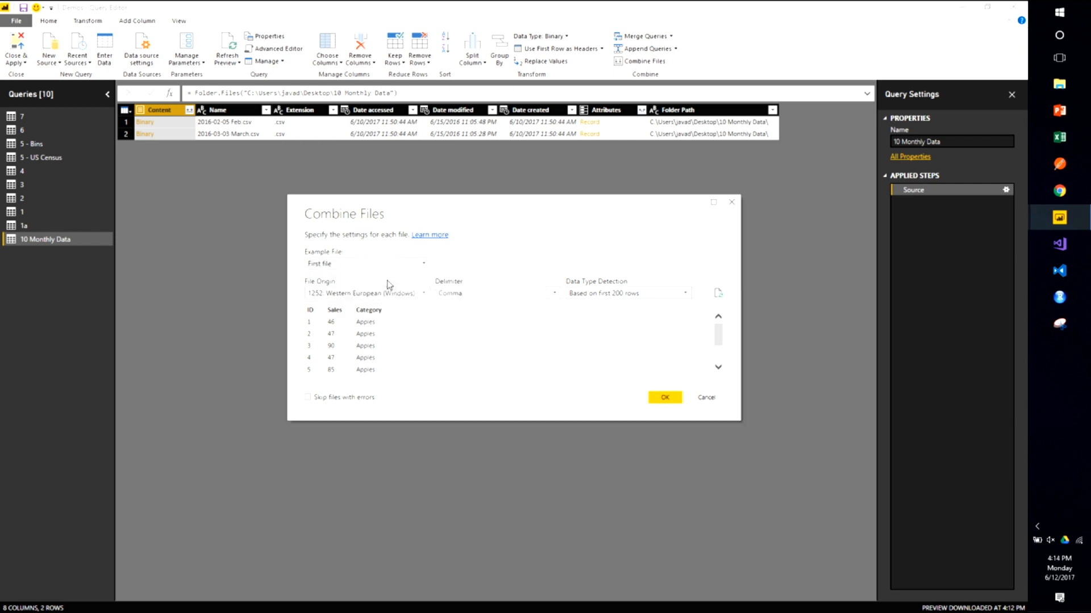
click(664, 398)
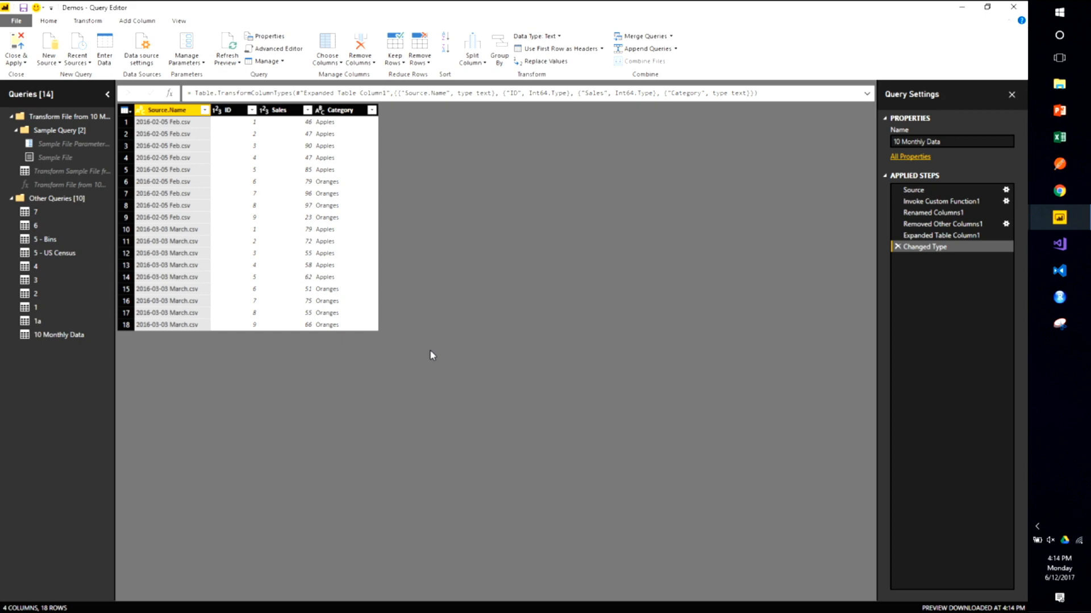
Copy the 2016-04-01 April file from the desktop's New Data folder into 10 Monthly Data and close both folder windows
double_click(663, 7)
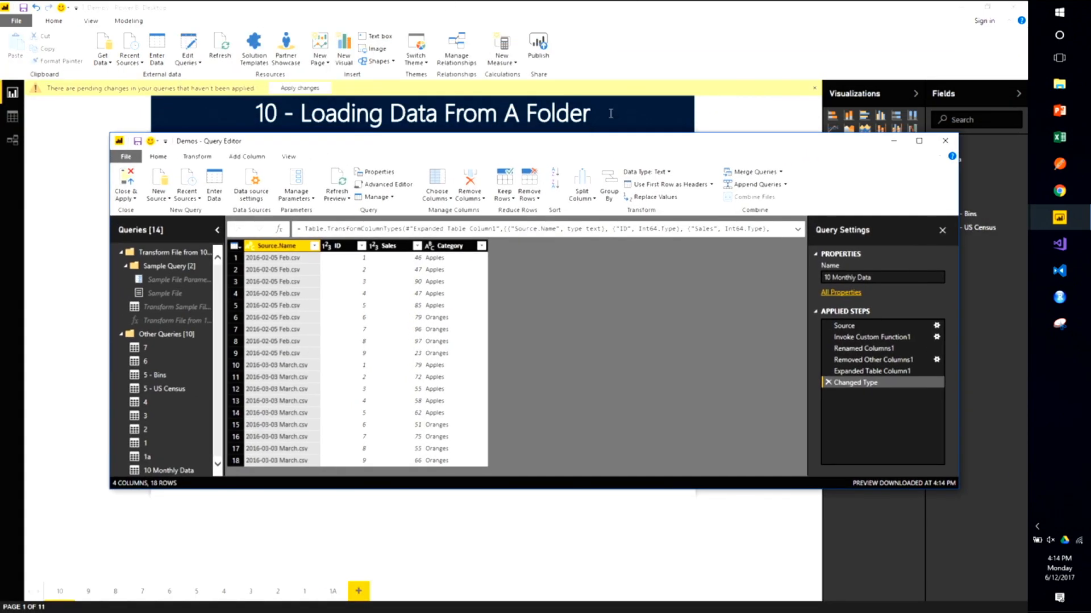
key(super+d)
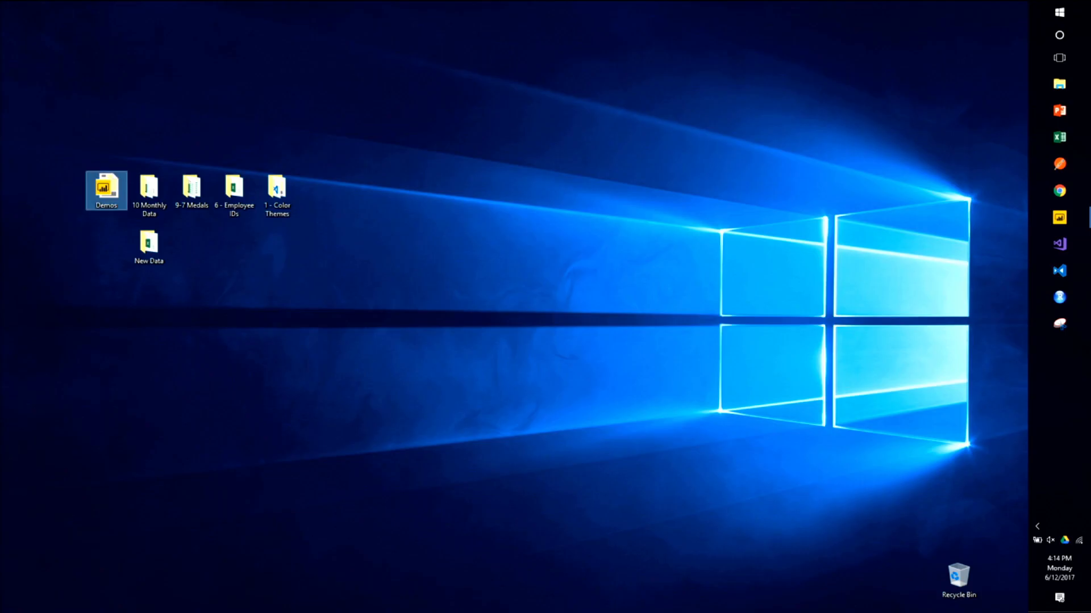
double_click(147, 245)
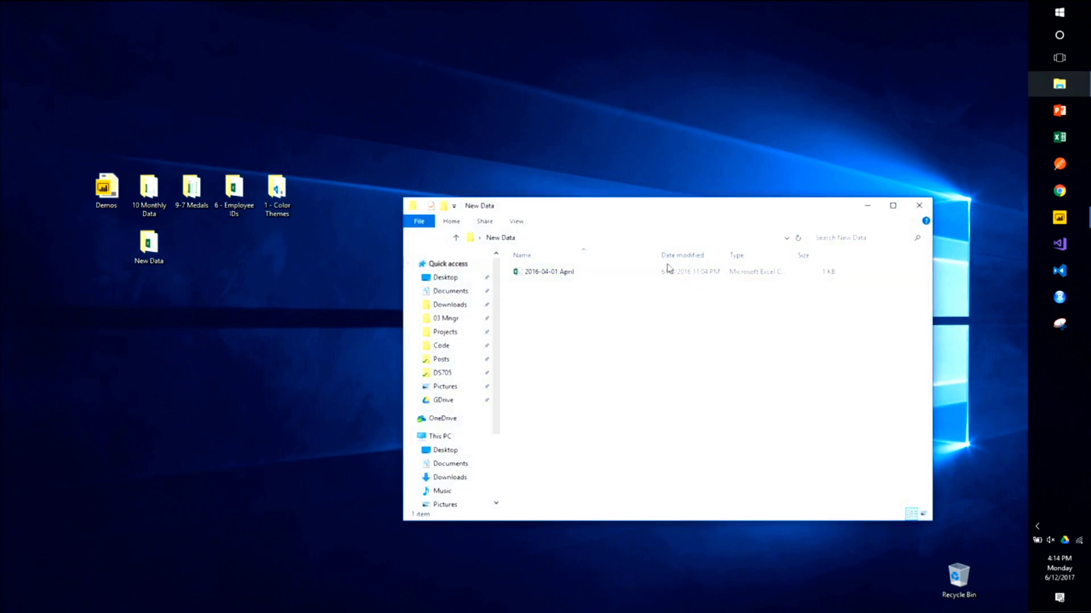
click(575, 271)
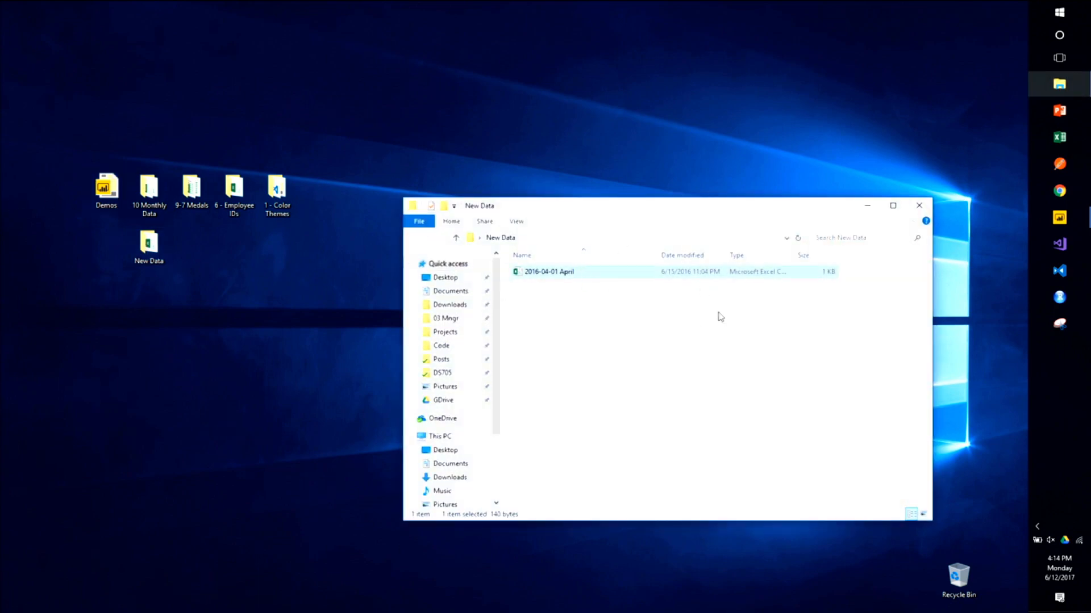
double_click(154, 199)
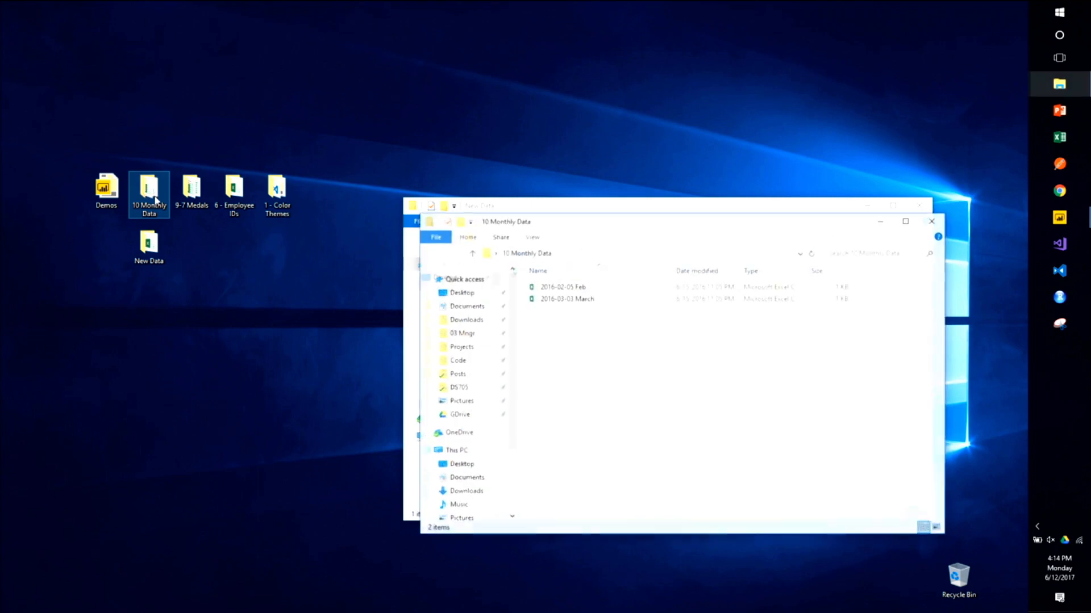
key(ctrl+v)
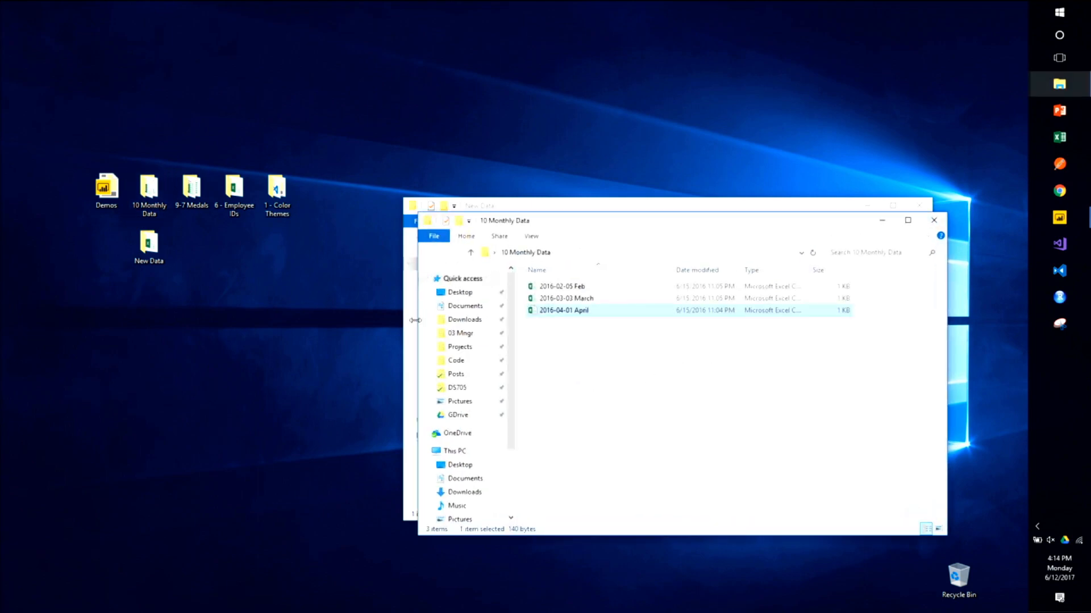
click(935, 221)
click(919, 206)
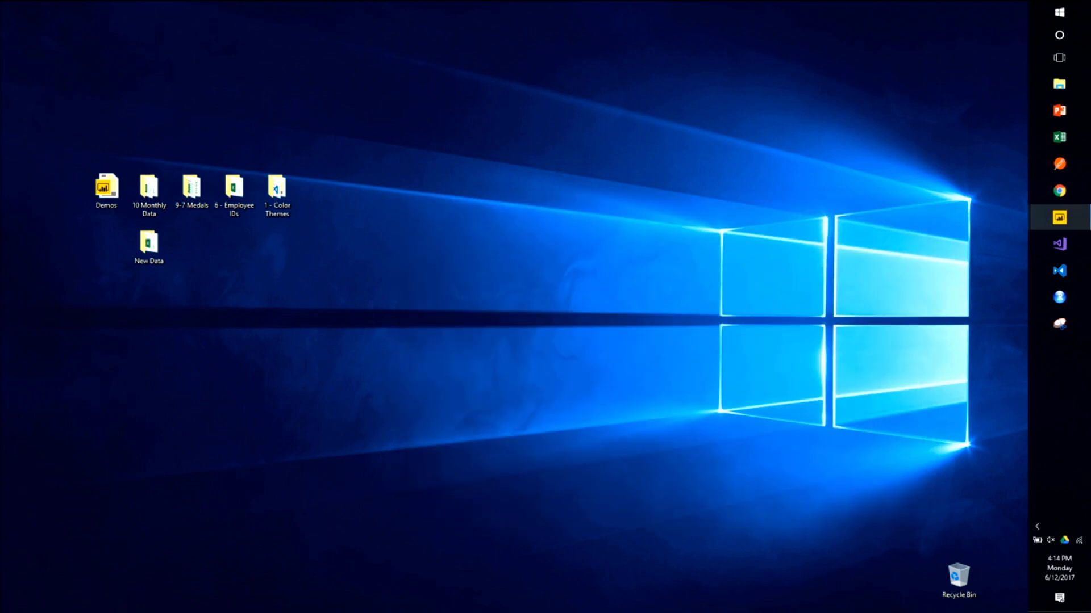
Return to the Query Editor, refresh the 10 Monthly Data query preview and maximize the window
mouse_move(1056, 218)
click(943, 287)
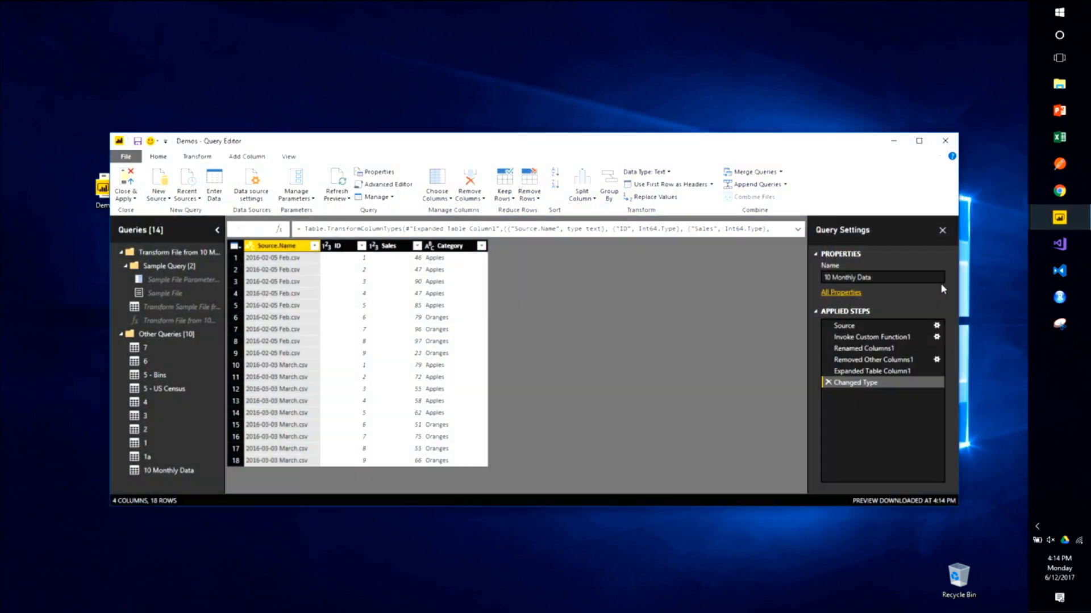
click(340, 179)
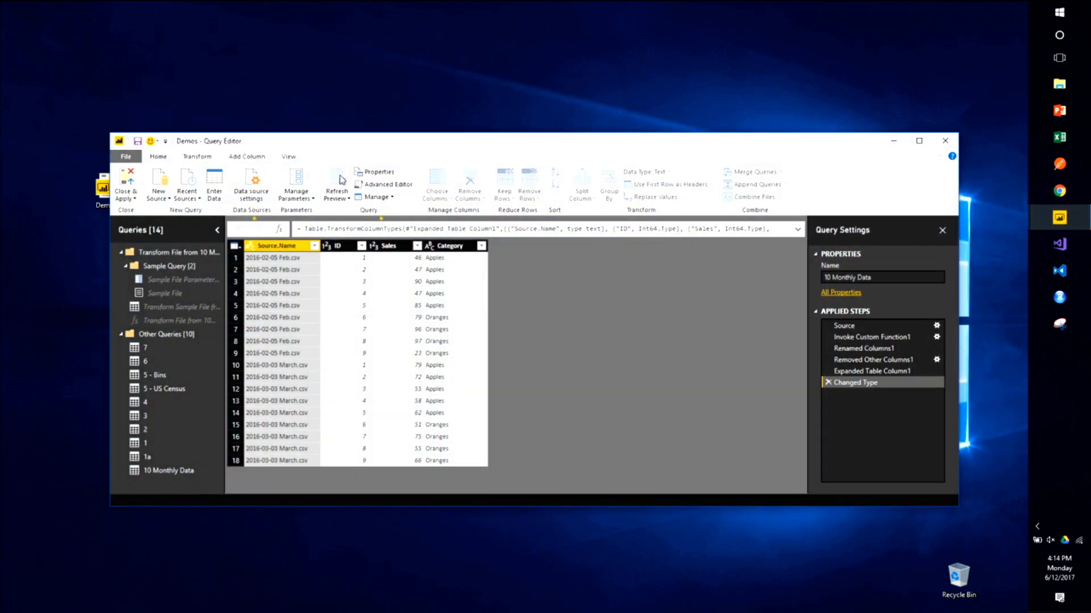
double_click(380, 142)
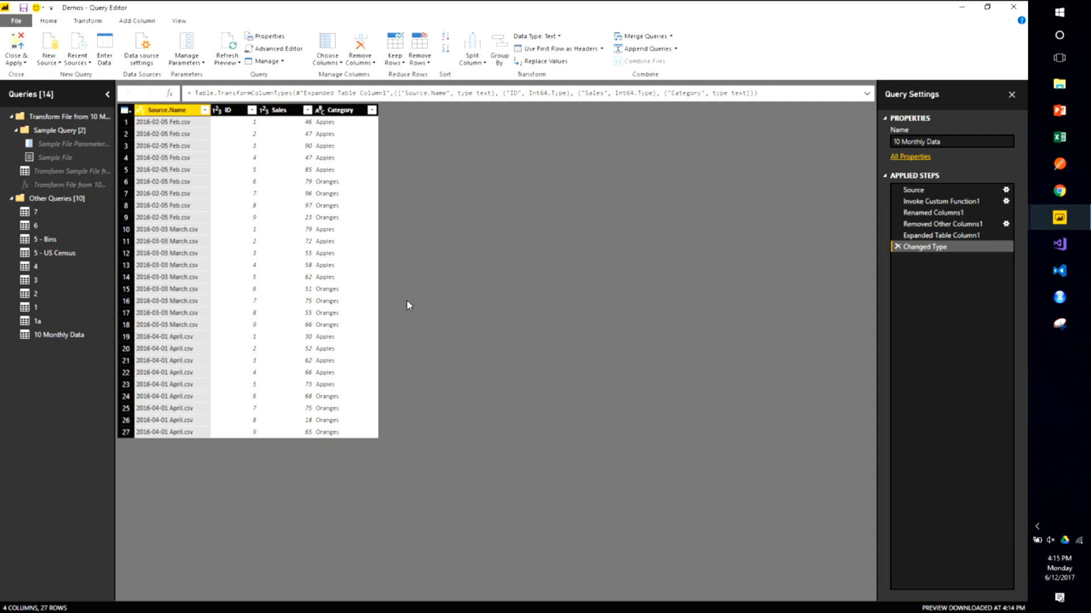
Close the Query Editor and apply the pending query changes from report page 9
click(1013, 8)
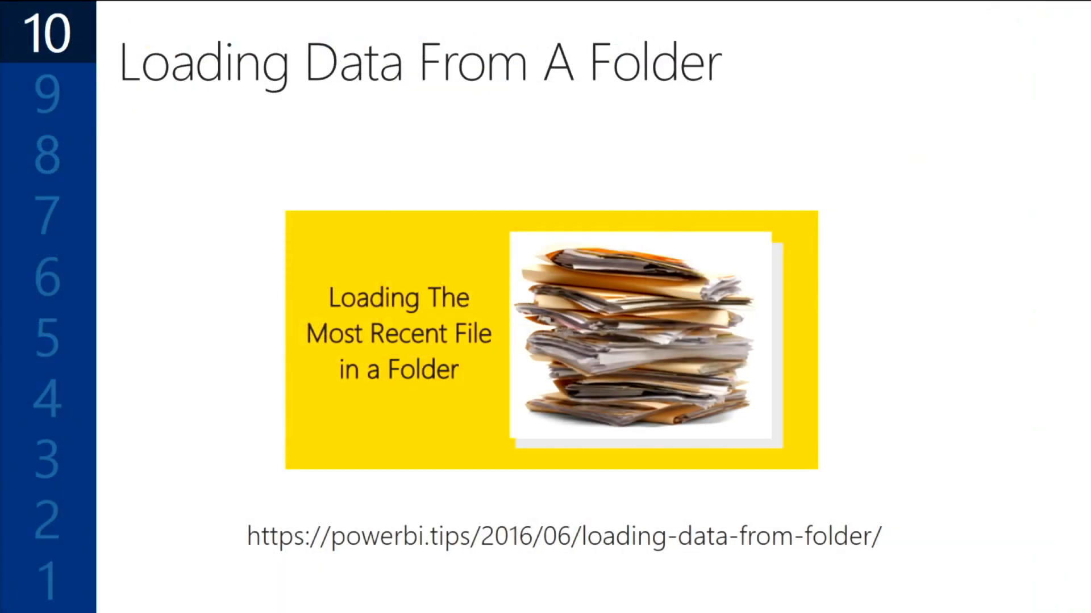
key(Right)
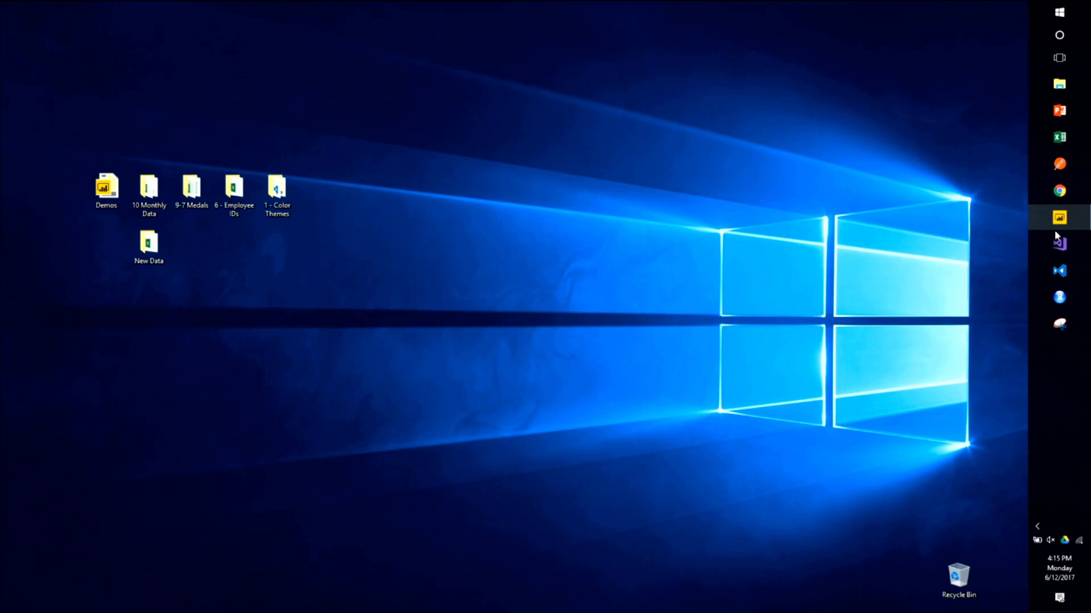
click(1055, 227)
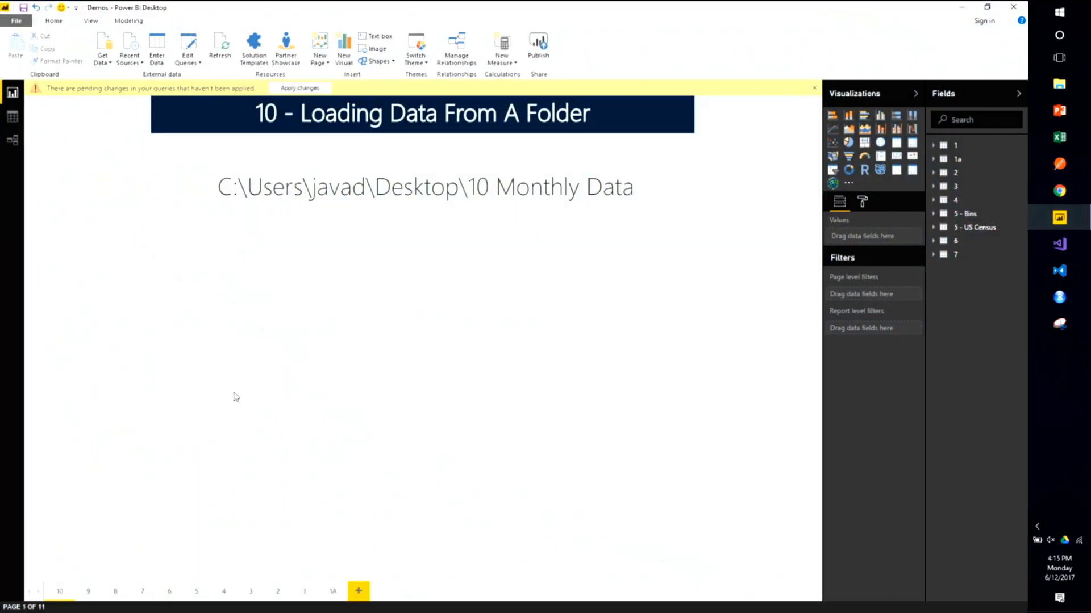
click(88, 591)
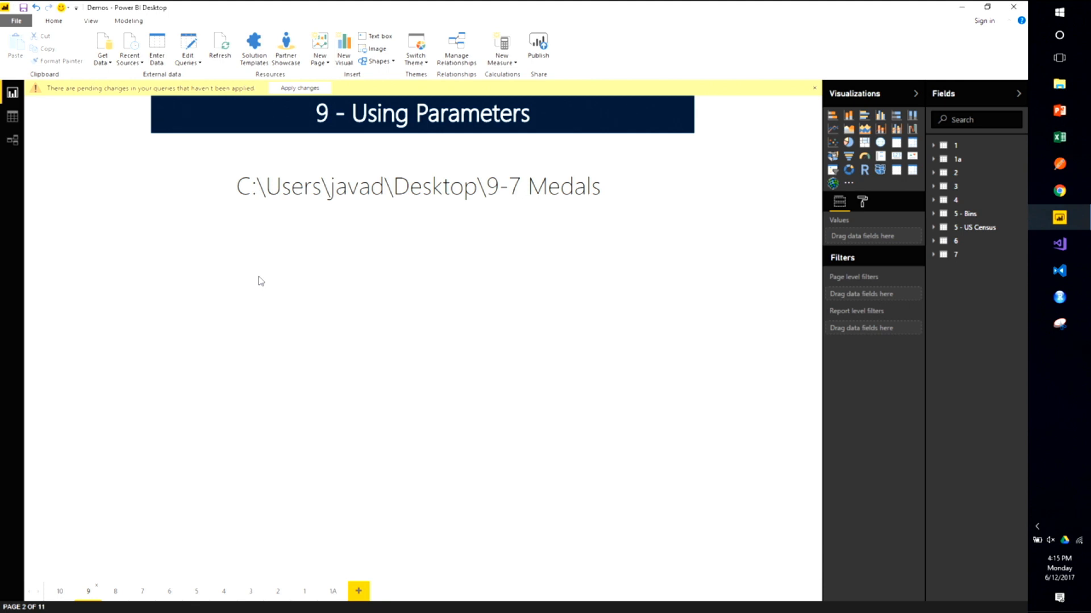
click(291, 89)
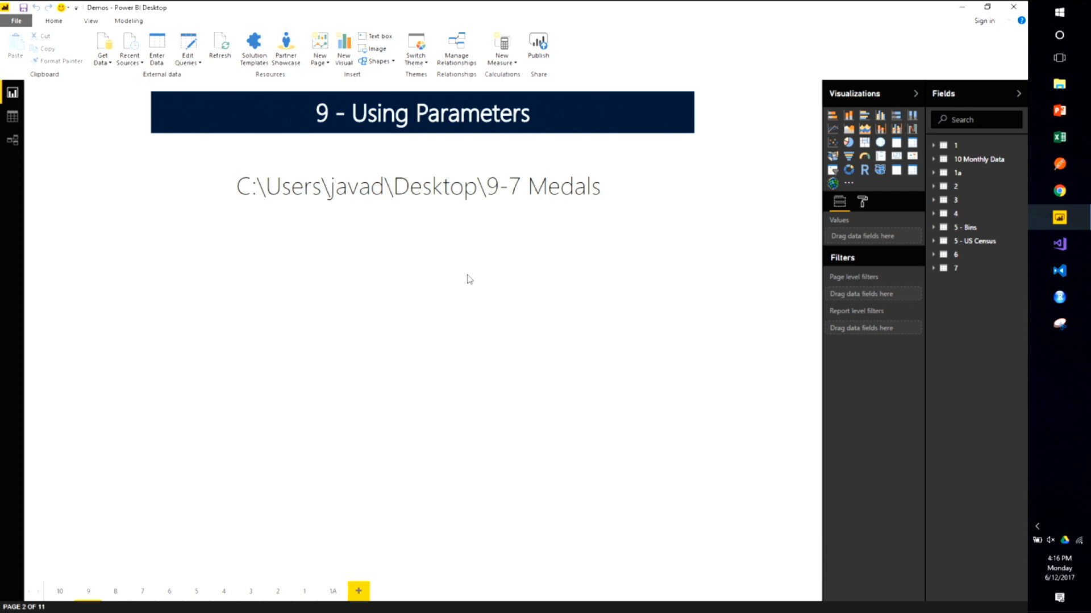
Add a new query parameter named File Location with the type Text
click(188, 59)
click(215, 91)
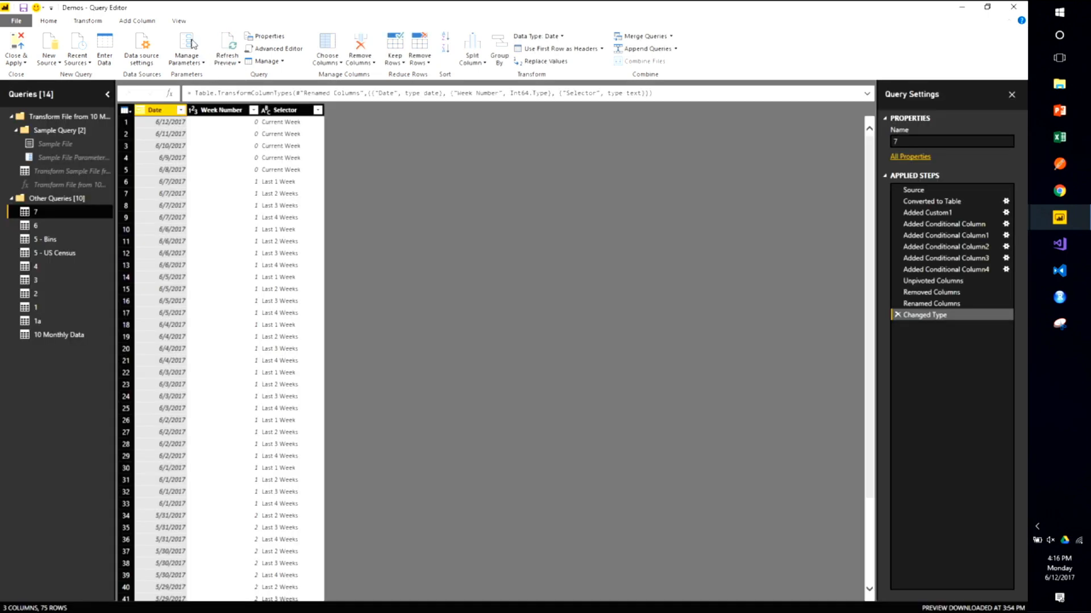
click(193, 44)
click(193, 88)
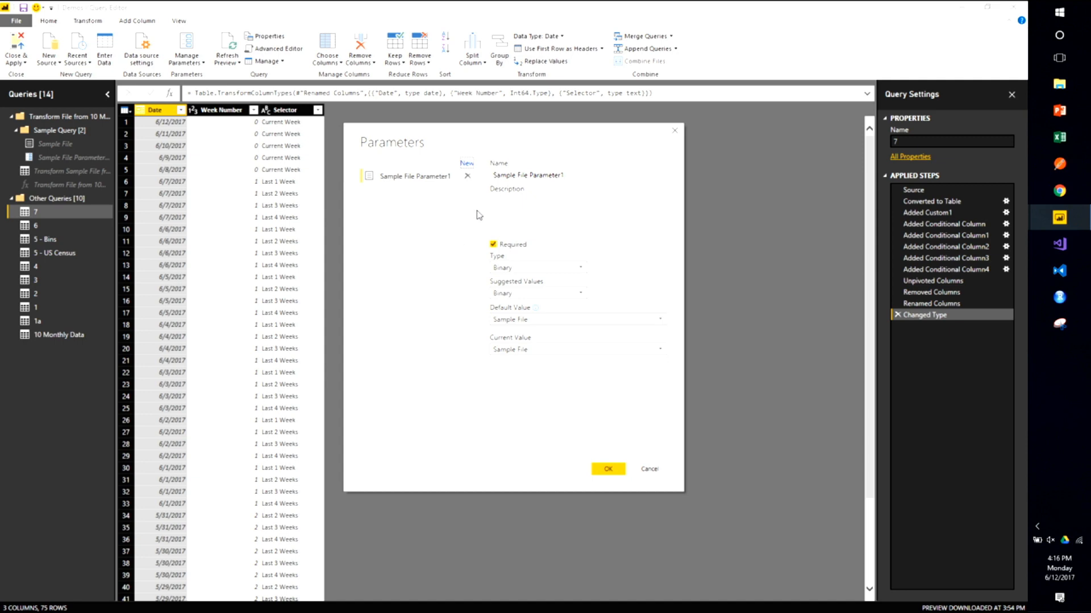
click(468, 166)
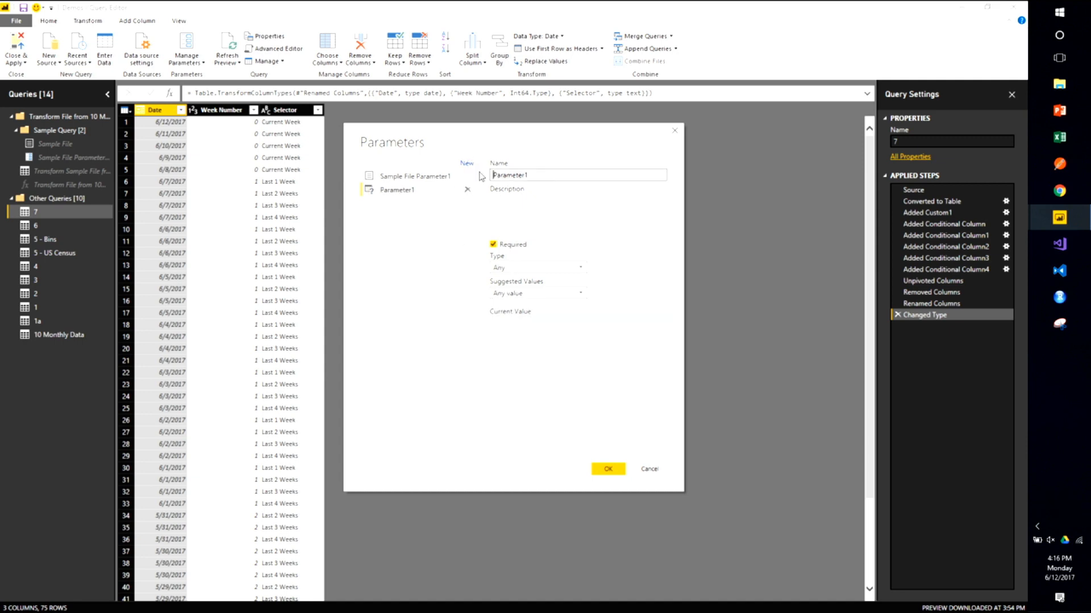
double_click(526, 176)
text(File Location)
click(518, 268)
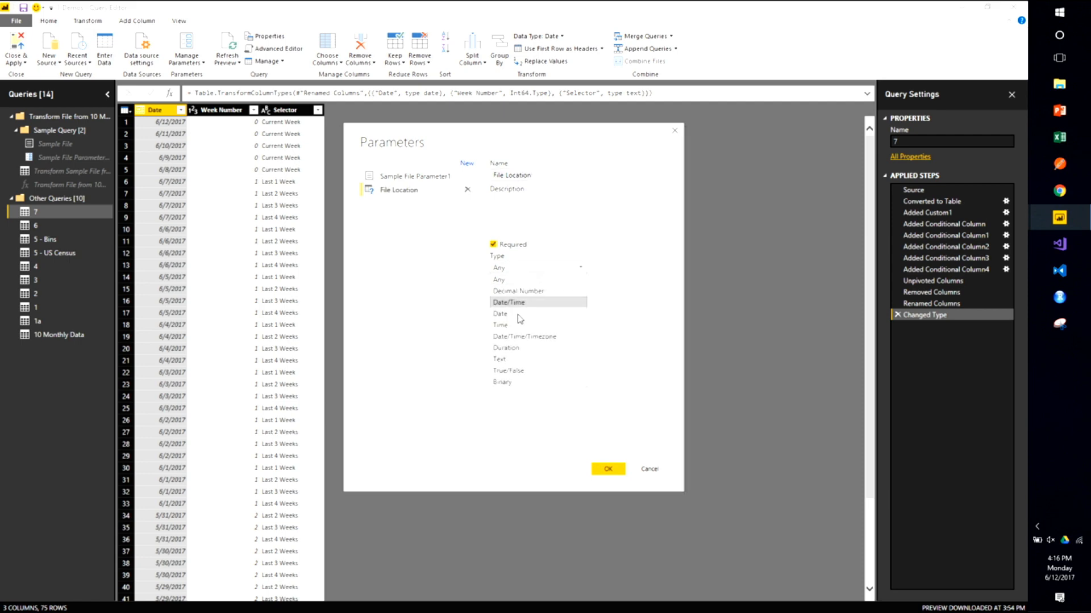
click(519, 359)
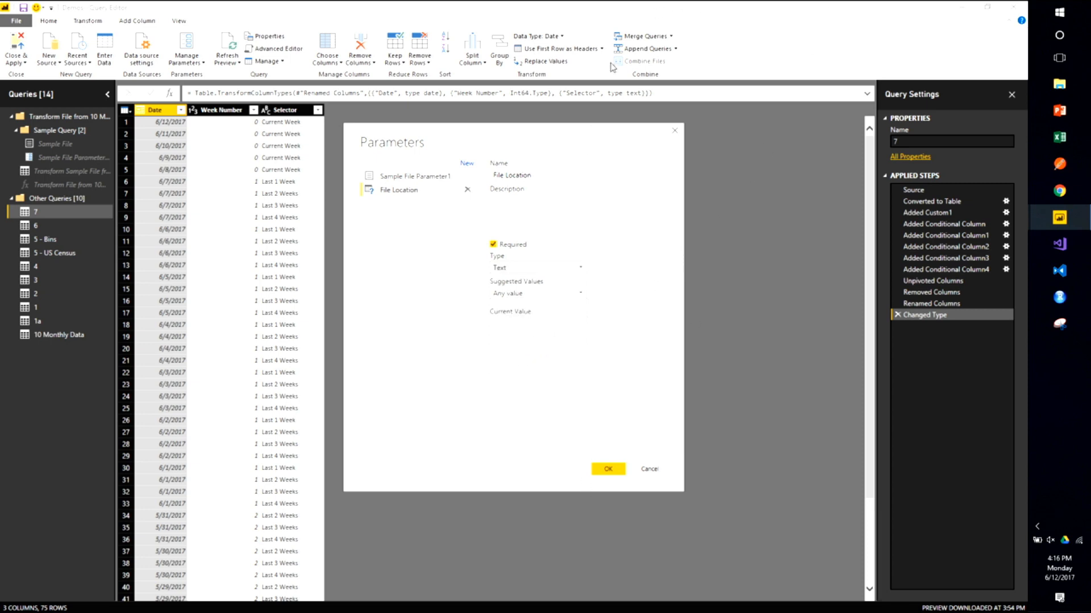
Set the File Location parameter's current value to the path copied from the desktop's 9-7 Medals folder and create the parameter
key(super+d)
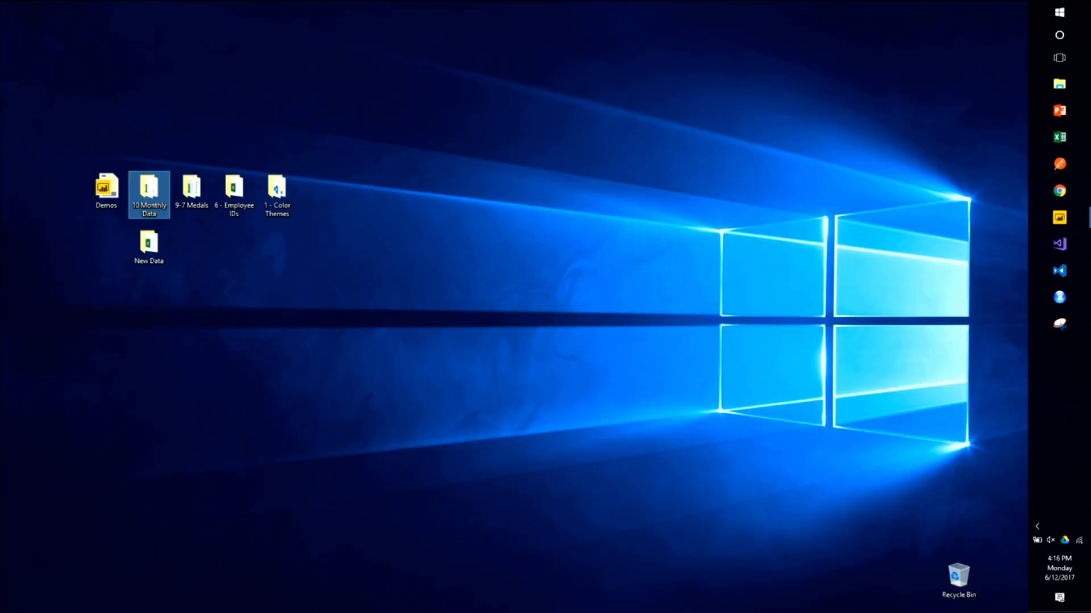
double_click(191, 189)
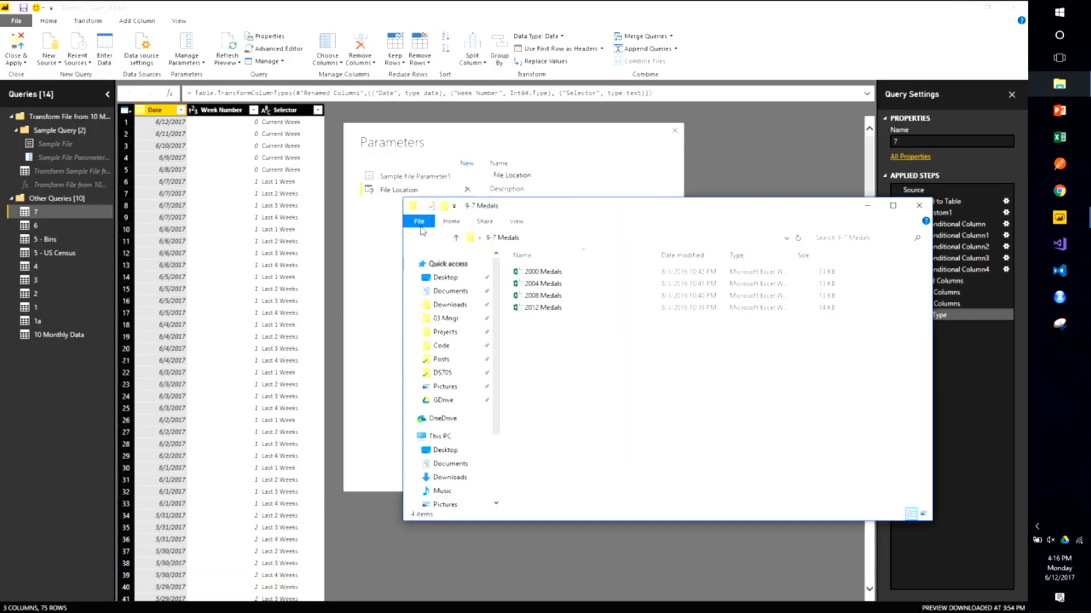
click(557, 239)
key(ctrl+c)
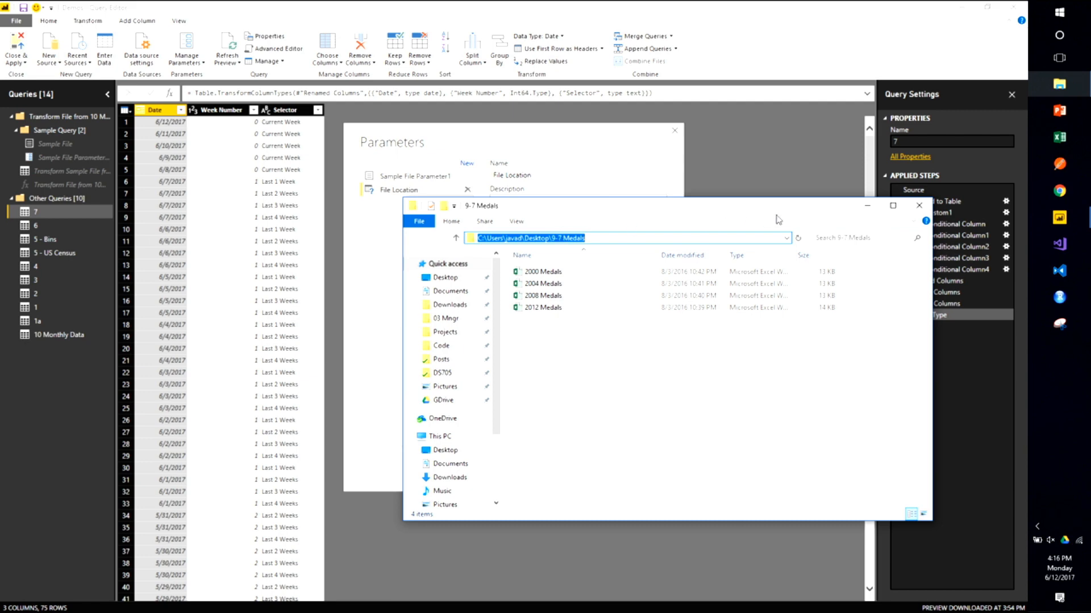
click(920, 205)
click(538, 324)
key(ctrl+v)
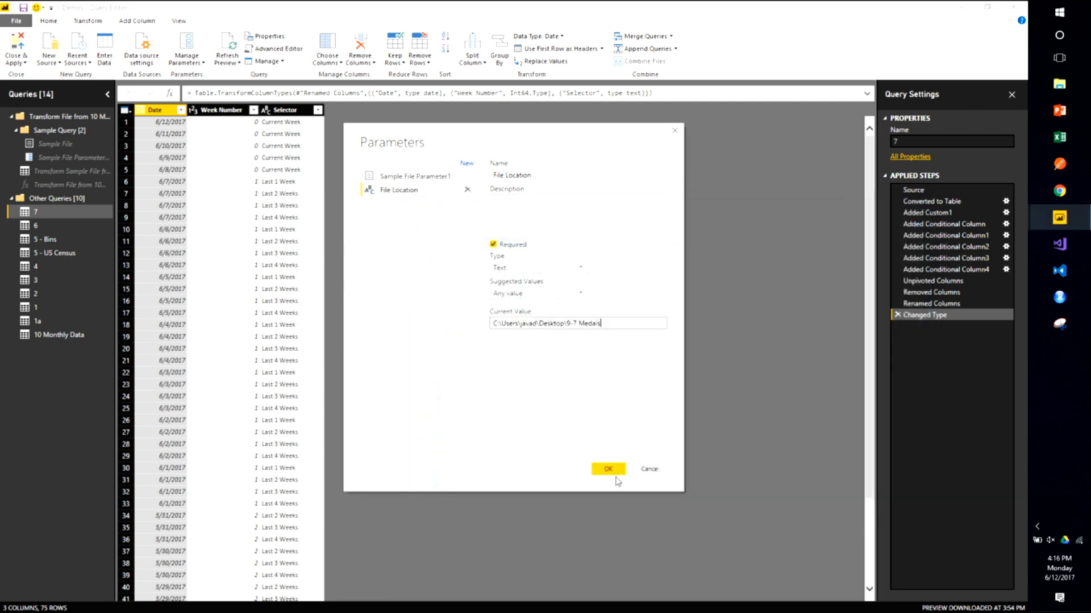
click(608, 470)
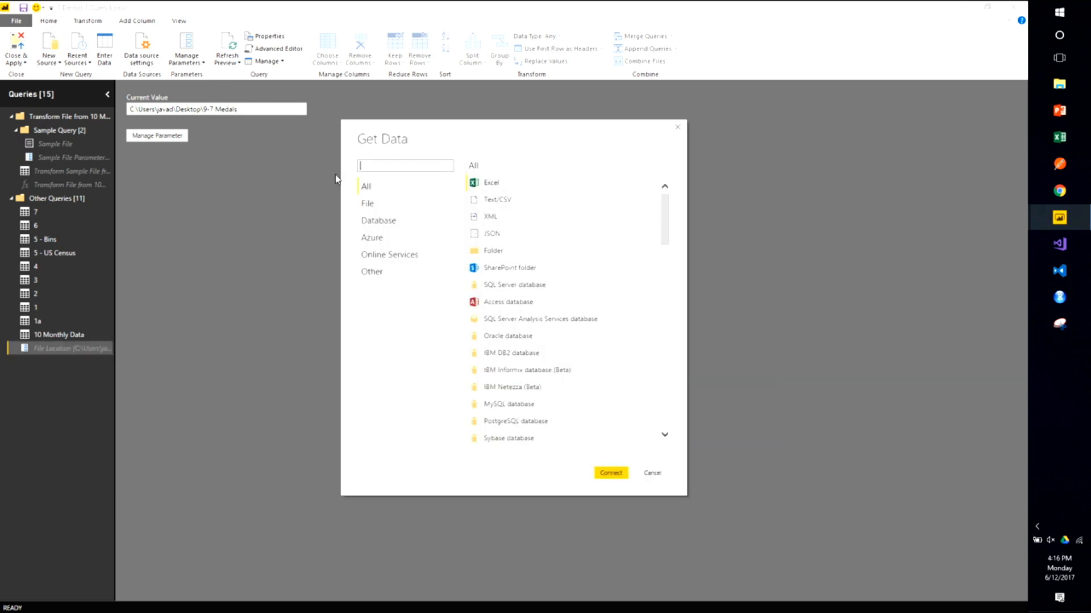
Create a Folder query that uses the File Location parameter as its folder path and load the file list for editing without combining
click(499, 255)
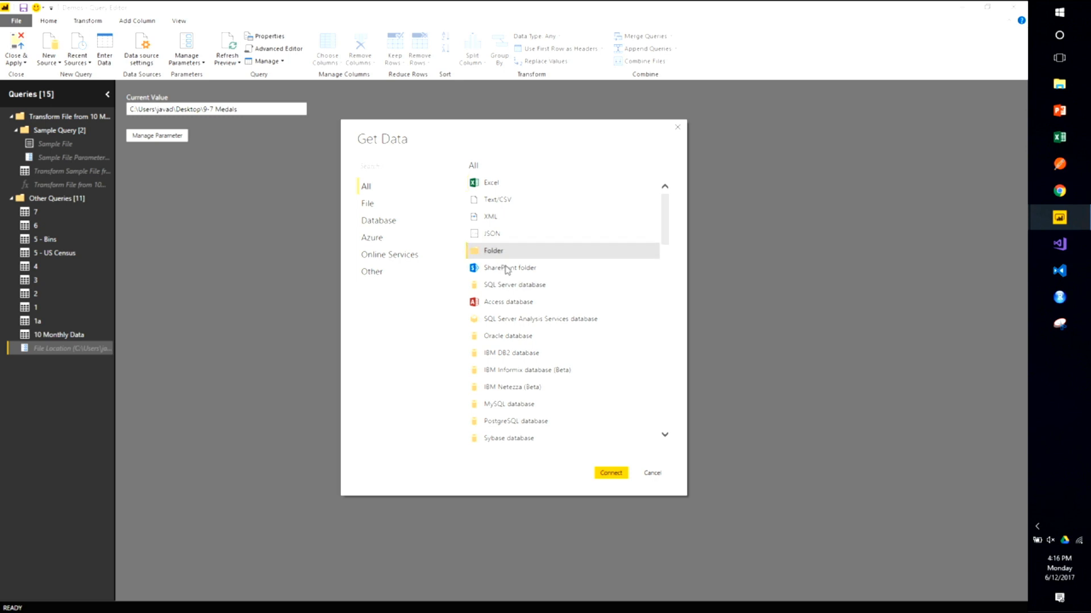
click(613, 474)
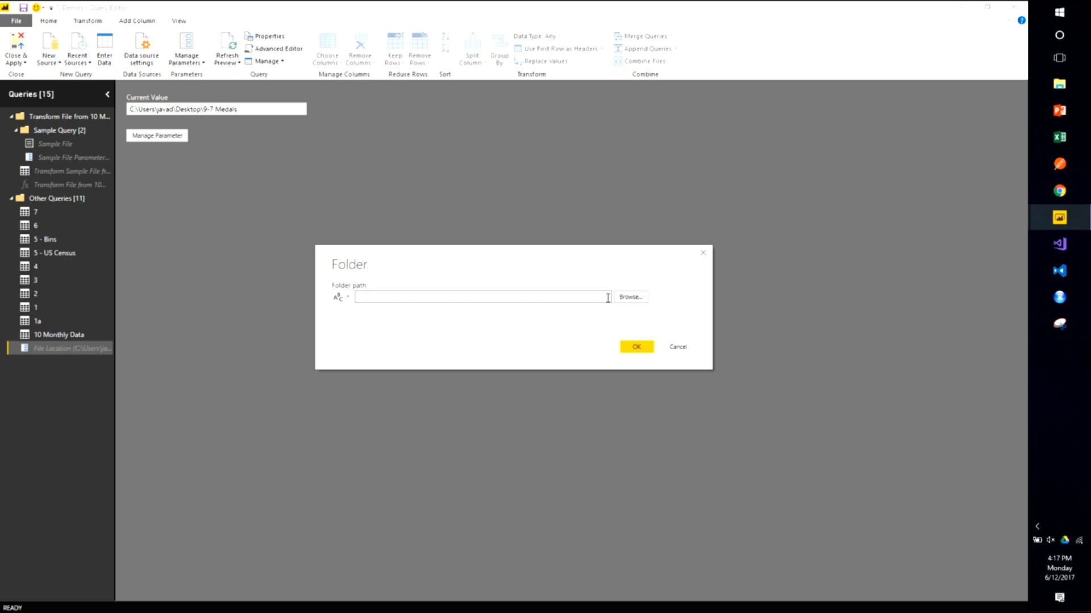
click(344, 297)
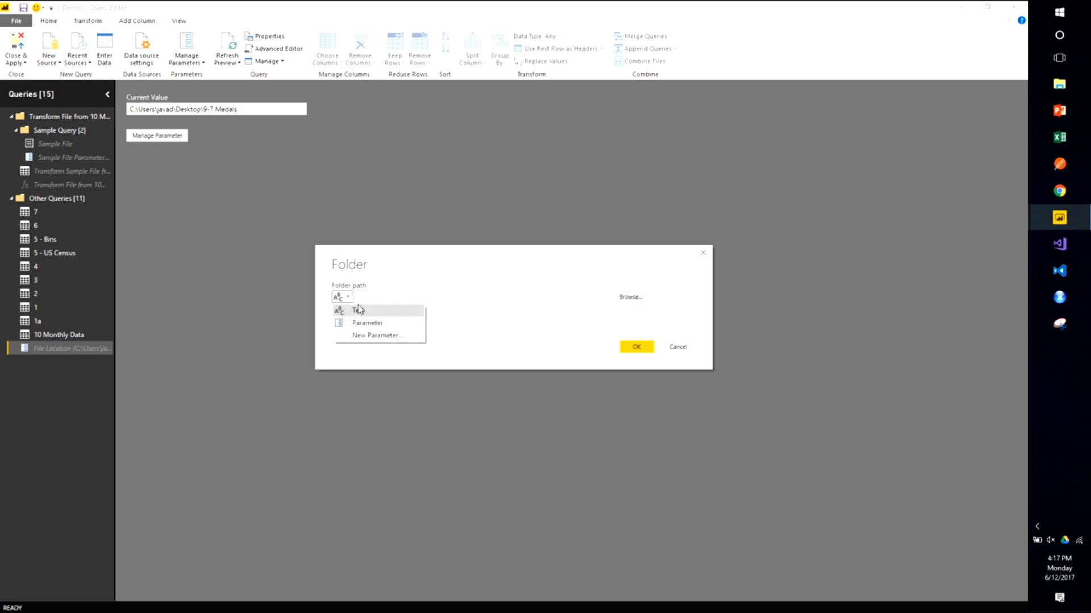
click(365, 322)
click(386, 298)
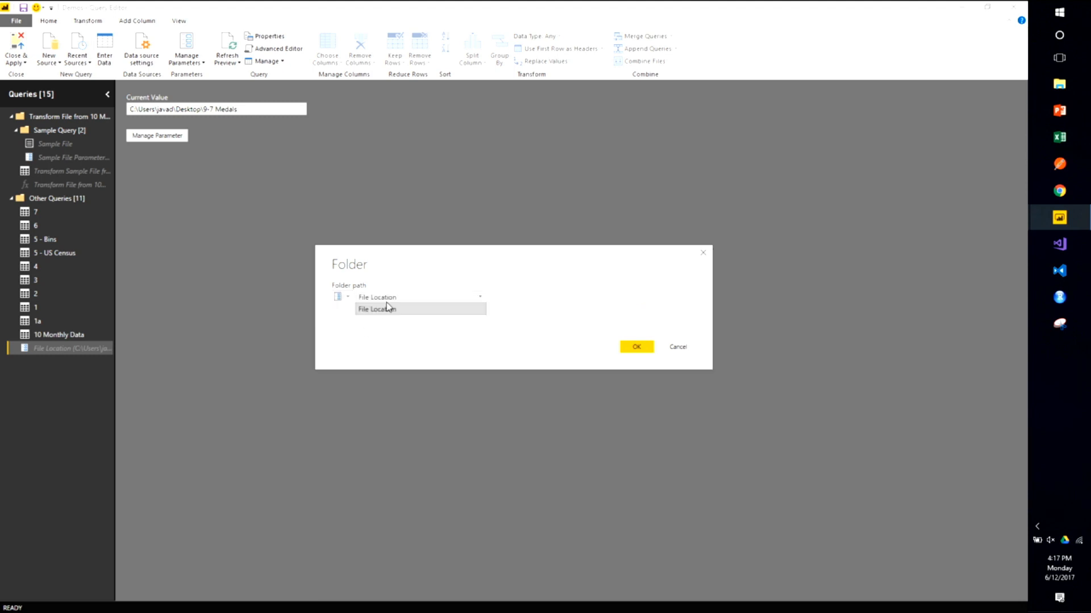
click(633, 347)
click(634, 347)
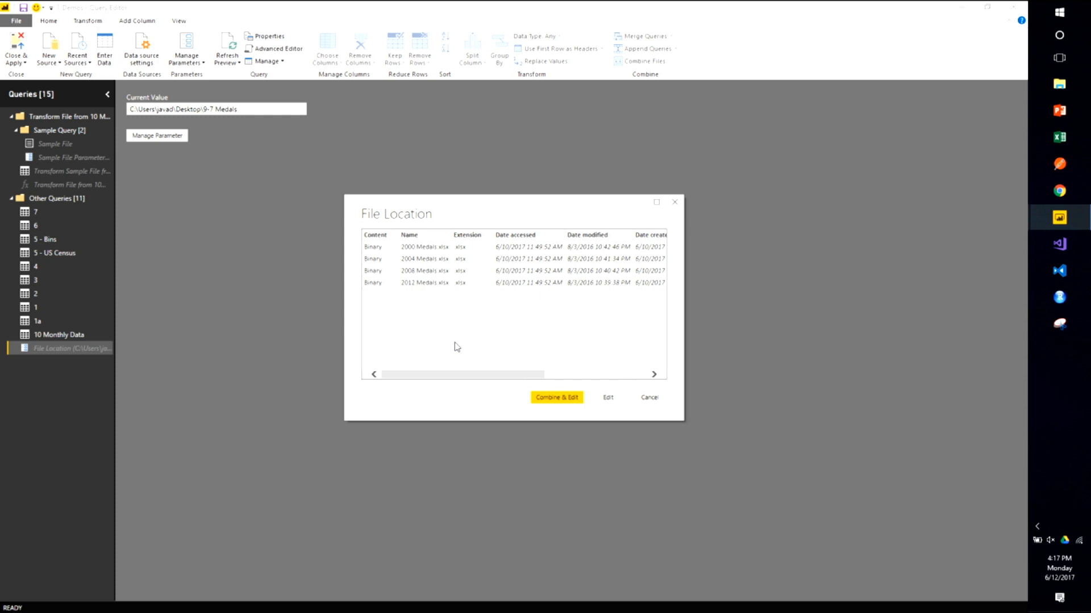
click(605, 401)
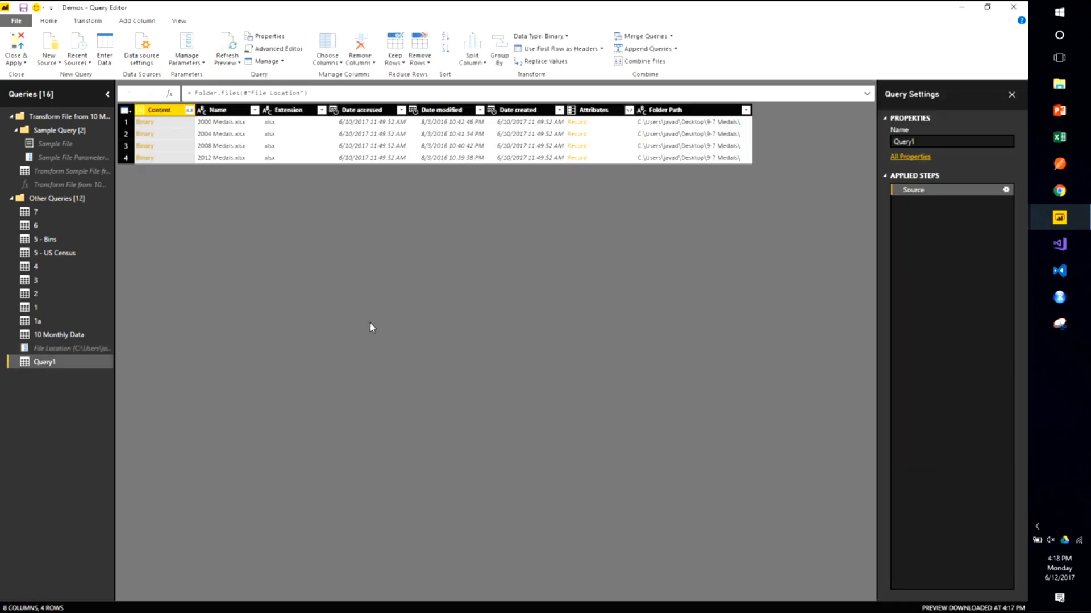
Rename the new folder query to 9
click(932, 140)
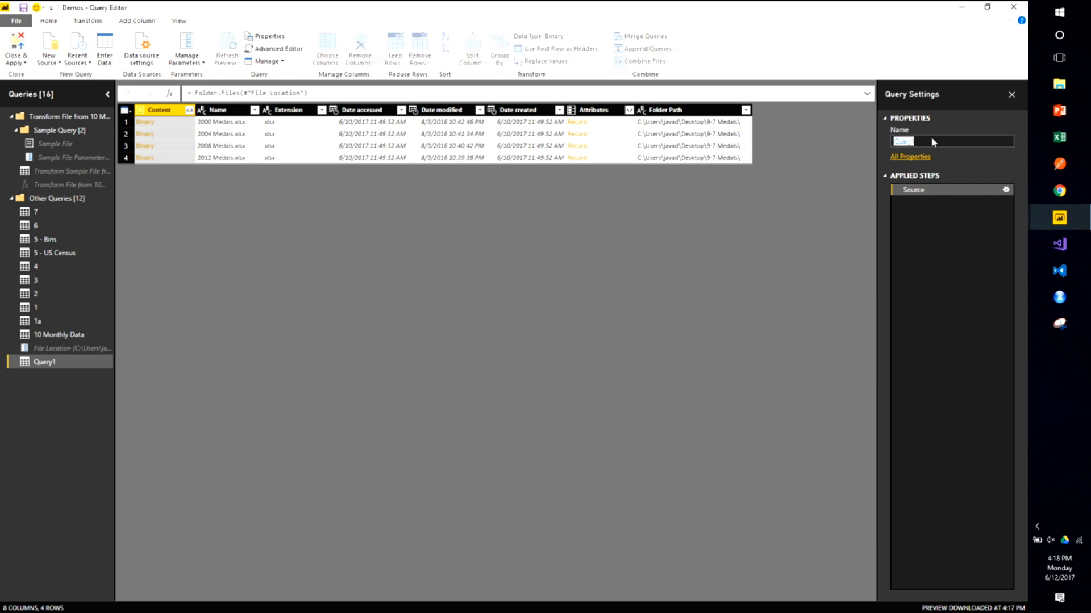
text(9)
key(Return)
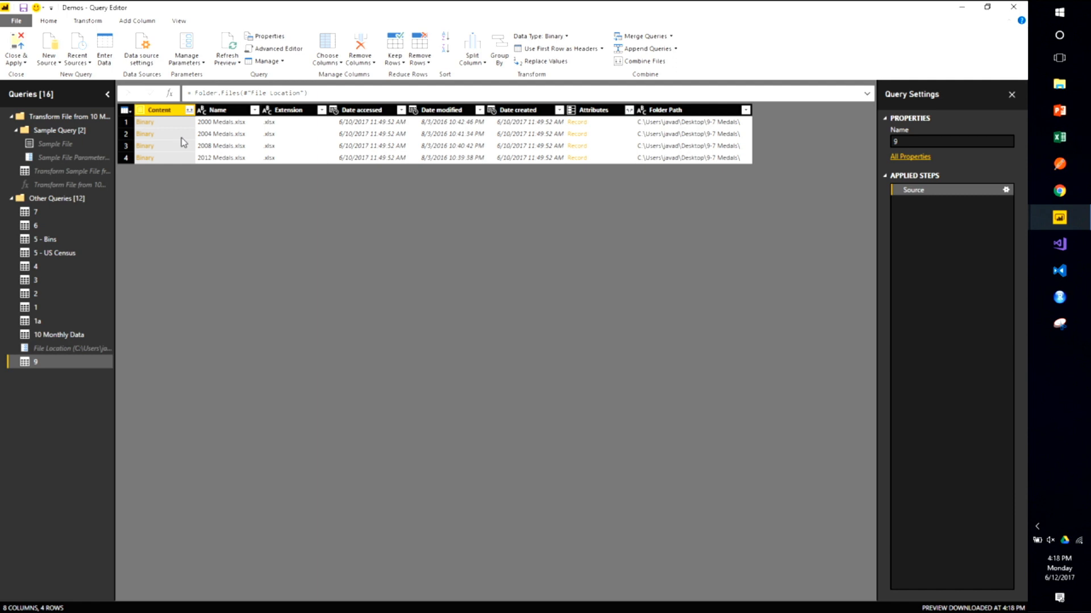
Inspect the binary content and the attribute records of the medal files in query 9
click(176, 134)
click(178, 147)
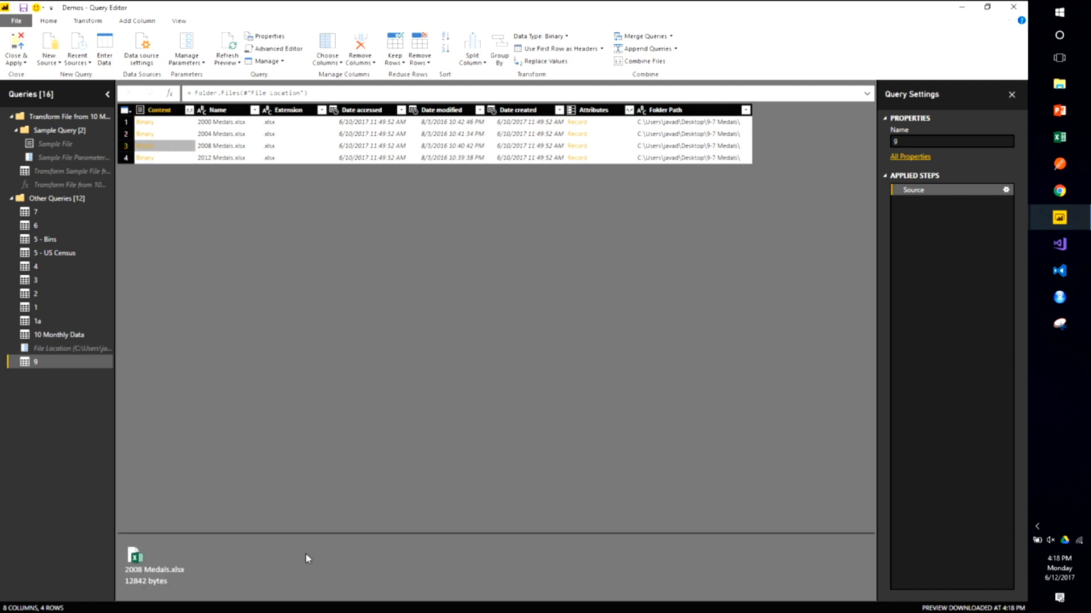
drag(312, 537, 312, 426)
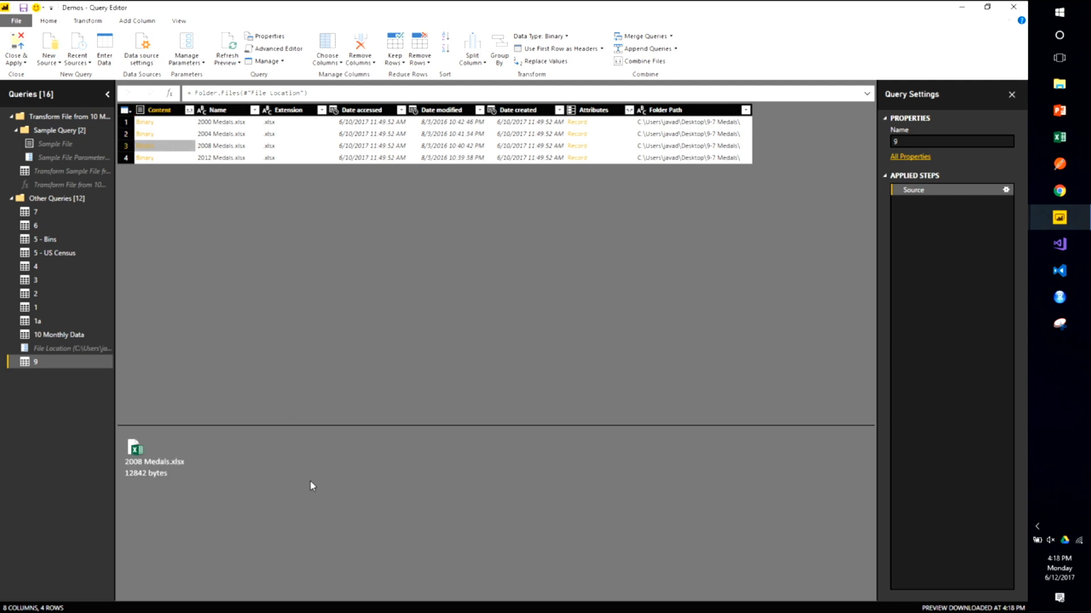
click(175, 133)
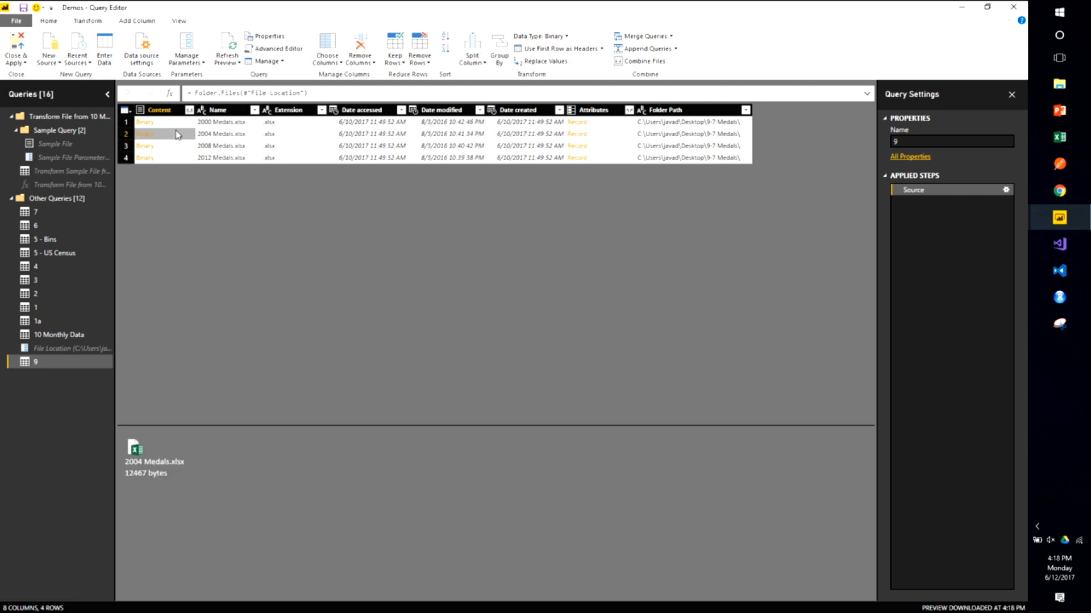
click(593, 135)
click(594, 146)
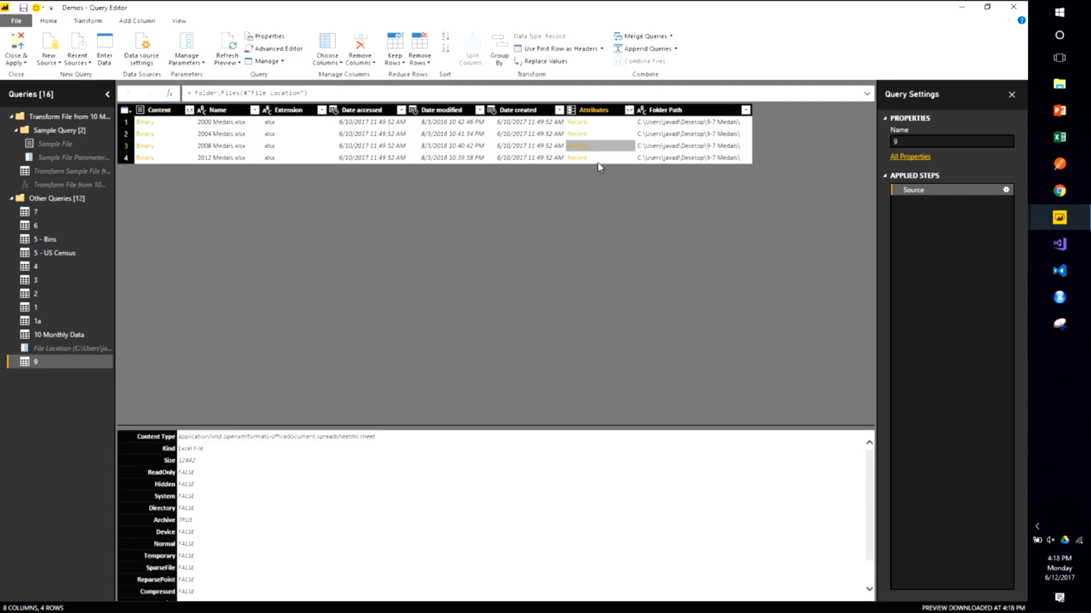
click(598, 160)
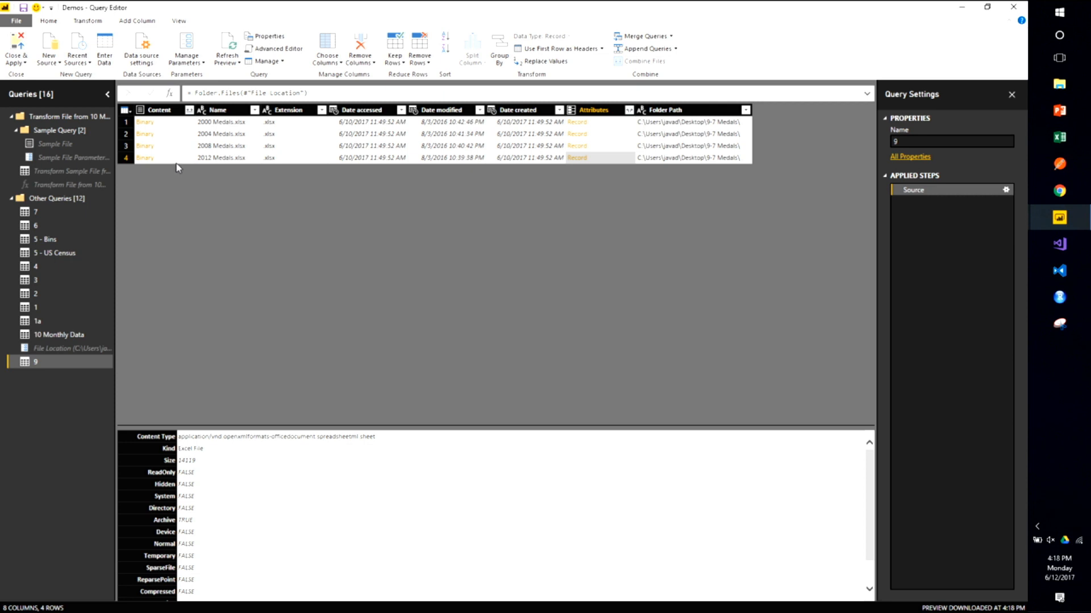
Combine the medal files in query 9, using the first file as the example and extracting Sheet1
click(190, 111)
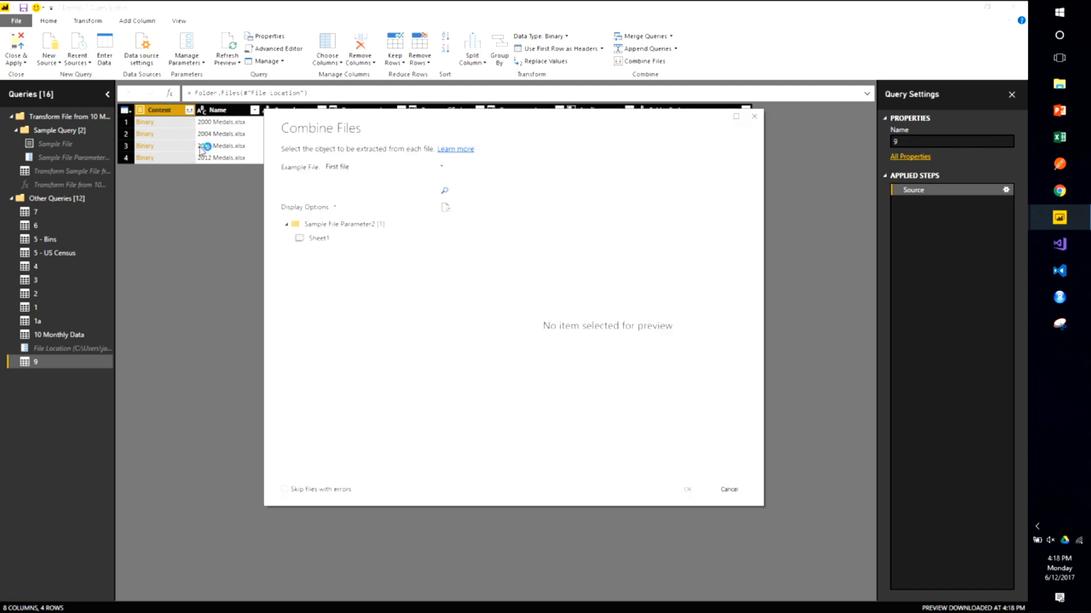
click(394, 169)
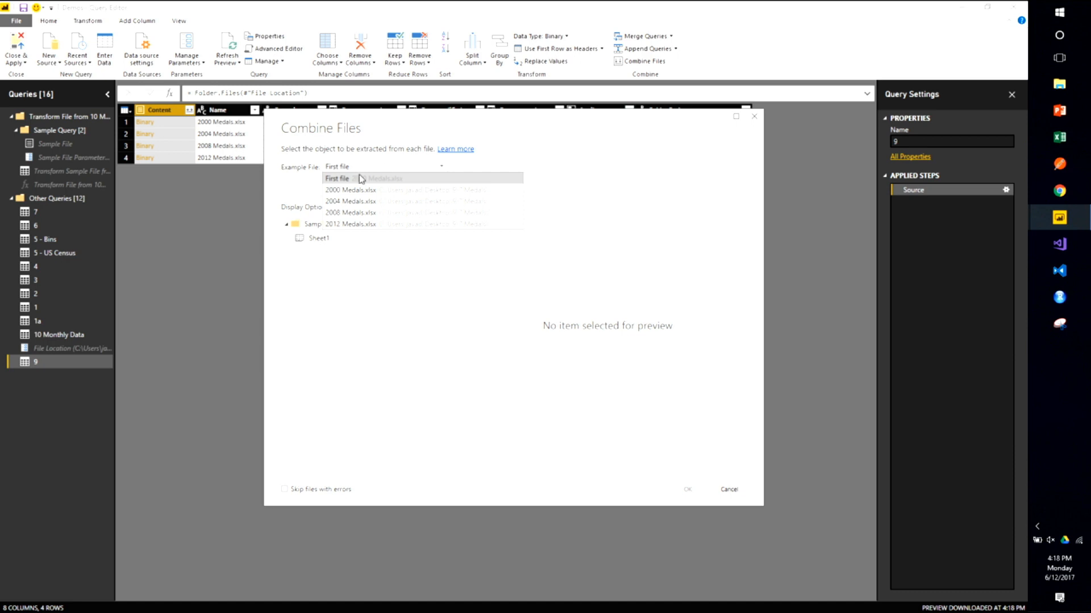
click(446, 475)
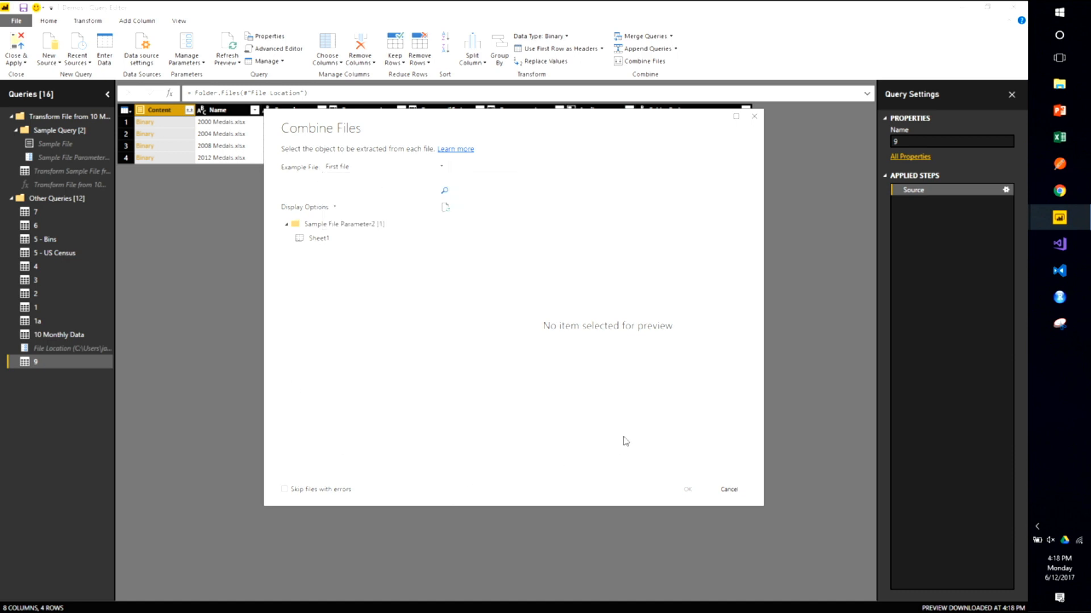
click(316, 239)
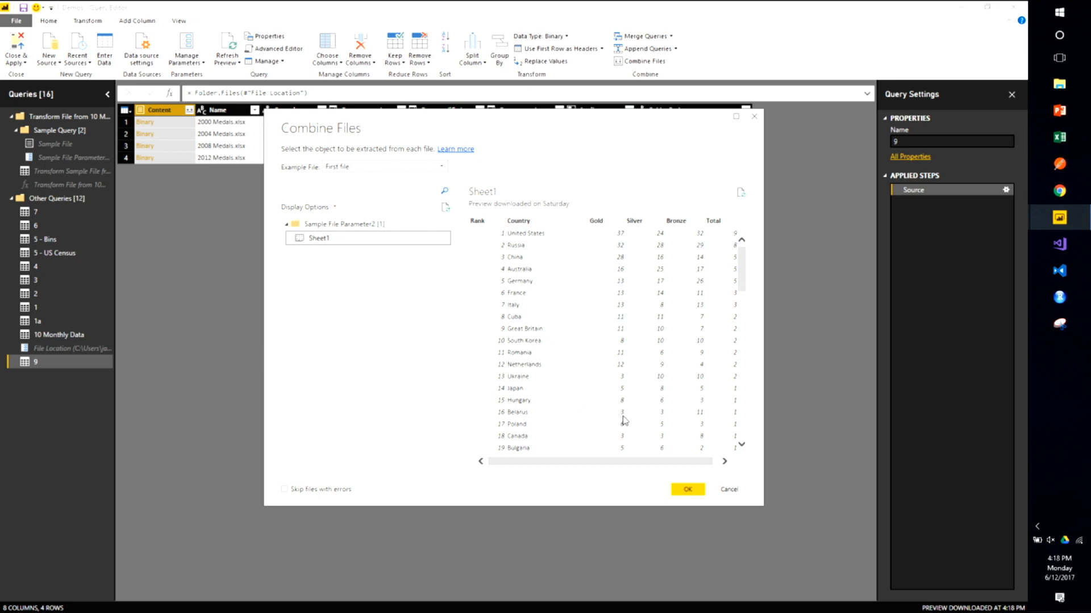
click(686, 488)
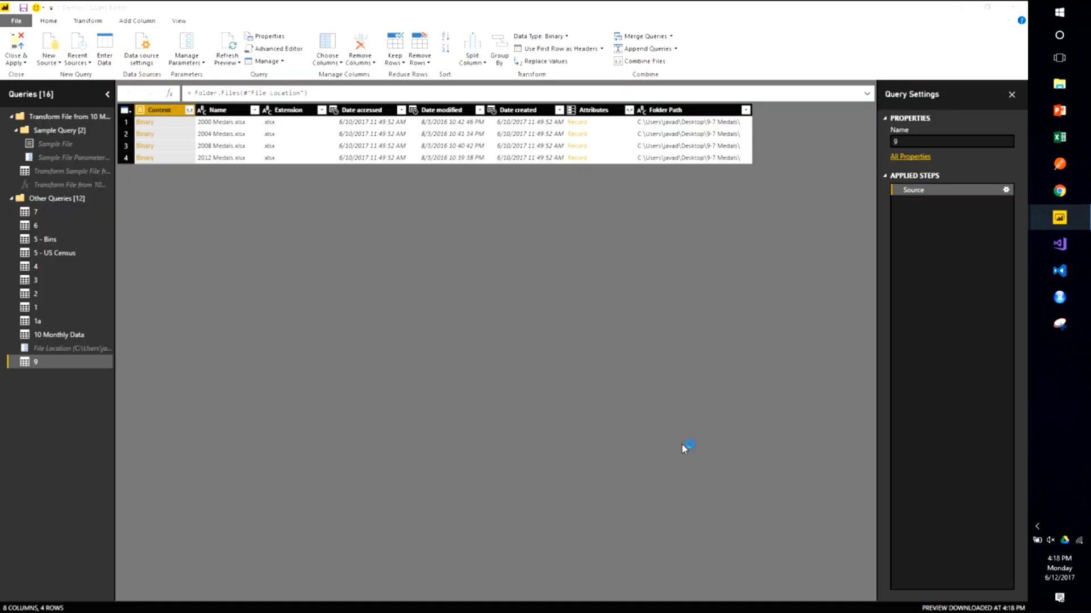
click(1058, 216)
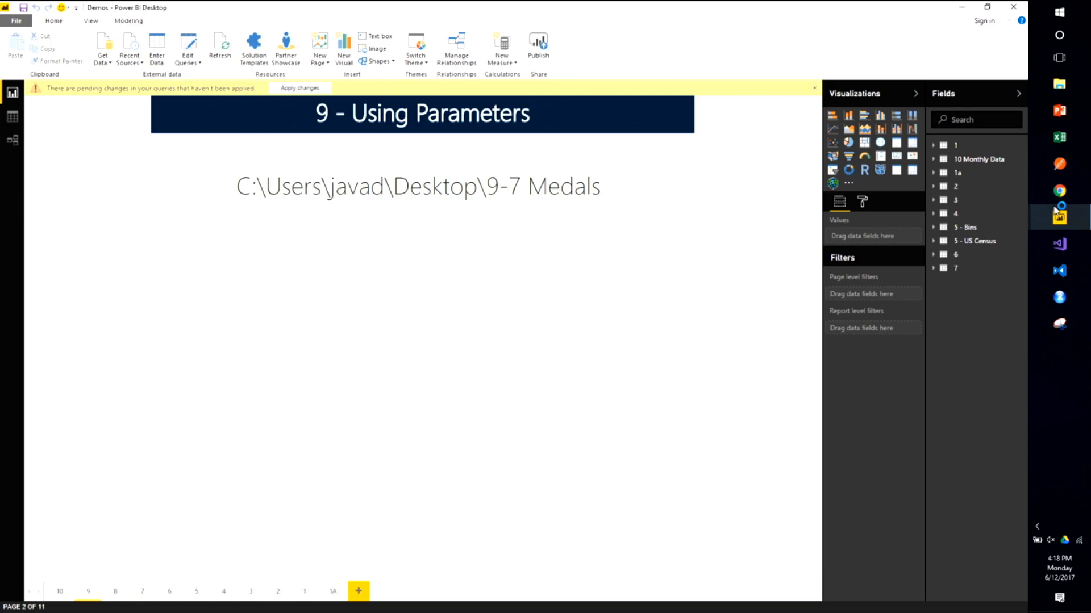
mouse_move(1057, 215)
click(968, 263)
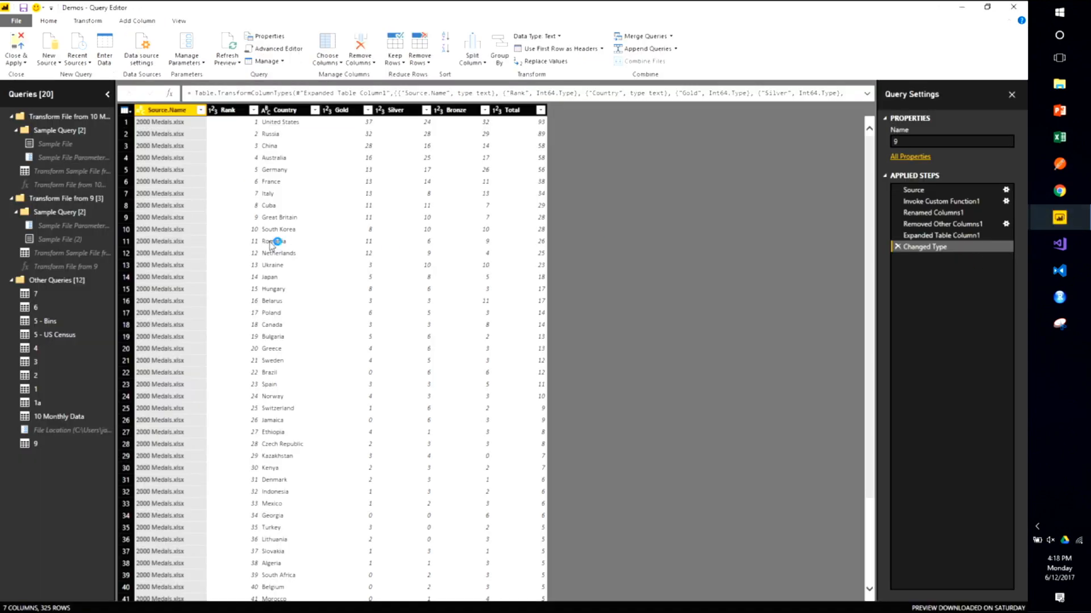
double_click(410, 6)
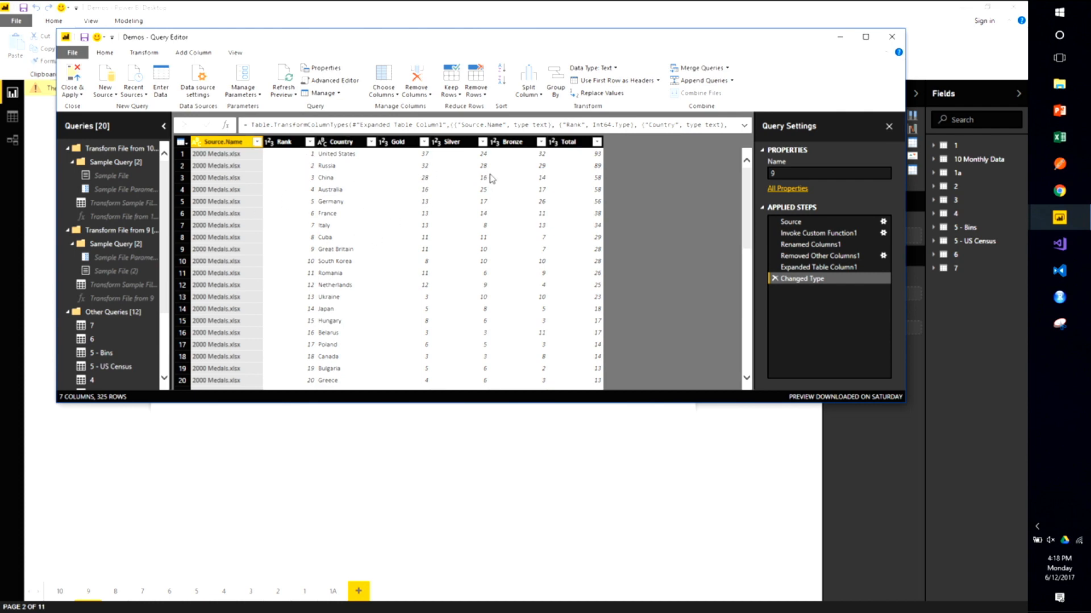
double_click(498, 38)
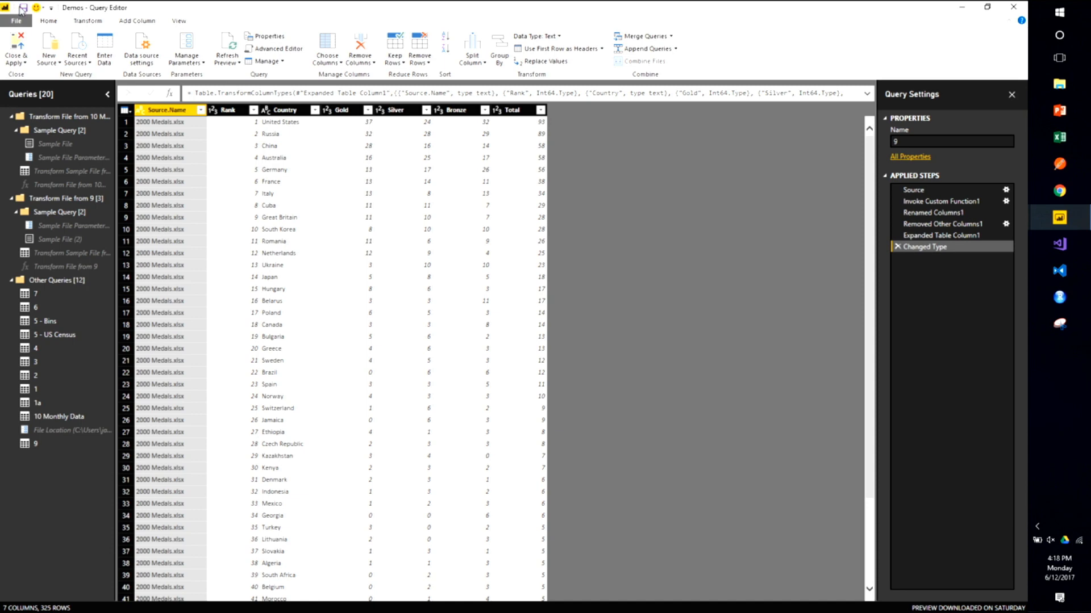
Close the Query Editor, applying the query changes, and expand table 9 in the report's field list
click(17, 43)
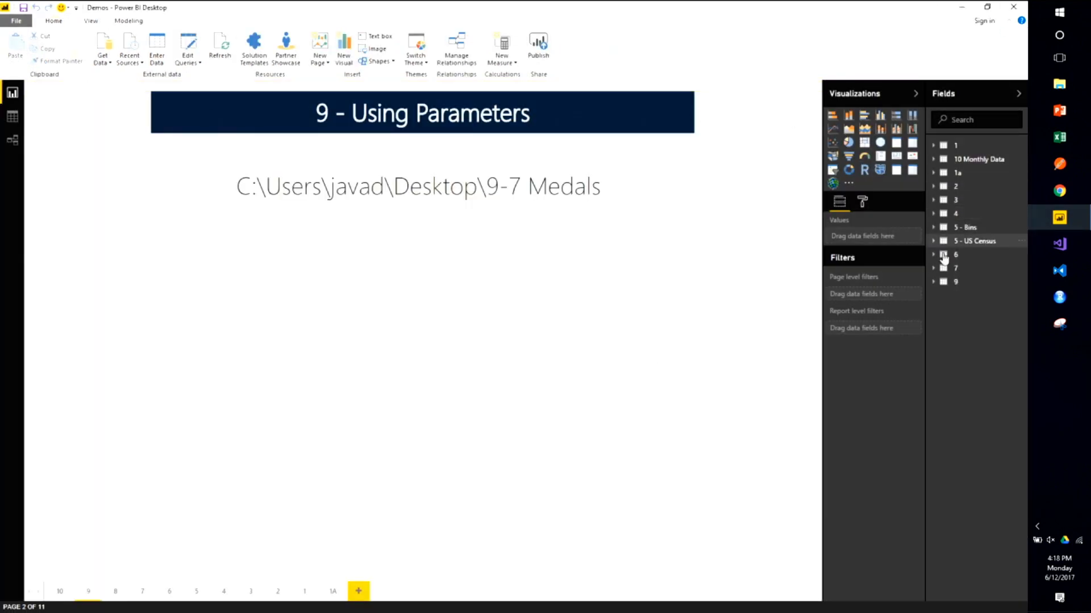
click(936, 283)
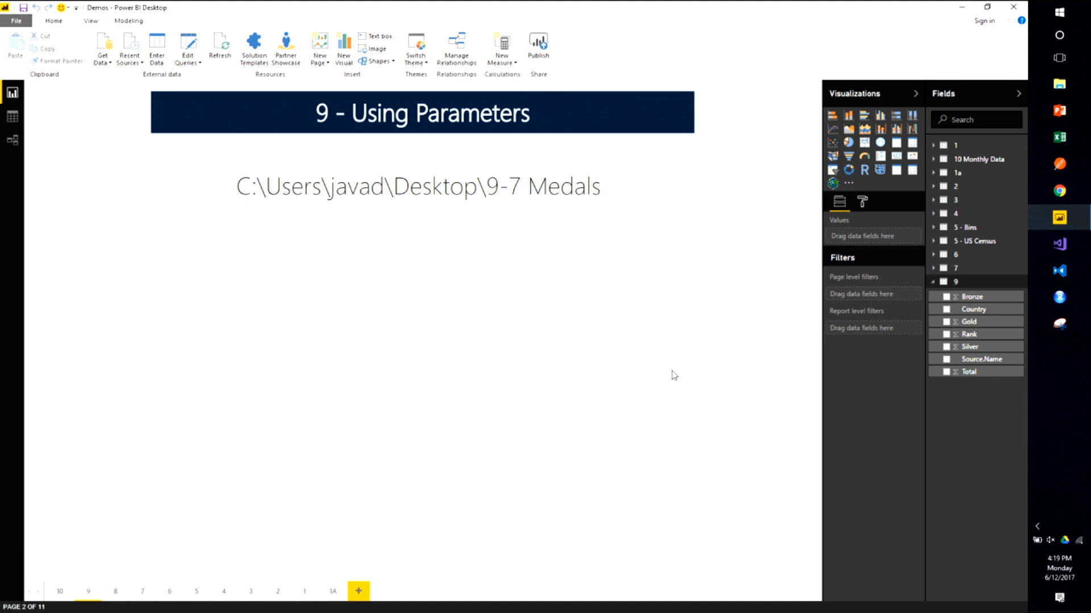
Add a table of Source.Name from table 9 to the report page, place it below the folder path and make it narrower
drag(986, 358, 284, 318)
drag(212, 203, 240, 302)
drag(387, 472, 285, 418)
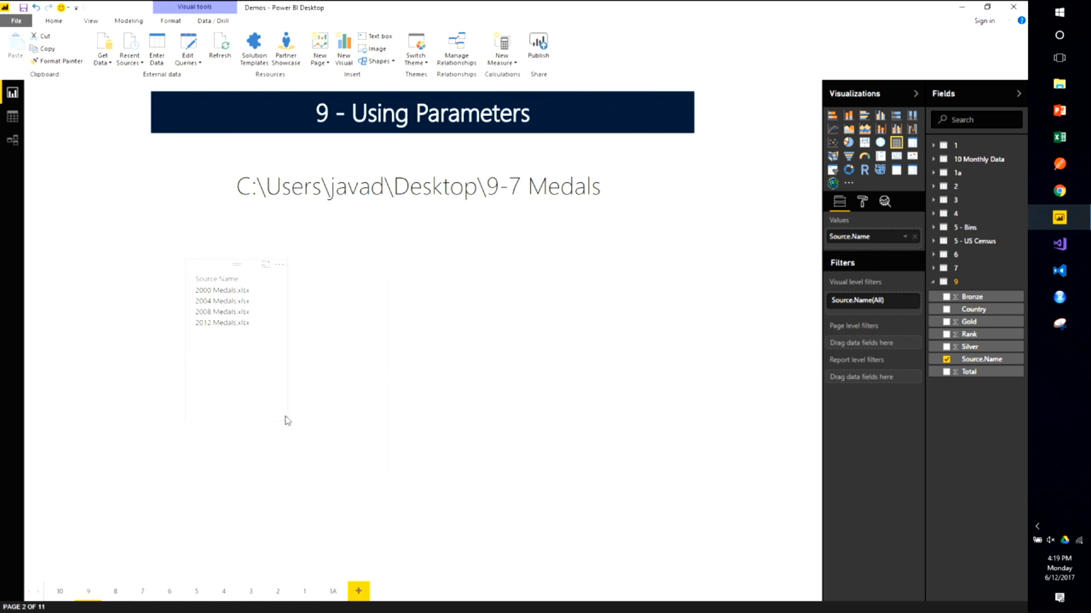
click(296, 390)
Add a map of Country sized by Total from table 9, then enlarge it beside the Source.Name table, clear of the folder path
drag(1004, 312, 483, 313)
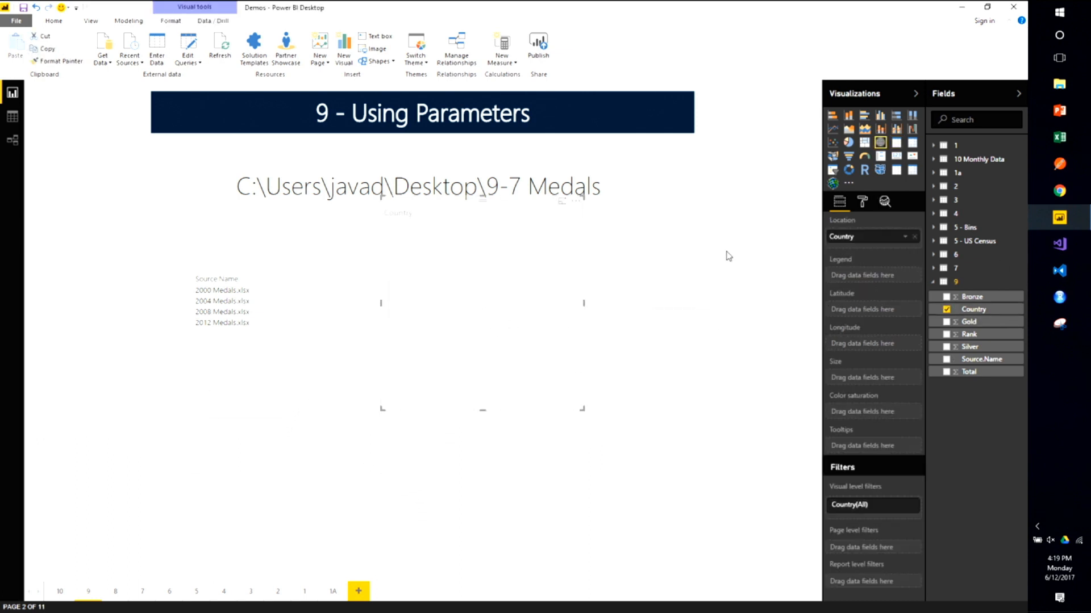
drag(979, 376, 580, 319)
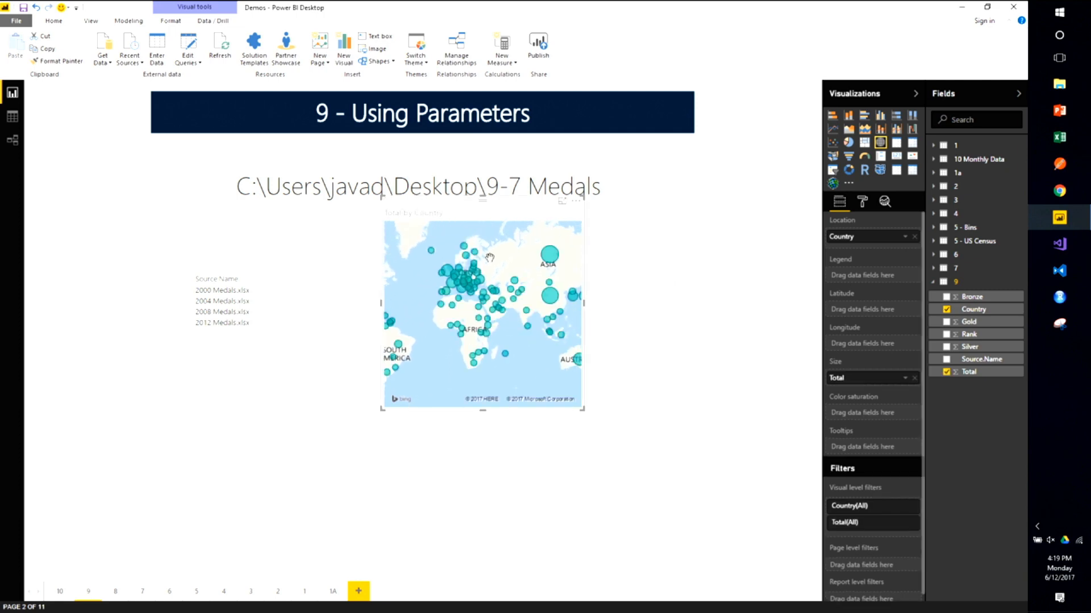
drag(582, 408, 668, 506)
drag(379, 215, 334, 266)
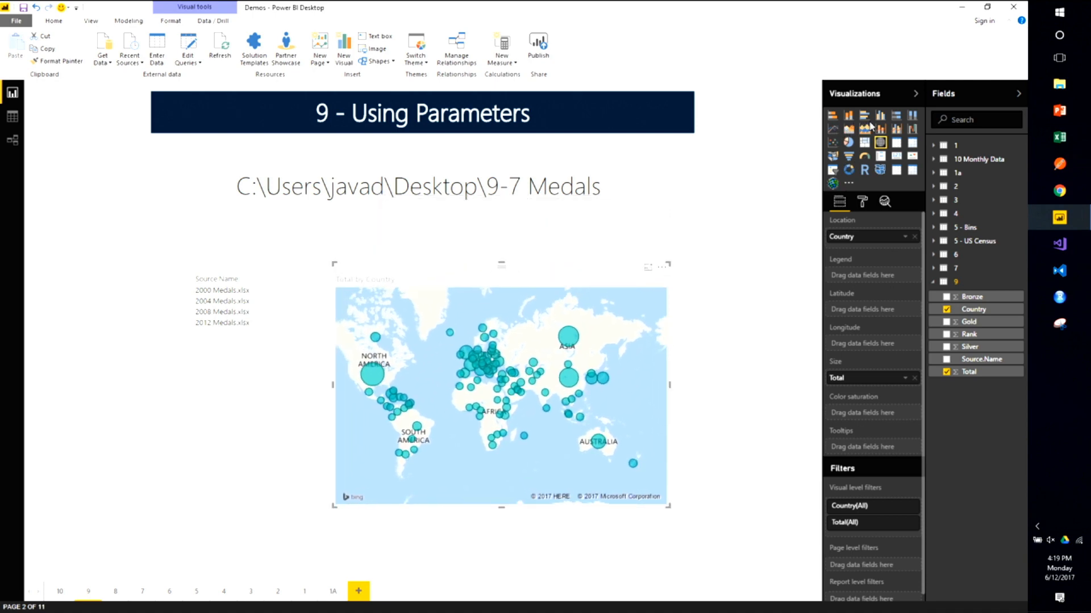
Convert the country map to a table and sort it by Total in descending order
click(896, 170)
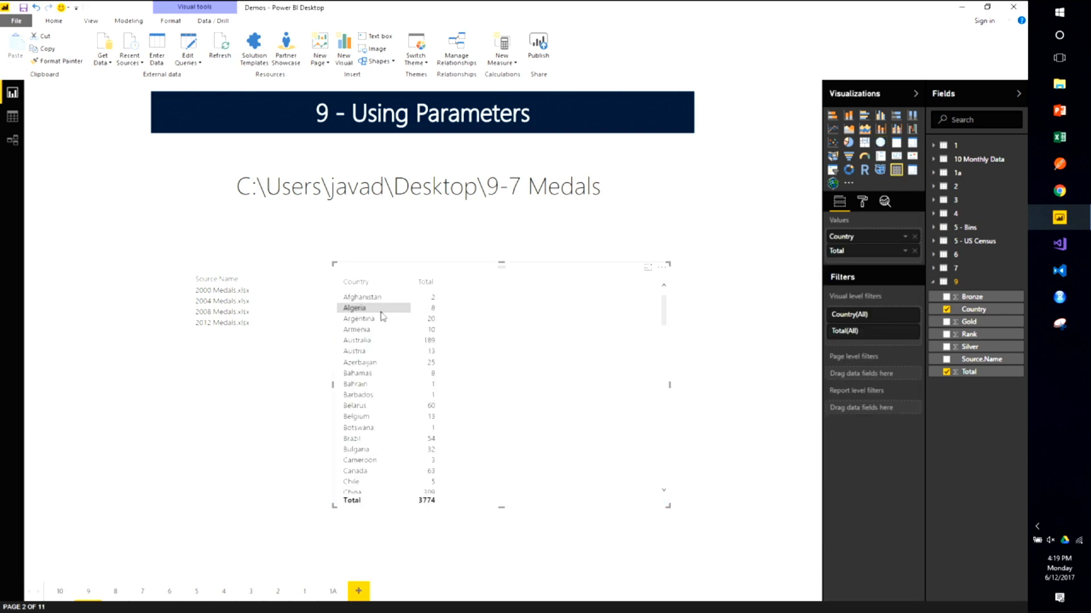
click(662, 268)
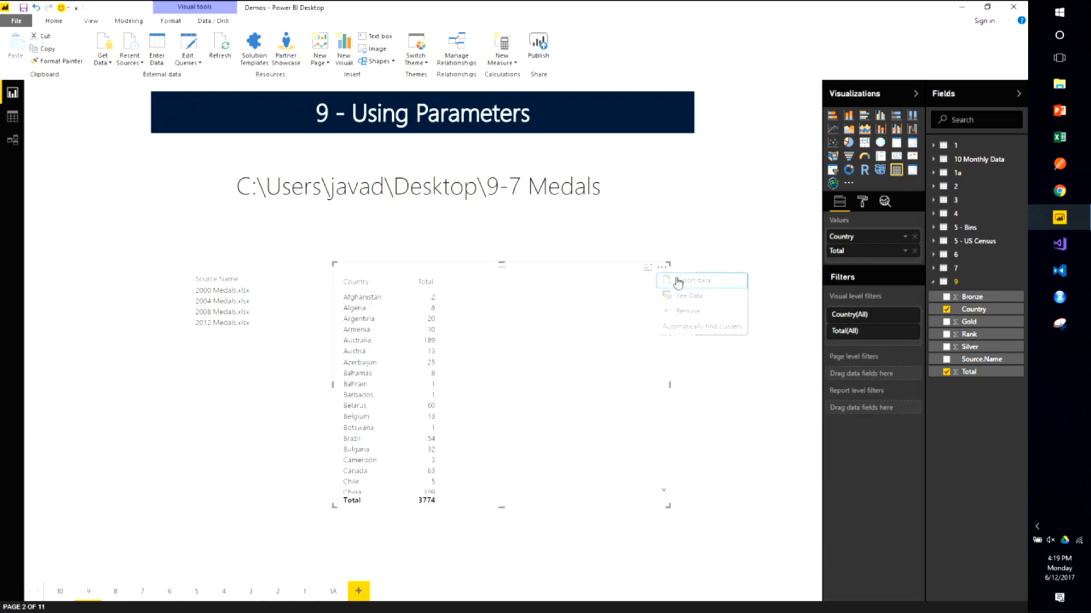
click(430, 286)
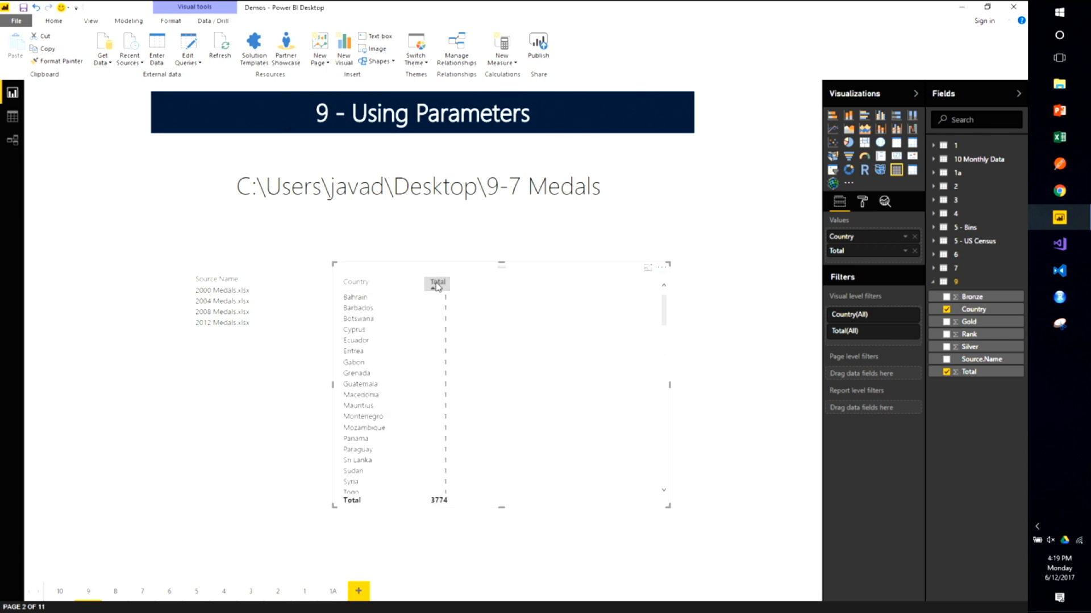
click(440, 283)
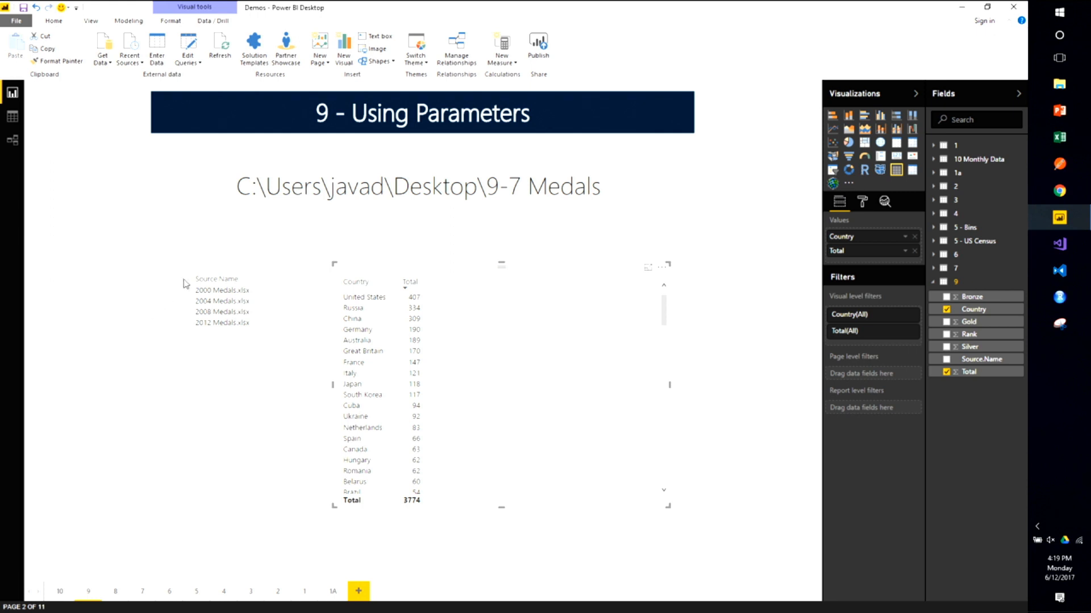
Turn the Source.Name table into a slicer filtered to 2008 Medals.xlsx, and narrow the country totals table from its left side
click(220, 277)
click(832, 170)
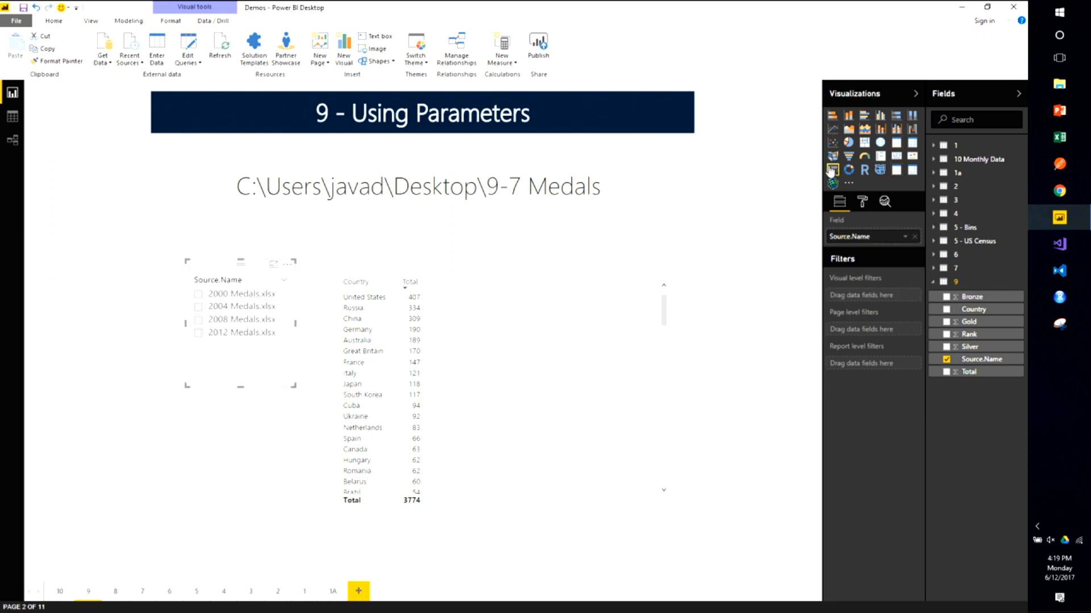
click(198, 306)
click(199, 320)
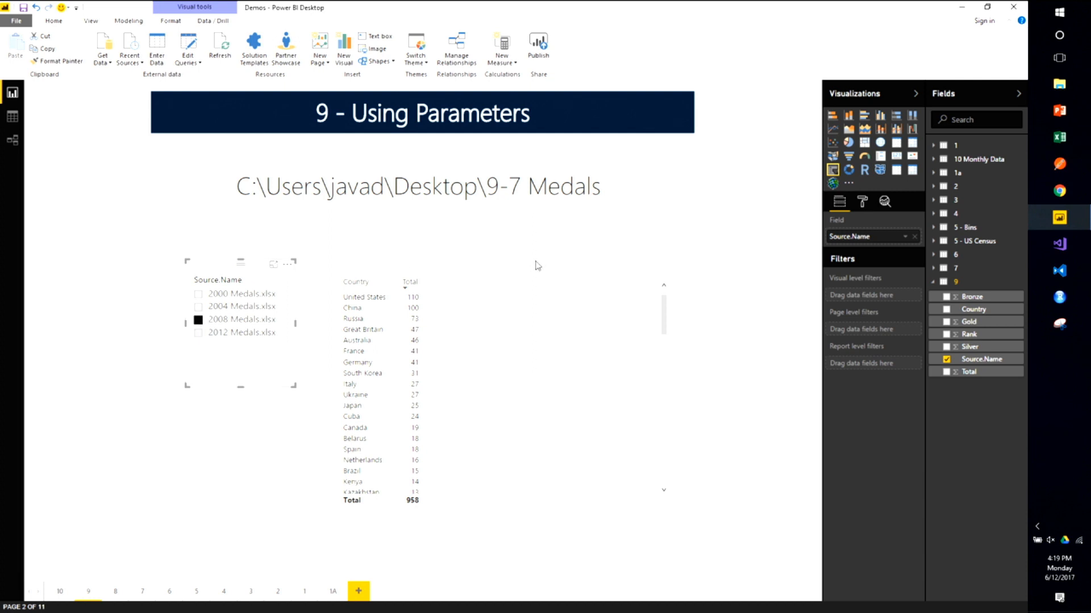
click(335, 266)
drag(335, 265, 434, 266)
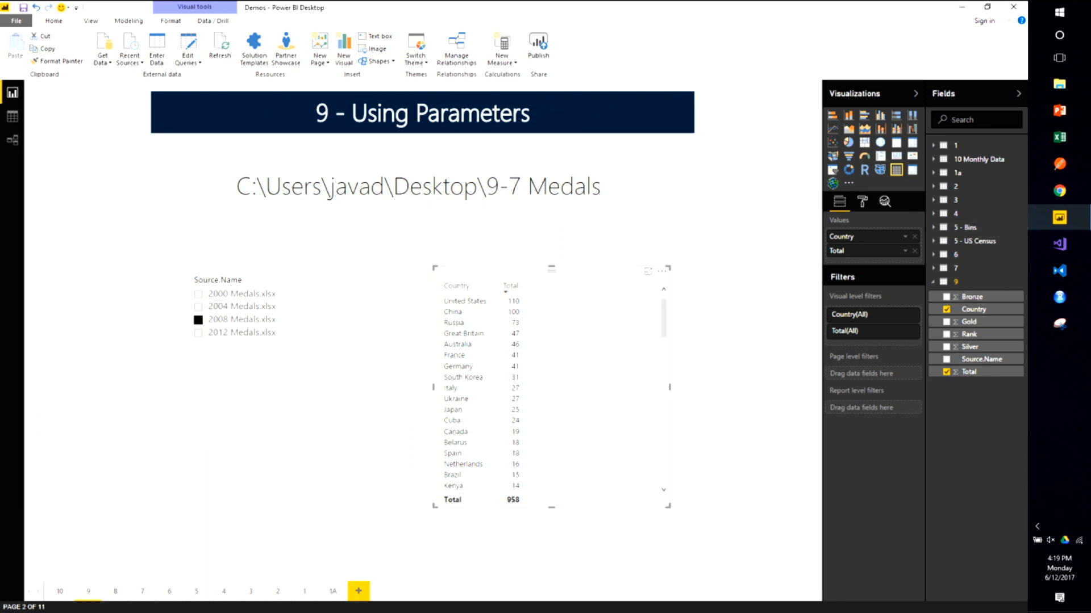
Rename the 9-7 Medals folder on the desktop to 9-7 Medals2
key(super+d)
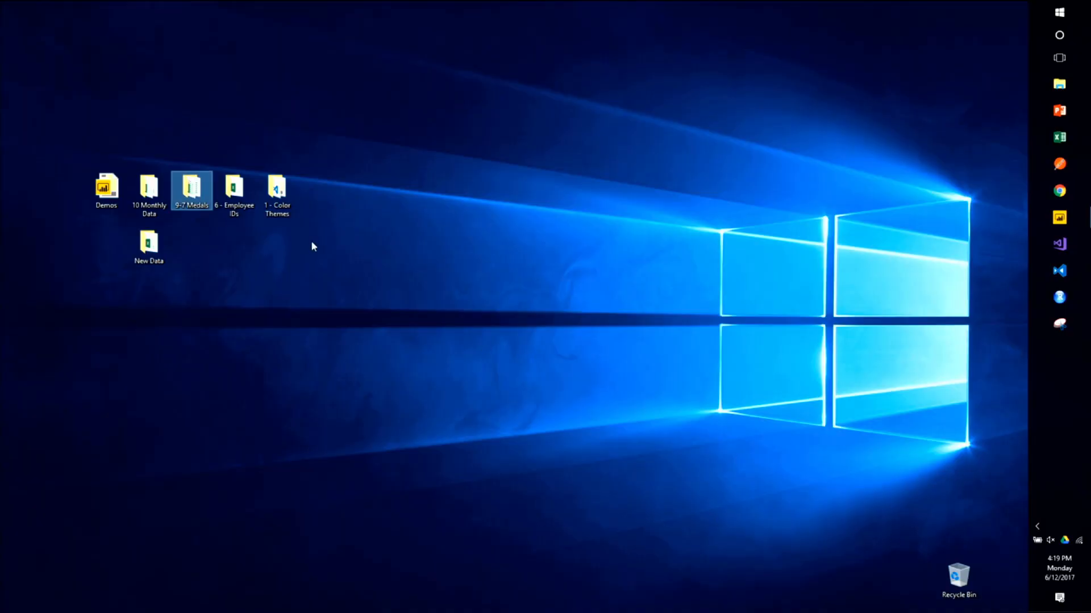
click(195, 206)
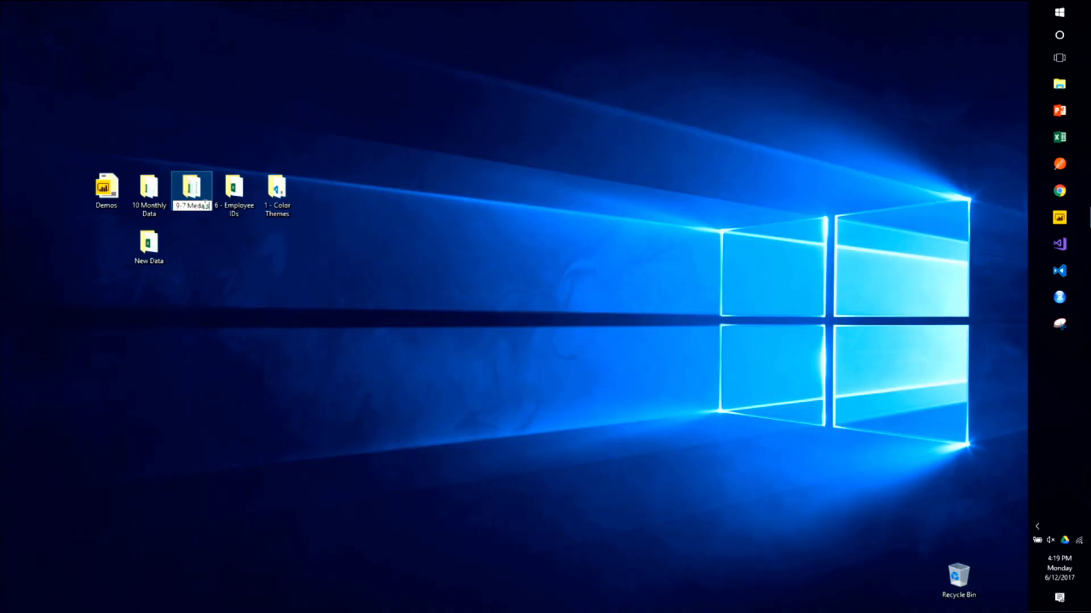
text(2)
key(Return)
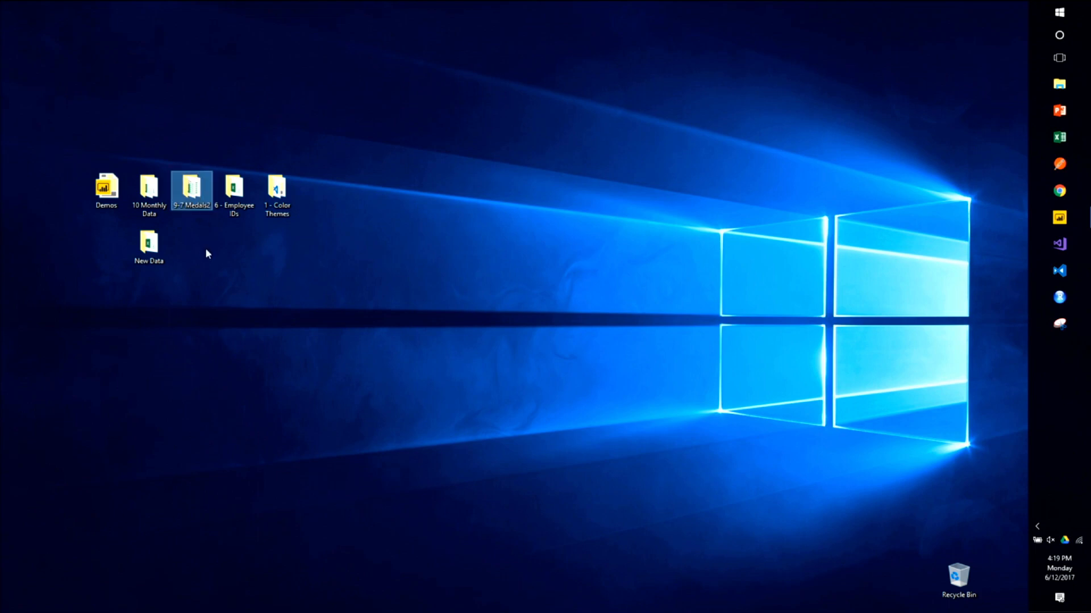
Switch back to Power BI Desktop, try to refresh the report data and review the load messages through table 9
click(1059, 218)
click(221, 44)
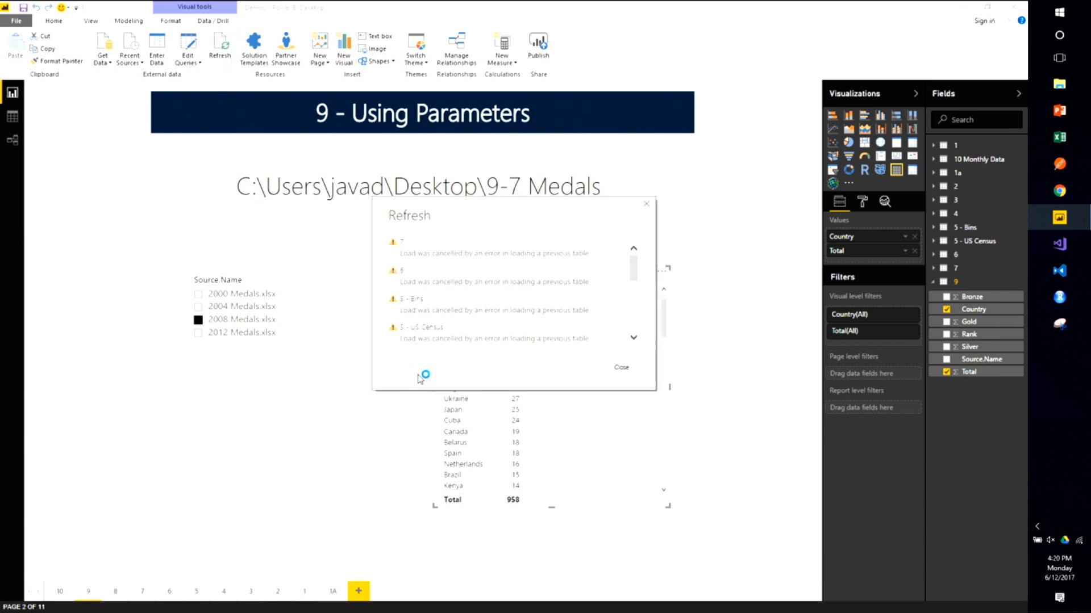
drag(632, 264, 631, 331)
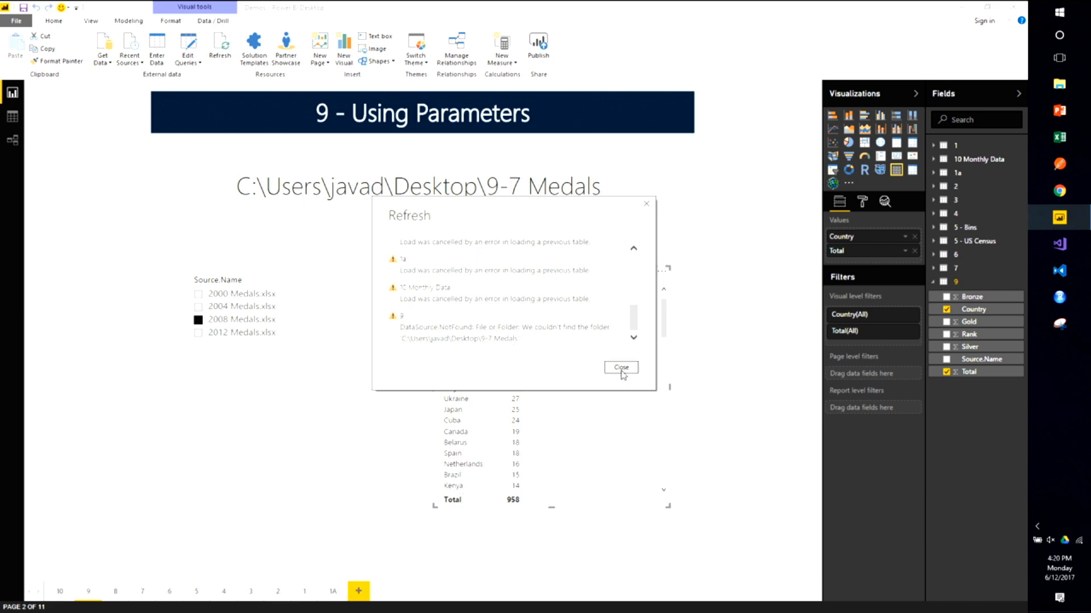
click(621, 368)
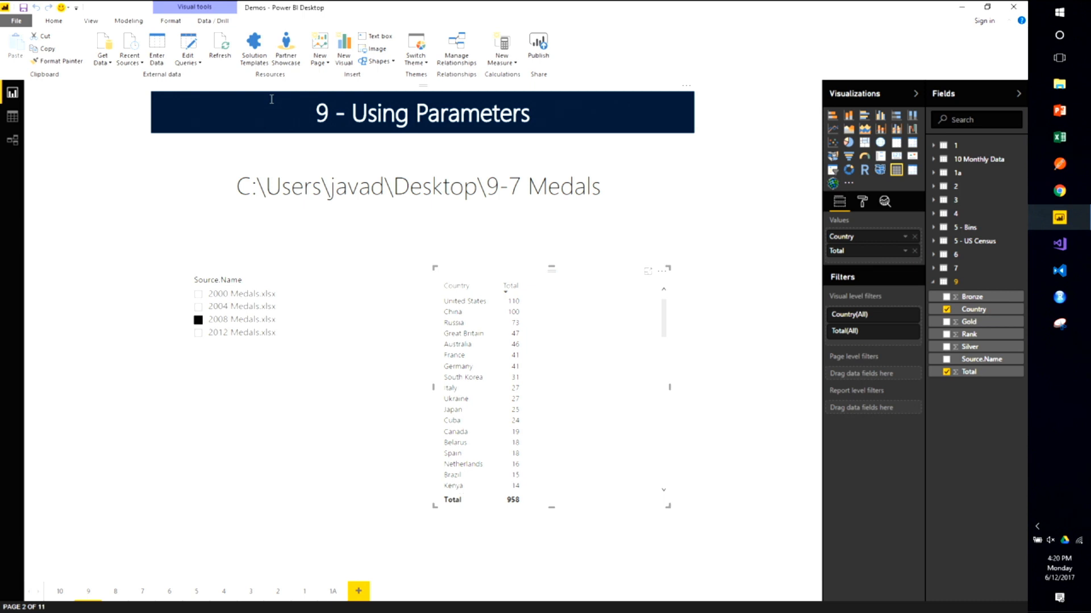
Set the File Location parameter to the 9-7 Medals2 desktop folder and apply the pending query changes
click(188, 64)
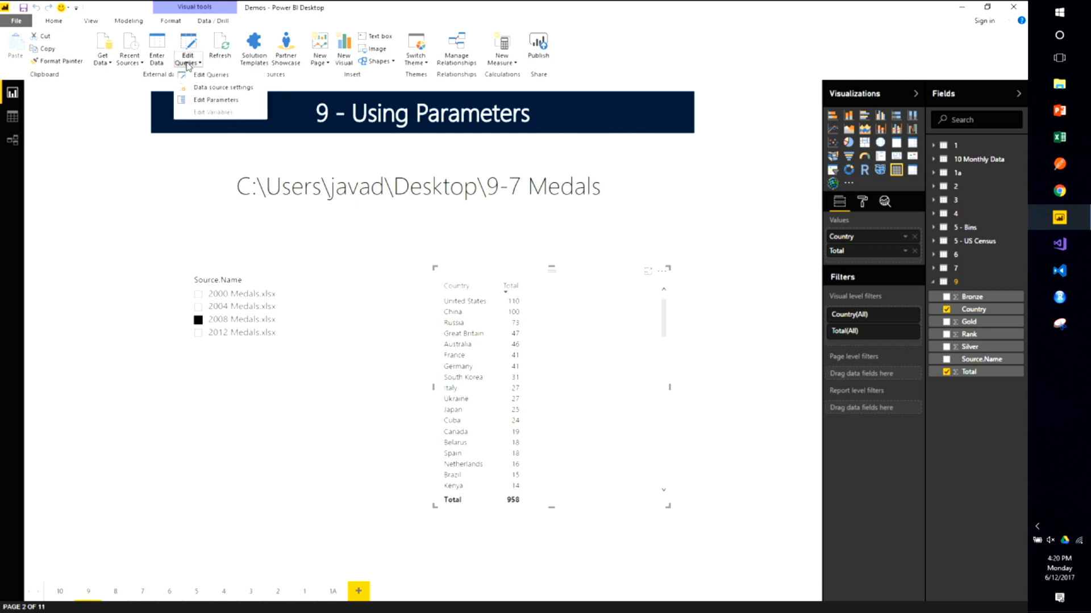
click(213, 100)
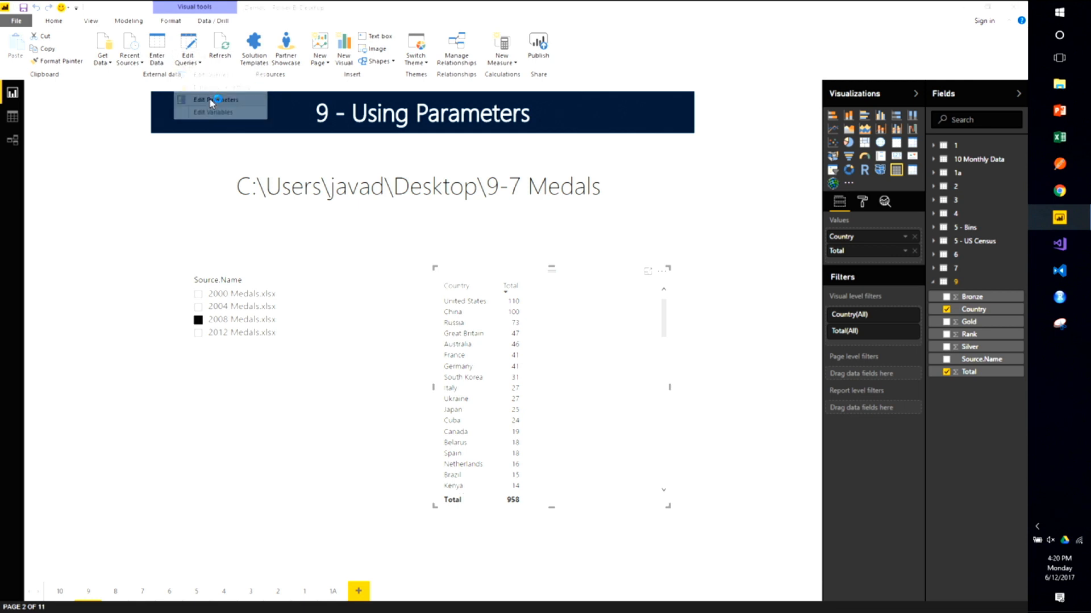
click(455, 311)
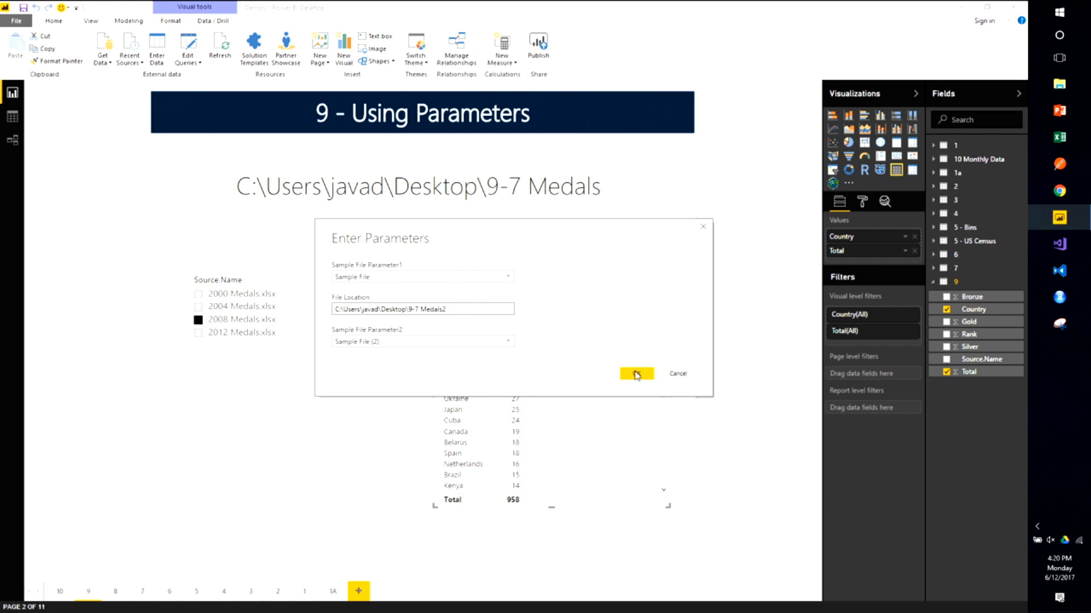
click(636, 373)
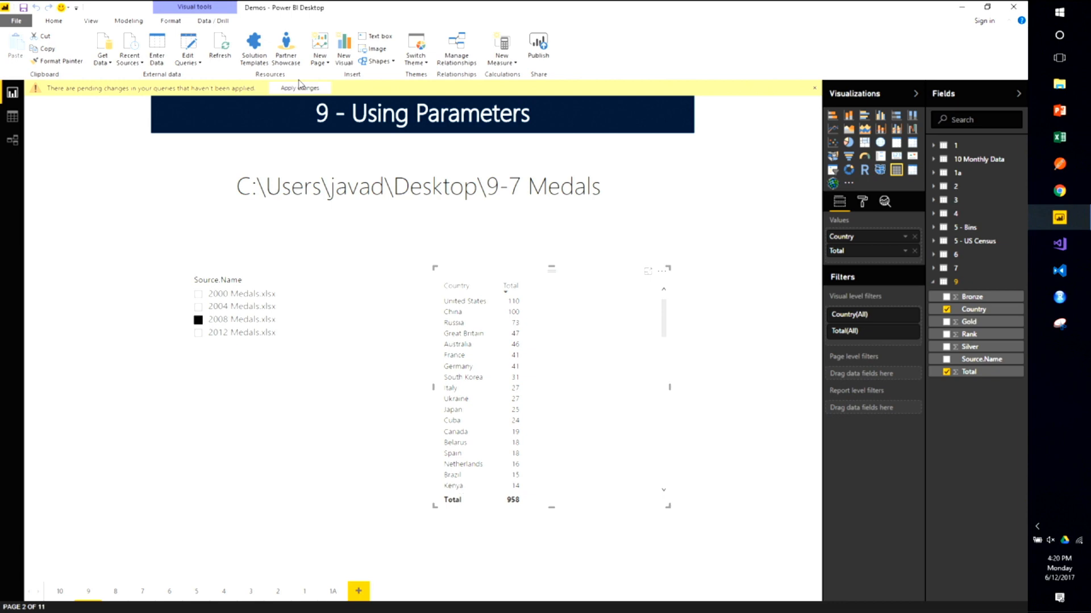
click(300, 89)
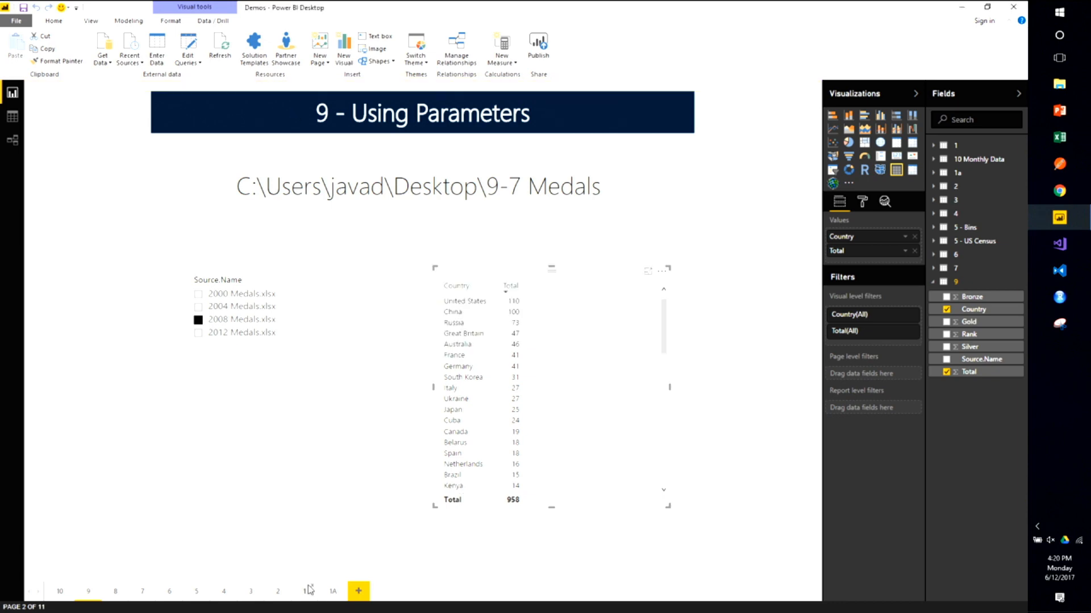
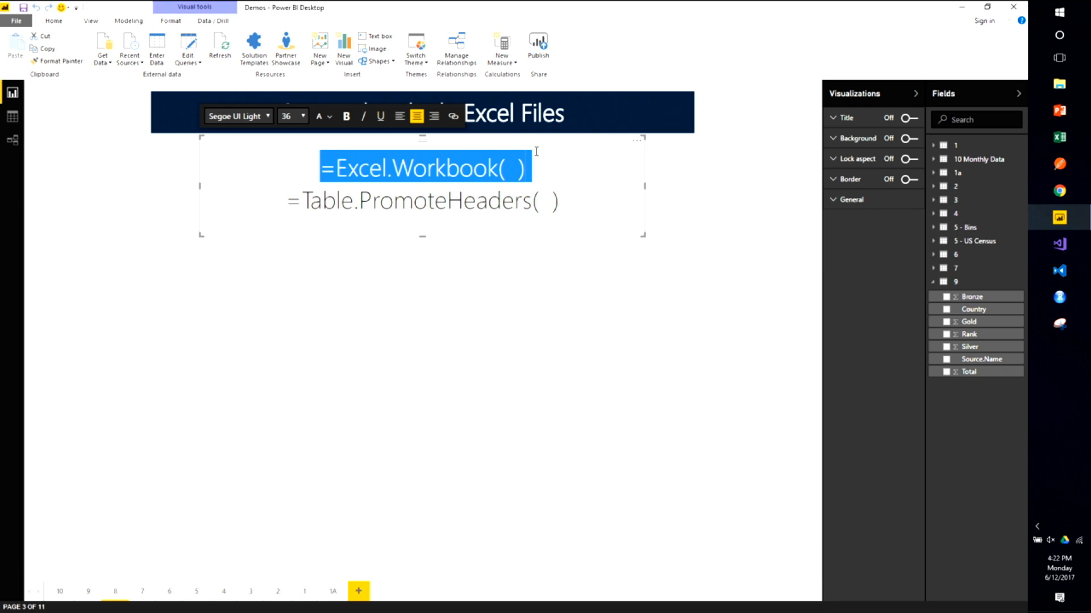
Open table 9's query for editing from page 8 and widen the Query Settings pane
click(474, 364)
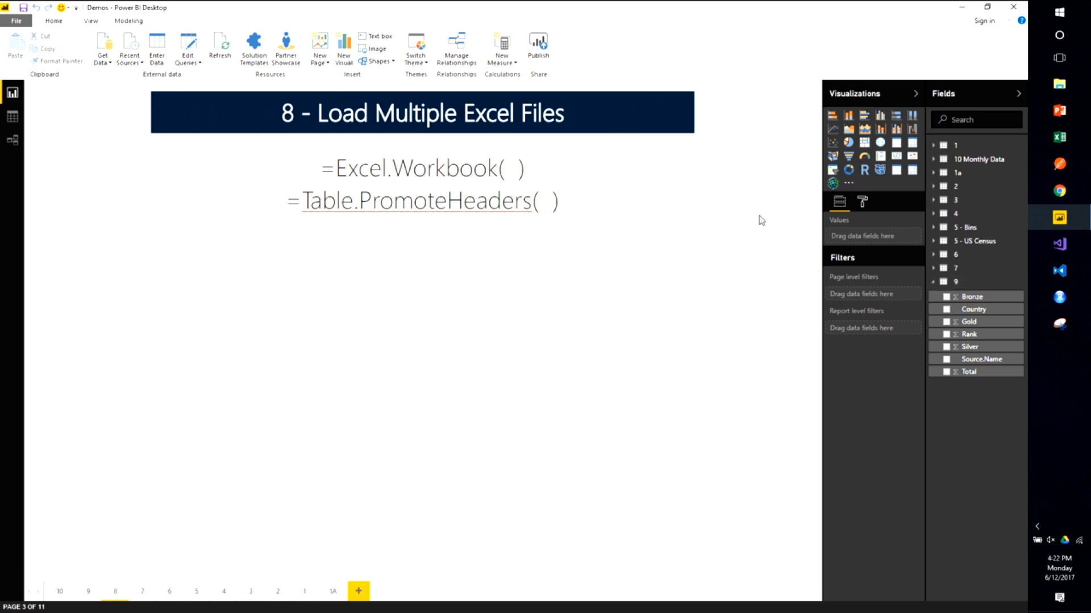
right_click(964, 282)
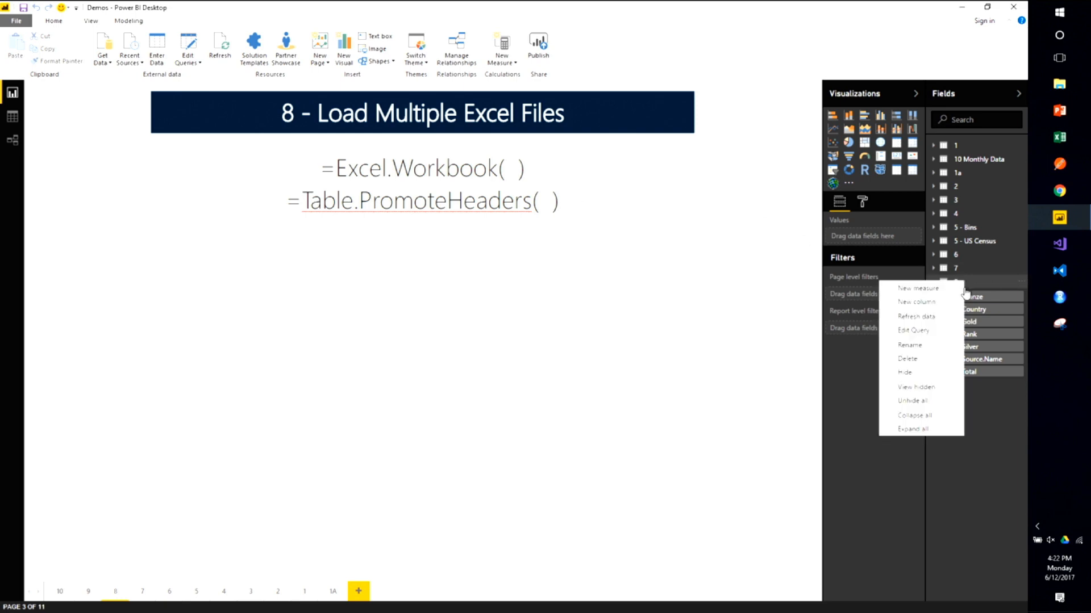
click(937, 332)
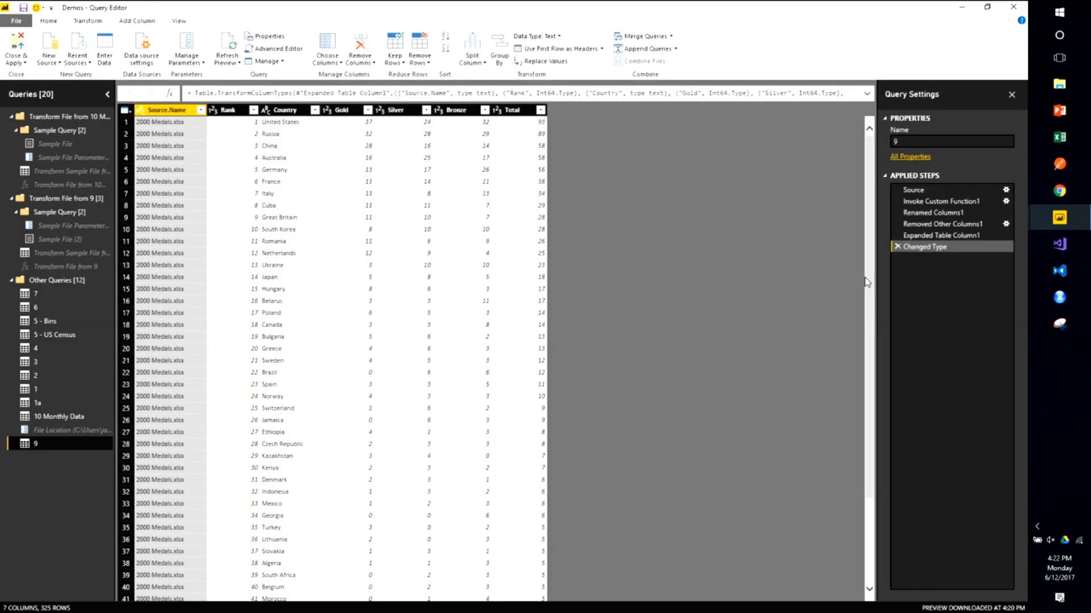
drag(876, 278, 727, 289)
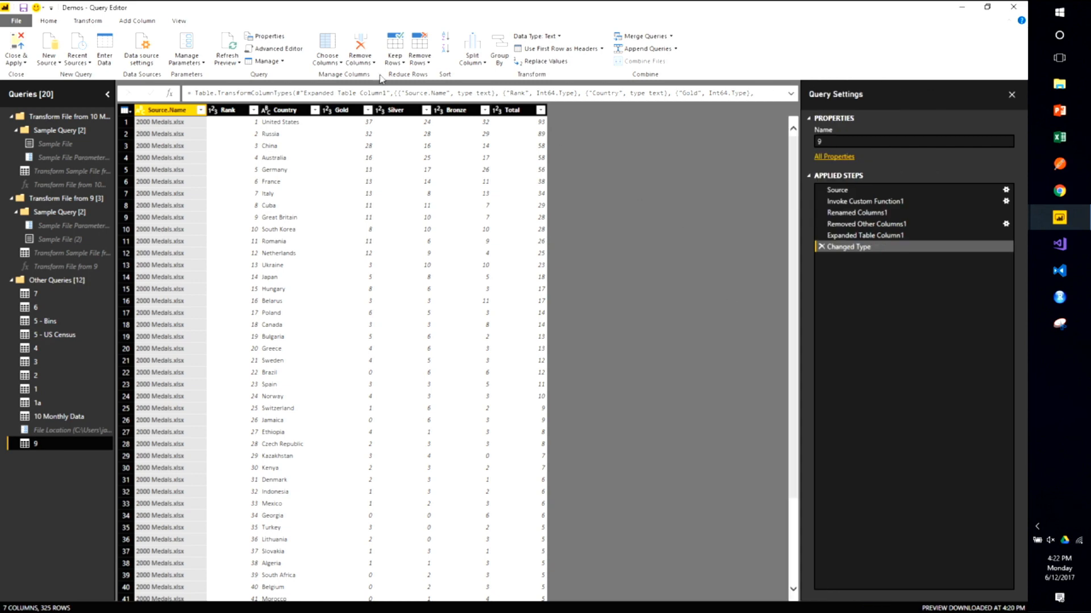
Examine query 9's M code in the Advanced Editor and close it without changes
click(181, 23)
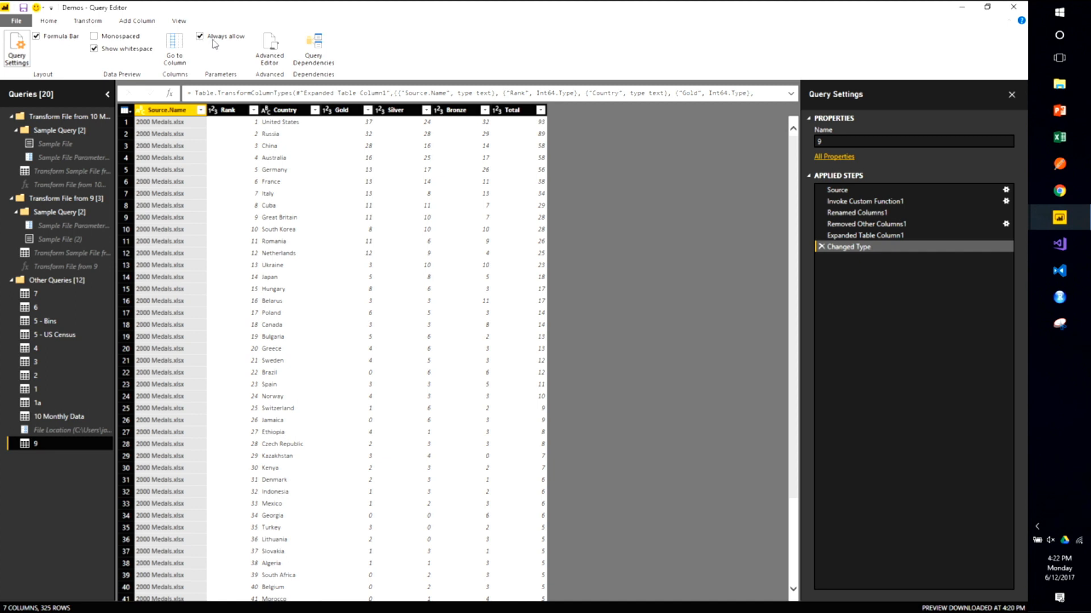
click(268, 50)
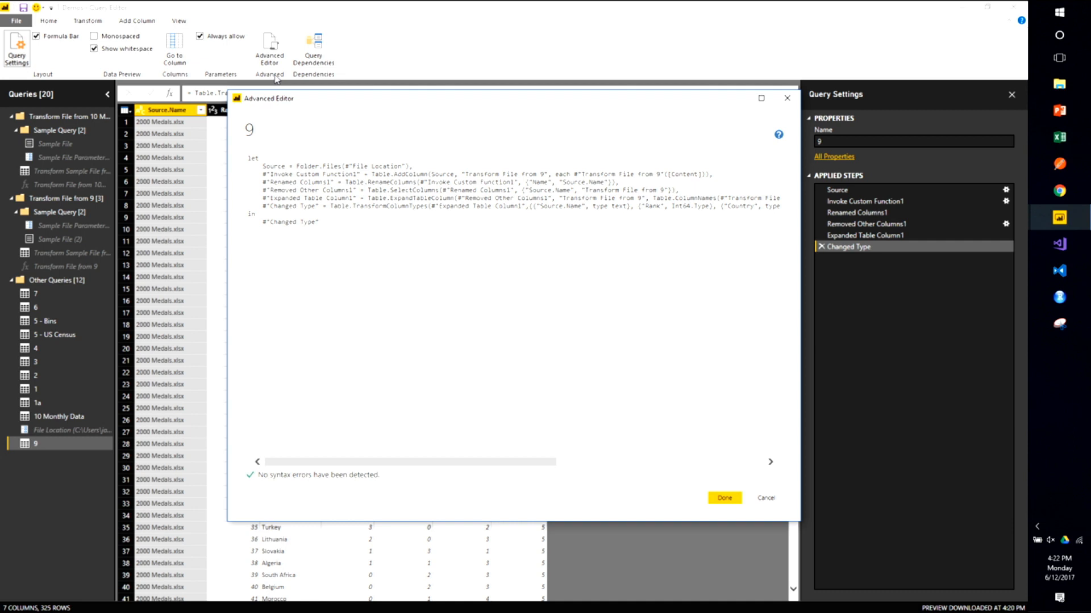
click(767, 498)
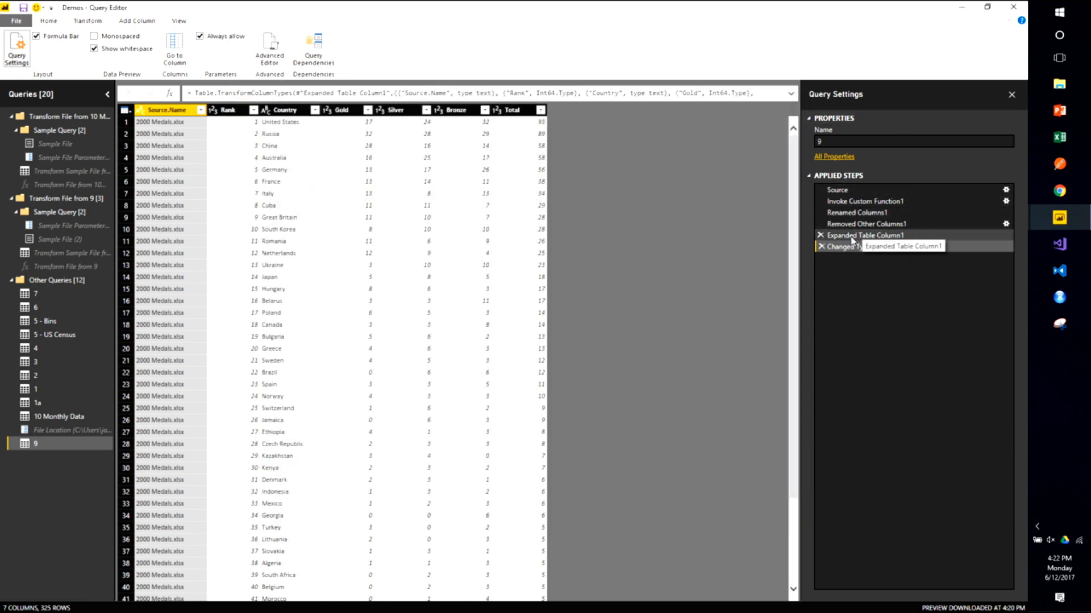
Delete every applied step after Source in query 9, from Changed Type back to Invoke Custom Function1
click(820, 247)
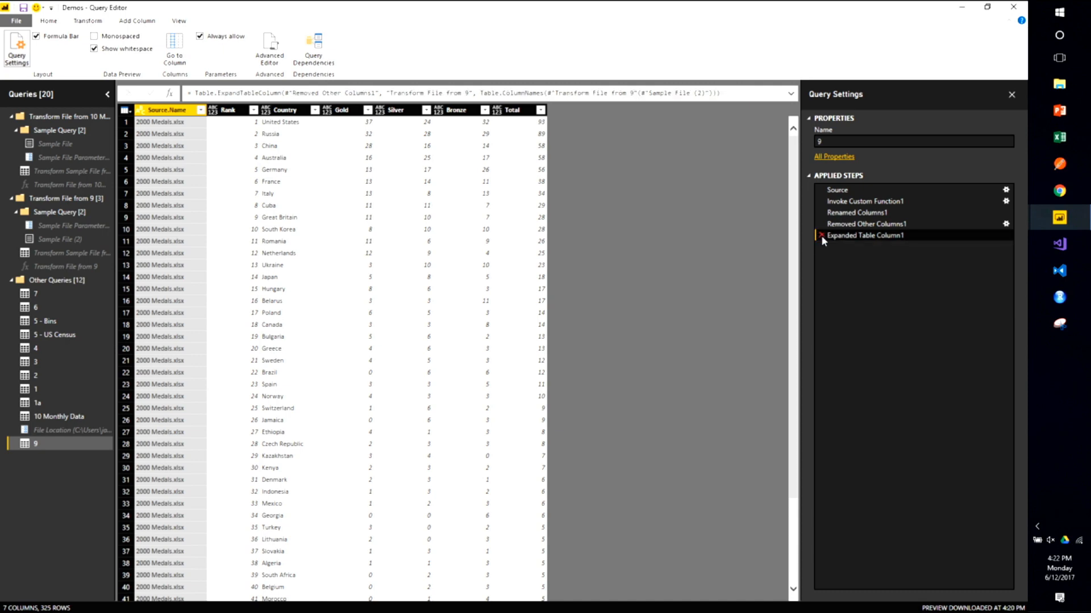
click(820, 235)
click(820, 224)
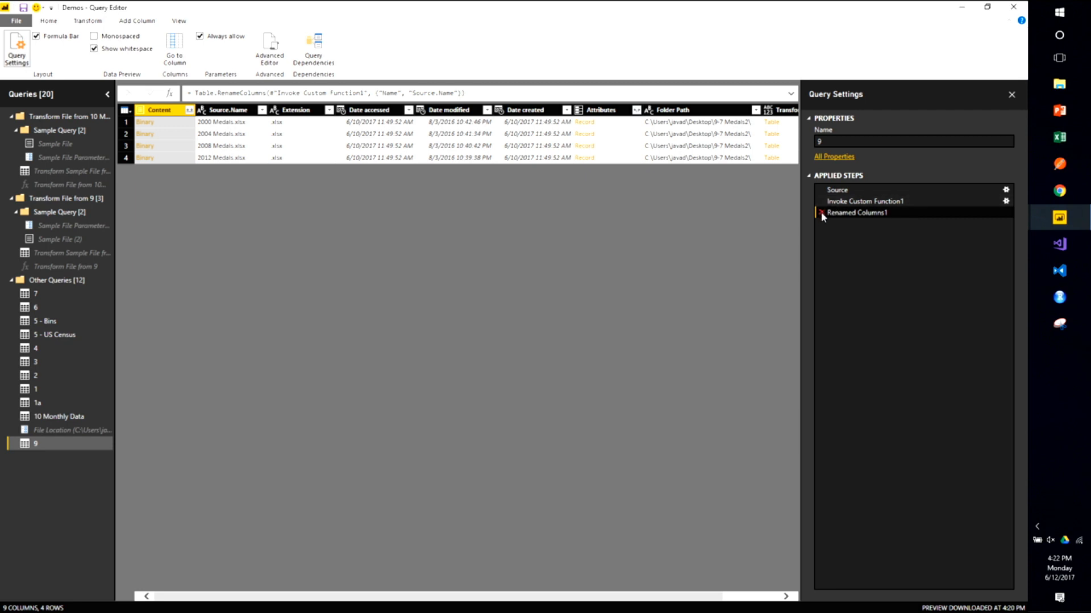
click(820, 213)
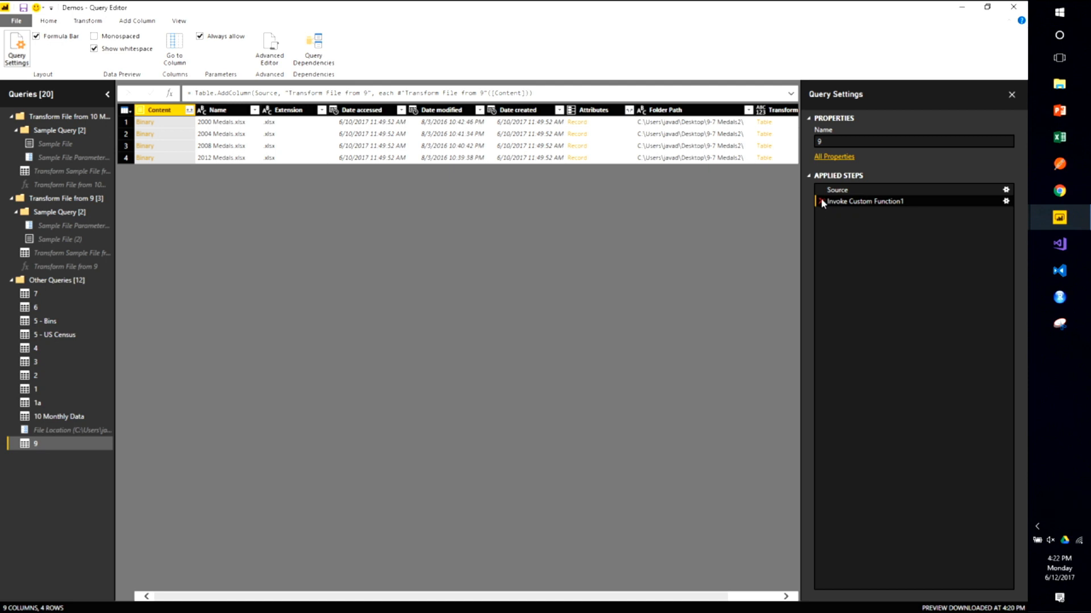
click(820, 202)
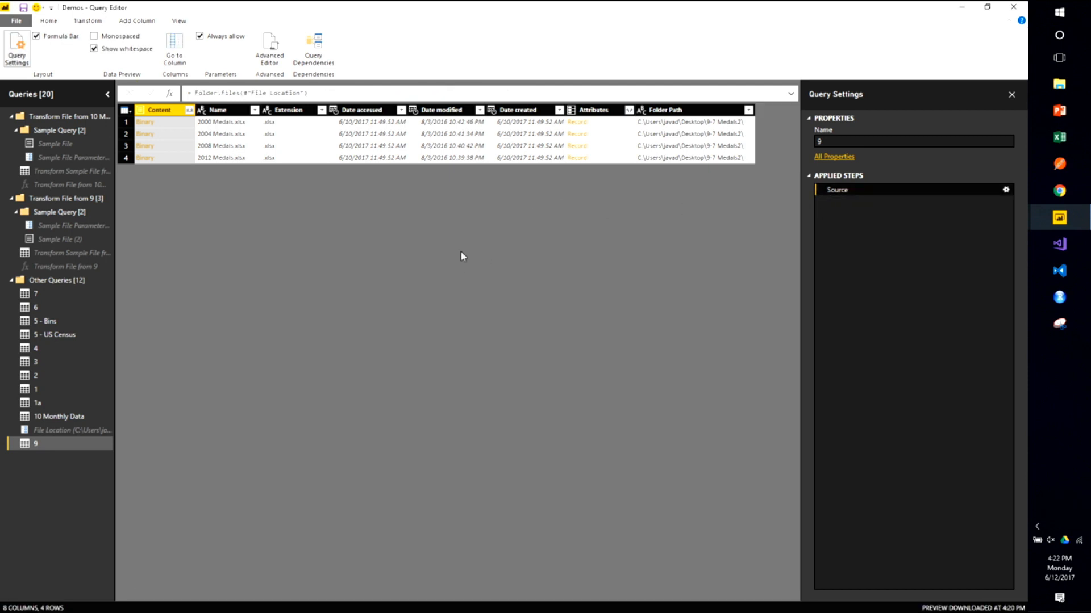
Keep only the Content and Name columns in query 9, removing all other columns
click(187, 133)
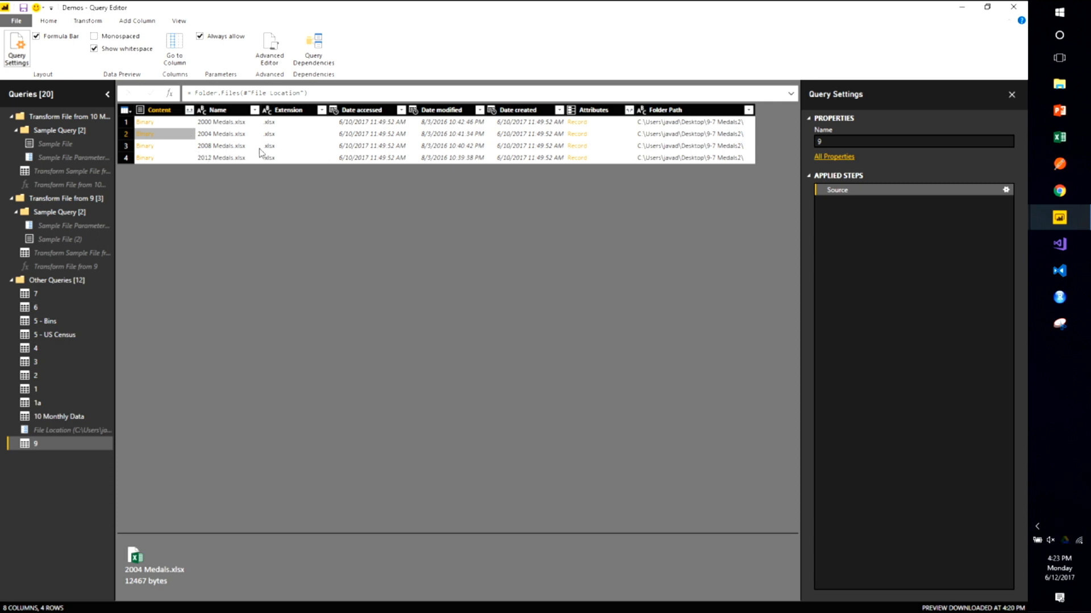
click(162, 111)
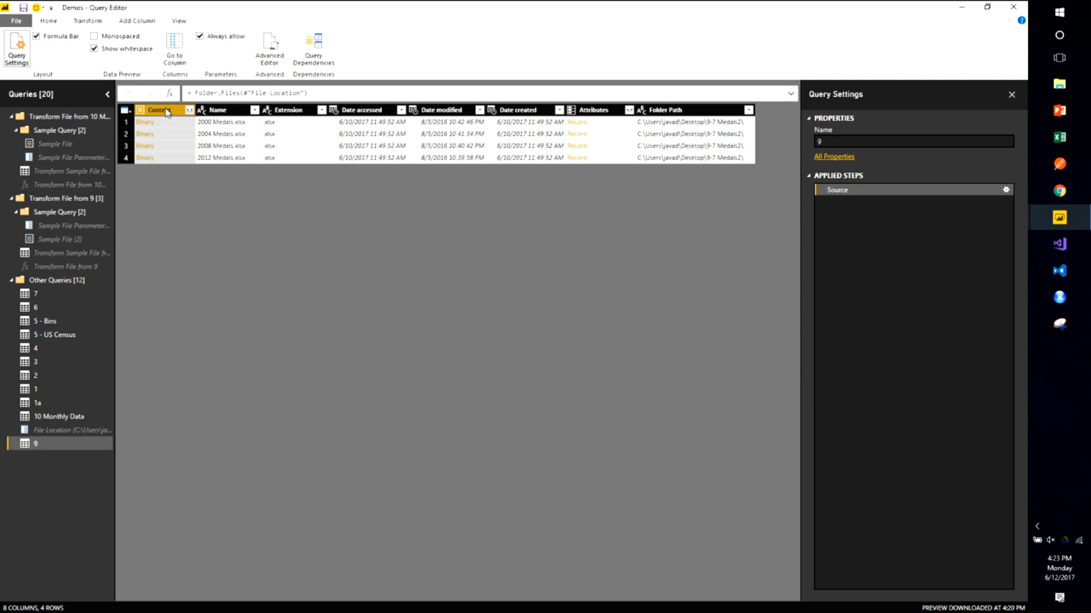
ctrl+click(221, 110)
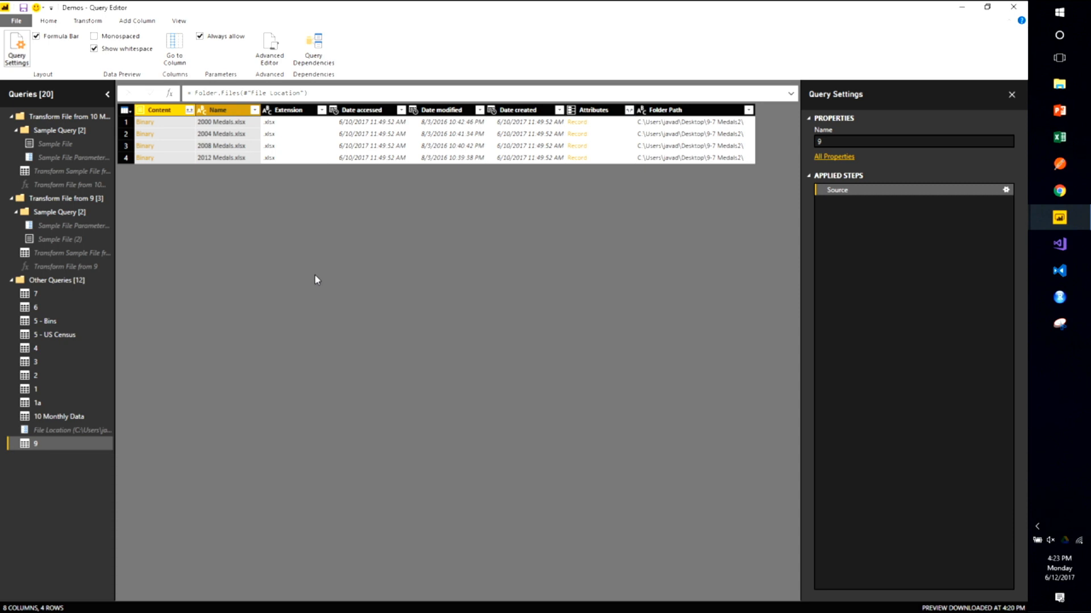
right_click(232, 112)
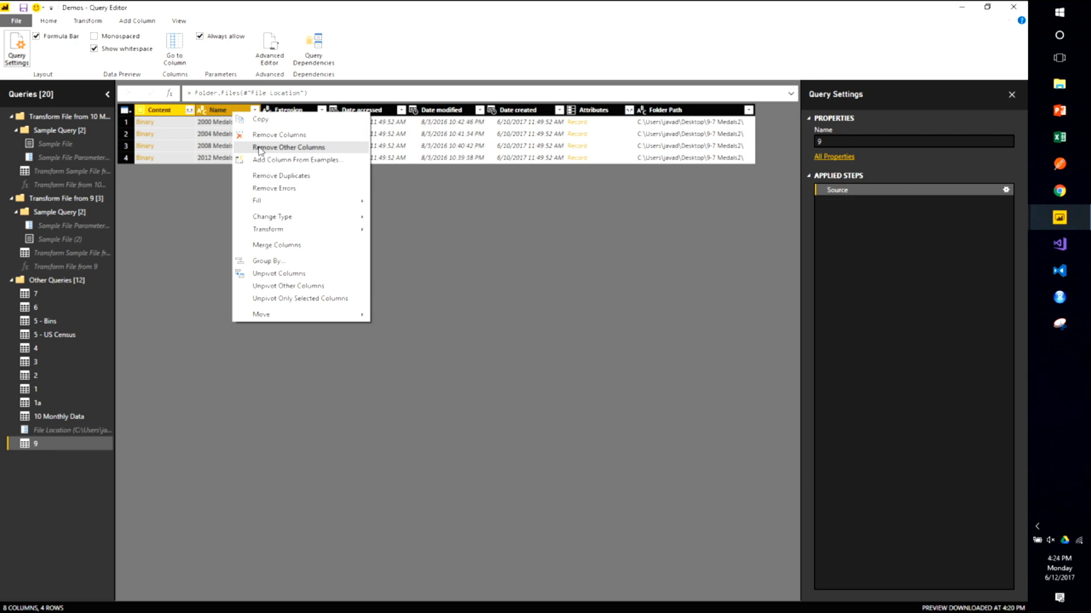
click(259, 149)
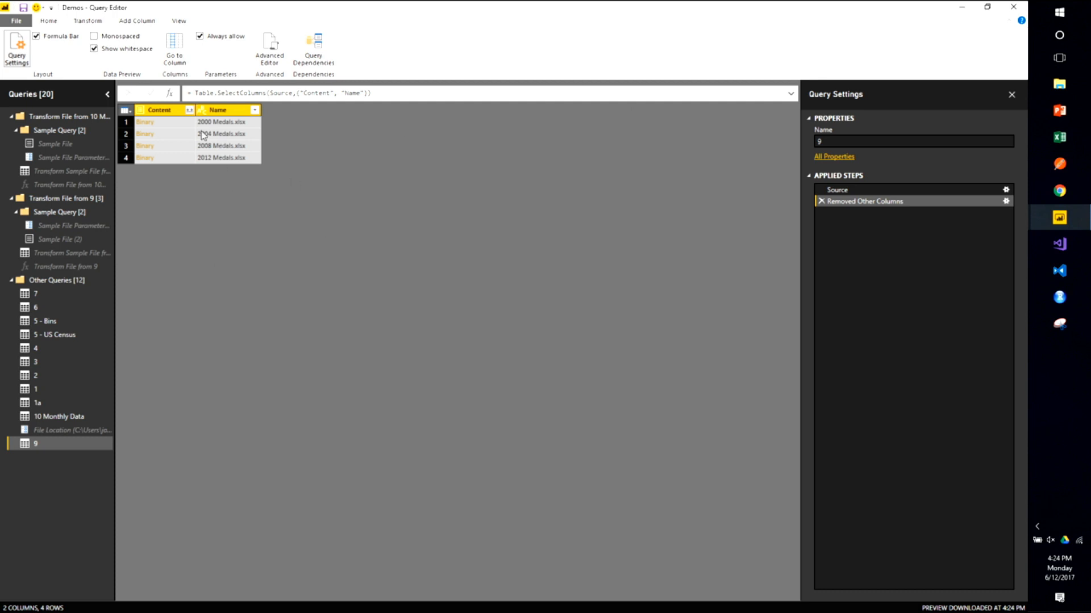
Add a custom column named Excel Load to query 9 with the formula Excel.Workbook( [Content] )
click(185, 126)
click(180, 150)
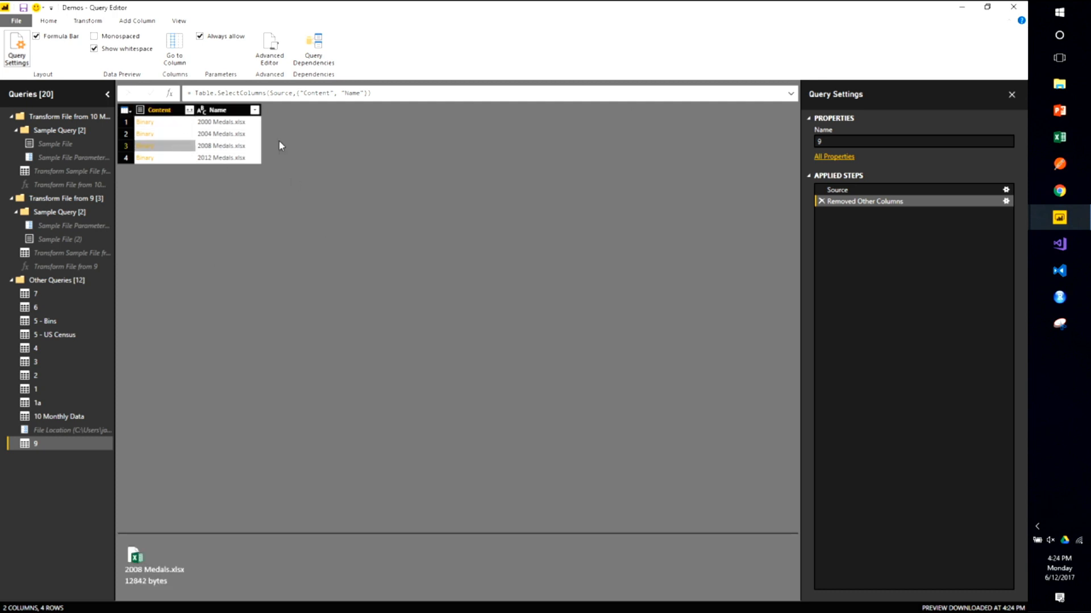
click(91, 21)
click(150, 22)
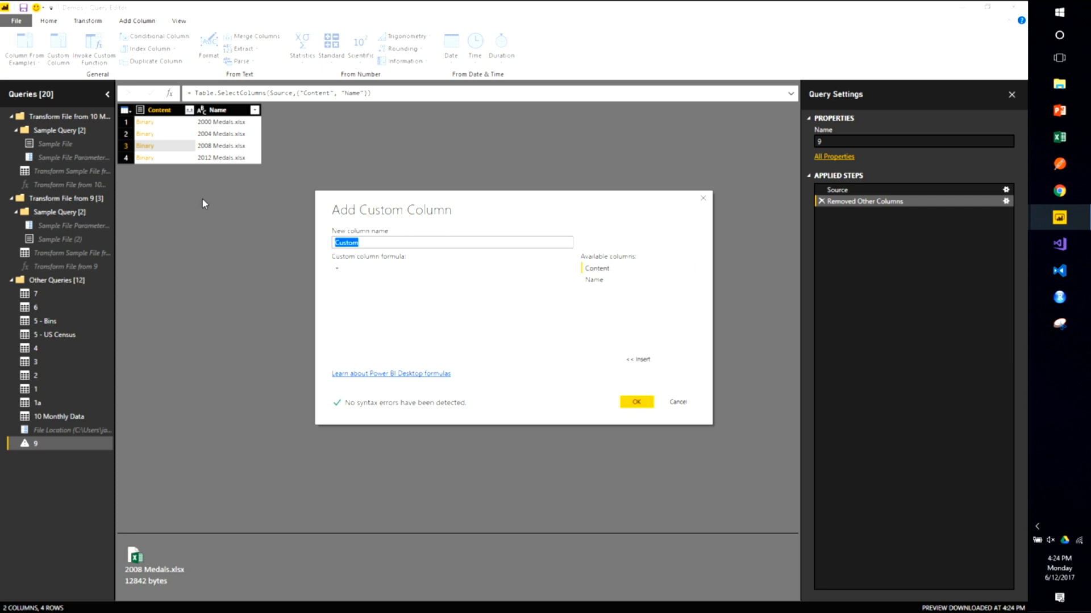
text(Excel Load)
click(365, 267)
text(Excel.Workbook(  ))
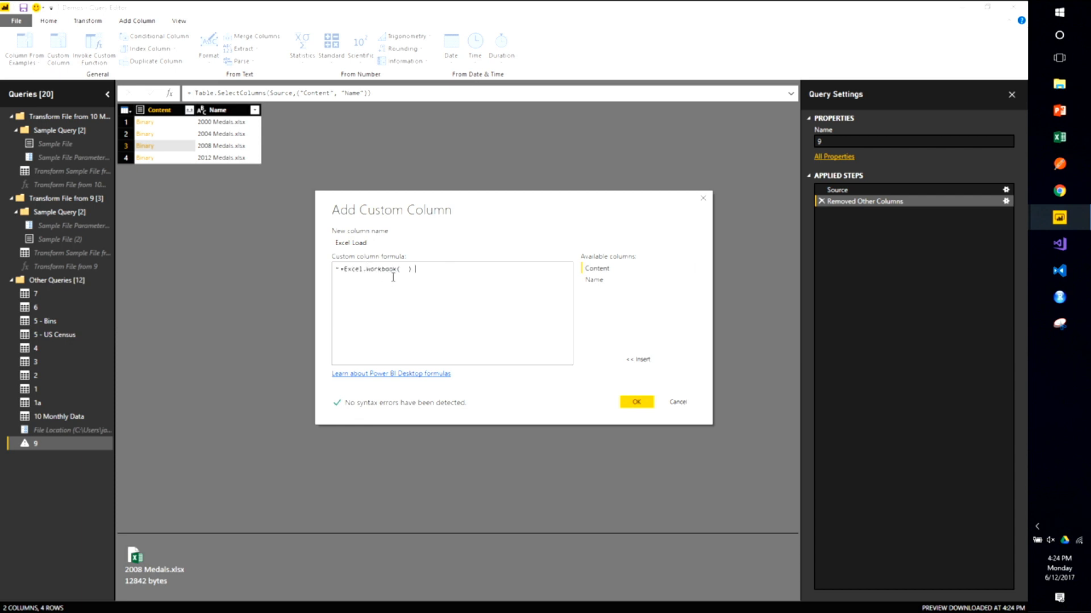
click(343, 273)
key(BackSpace)
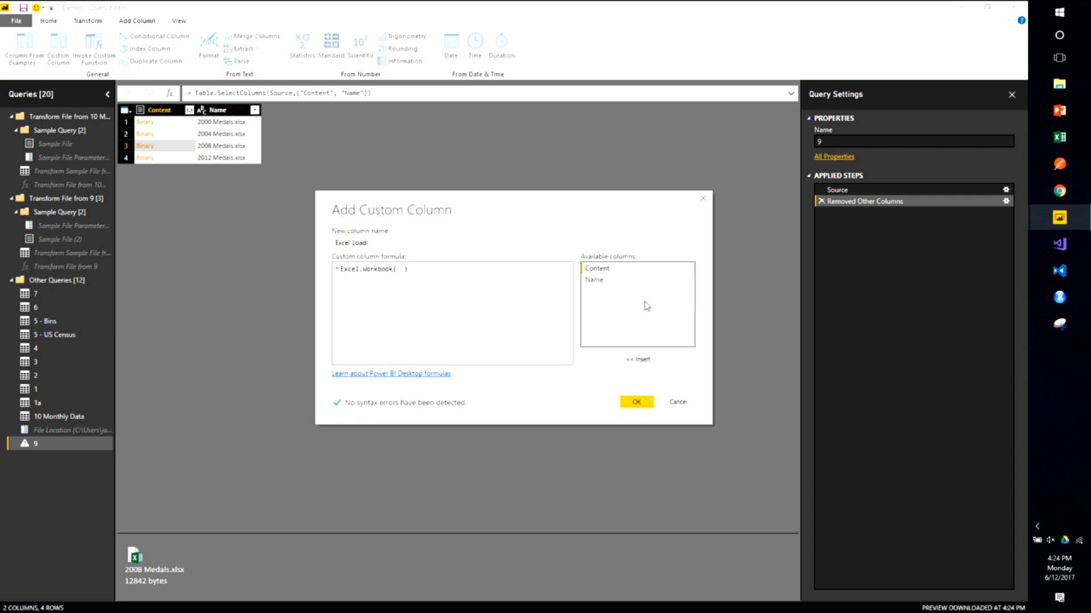
click(604, 272)
double_click(604, 272)
click(636, 401)
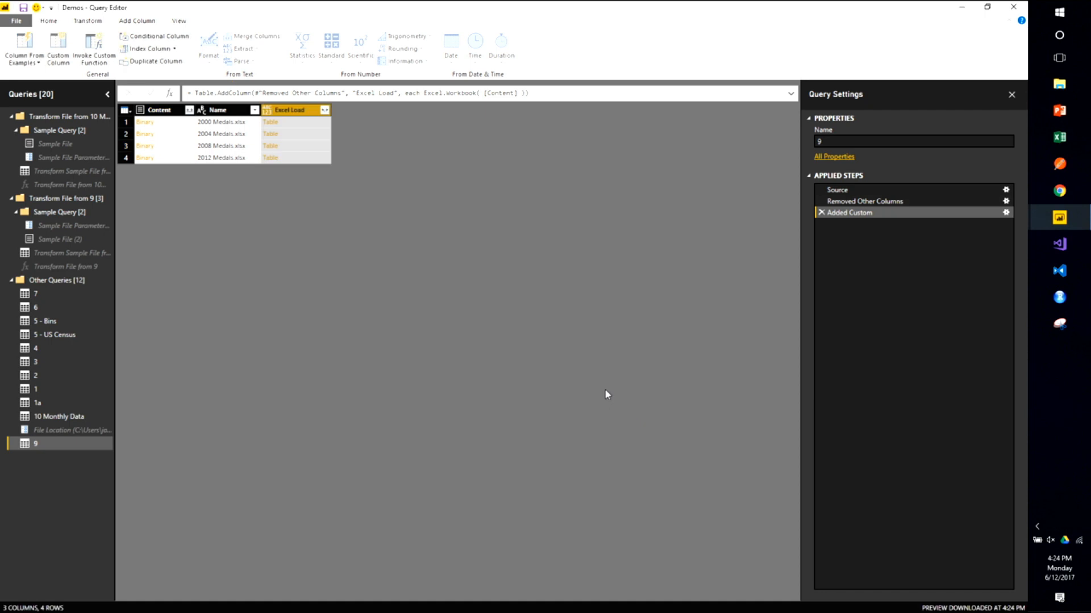
Expand the Excel Load column to only its Data field, keeping the original column name as prefix
click(297, 121)
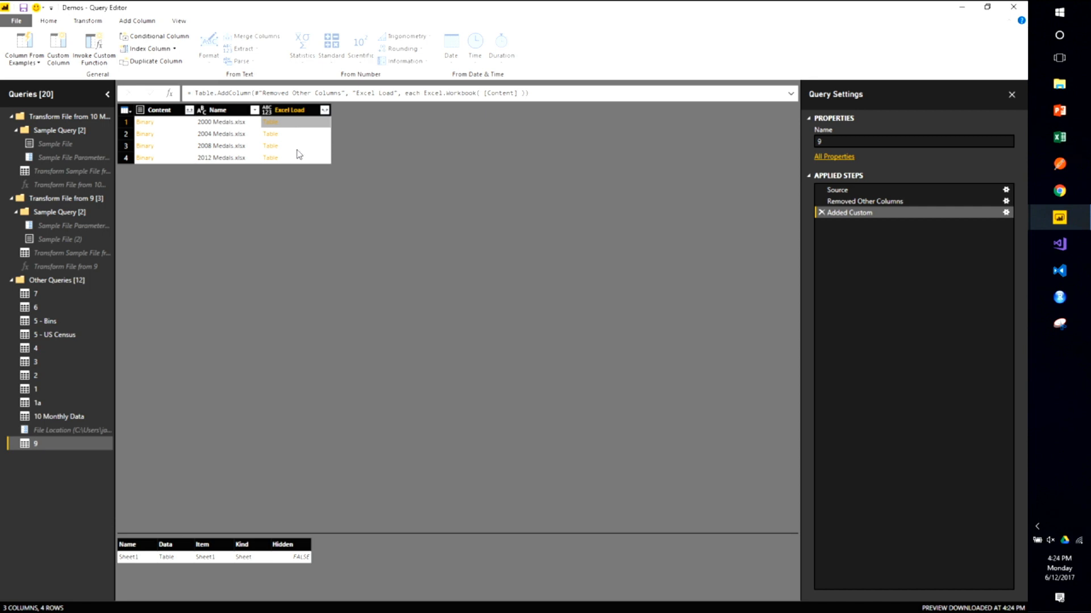
click(304, 147)
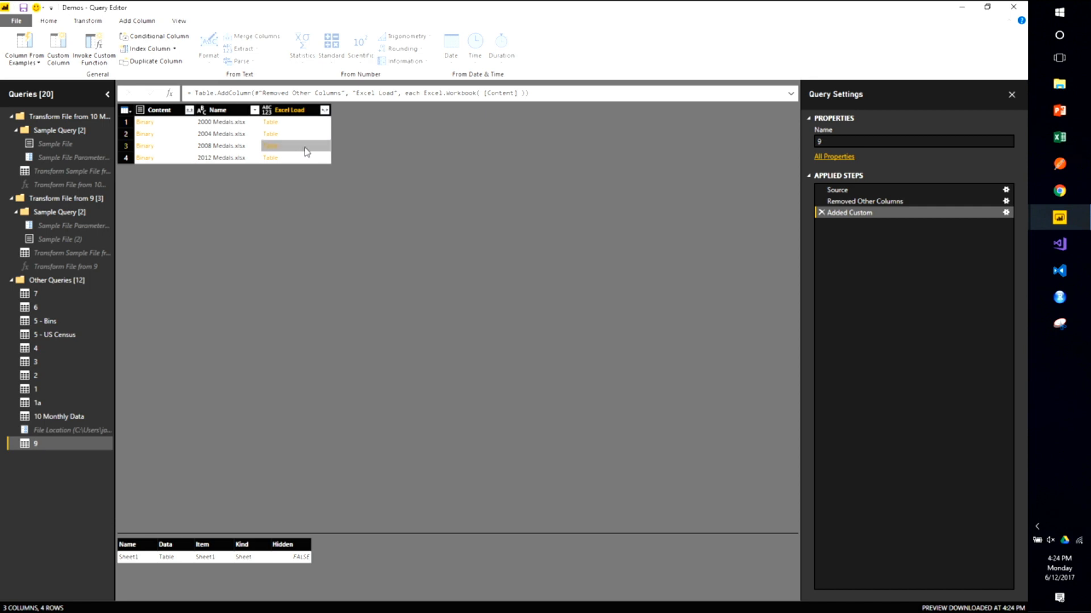
click(325, 110)
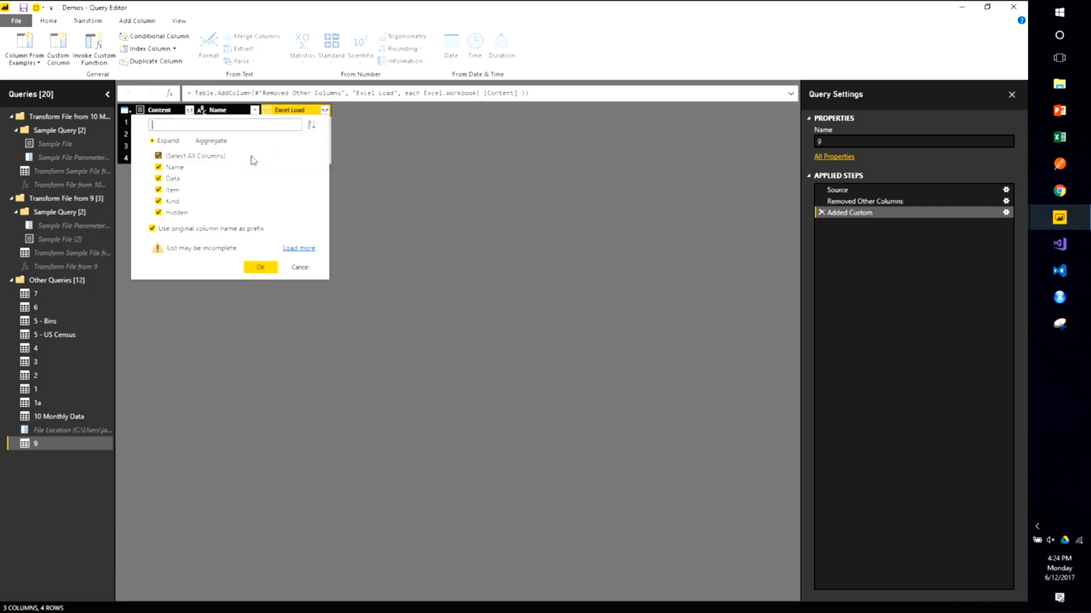
click(159, 155)
click(158, 179)
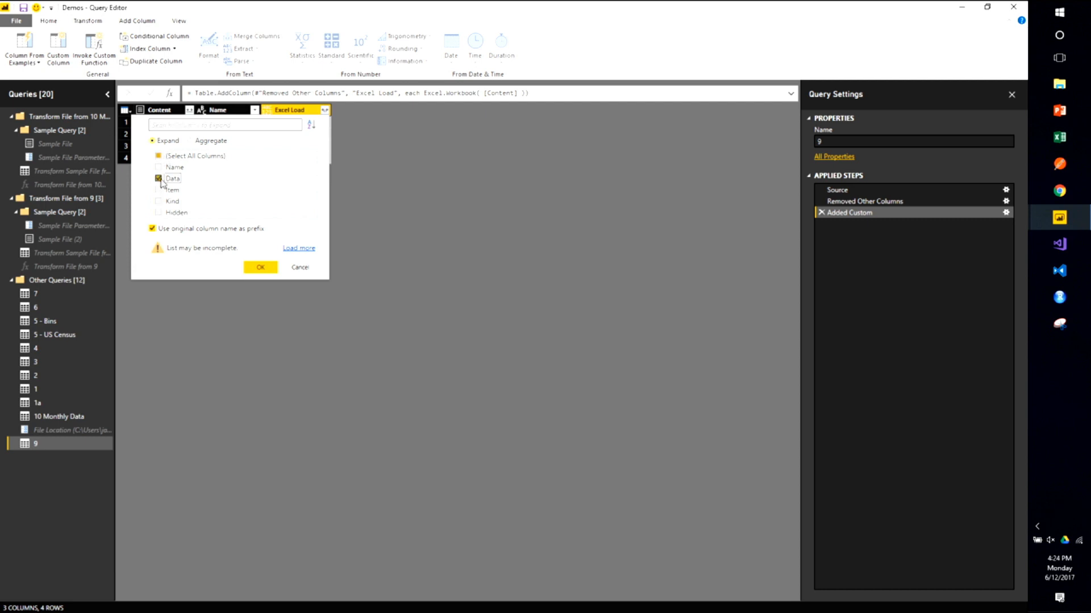
click(261, 267)
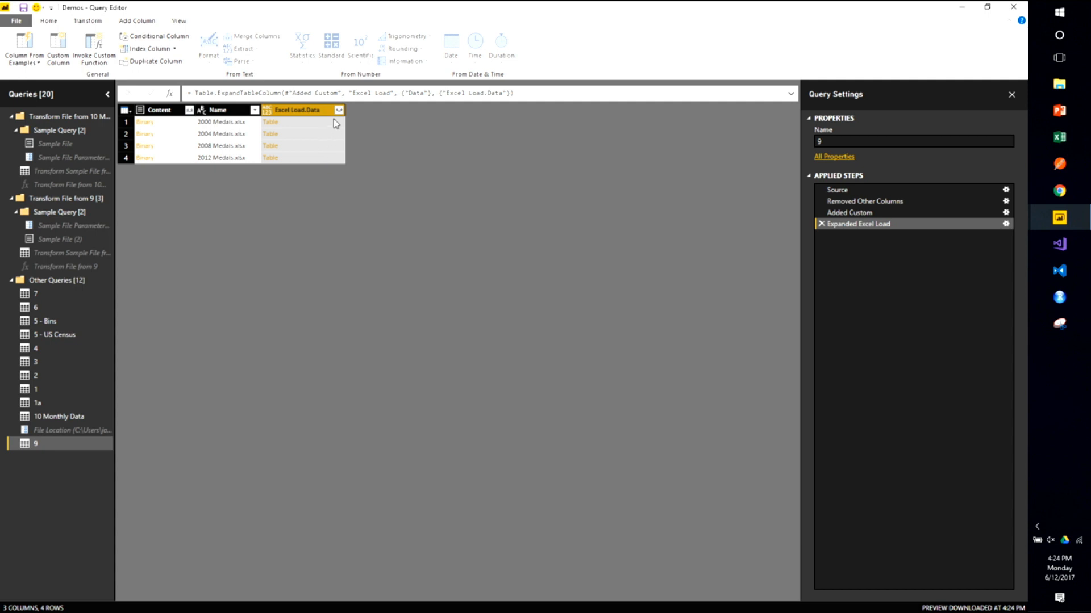
Check the columns available for expanding Excel Load.Data without applying, and preview the 2000 Medals table in an enlarged preview pane
click(339, 110)
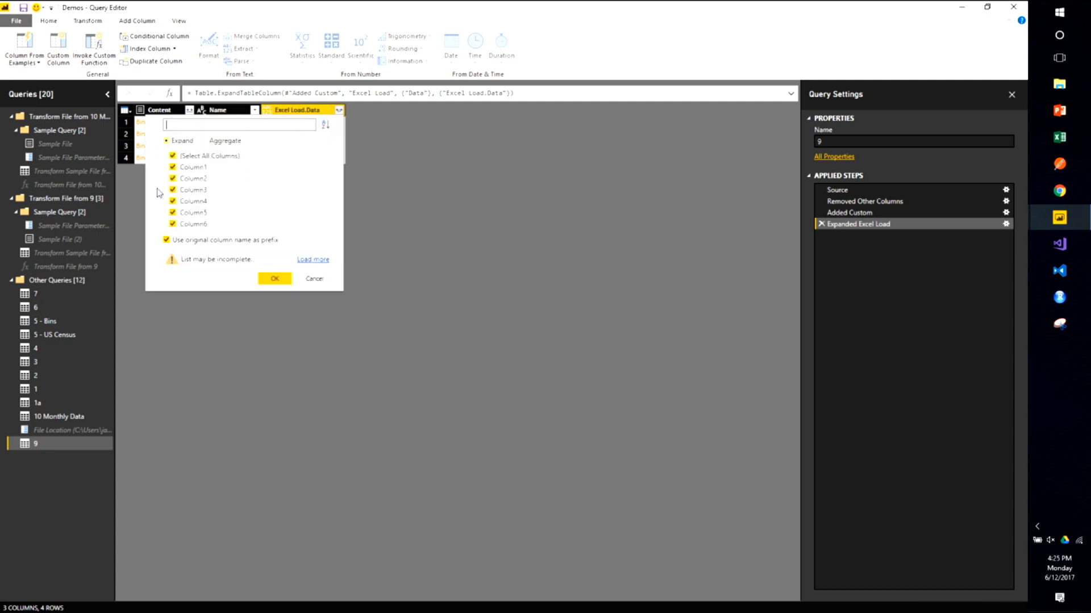
click(314, 278)
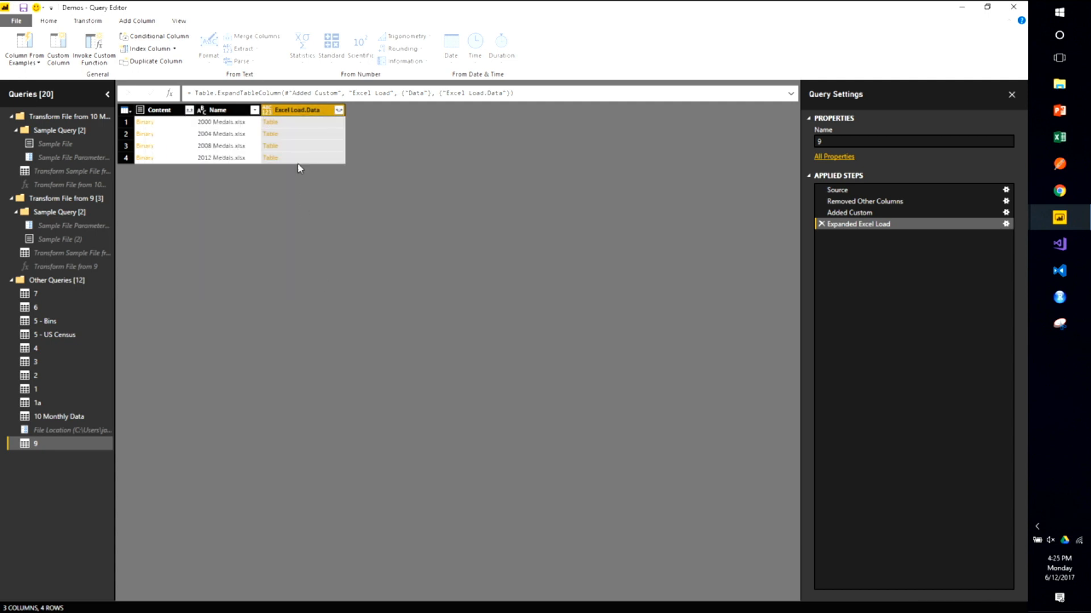
click(292, 122)
drag(476, 534, 446, 306)
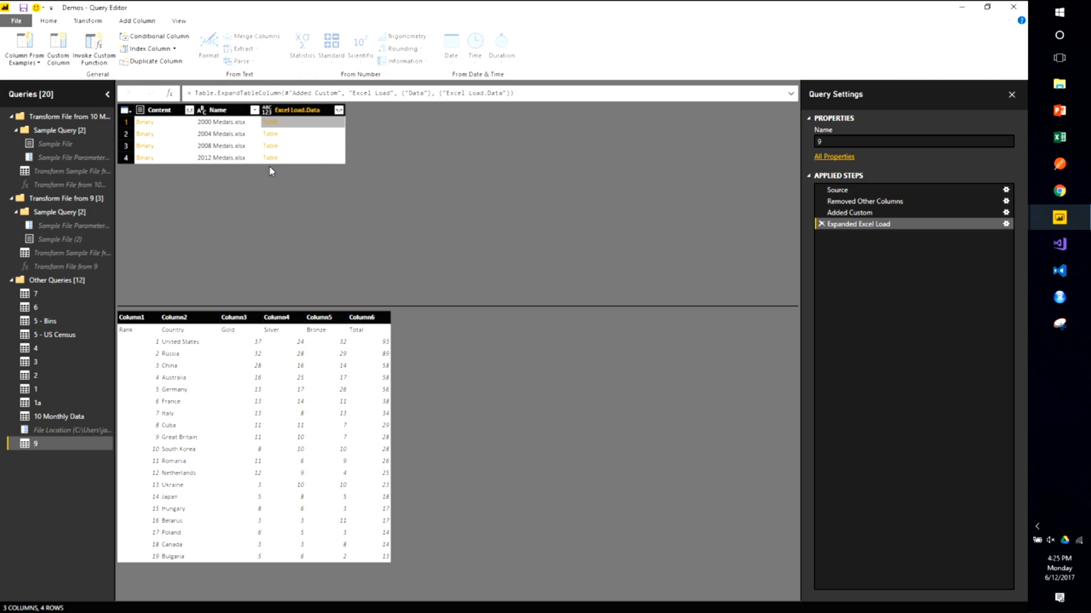
Copy the text =Table.PromoteHeaders( from the text box on report page 8 and return to the Query Editor
drag(480, 6, 622, 342)
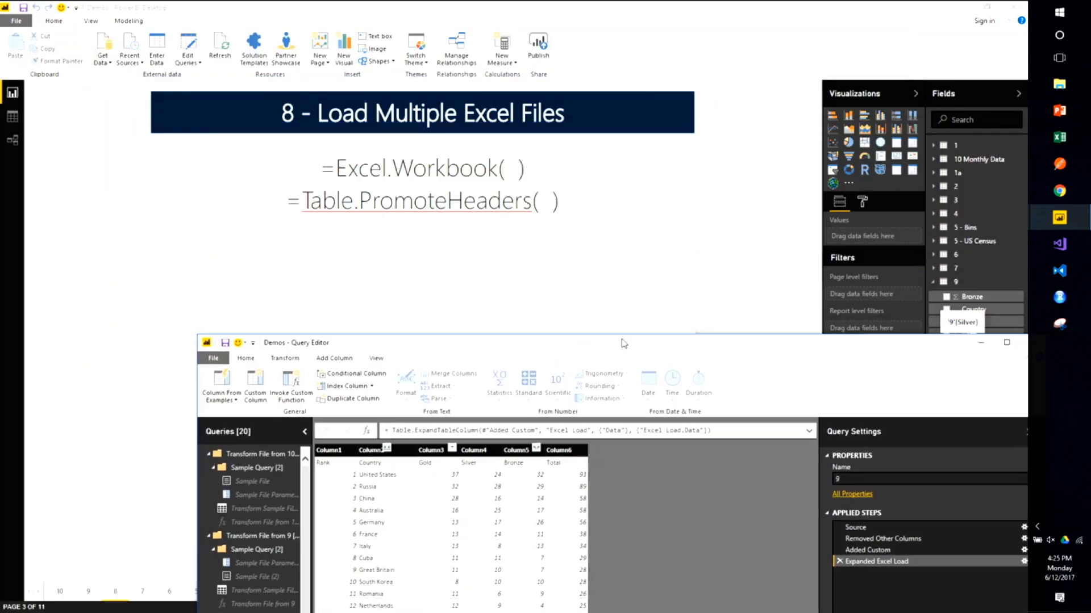
drag(492, 202, 286, 203)
key(ctrl+c)
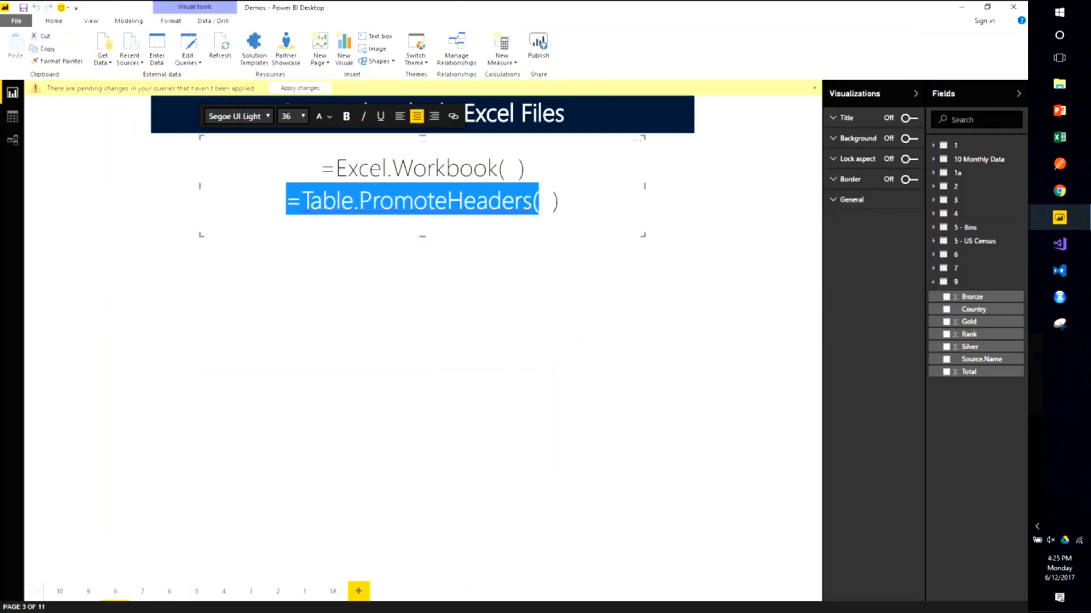
mouse_move(1043, 210)
click(966, 267)
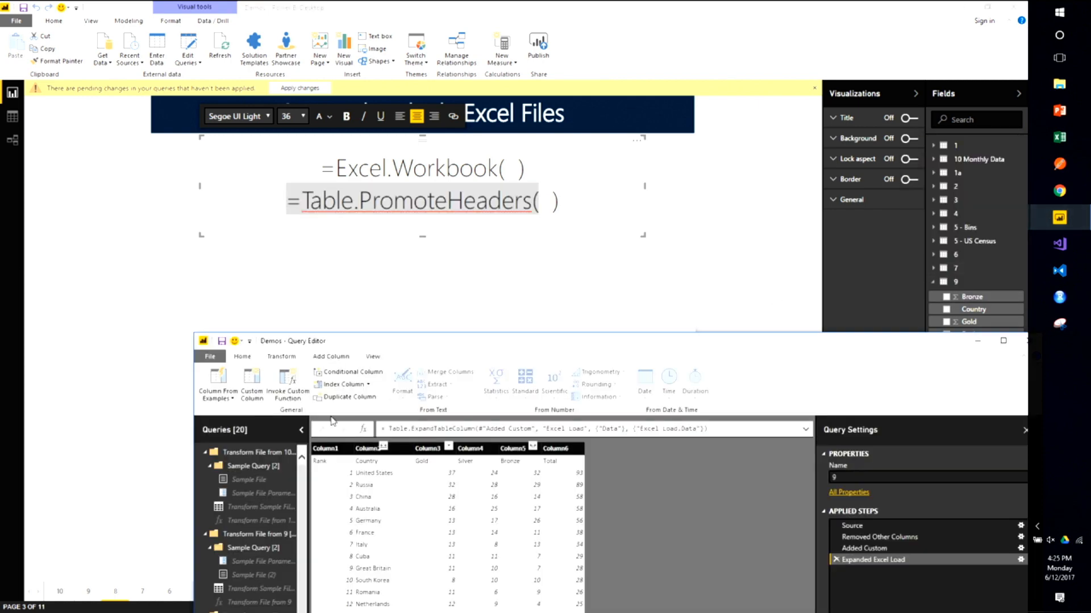
drag(504, 344, 388, 81)
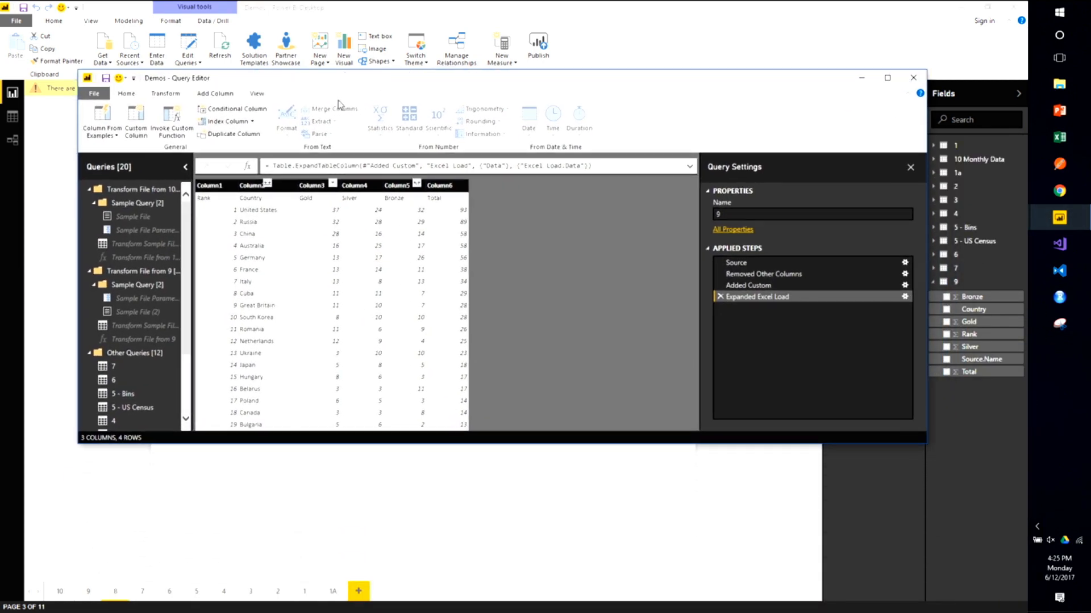
Add a custom column named Promote with the formula Table.PromoteHeaders([Excel Load.Data])
click(136, 120)
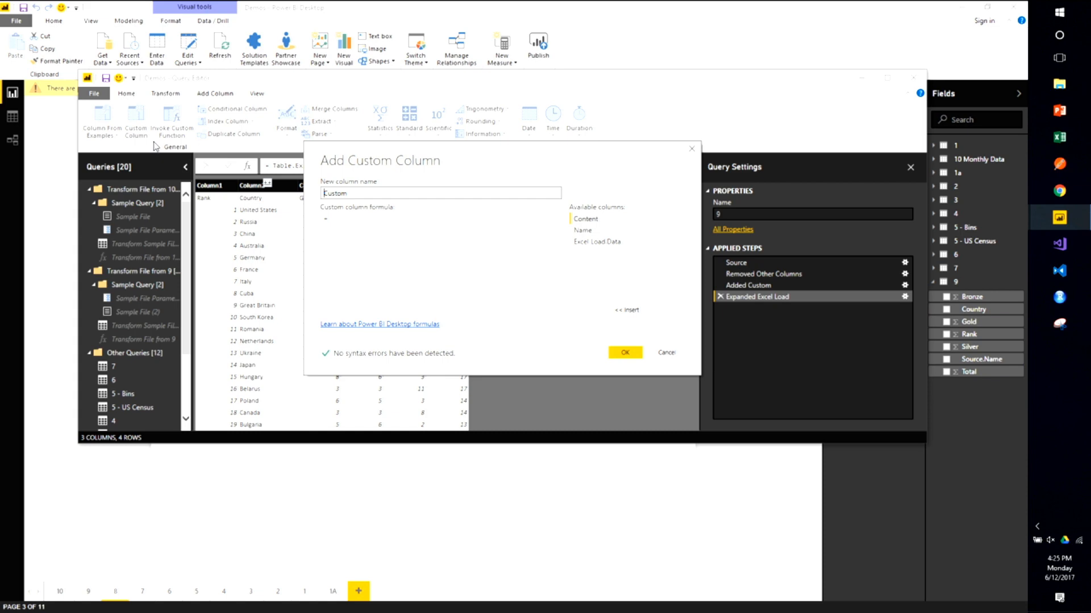
double_click(383, 194)
text(Promote)
click(342, 217)
key(ctrl+v)
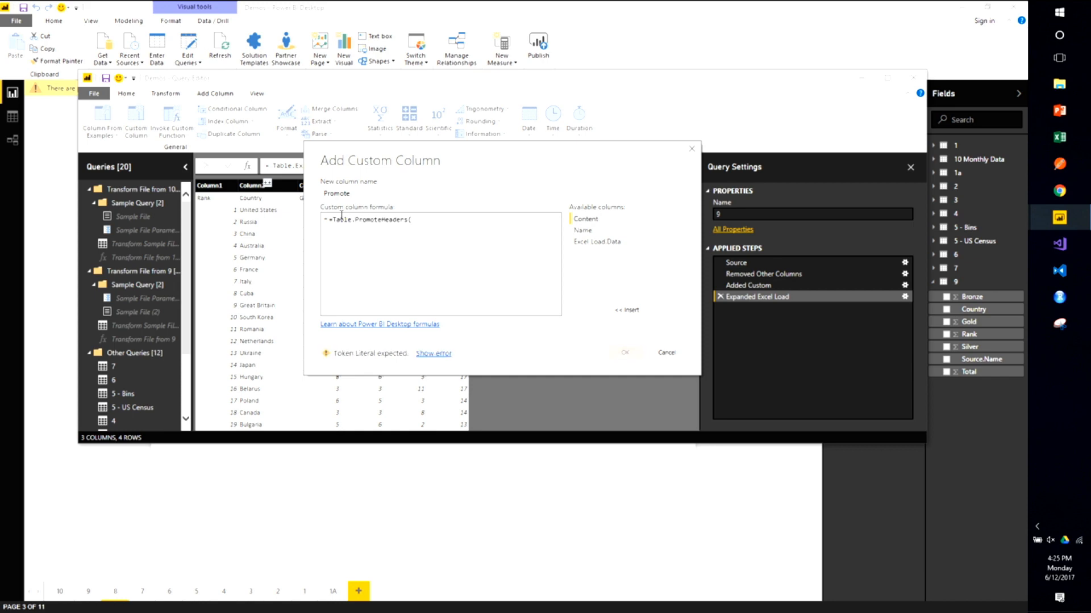
click(334, 219)
key(BackSpace)
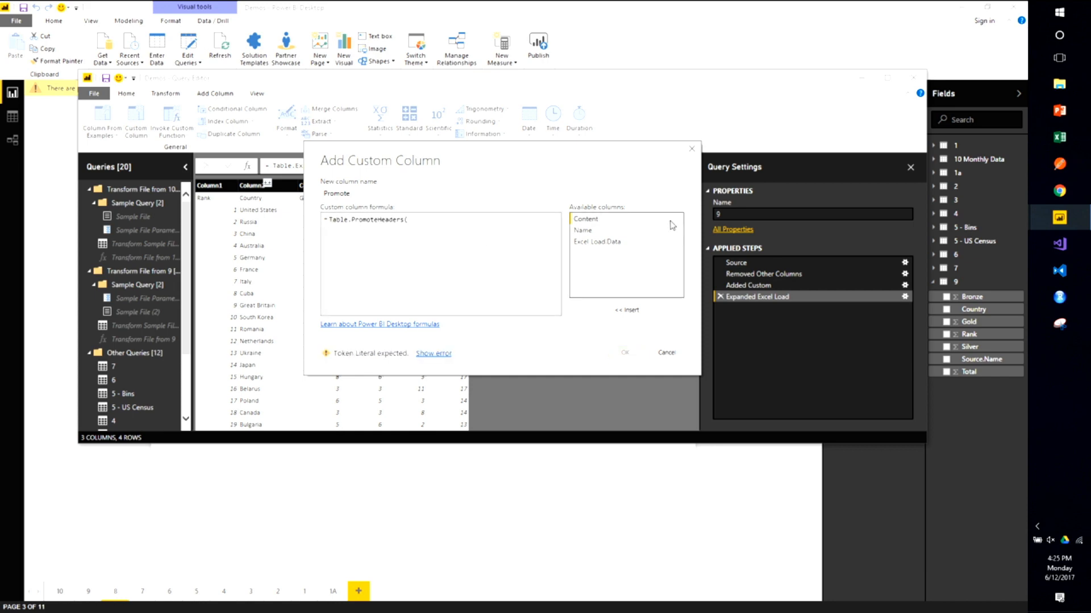
click(603, 243)
double_click(603, 244)
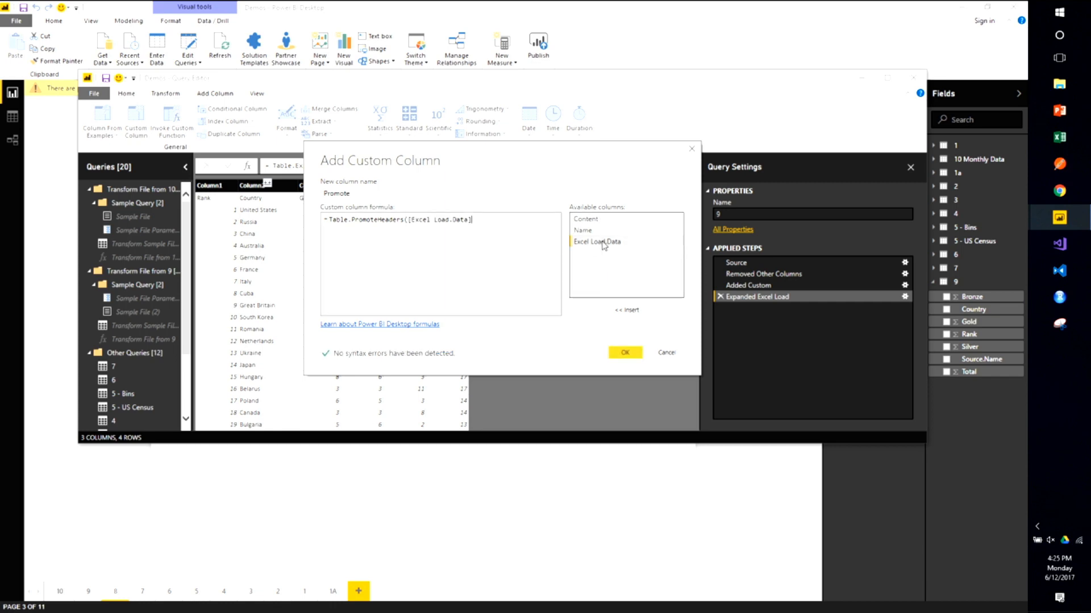
text())
click(625, 352)
Maximize the Query Editor and compare the Promote table previews for the 2000 and 2004 Medals files
click(457, 207)
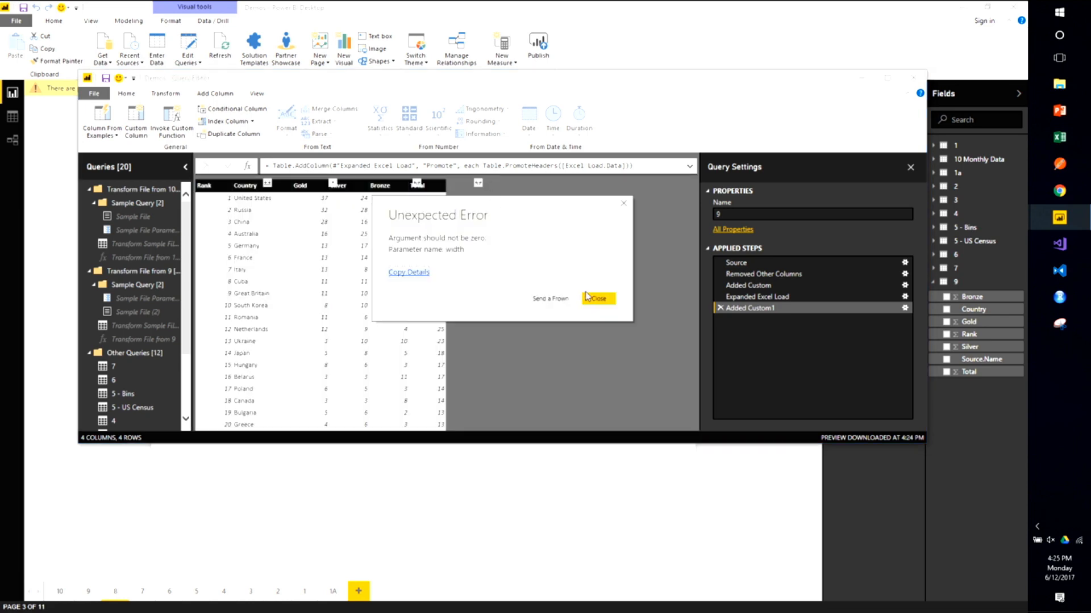
click(599, 298)
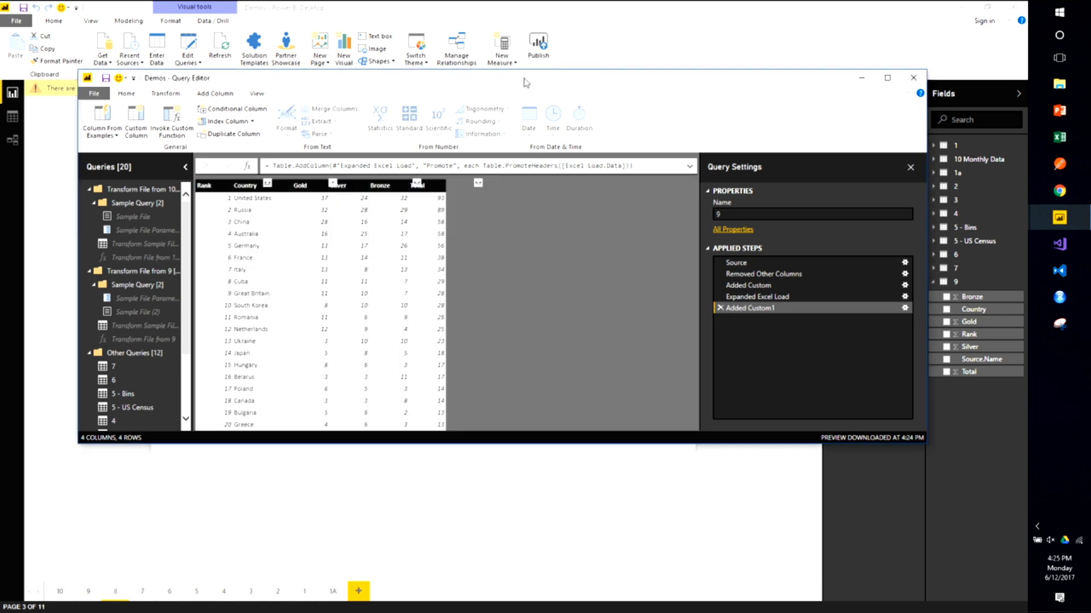
double_click(448, 77)
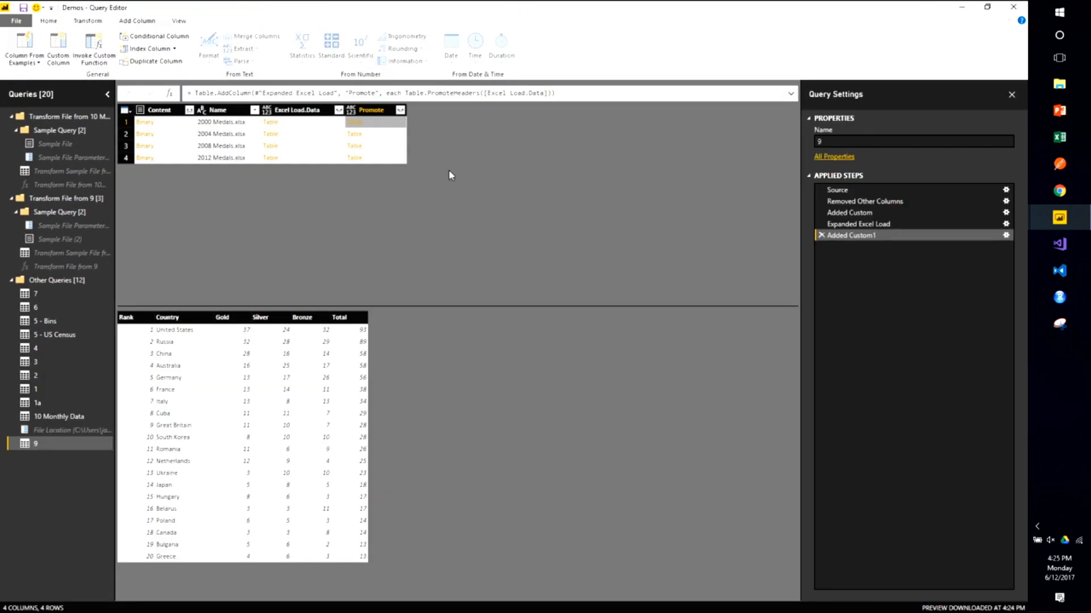
click(377, 134)
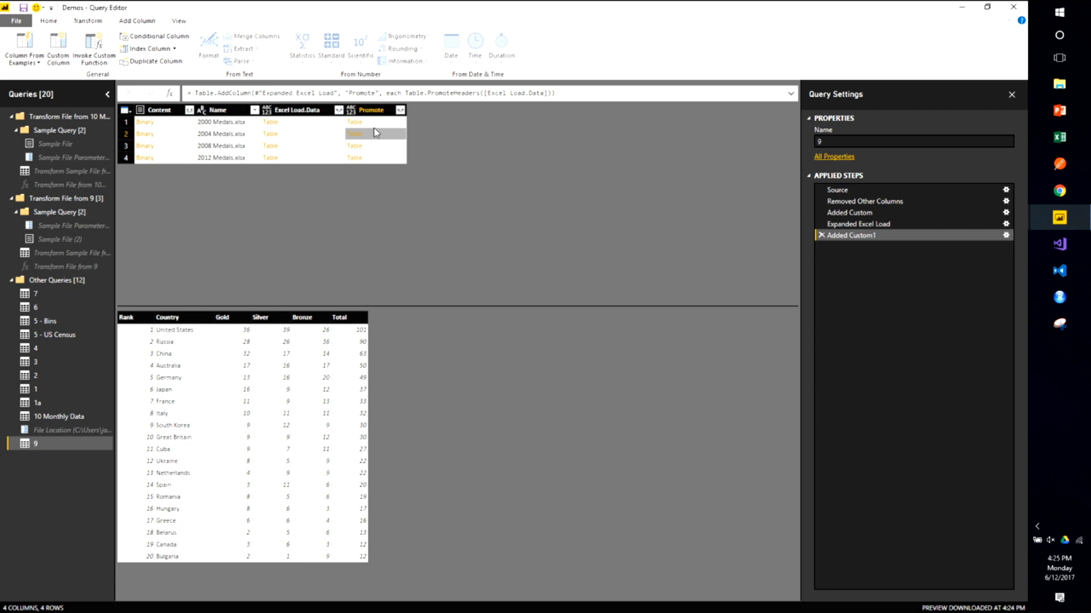
click(375, 124)
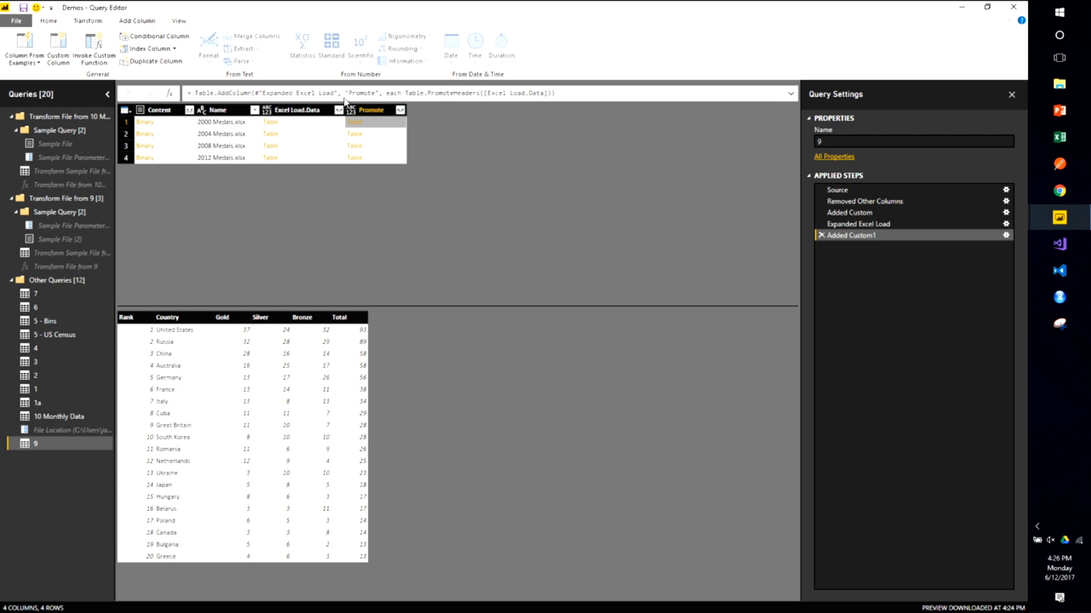
click(375, 135)
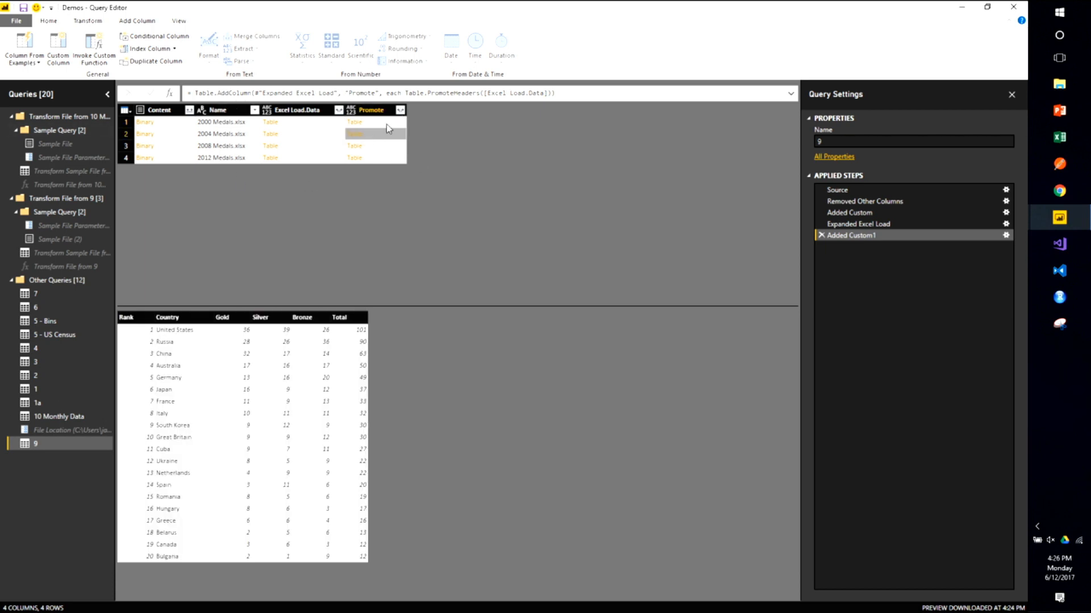
Expand the Promote column into Rank, Country, Gold, Silver, Bronze and Total, using the original column name as prefix
click(400, 110)
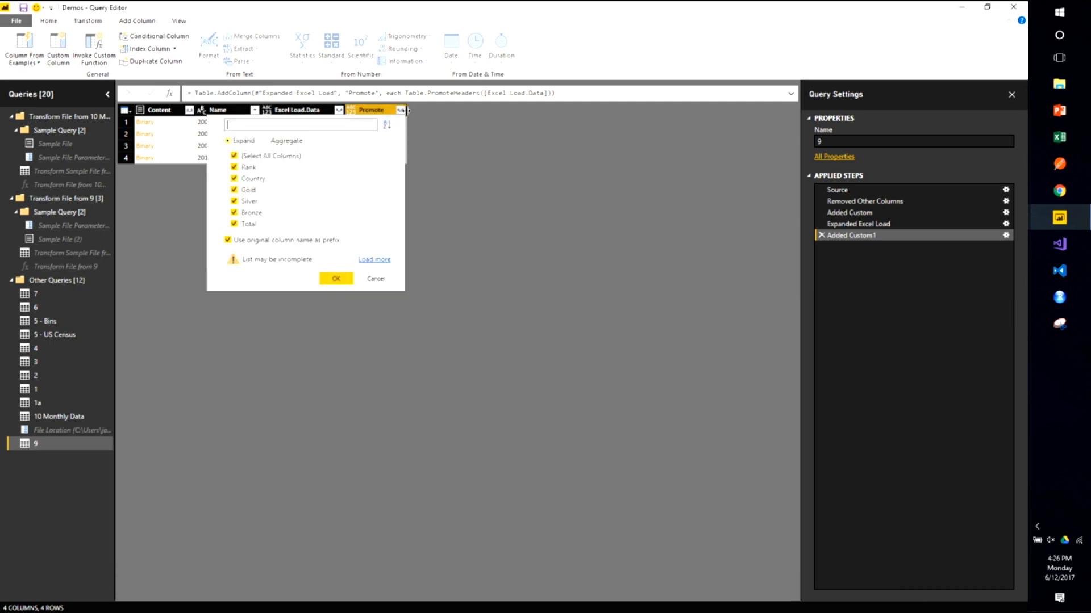
click(338, 279)
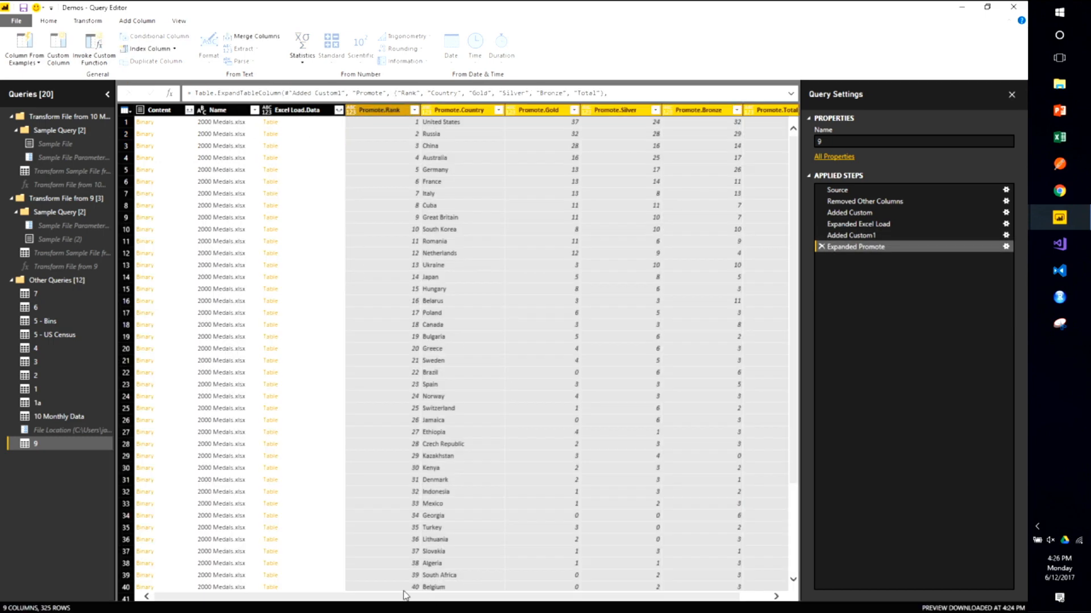
drag(271, 596, 372, 599)
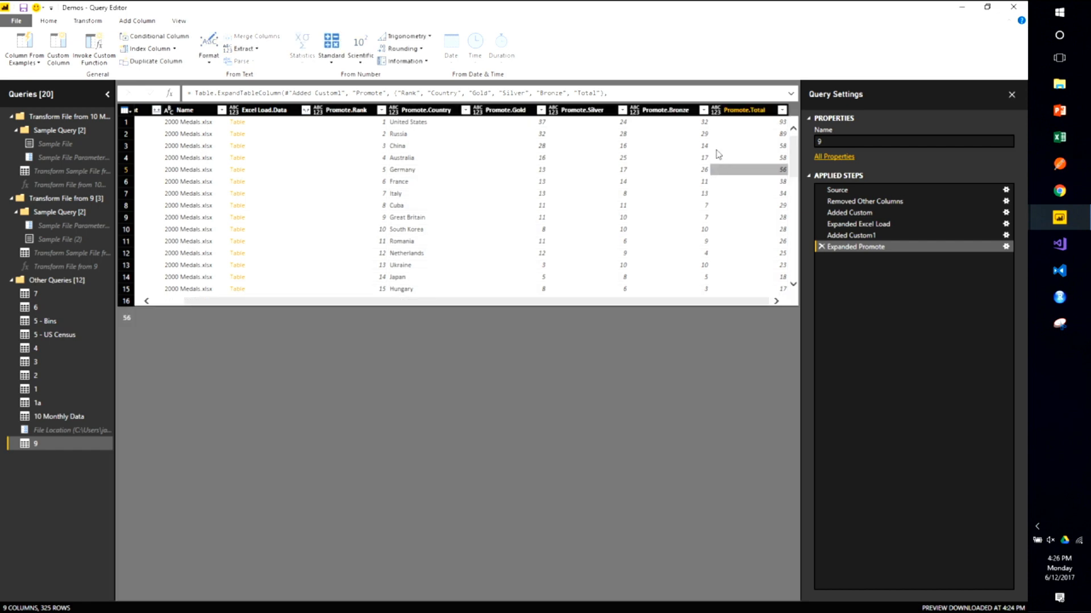
Remove the Promote.Total column from query 9
click(723, 119)
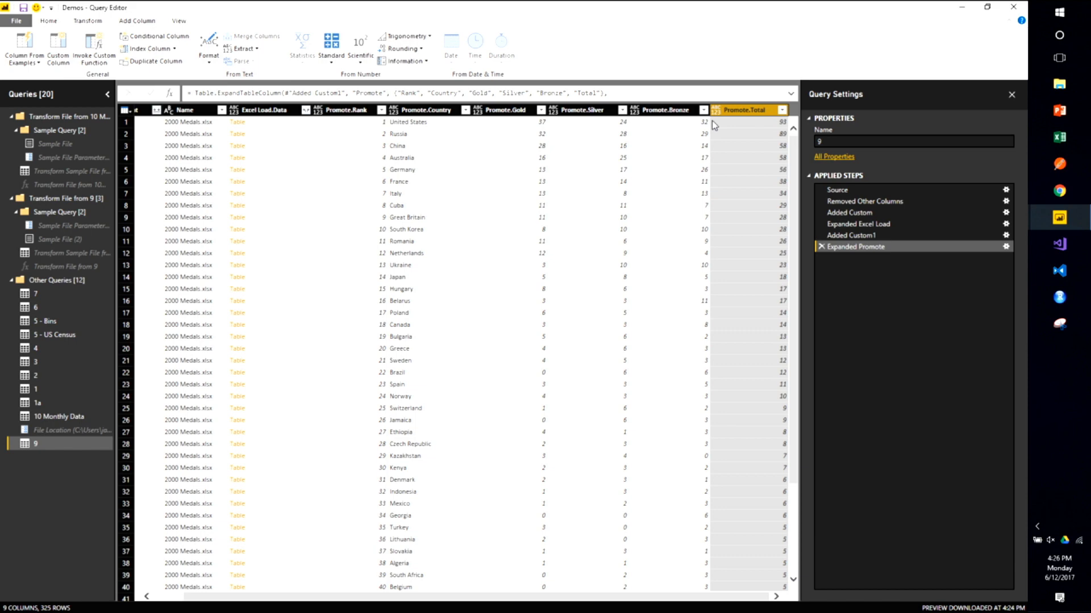
right_click(738, 110)
click(752, 125)
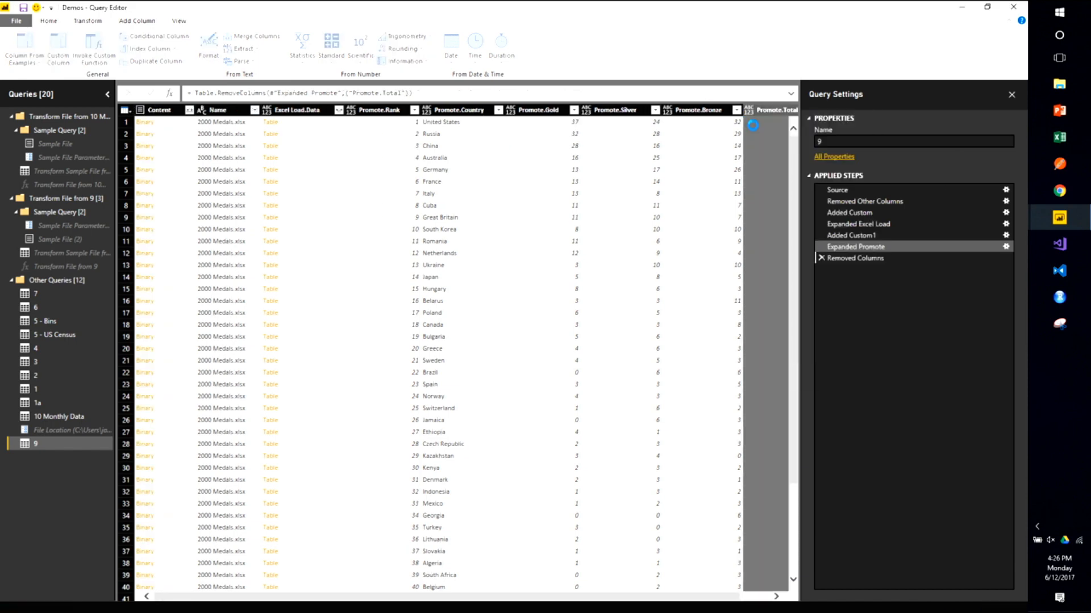
Unpivot the Promote.Gold, Promote.Silver and Promote.Bronze columns into attribute and value columns
click(710, 110)
click(537, 111)
shift+click(715, 109)
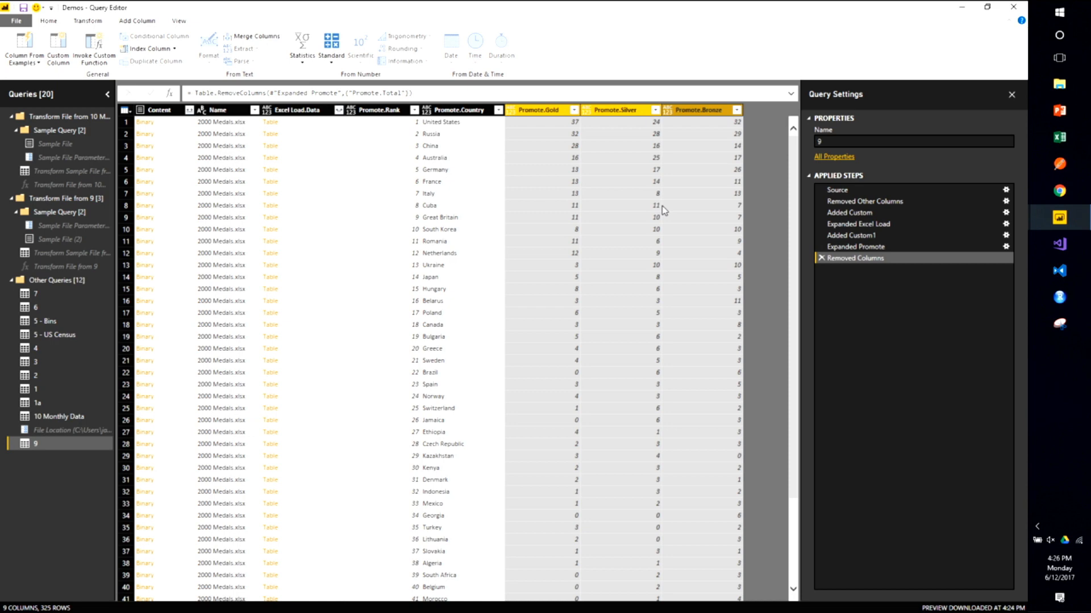
right_click(528, 114)
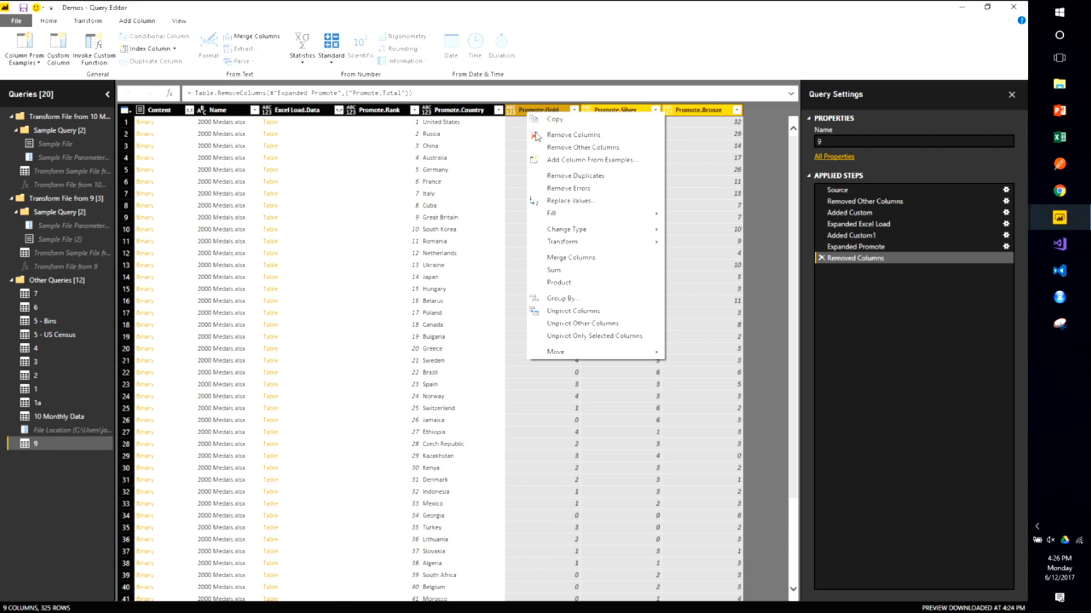
click(593, 313)
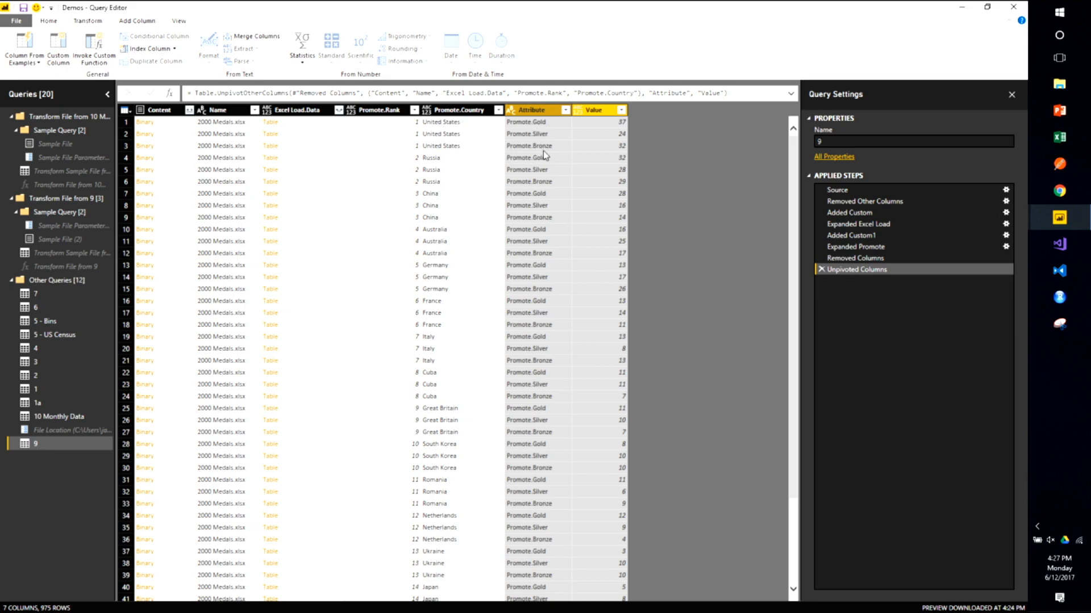
Remove the Content and Excel Load.Data columns from query 9 and apply the query changes to the report
click(309, 111)
ctrl+click(164, 110)
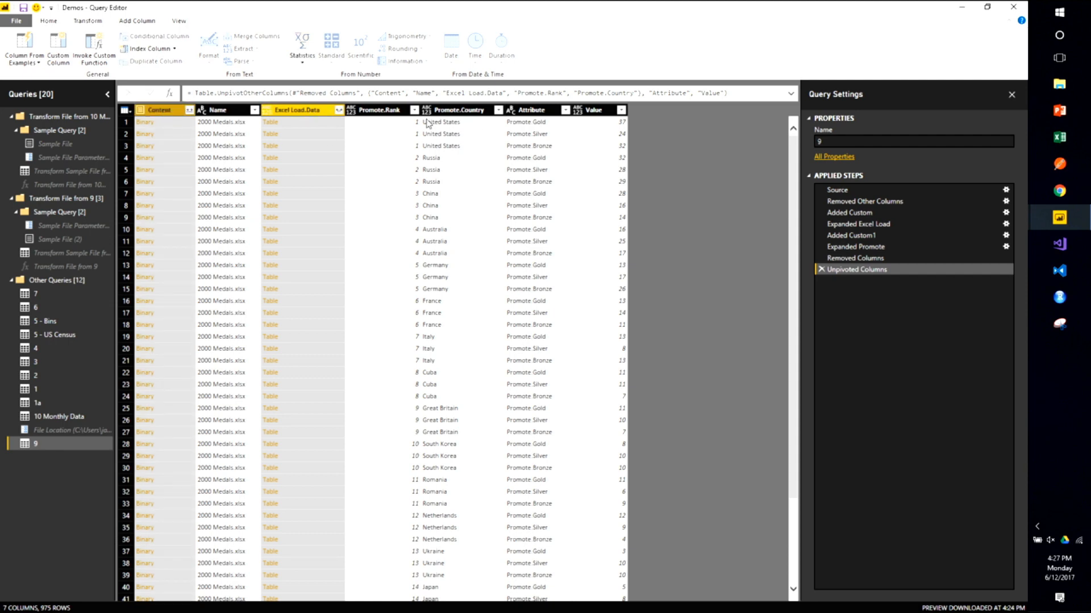
right_click(320, 111)
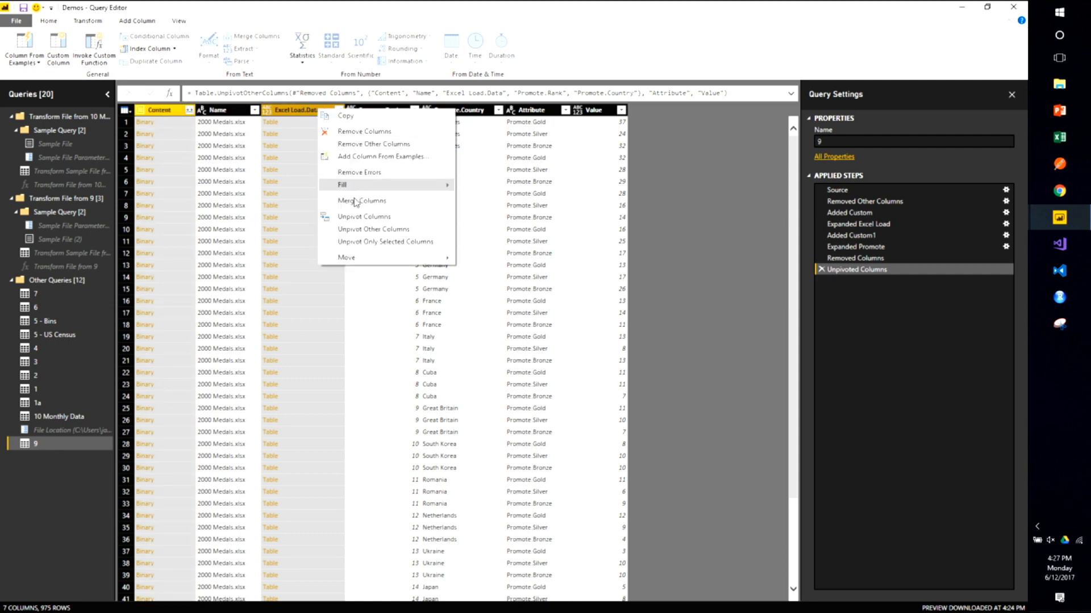
click(355, 132)
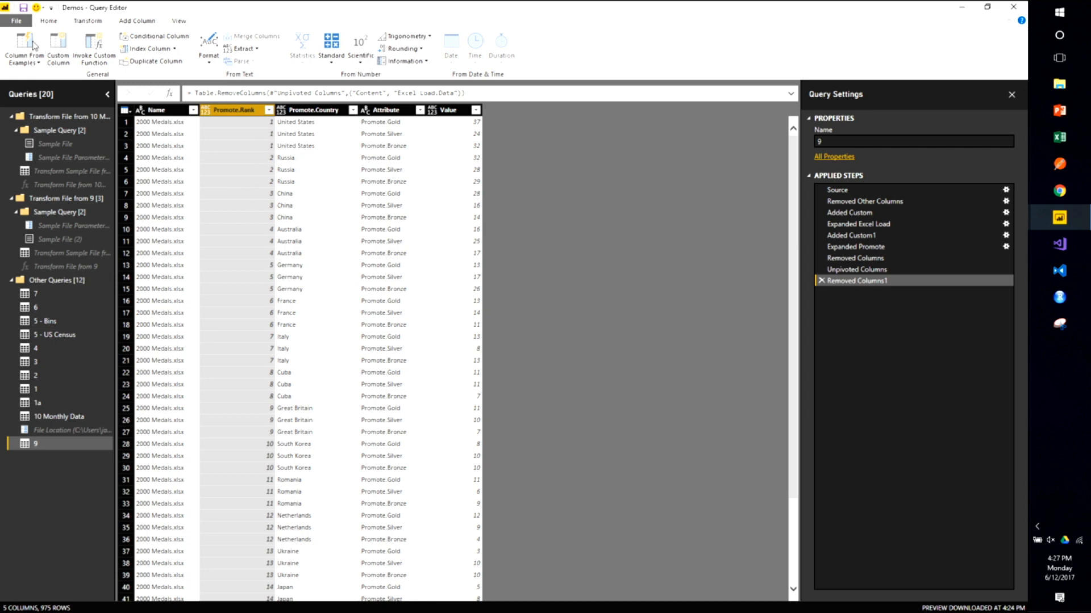
click(50, 24)
click(17, 45)
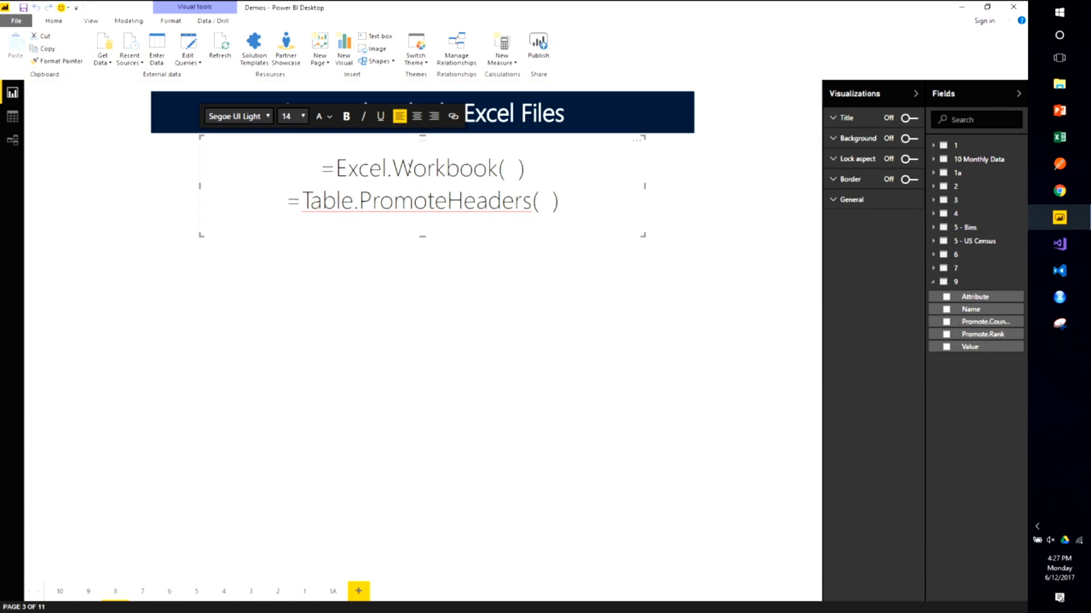
Build a table visual with Value, Promote.Country and Attribute from query 9 below the formulas on page 8
click(512, 306)
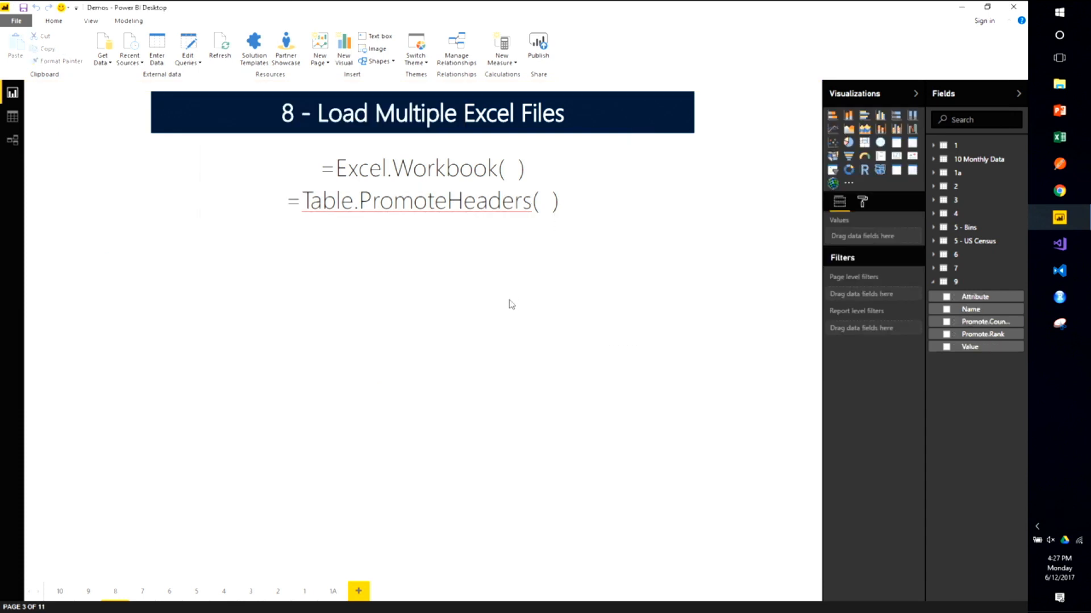
drag(980, 348, 470, 336)
drag(465, 235, 409, 317)
click(659, 272)
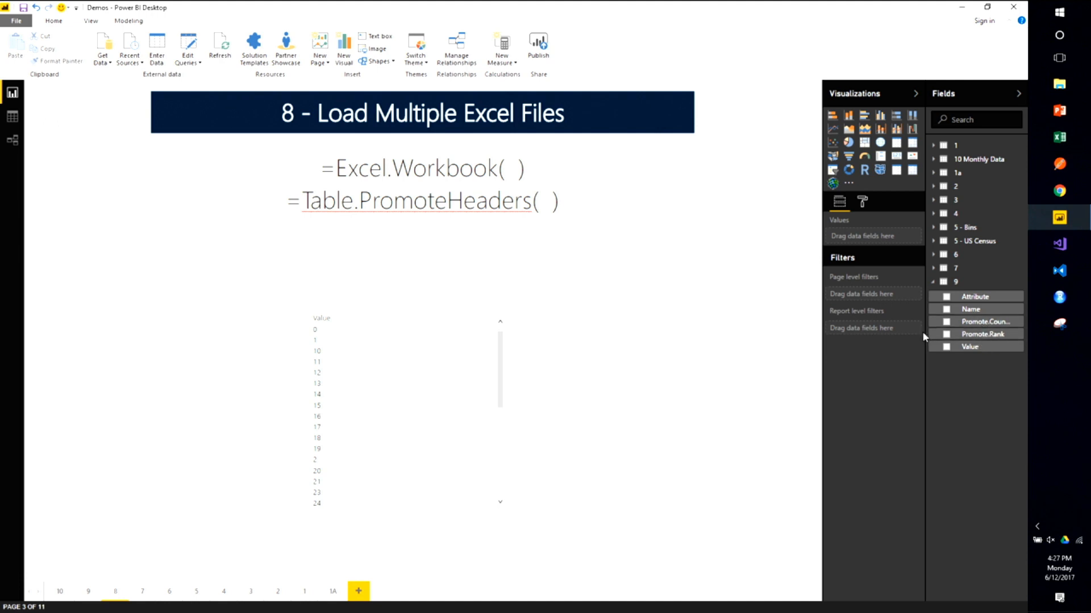
drag(923, 331, 851, 342)
drag(911, 322, 292, 386)
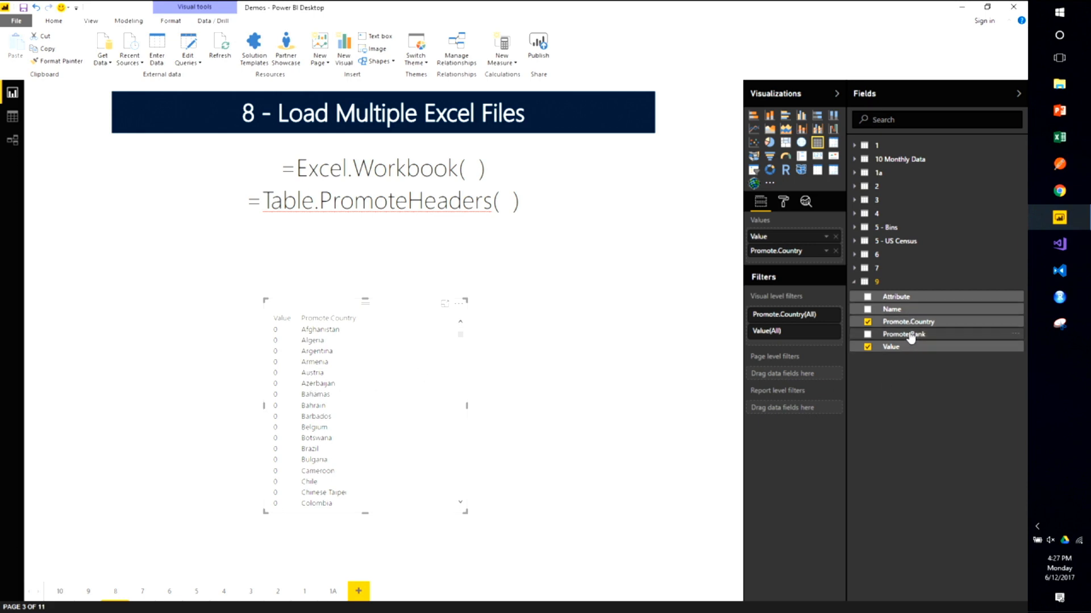
drag(894, 299, 385, 407)
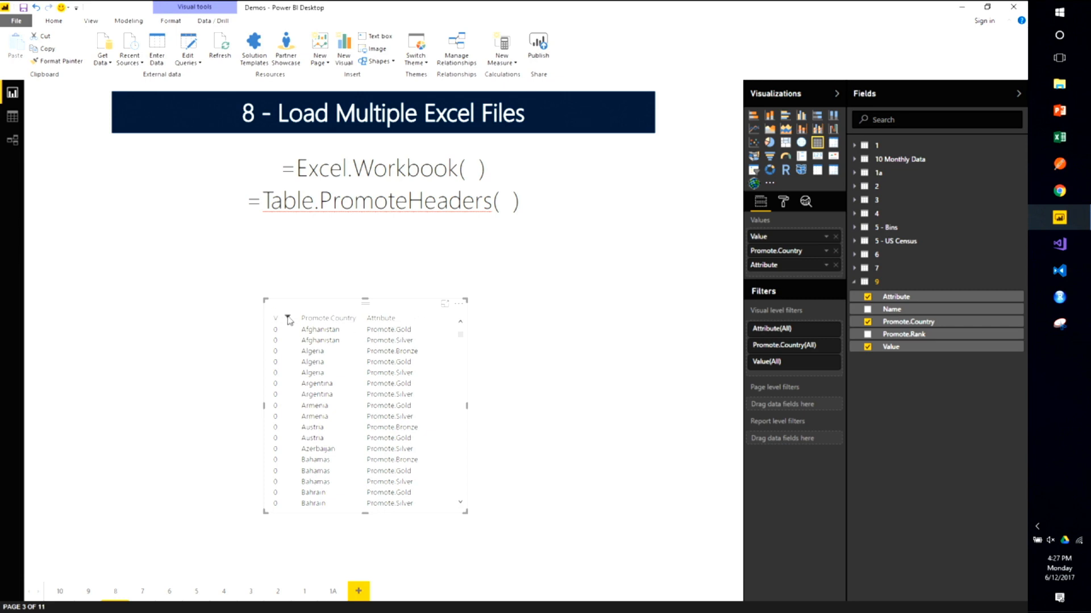
click(289, 320)
Convert the table into an enlarged stacked bar chart with Promote.Country as axis, Attribute as legend and Value as value
drag(387, 313, 568, 370)
click(753, 116)
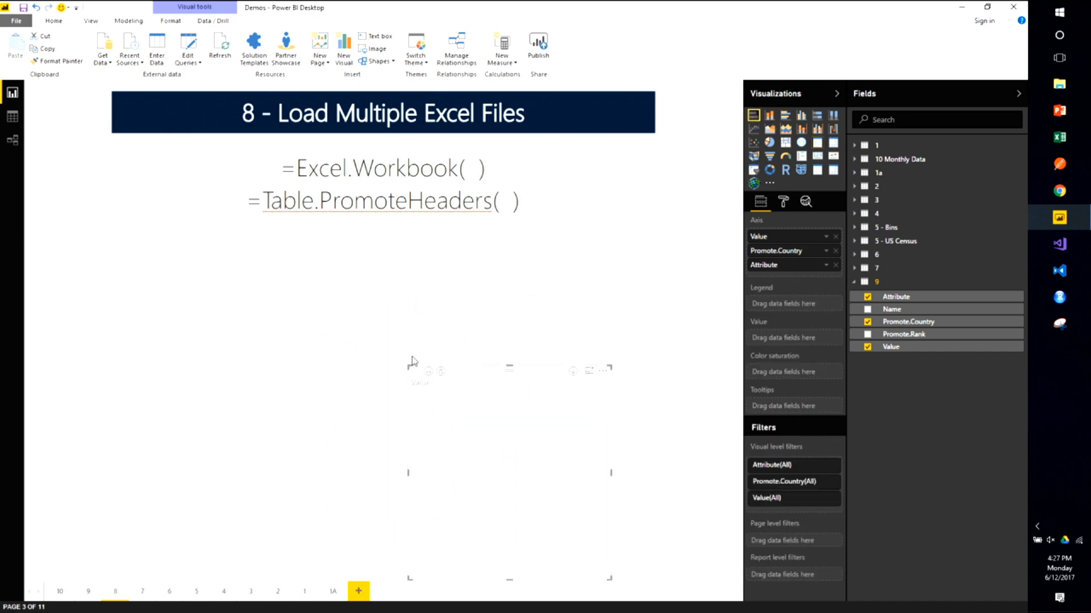
drag(781, 268, 798, 307)
drag(790, 237, 802, 322)
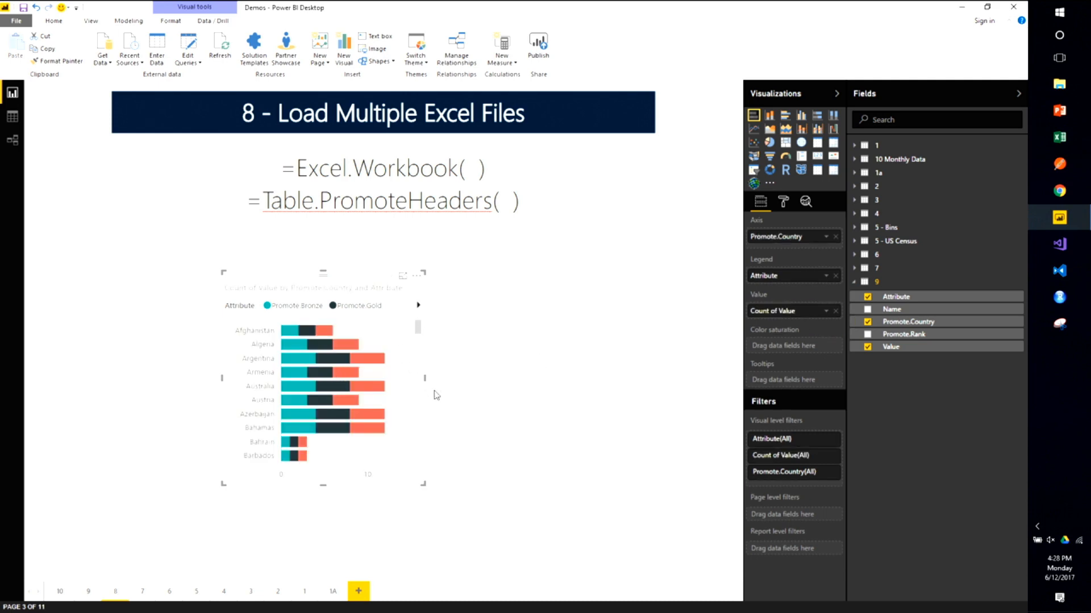
drag(422, 484, 612, 564)
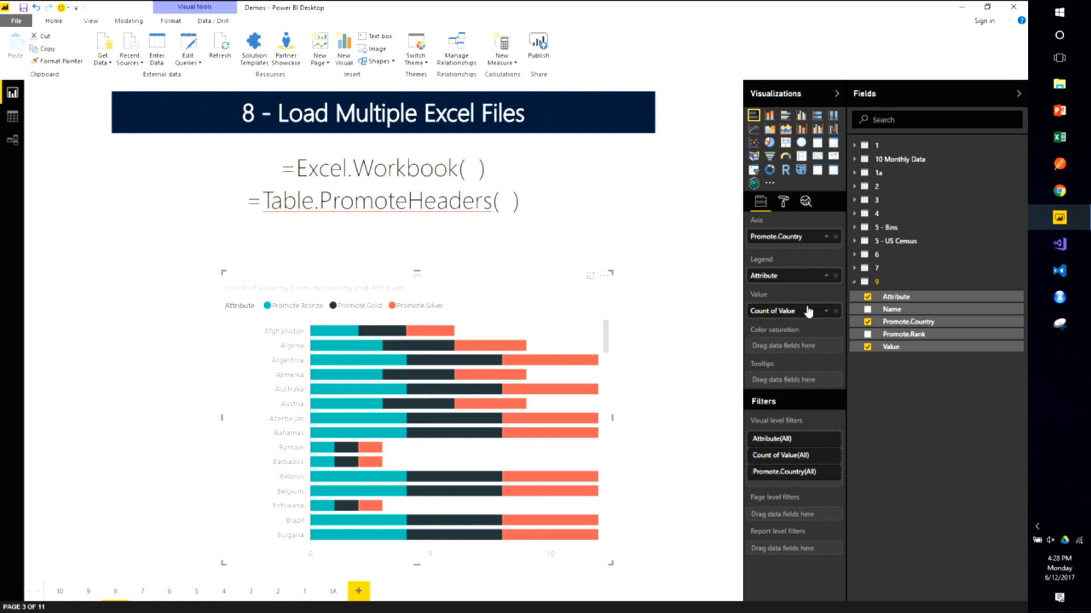
Sort the bar chart by Count of Value and inspect the bronze segment for Argentina
click(604, 275)
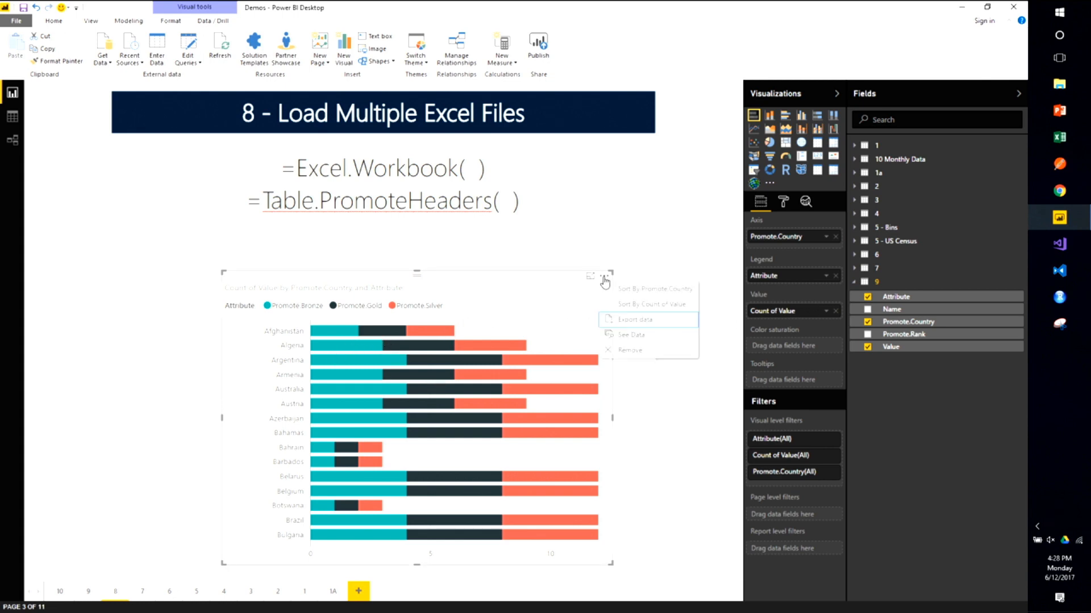
click(645, 307)
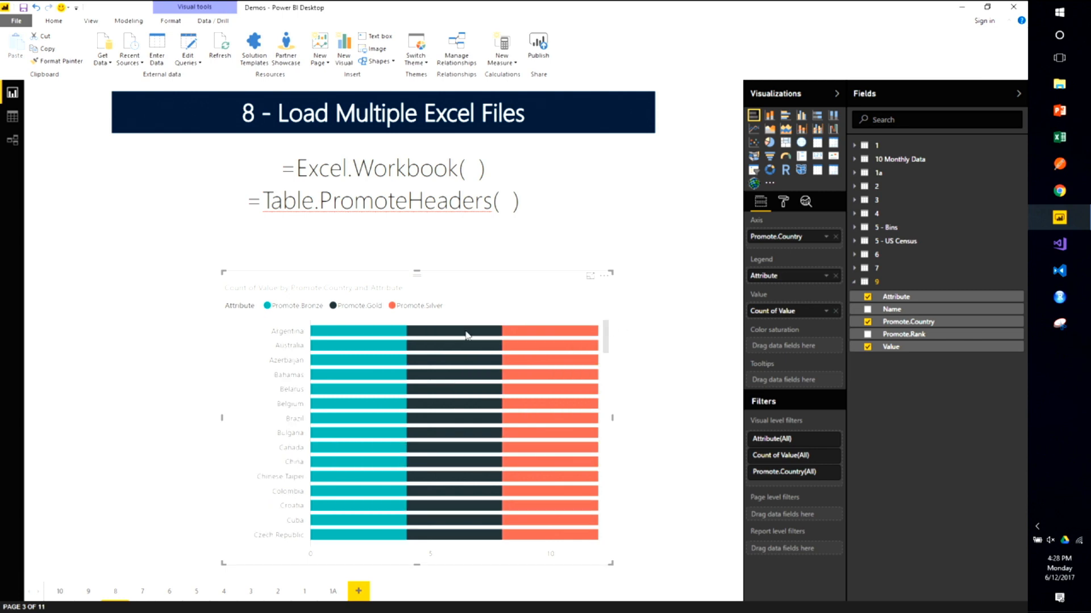
mouse_move(362, 332)
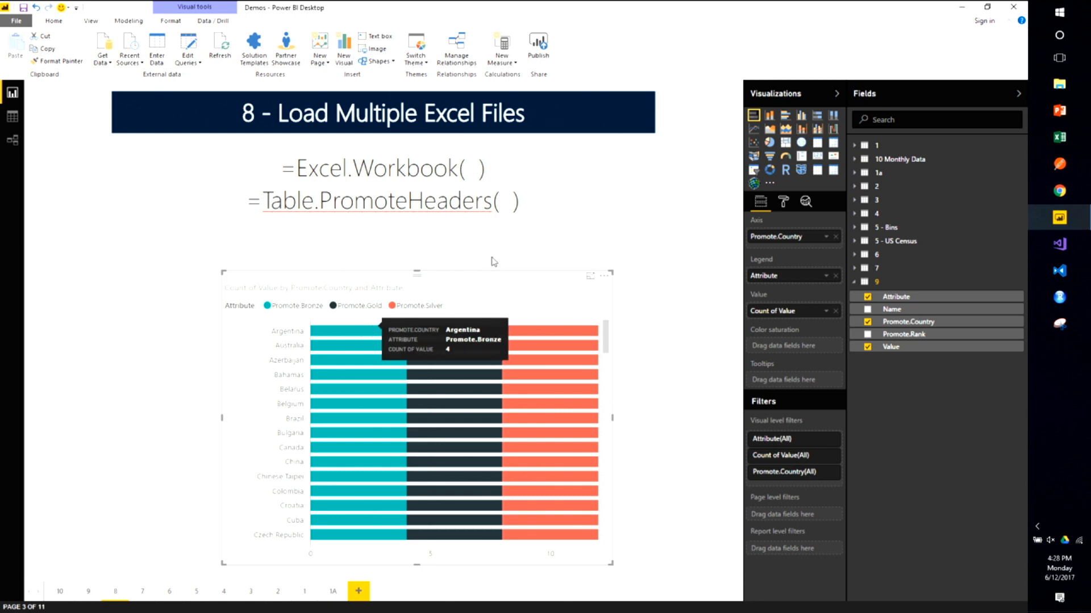
Set the data type of query 9's Promote.Rank and Value columns to Whole Number and apply the changes
click(183, 59)
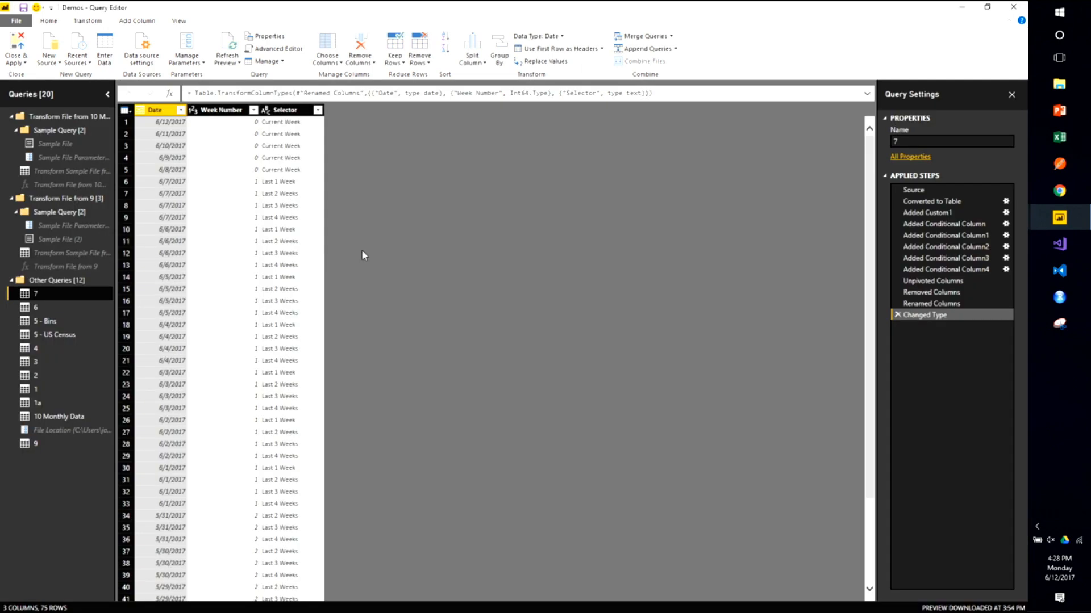
click(911, 318)
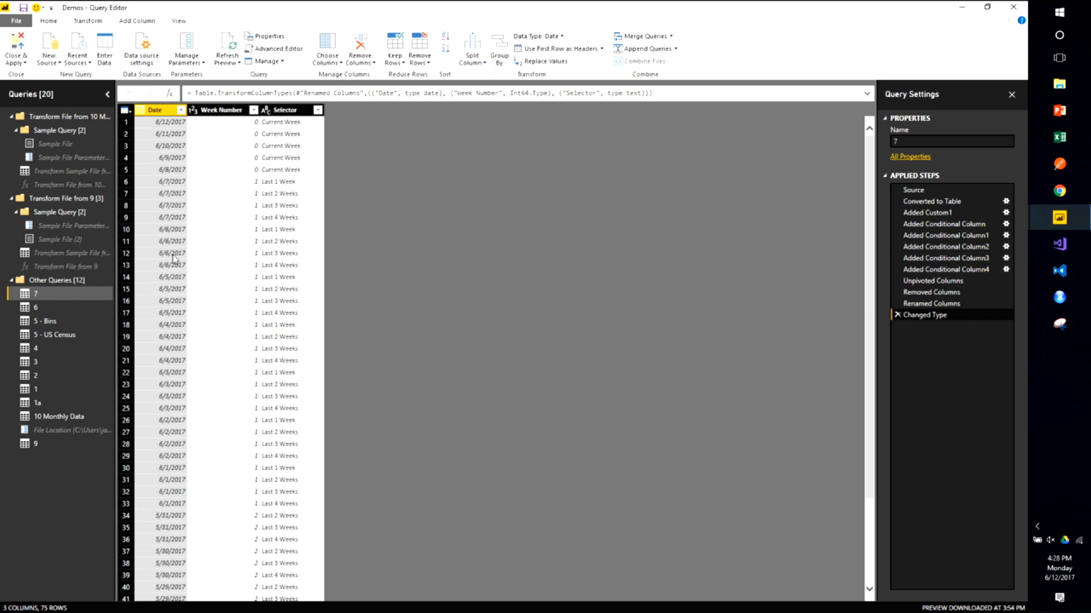
click(31, 443)
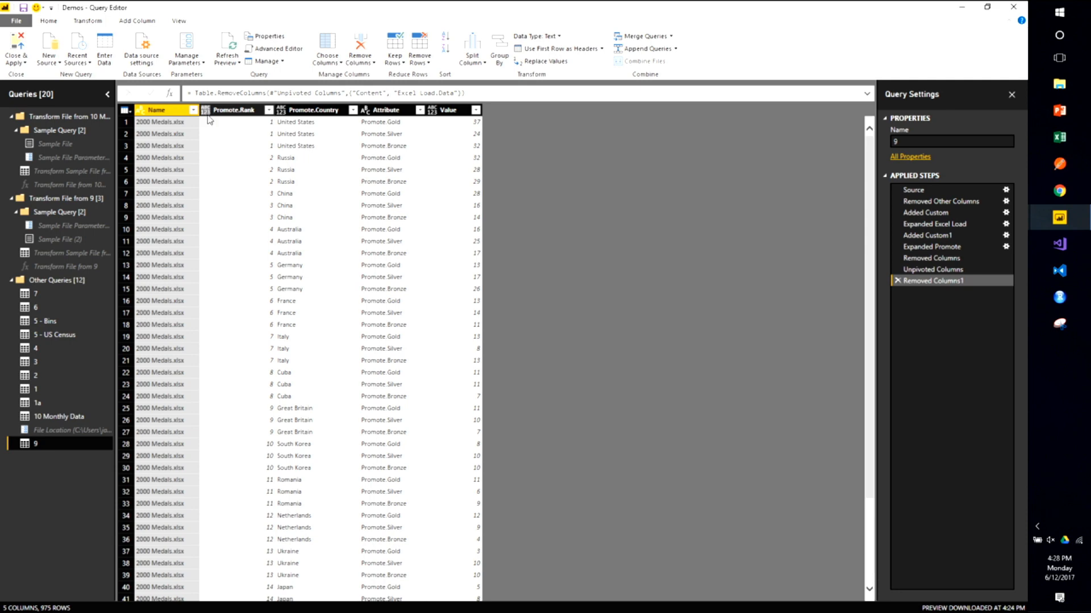
click(206, 110)
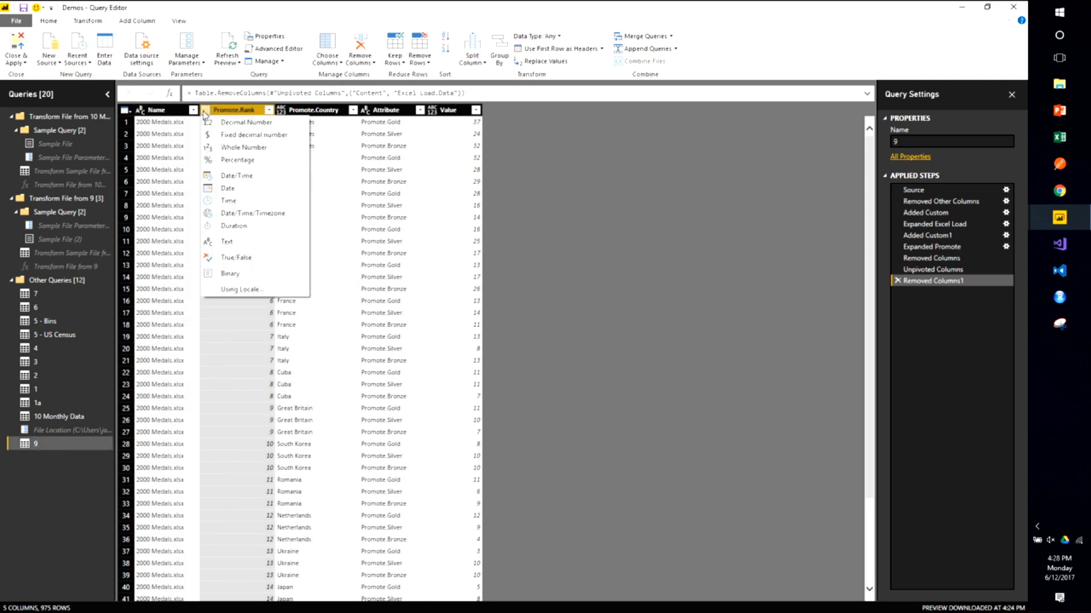
click(240, 148)
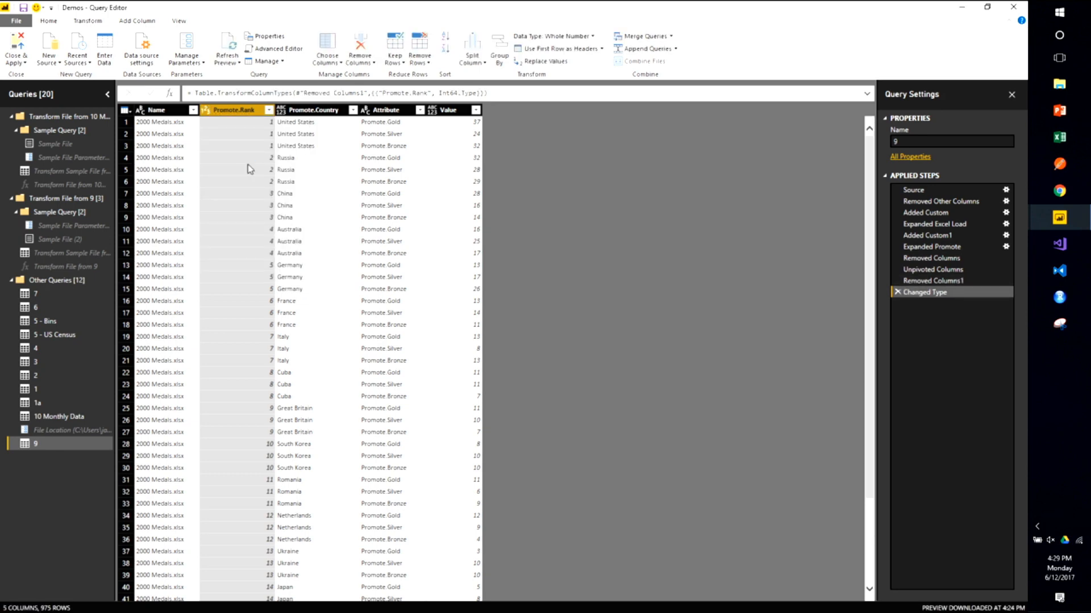
click(433, 110)
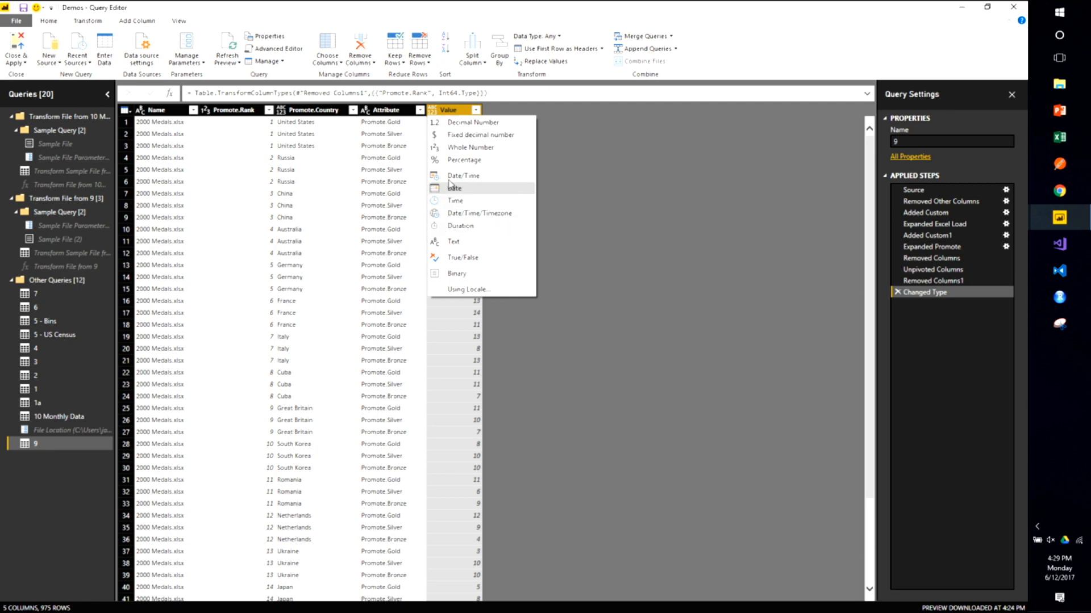
click(449, 147)
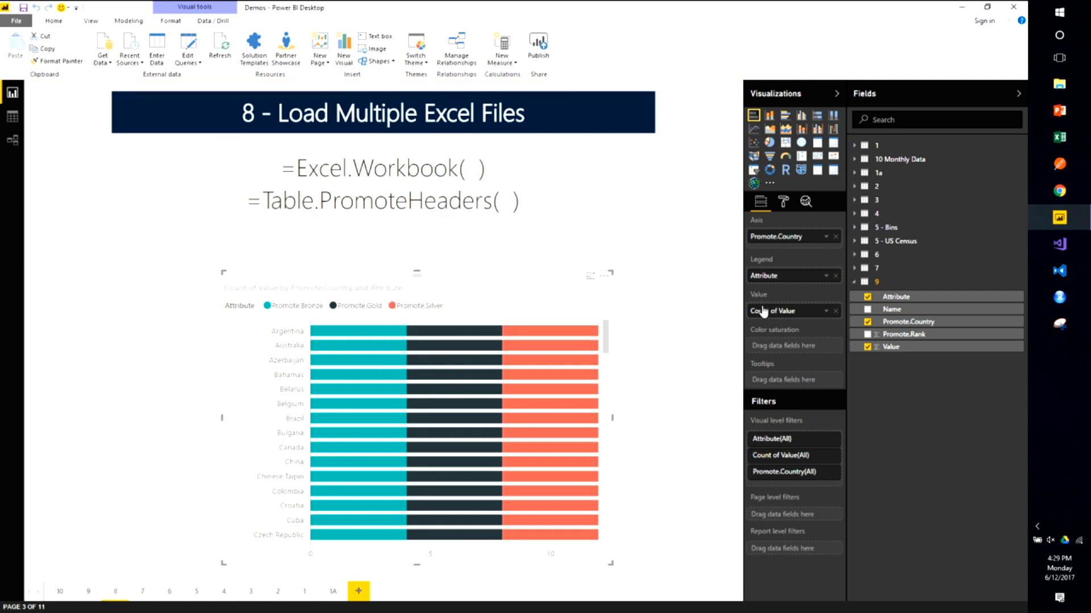
Summarize the bar chart's Value field as a sum instead of a count and sort the chart by Value
click(826, 311)
click(838, 344)
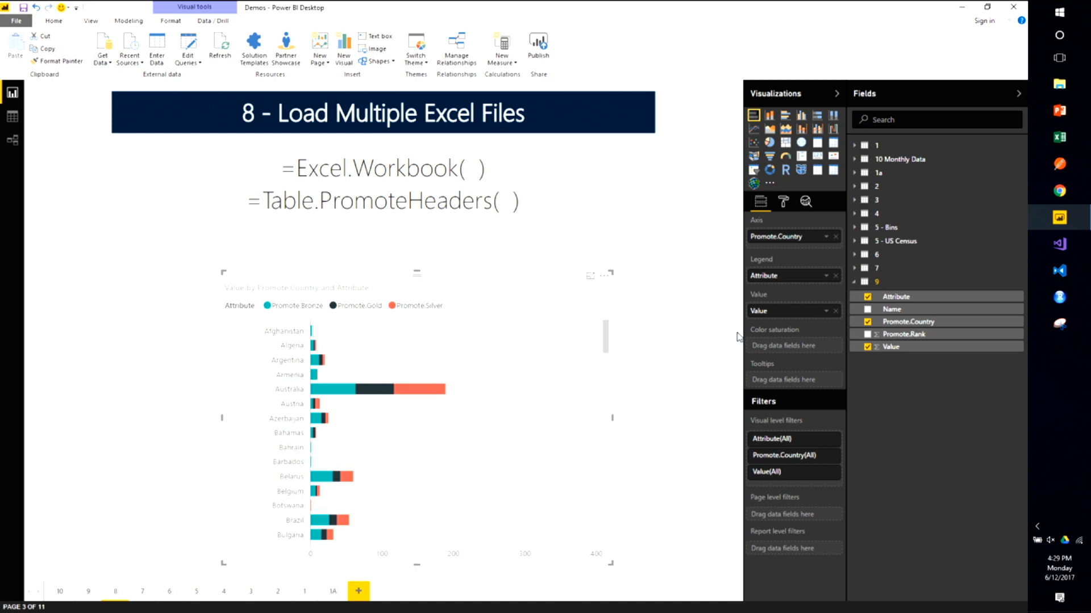
click(604, 275)
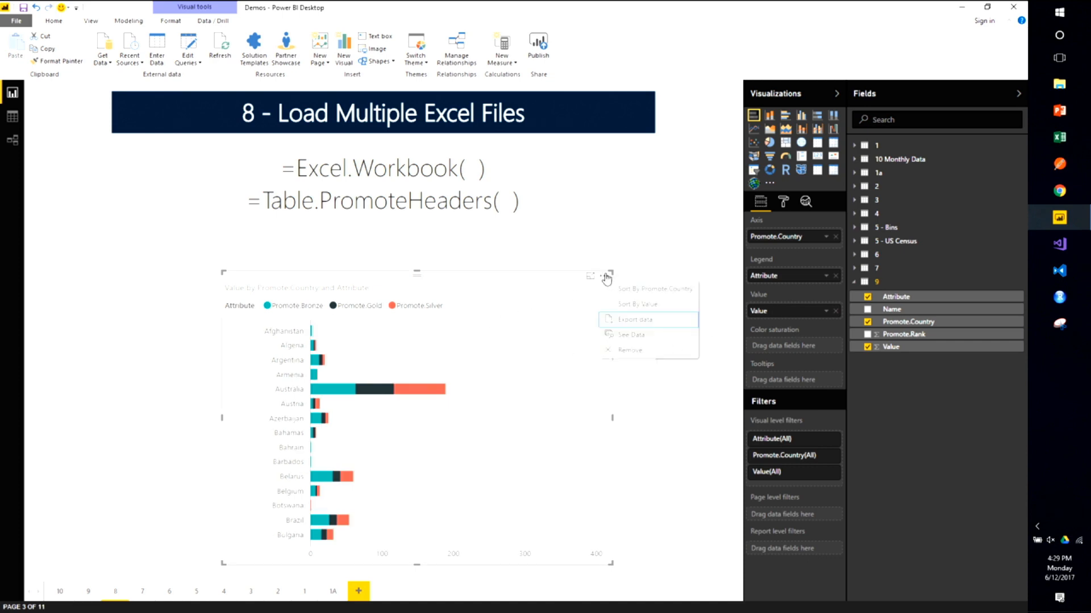
click(635, 305)
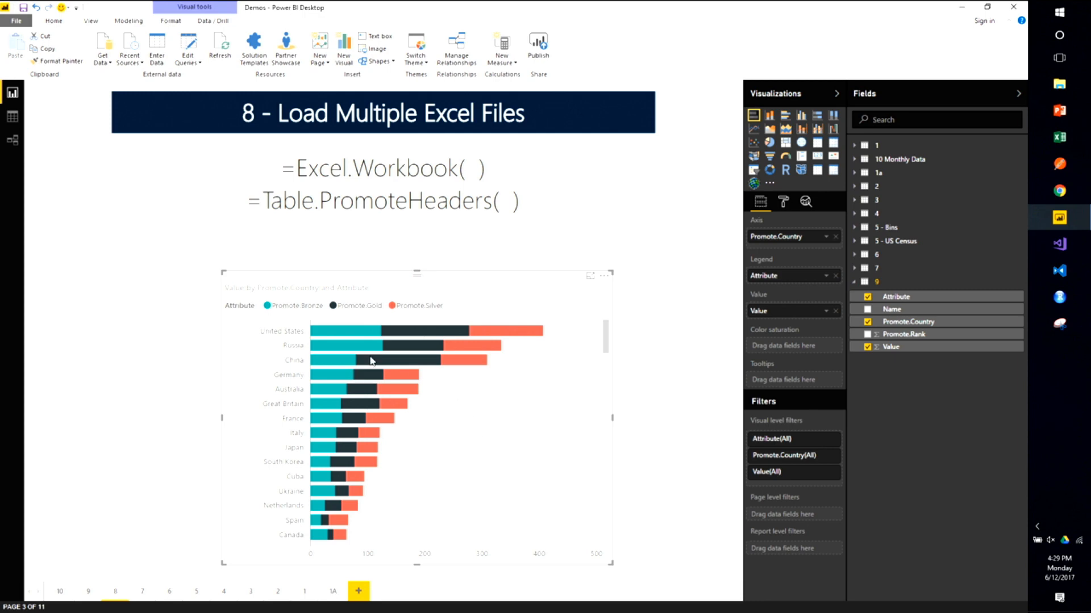
Highlight the United States bronze and gold segments in the chart, then clear the highlight
click(359, 334)
click(431, 331)
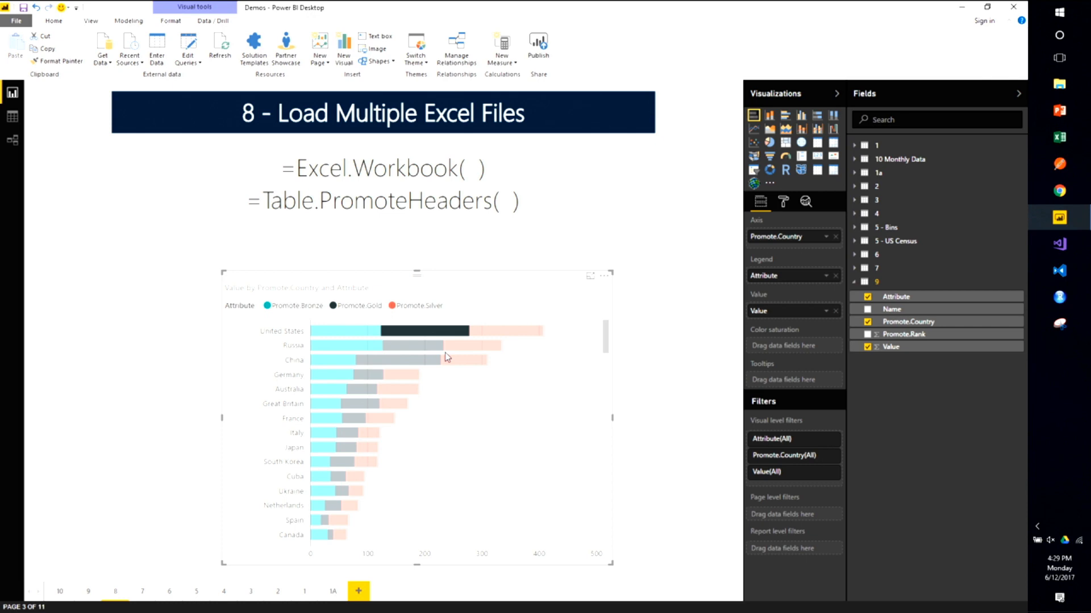
click(418, 335)
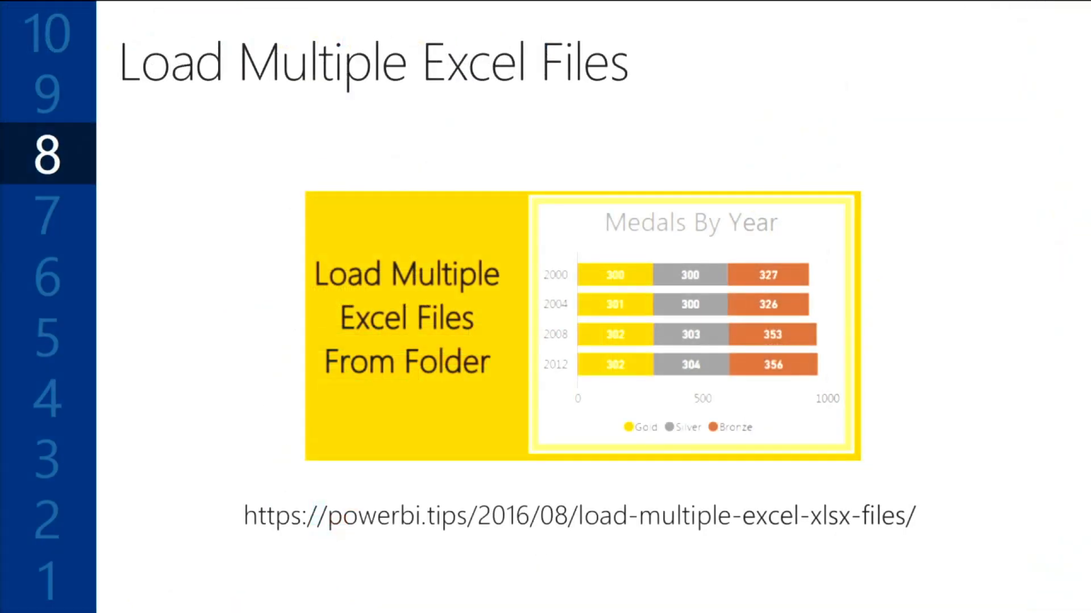
Switch from the slides to report page 7 on custom date tables and move the Date table slightly away from the Selector slicer
key(Right)
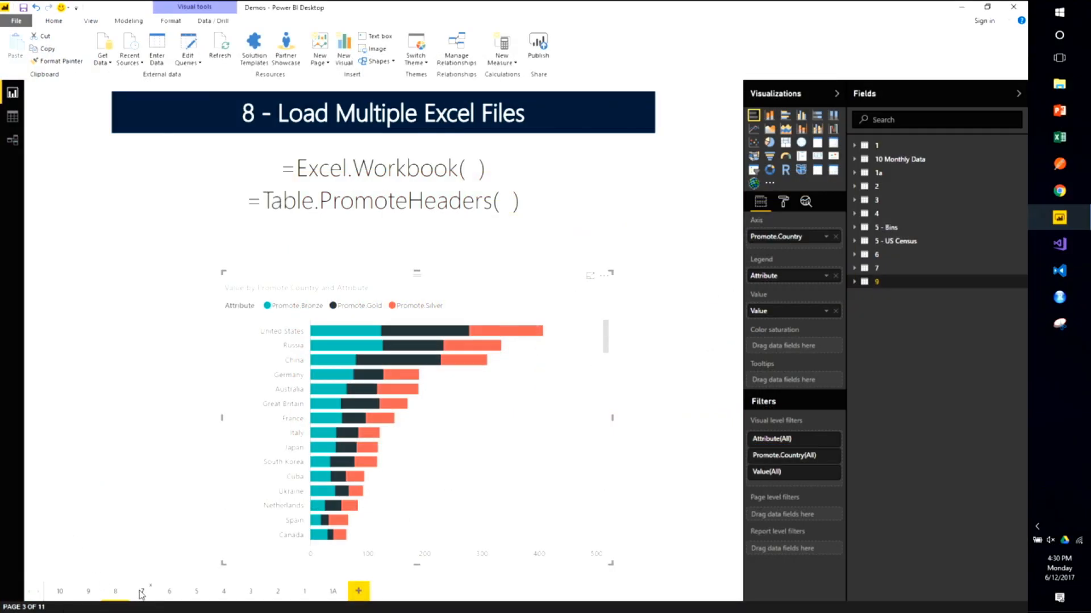
click(142, 593)
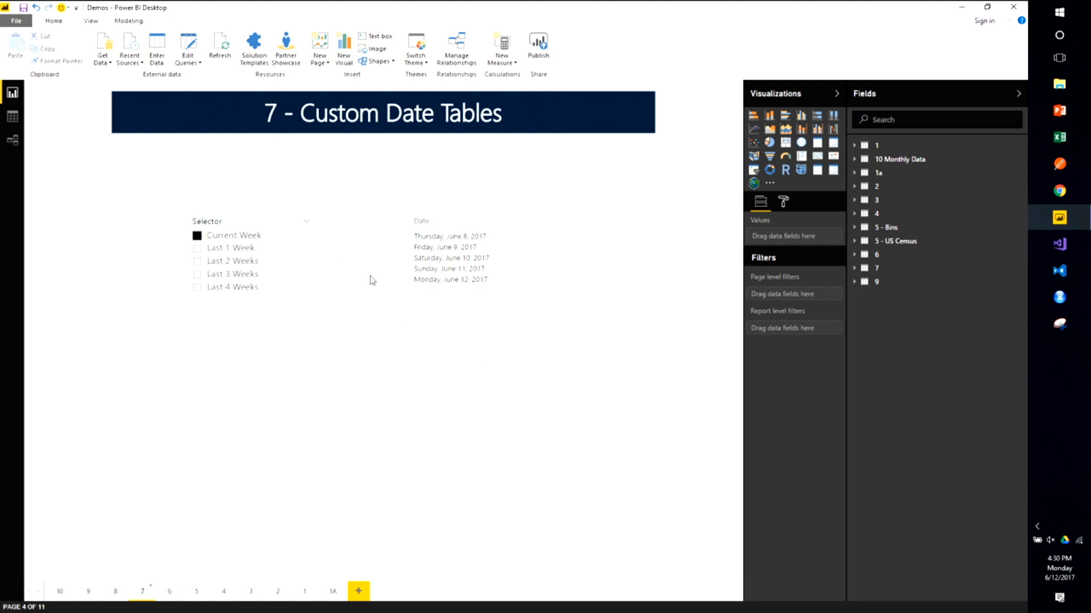
drag(454, 211, 482, 211)
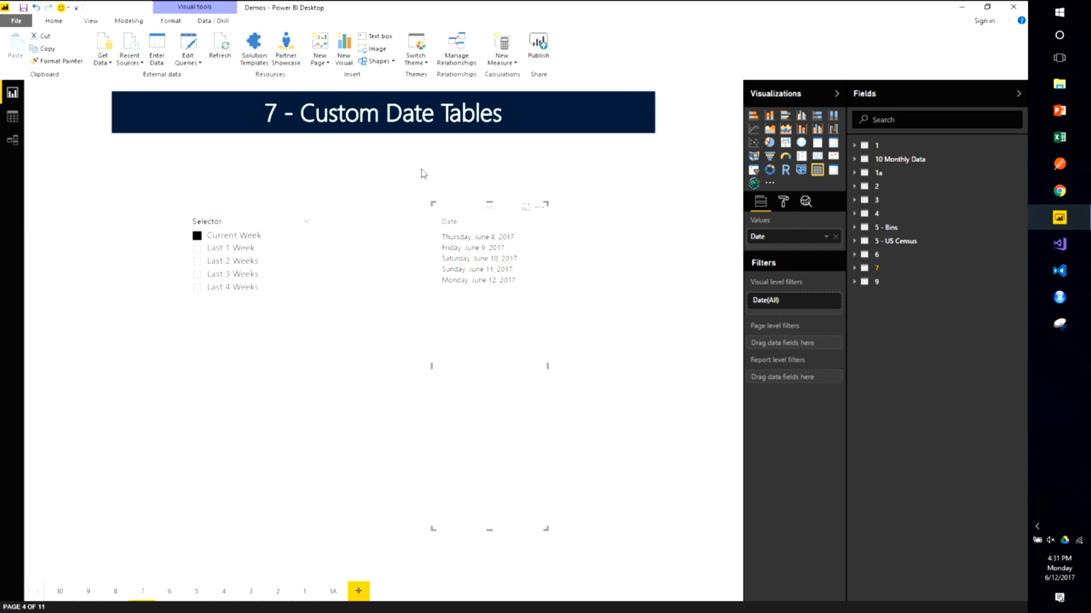
Filter the Date table with the Selector slicer for Last 2 Weeks, Last 3 Weeks and Last 4 Weeks in turn
click(231, 257)
click(232, 262)
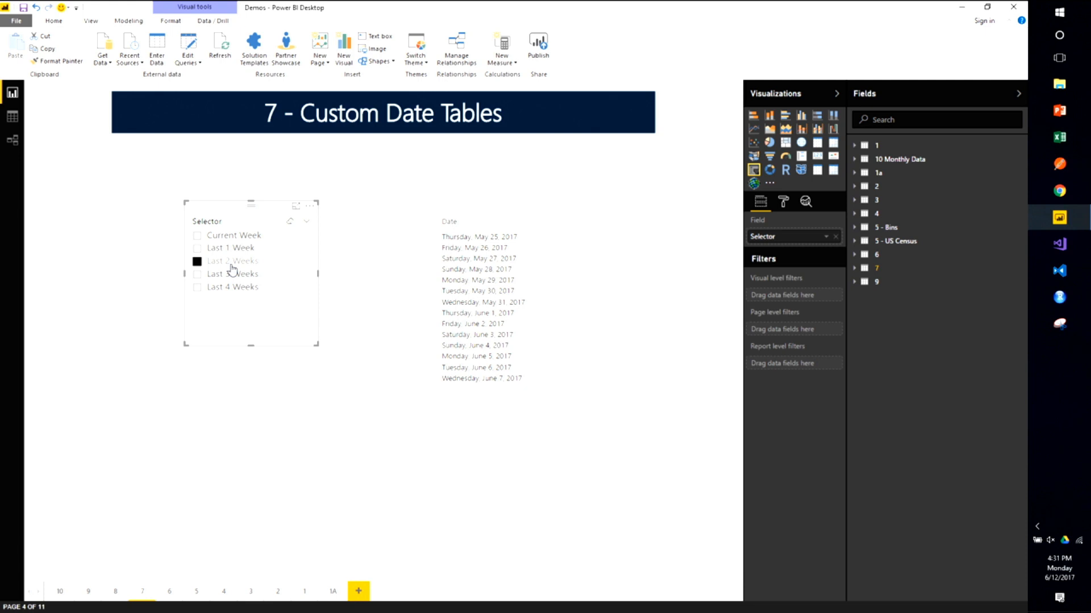
click(230, 273)
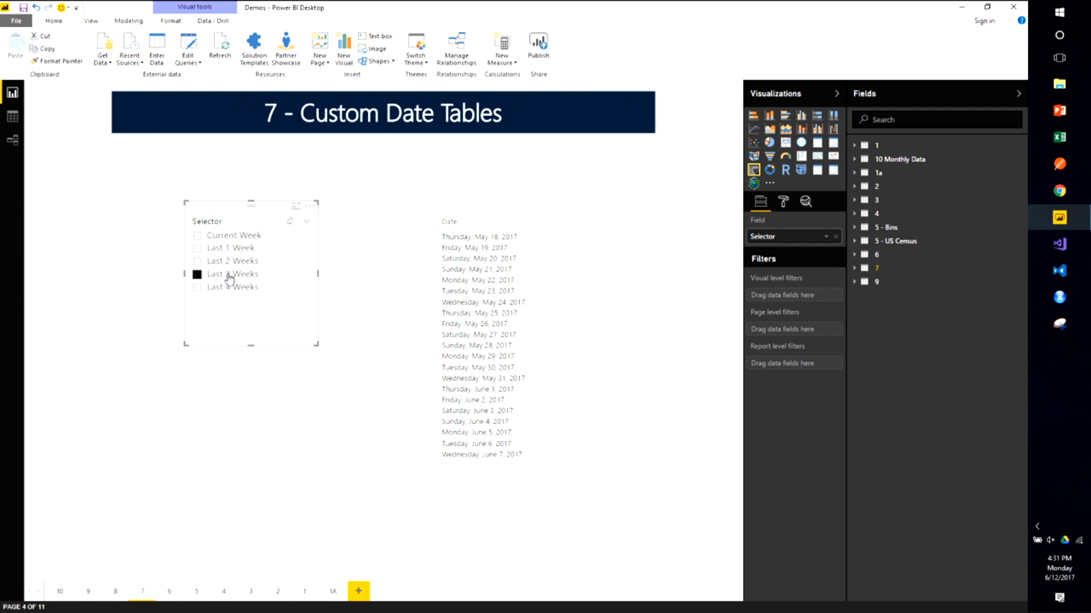
click(227, 286)
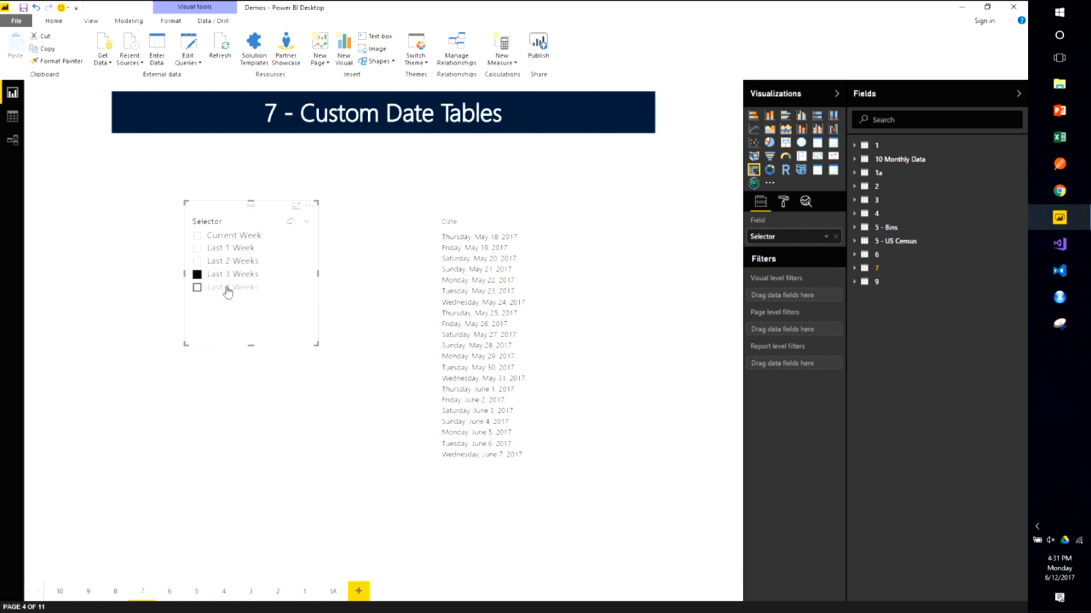
Open query 7 for editing and display its Converted to Table step
right_click(863, 268)
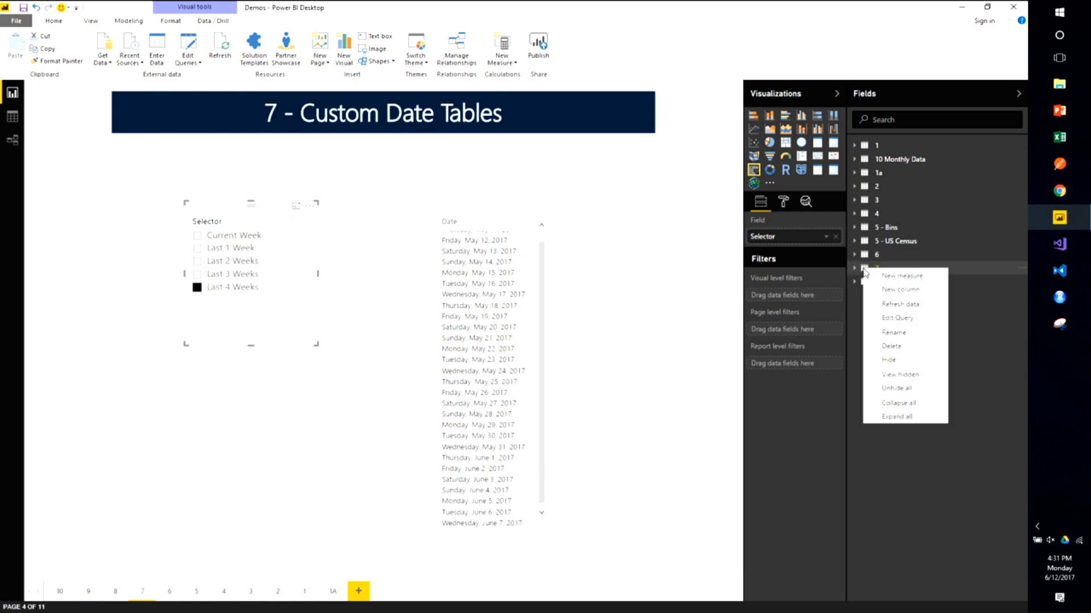
click(892, 319)
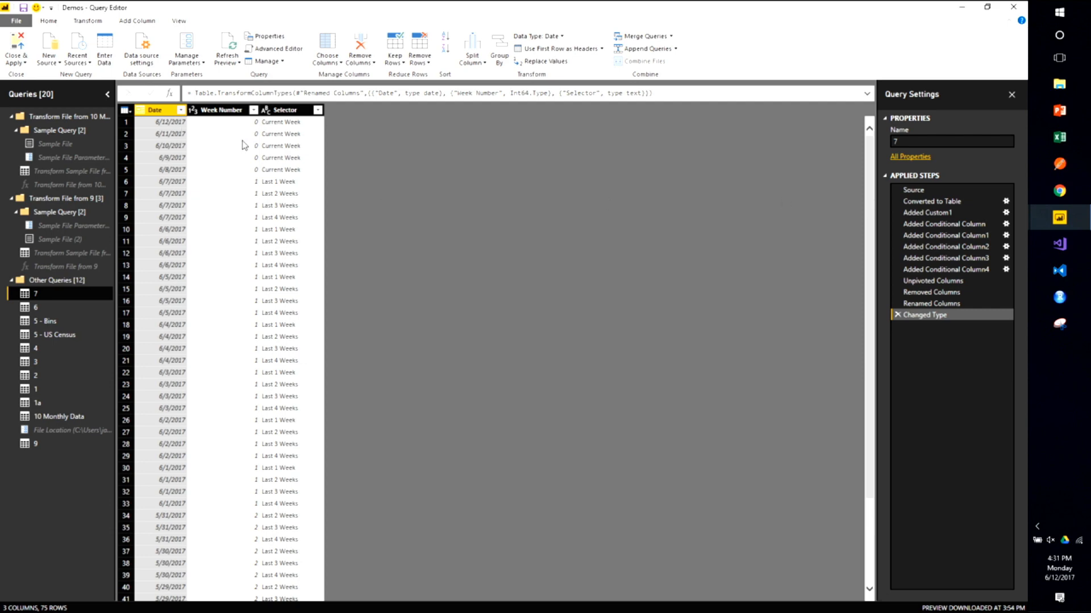
click(941, 200)
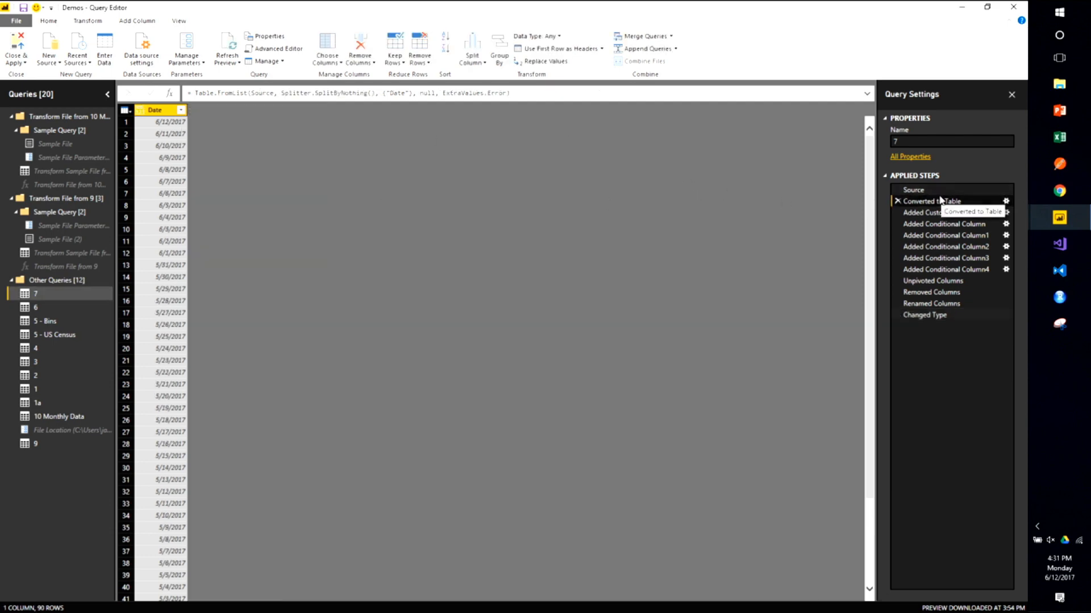
Examine the Source step's expanded List.Dates formula, highlighting DateTime.FixedLocalNow, and review the Converted to Table step
click(937, 191)
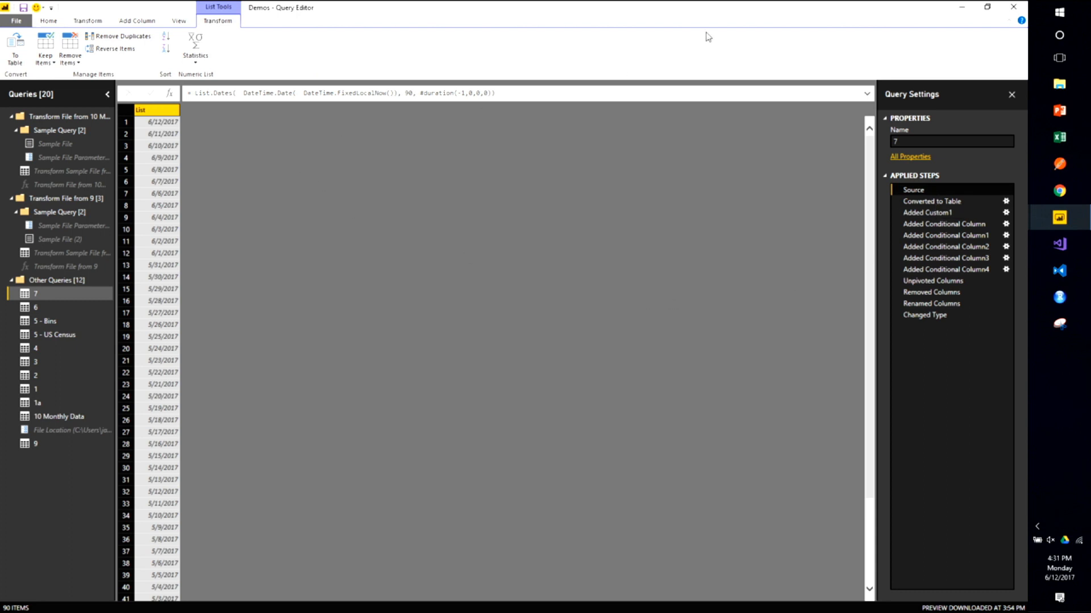
click(867, 94)
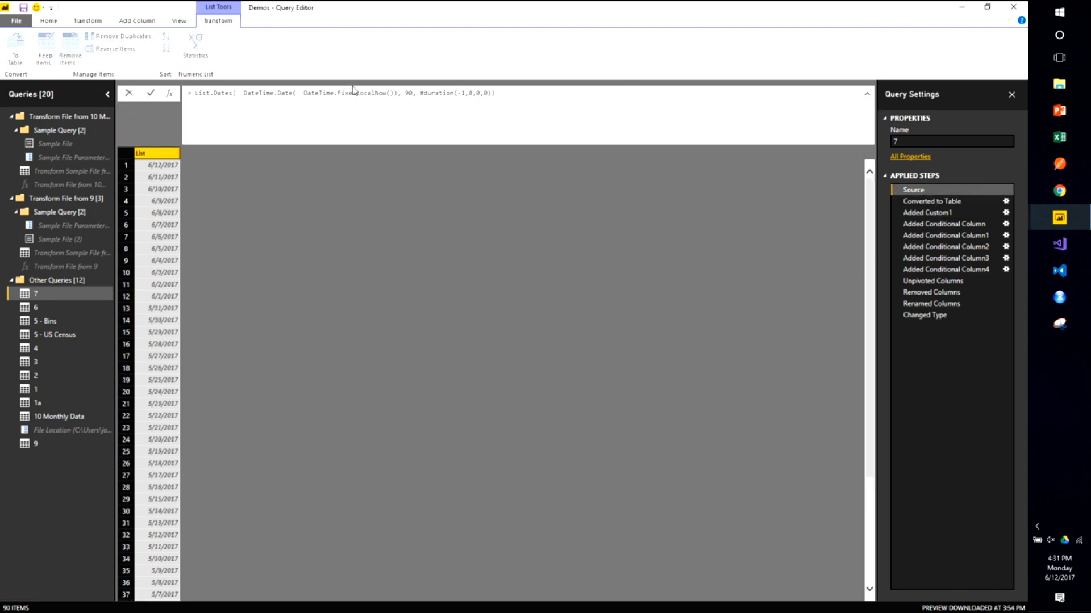
drag(303, 93, 380, 96)
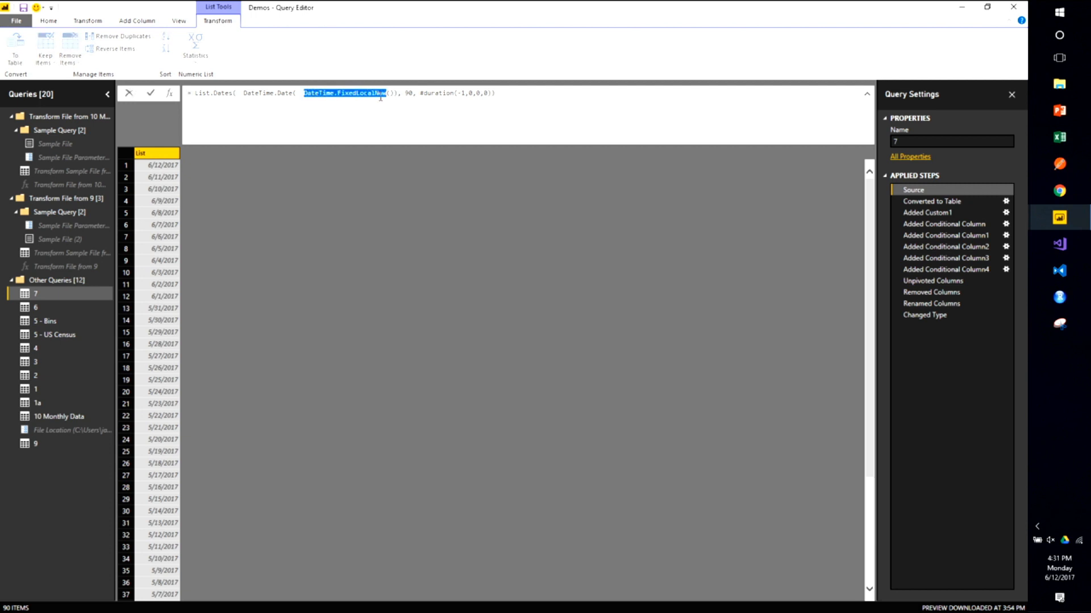
click(412, 94)
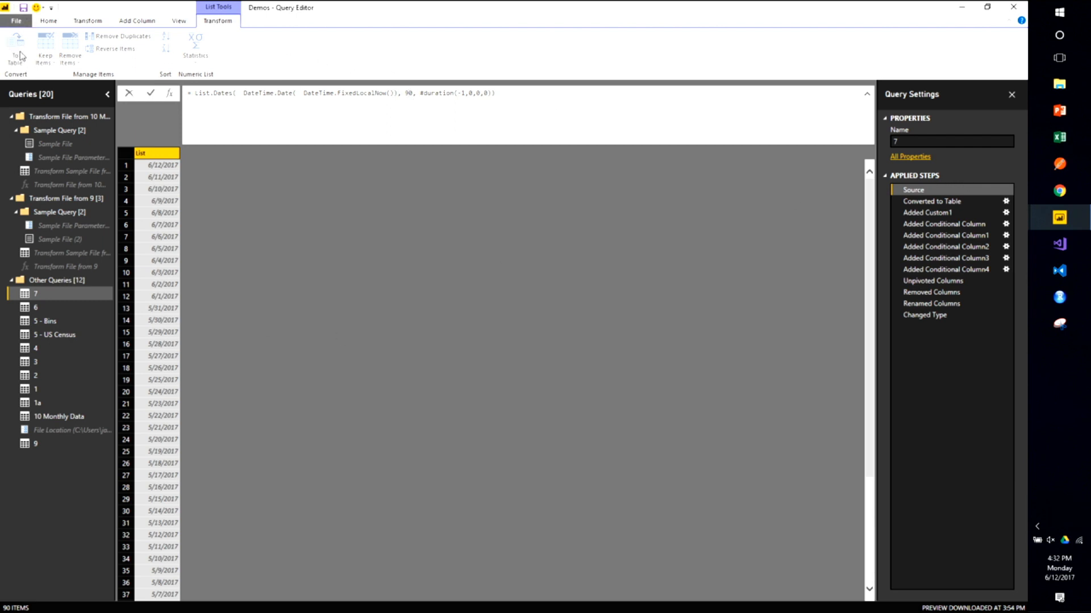
click(958, 202)
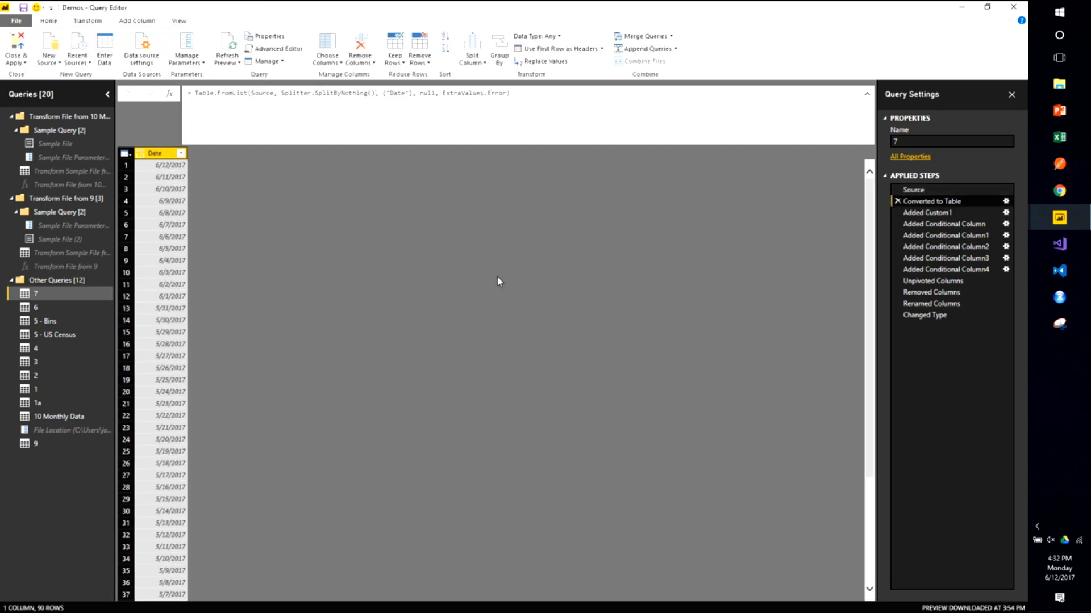
Change the week start day to Day.Tuesday in the Week Number formula of the Added Custom1 step
click(924, 214)
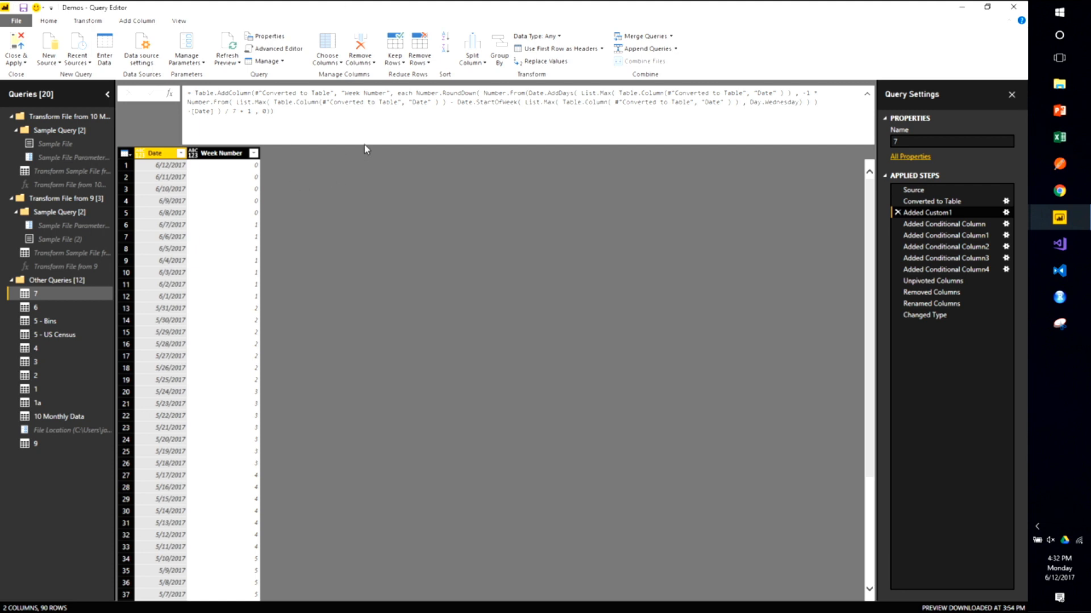
click(776, 104)
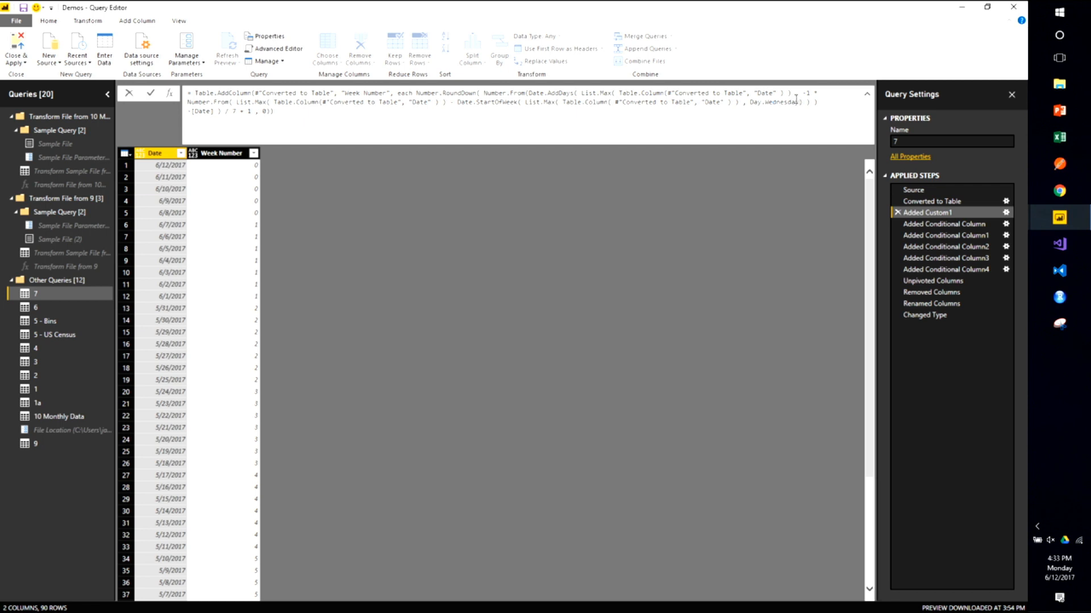
double_click(781, 103)
text(Tuesday)
key(Return)
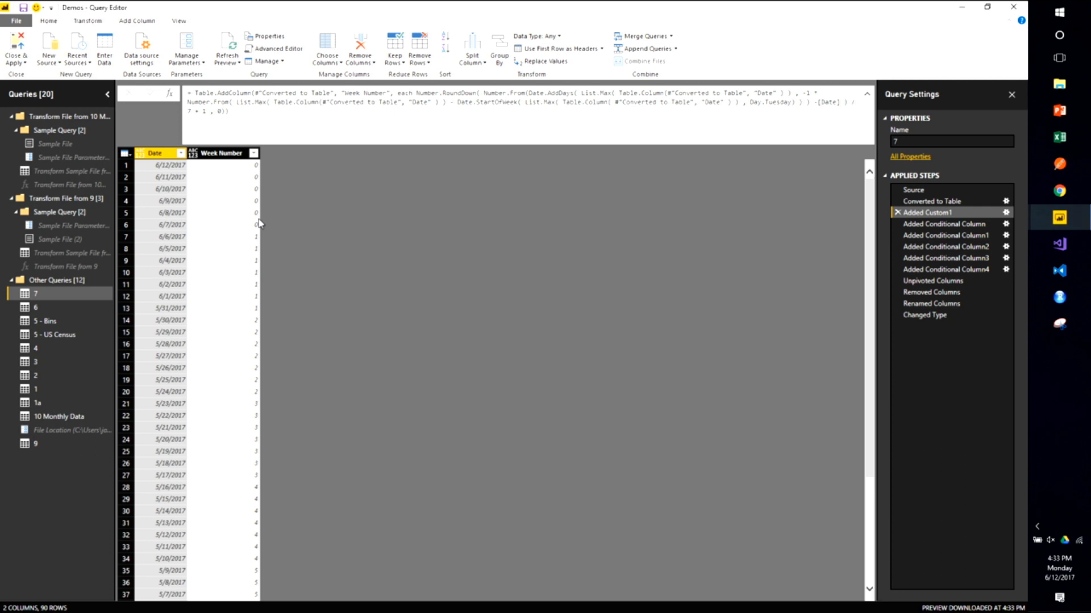
Review the Added Conditional Column and Added Conditional Column4 steps, then the Unpivoted, Removed and Renamed Columns steps through Changed Type
click(950, 227)
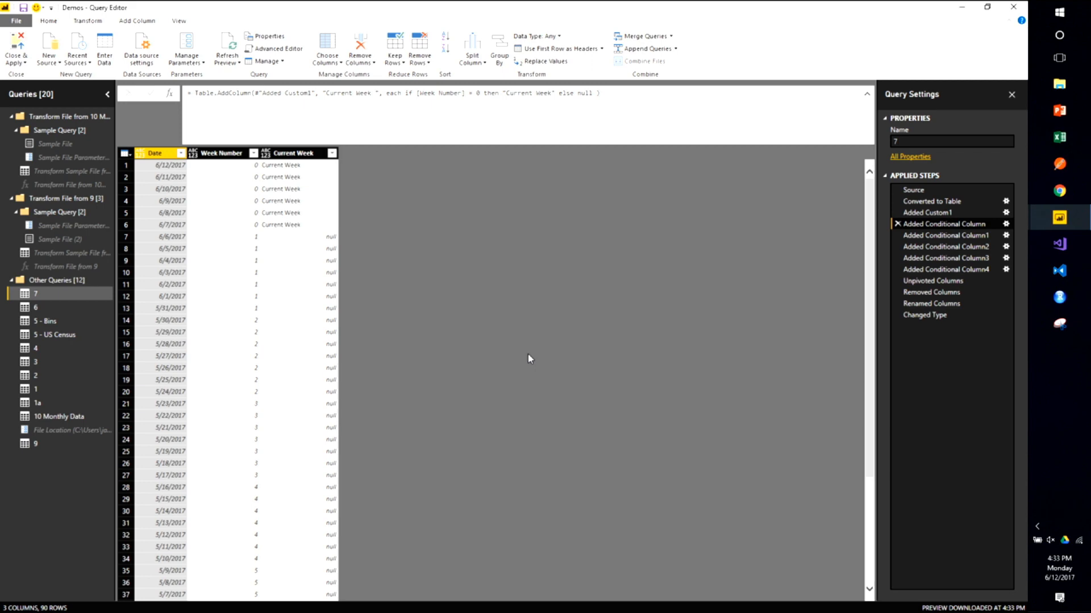
click(966, 269)
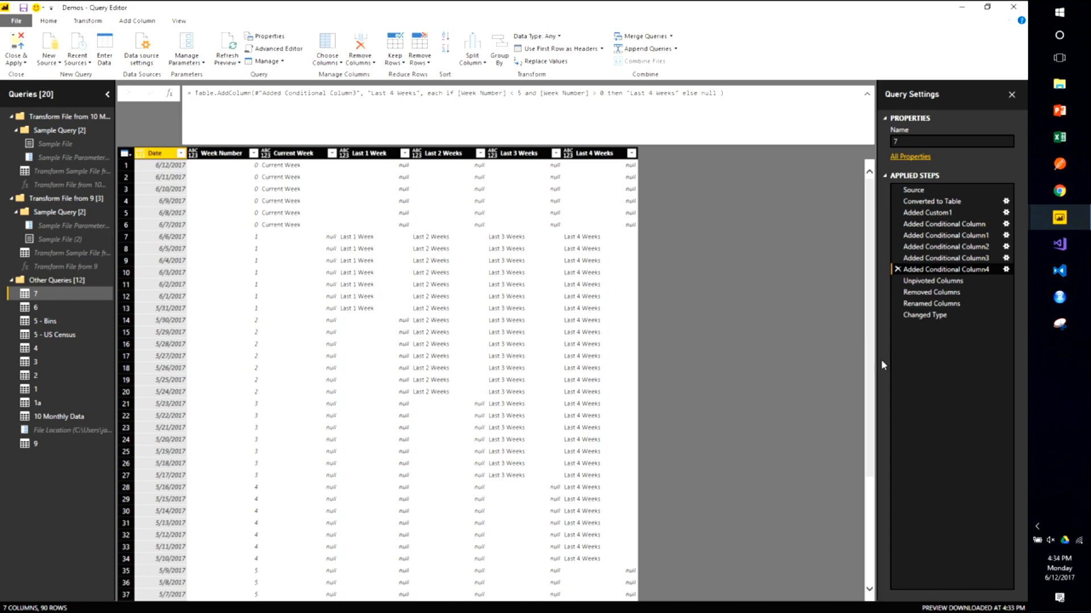
click(920, 282)
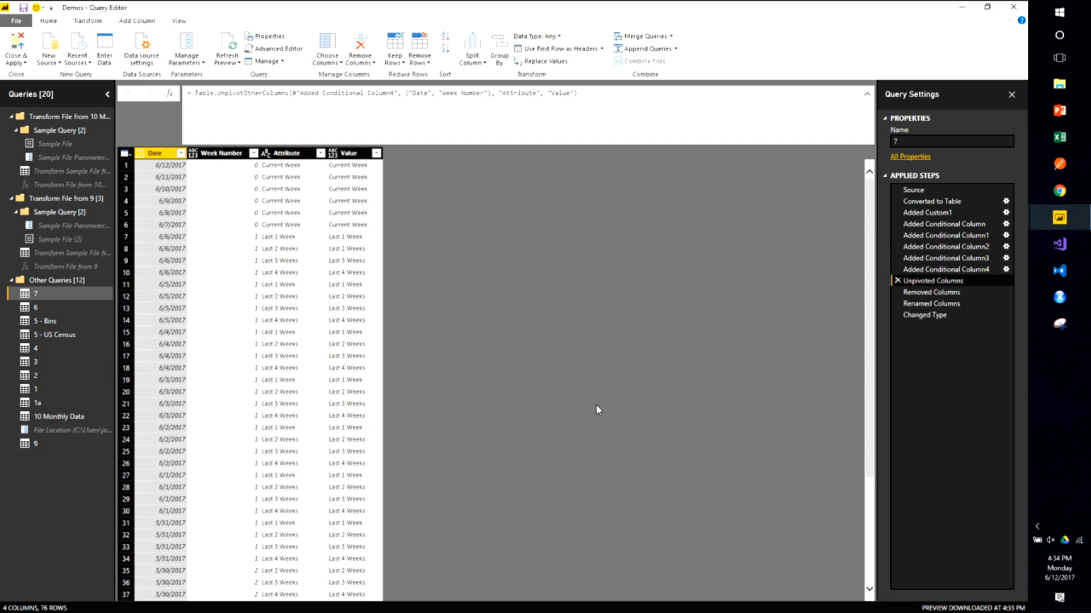
click(926, 293)
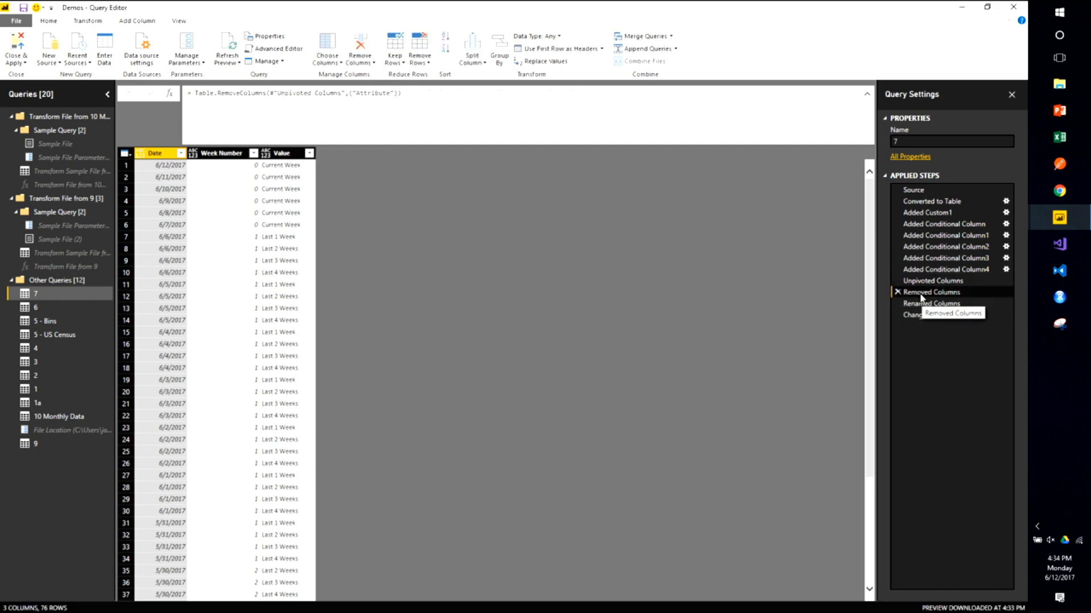
click(927, 305)
click(925, 316)
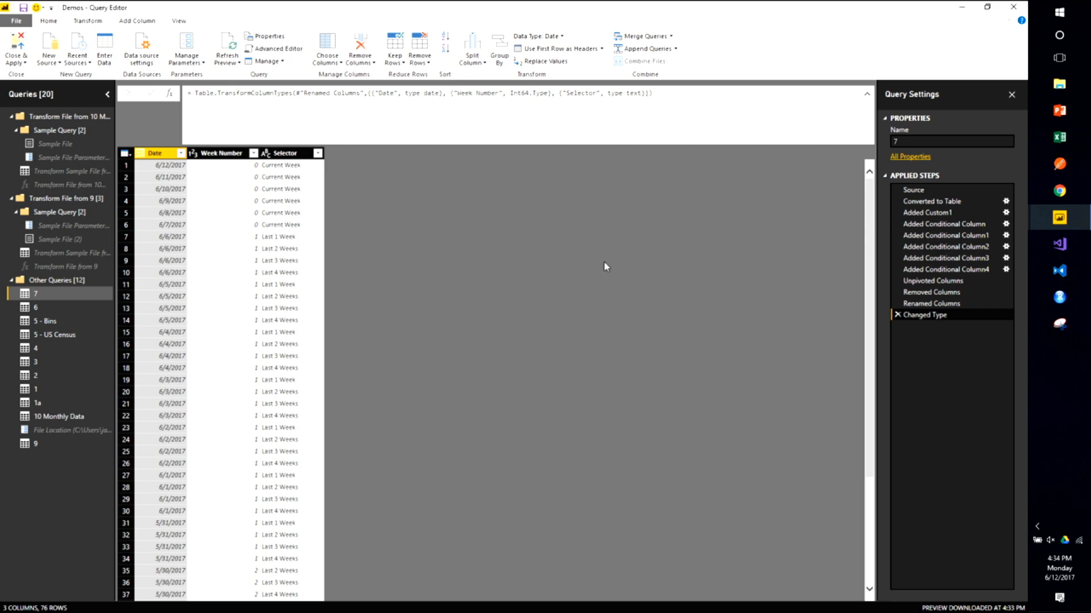
Close the Query Editor applying the query changes, and nudge the Date and Scans table on report page 6, Percent Change
click(1022, 9)
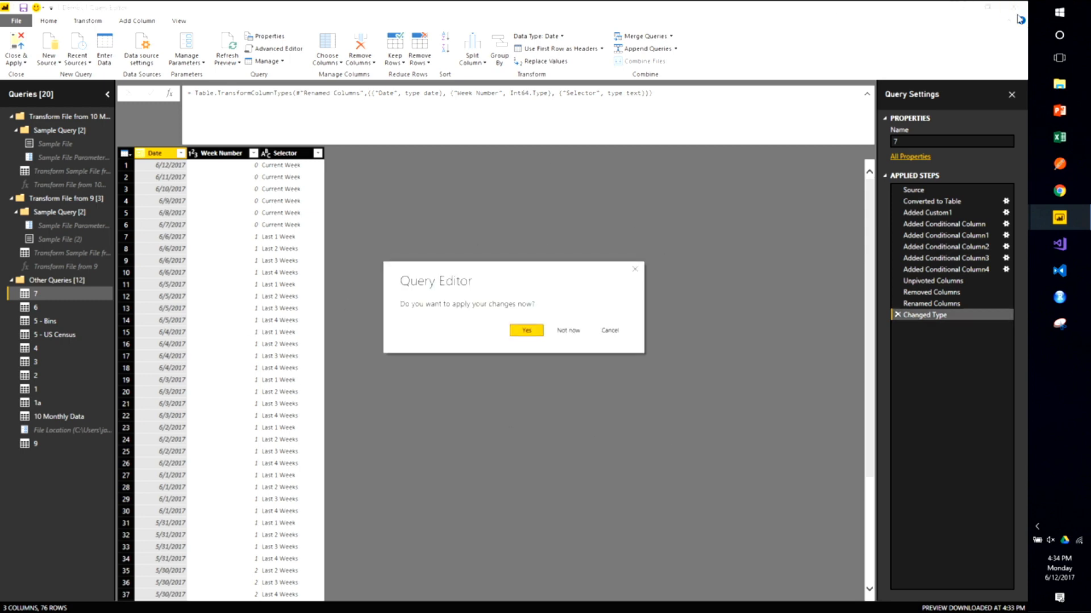
click(526, 338)
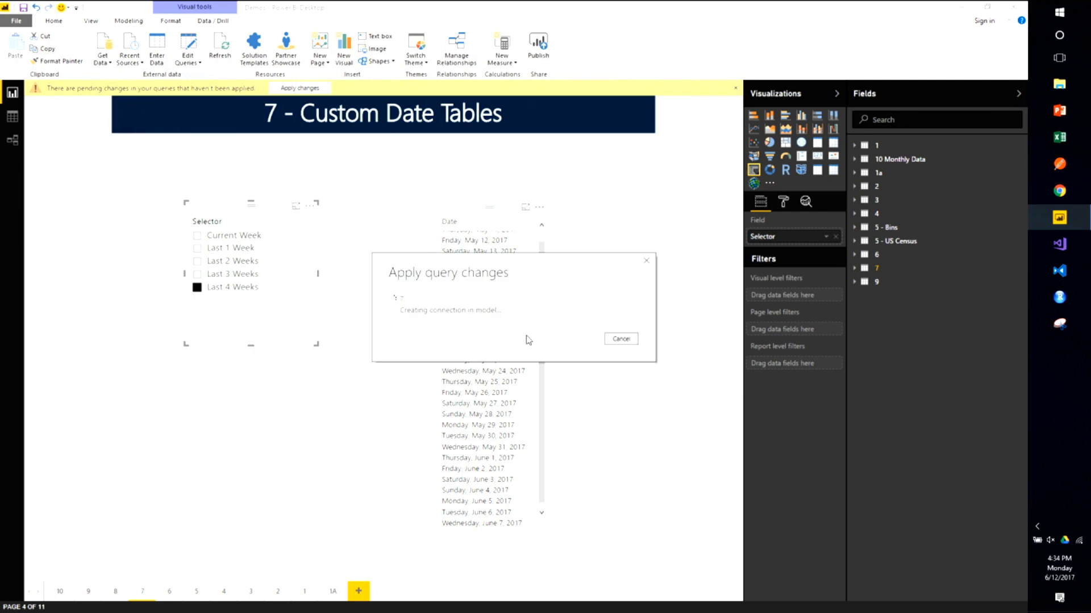
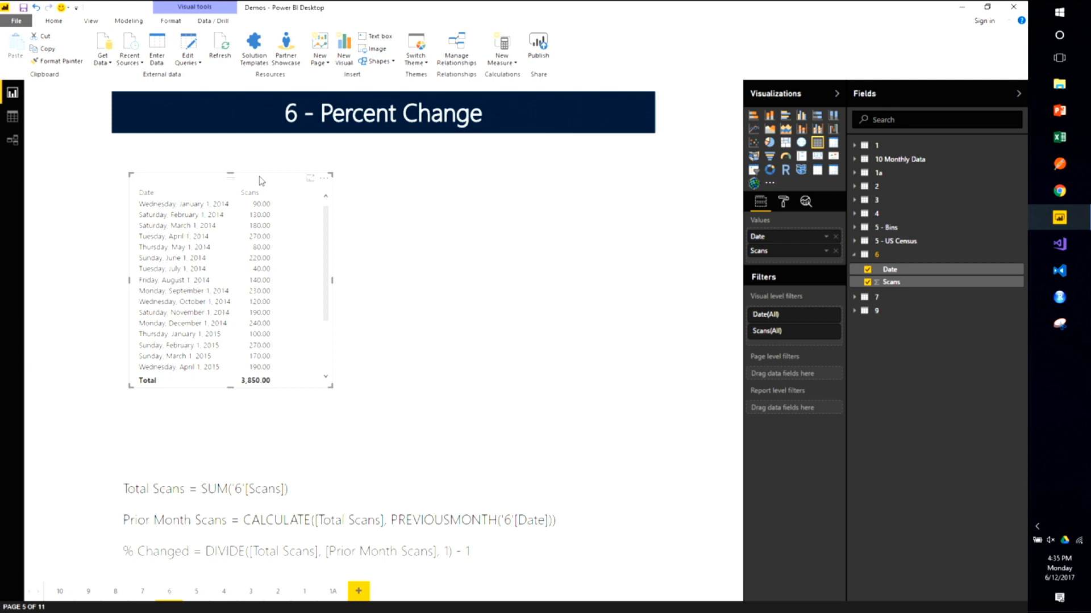
mouse_move(269, 177)
mouse_down()
mouse_move(264, 157)
mouse_move(266, 175)
mouse_up()
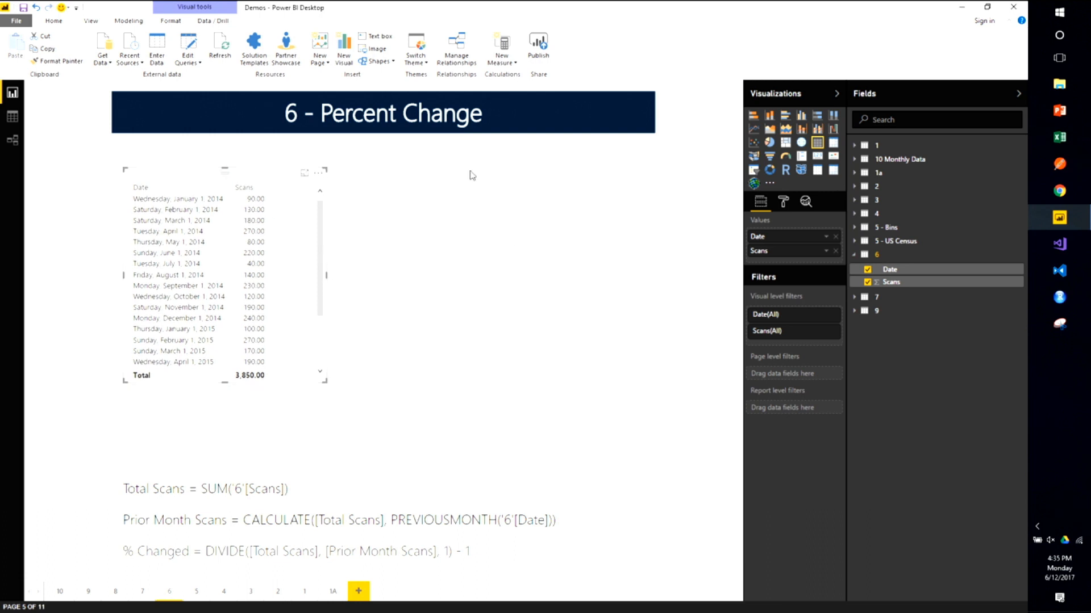
click(502, 43)
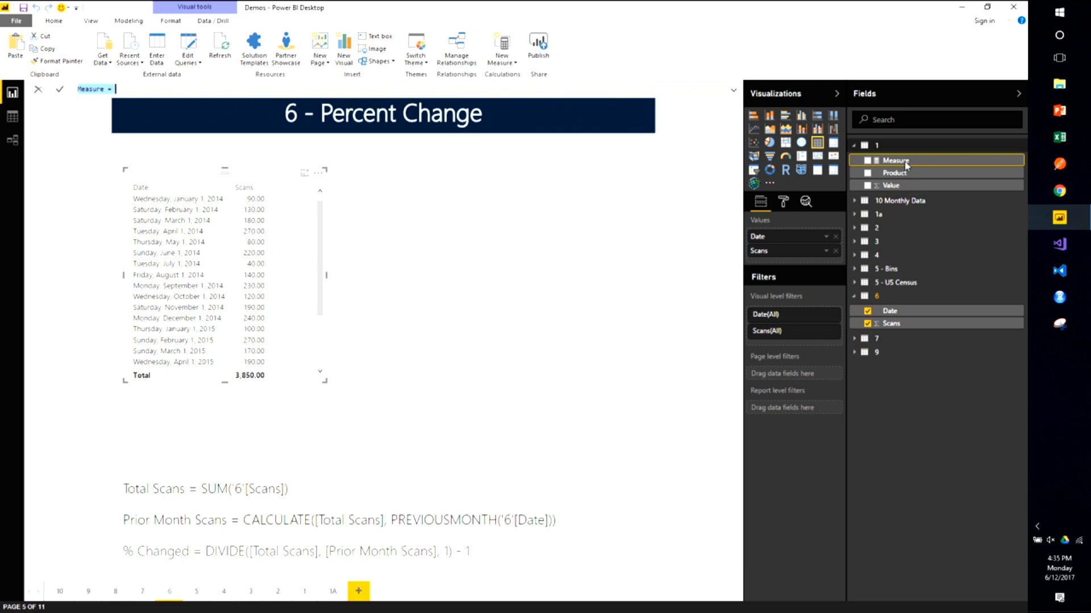
click(132, 23)
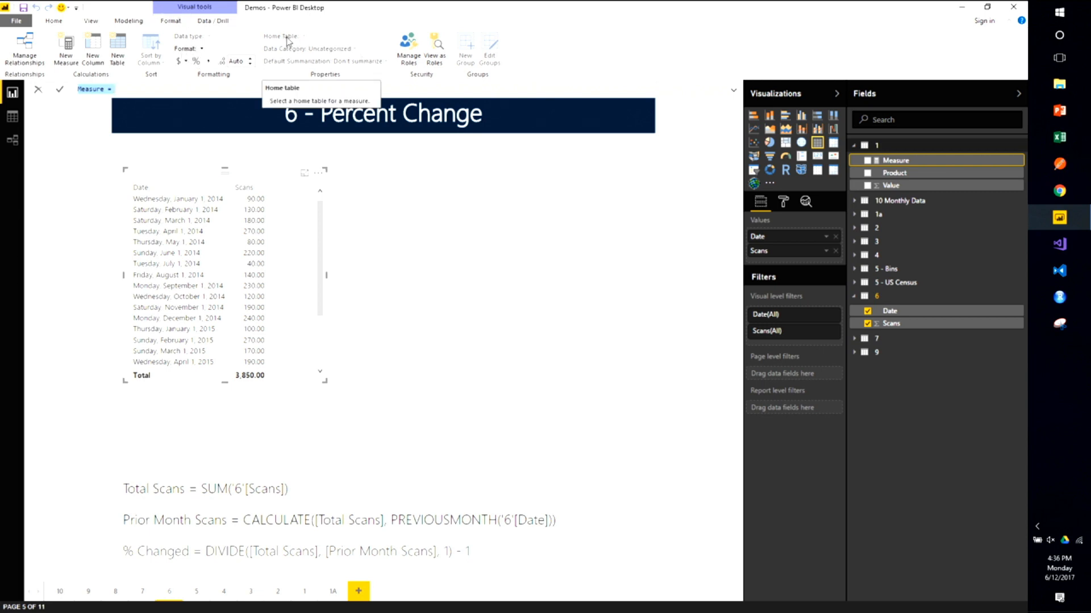
click(272, 493)
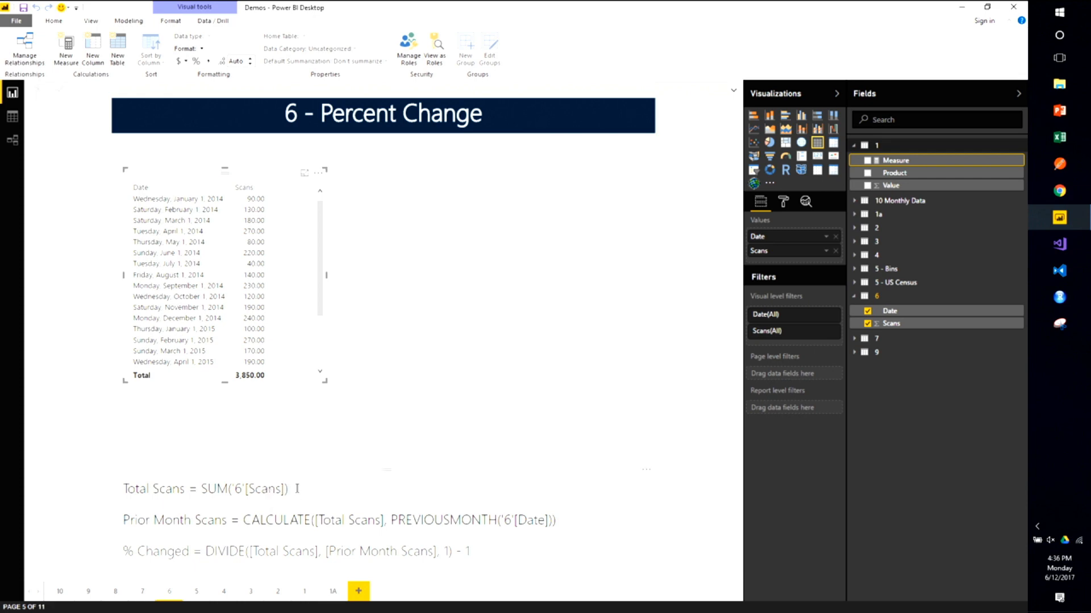
Copy the formula line Total Scans = SUM('6'[Scans]) from the text box on the Percent Change page
click(297, 489)
drag(288, 488, 136, 481)
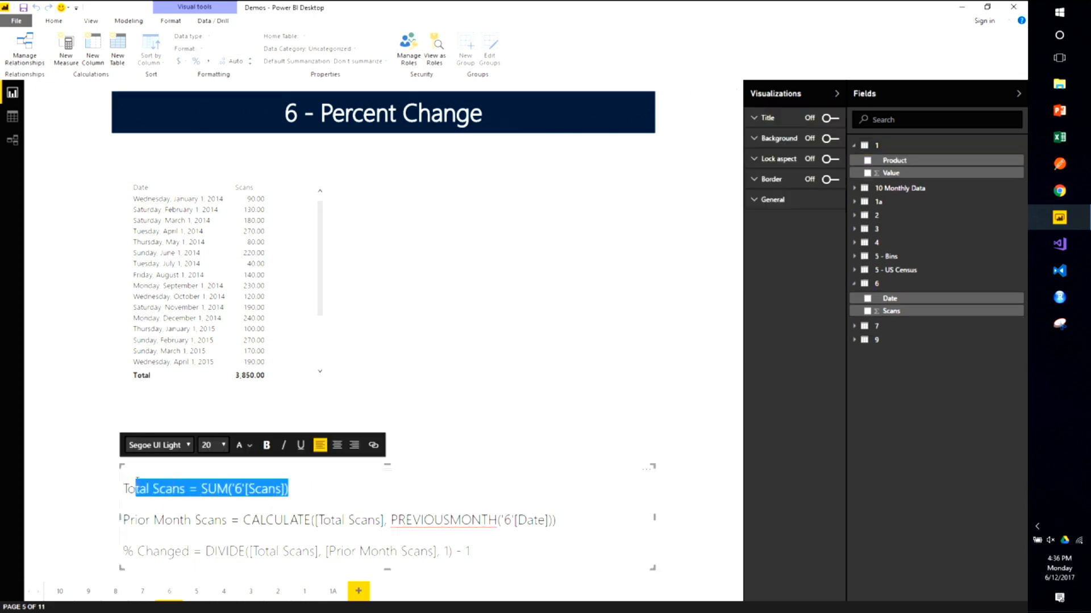
drag(312, 495, 119, 491)
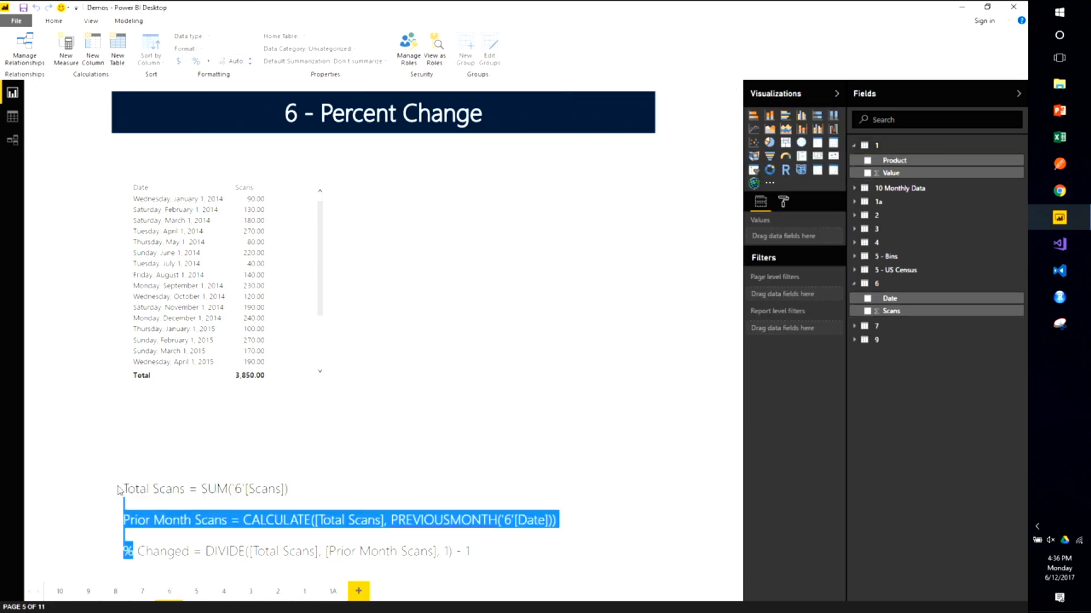
click(146, 487)
drag(287, 487, 147, 497)
key(ctrl+c)
click(126, 487)
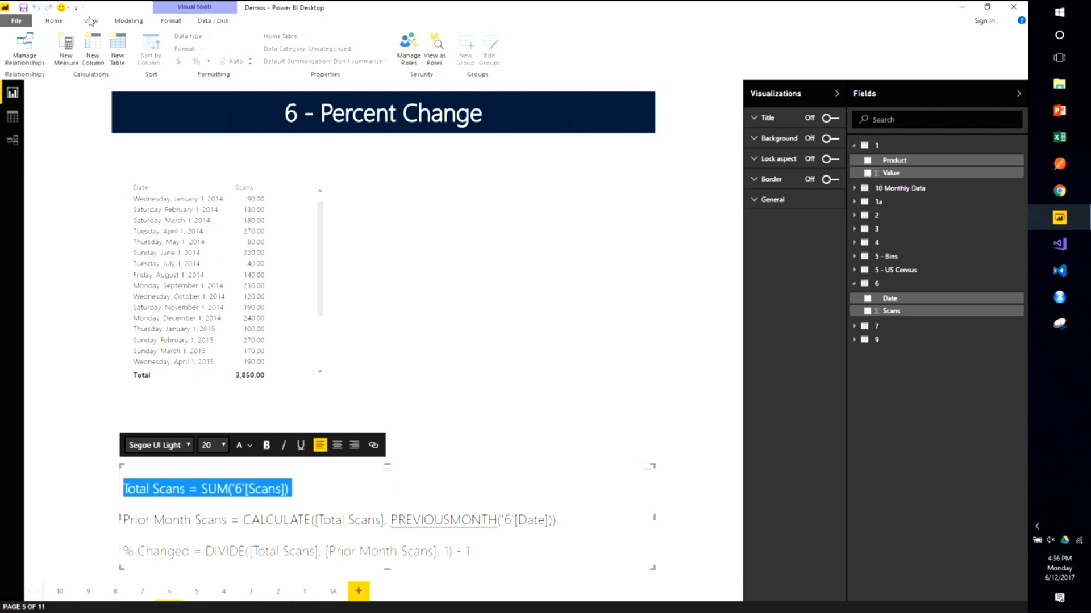
Create a new measure from the copied formula, Total Scans = SUM('6'[Scans])
click(59, 22)
click(502, 45)
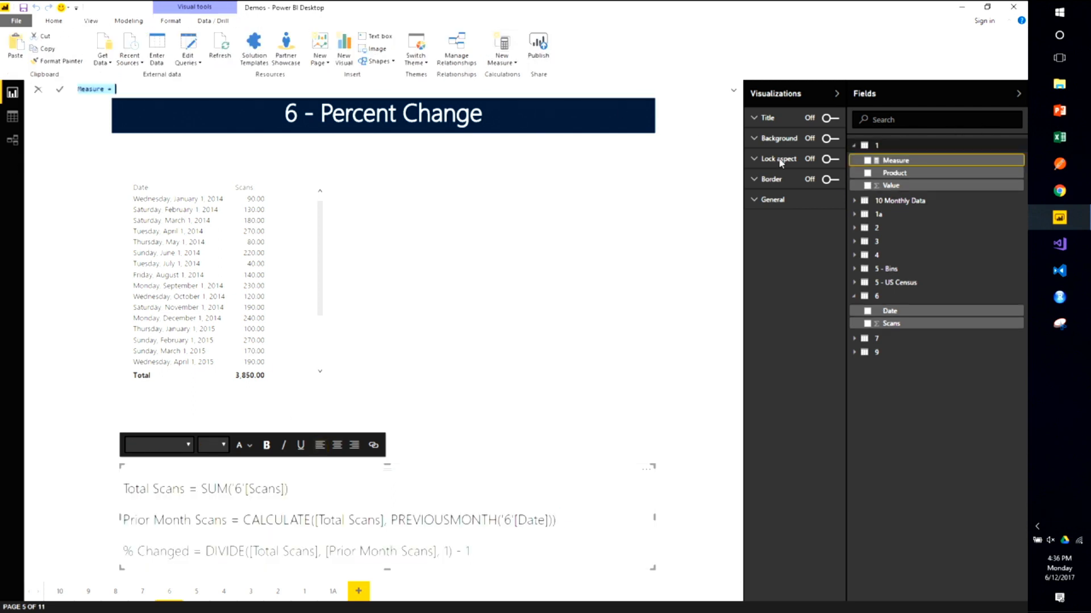
click(132, 87)
key(ctrl+a)
key(ctrl+v)
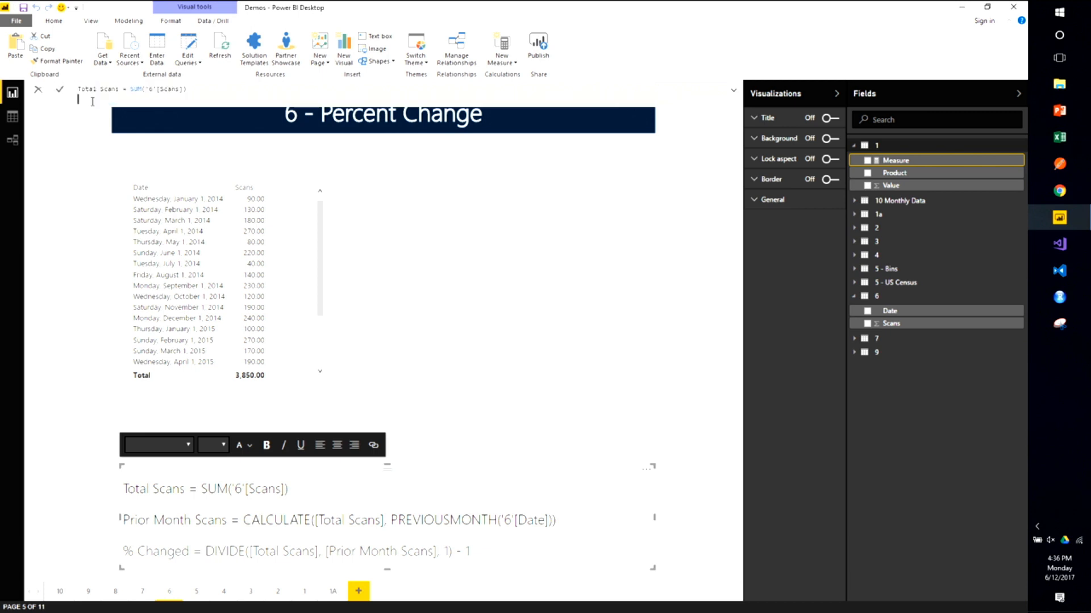
key(Return)
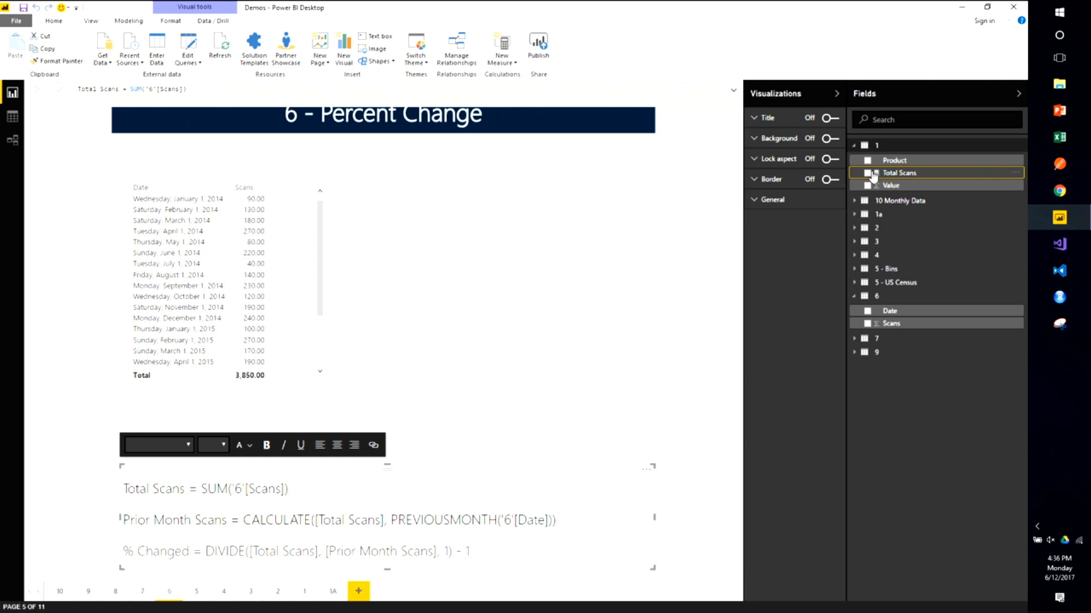
Set the home table of the Total Scans measure to table 6
click(129, 22)
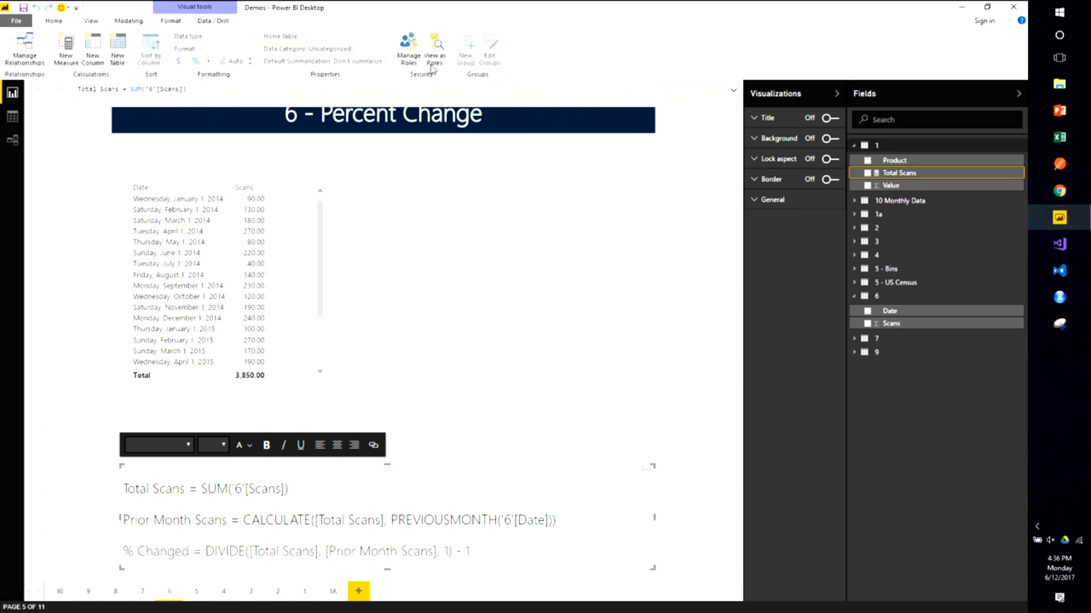
click(420, 231)
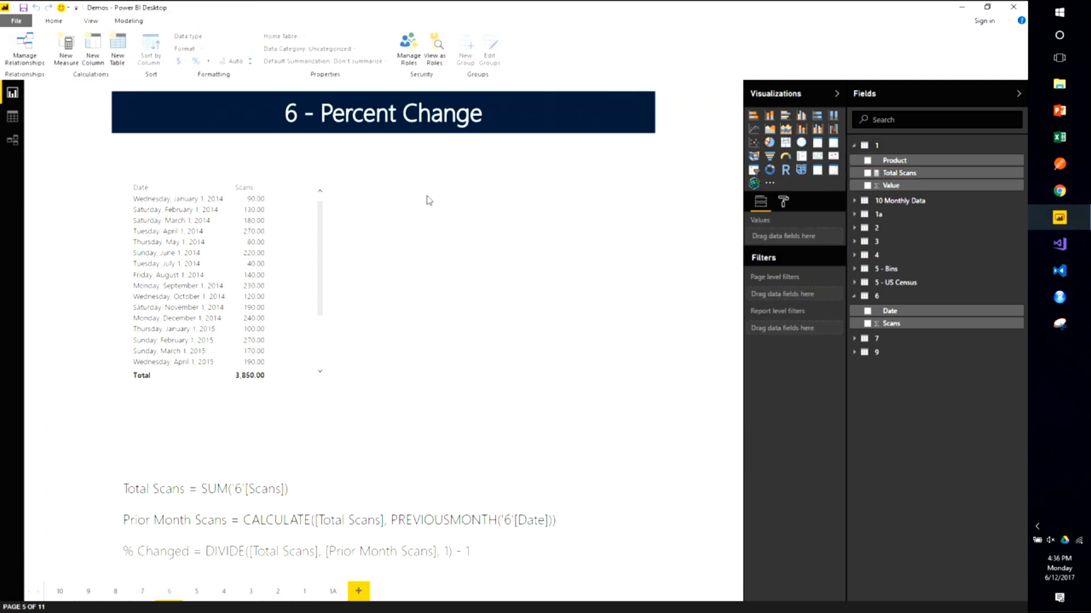
click(899, 172)
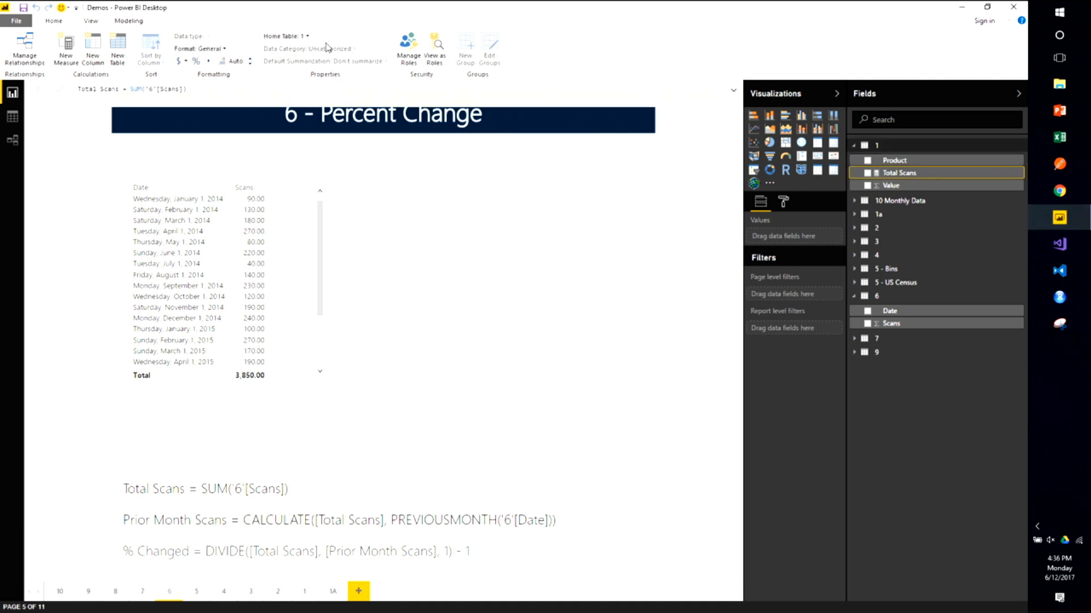
click(305, 37)
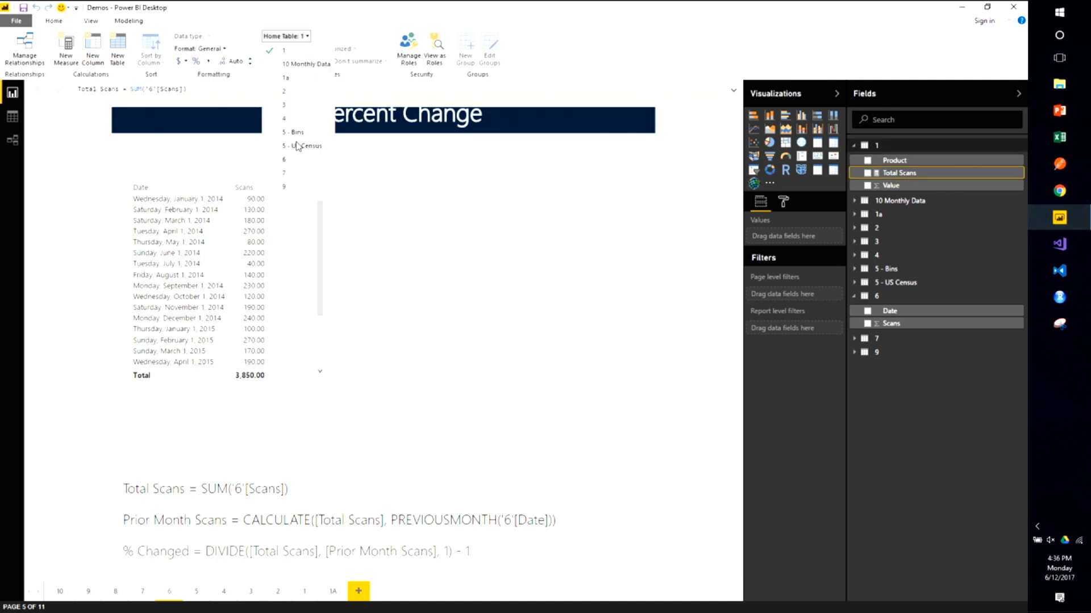
click(296, 163)
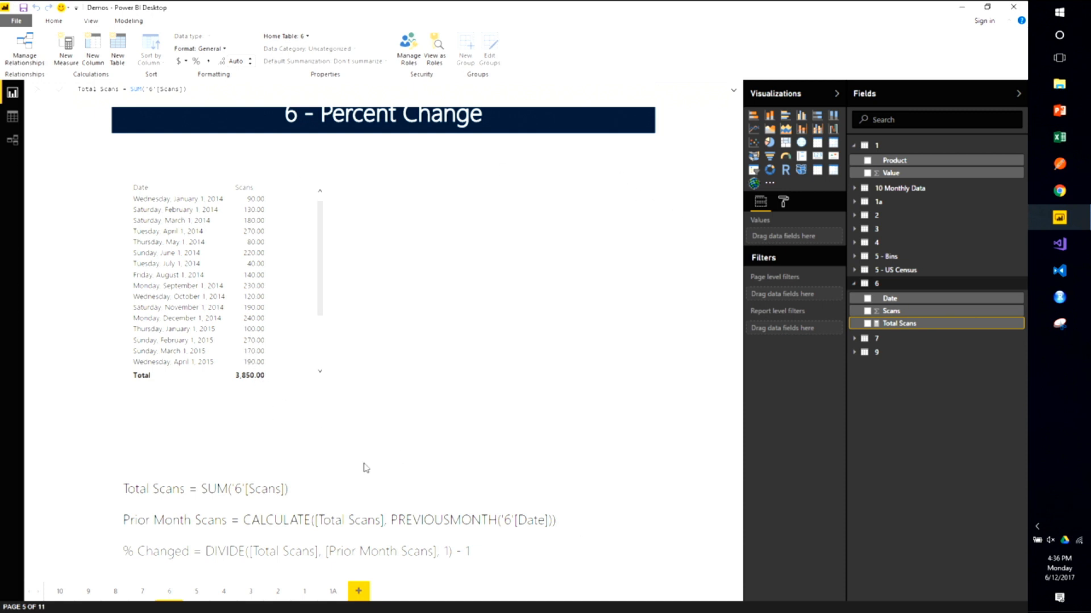
Create a measure in table 6 from the text box formula Prior Month Scans = CALCULATE([Total Scans], PREVIOUSMONTH('6'[Date]))
drag(572, 526, 120, 517)
key(ctrl+c)
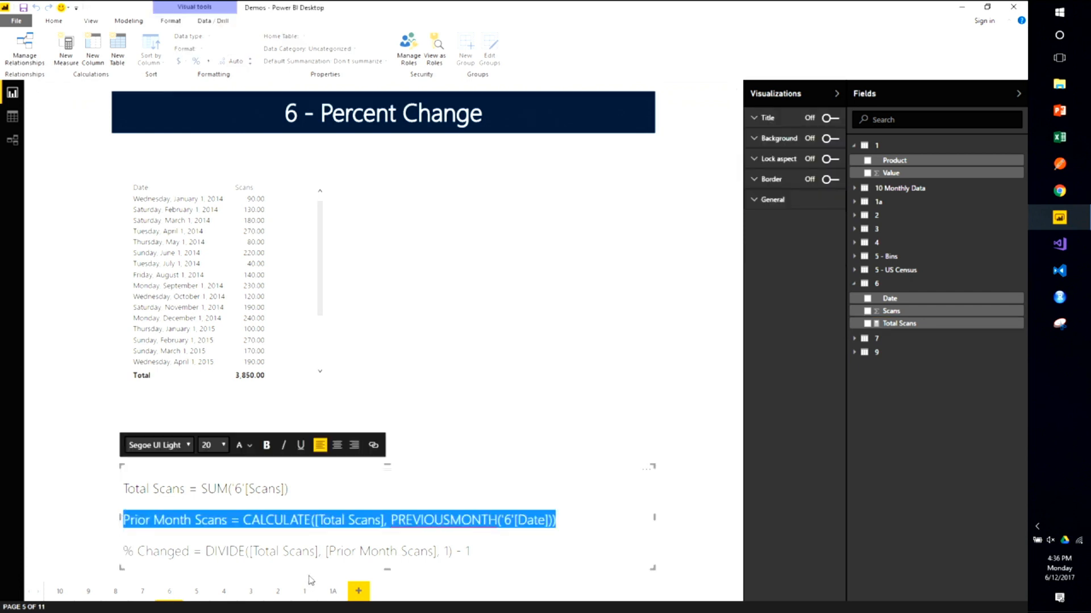
click(904, 286)
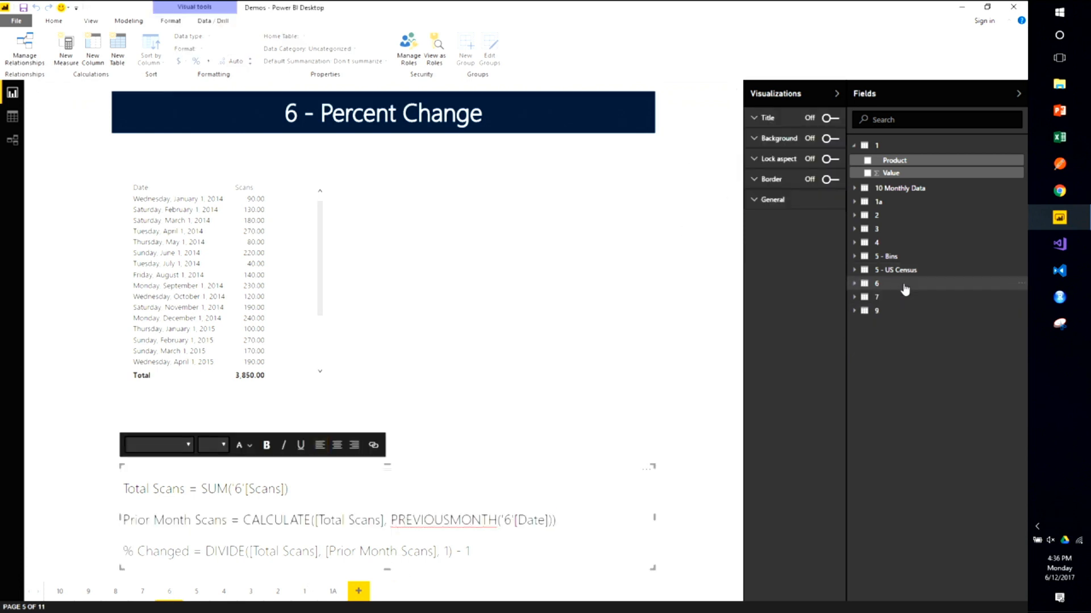
click(50, 24)
click(501, 44)
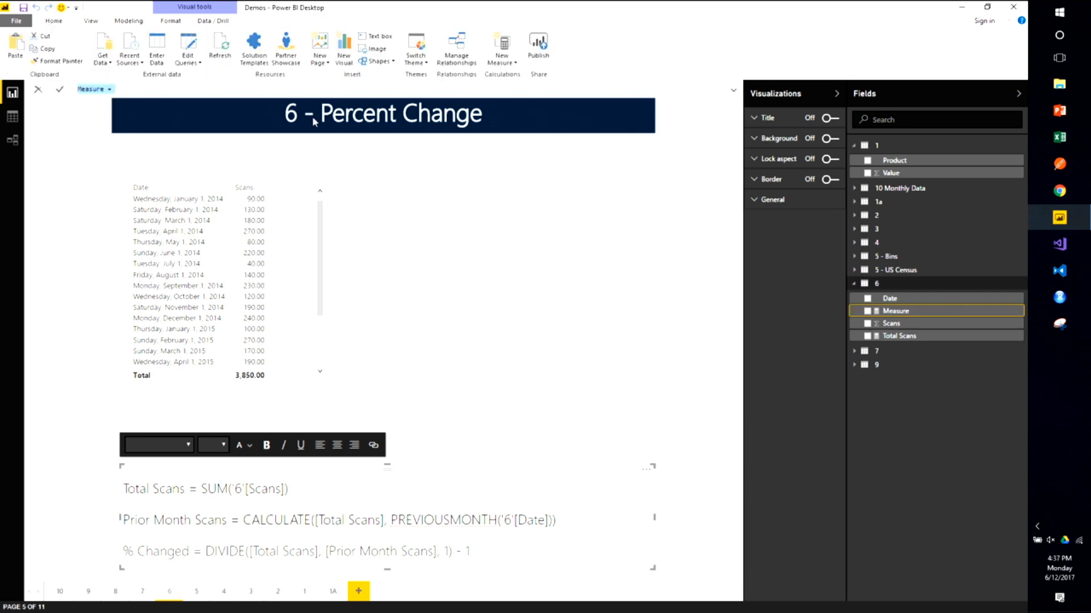
key(ctrl+v)
key(Return)
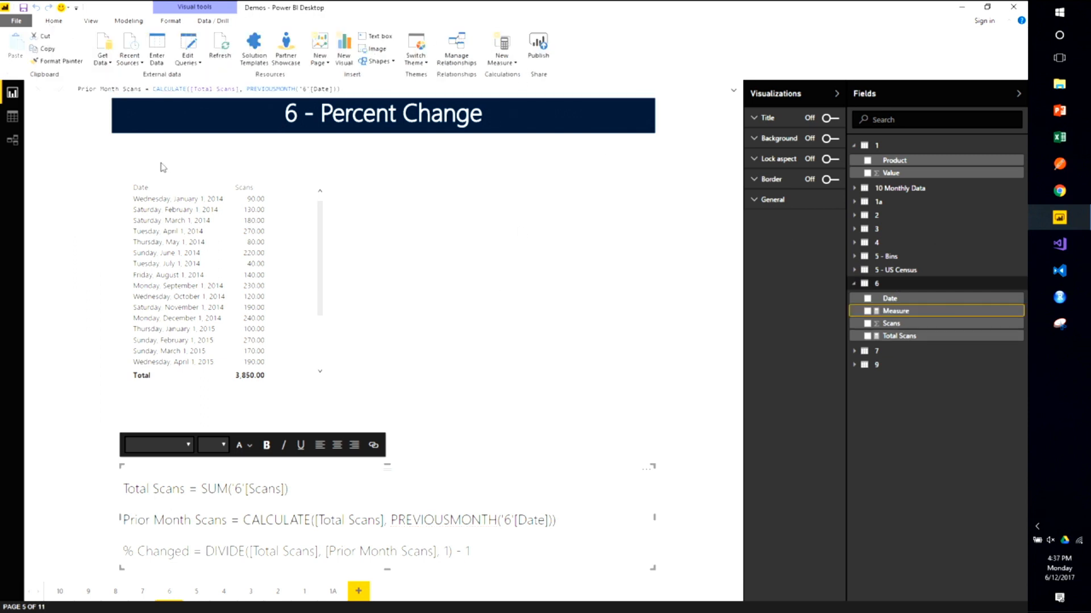
Widen the scans table on the Percent Change page and add the Total Scans and Prior Month Scans measures to it
click(444, 341)
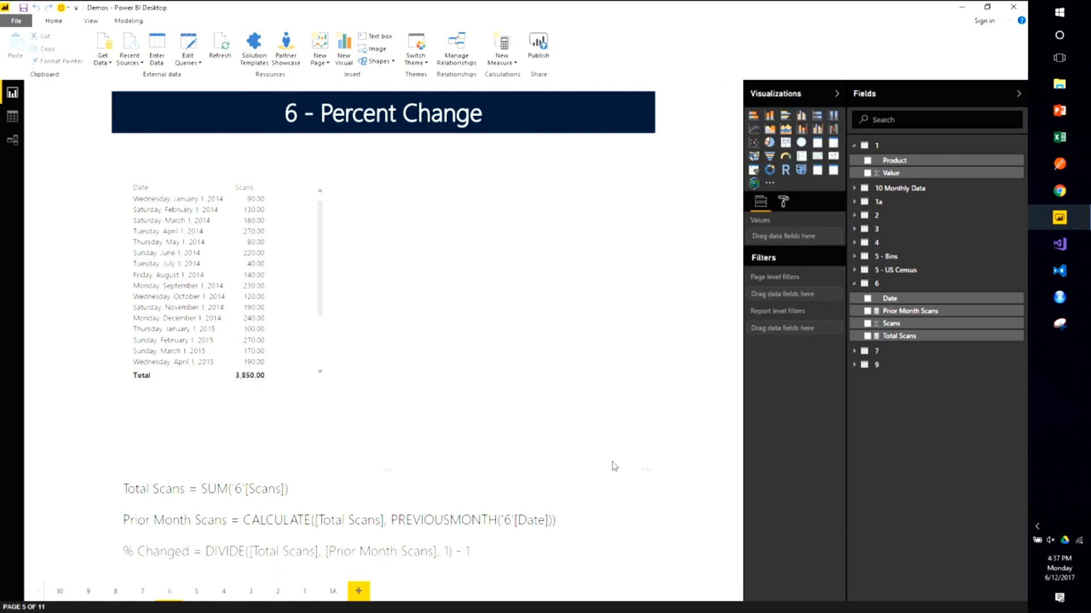
click(328, 282)
drag(329, 276, 376, 286)
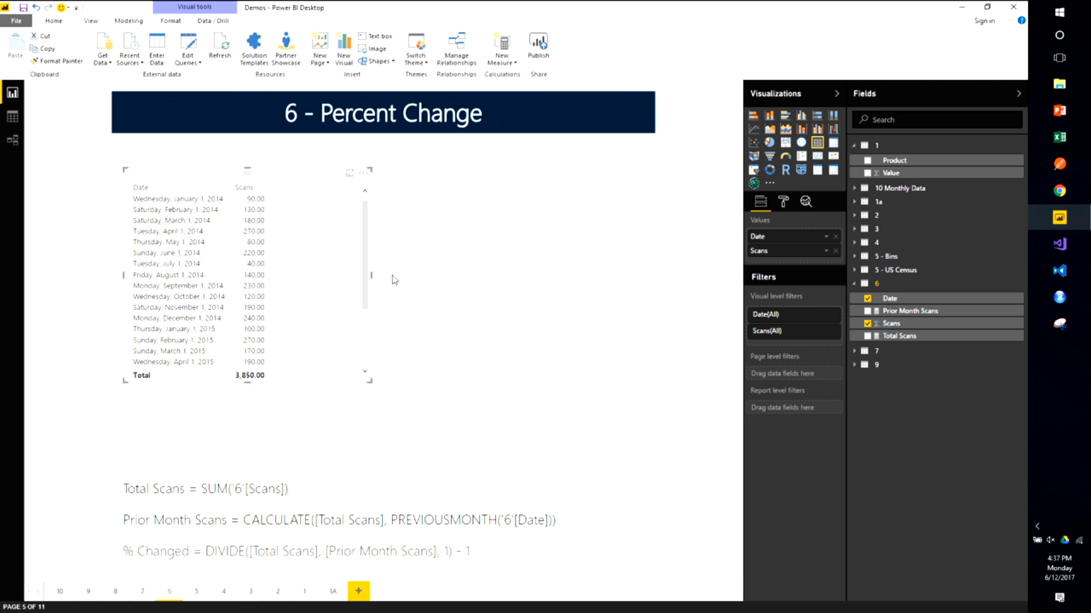
drag(912, 312, 318, 239)
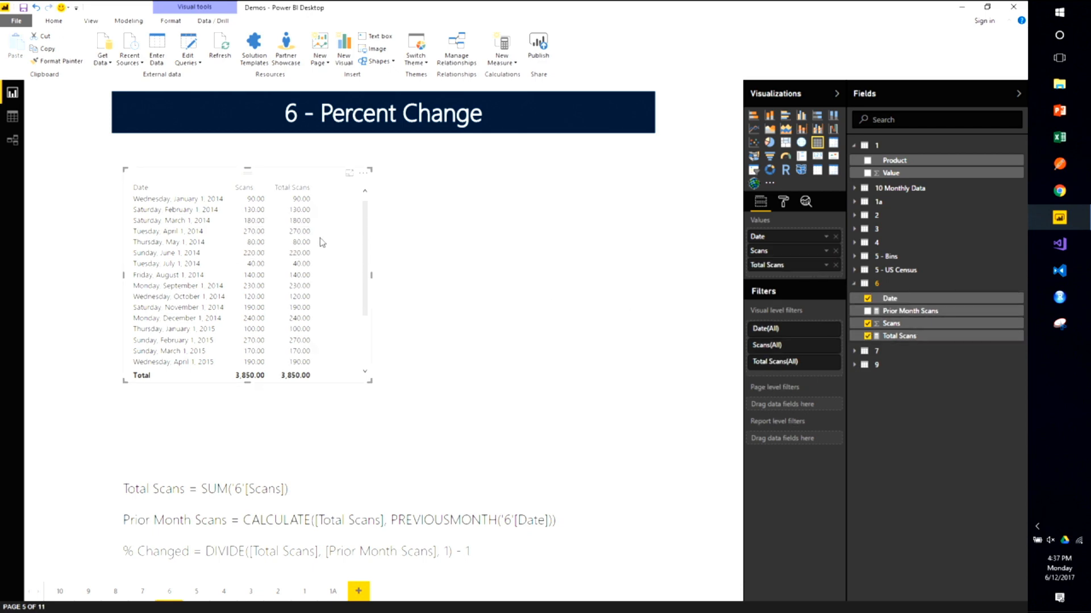
drag(888, 313, 276, 243)
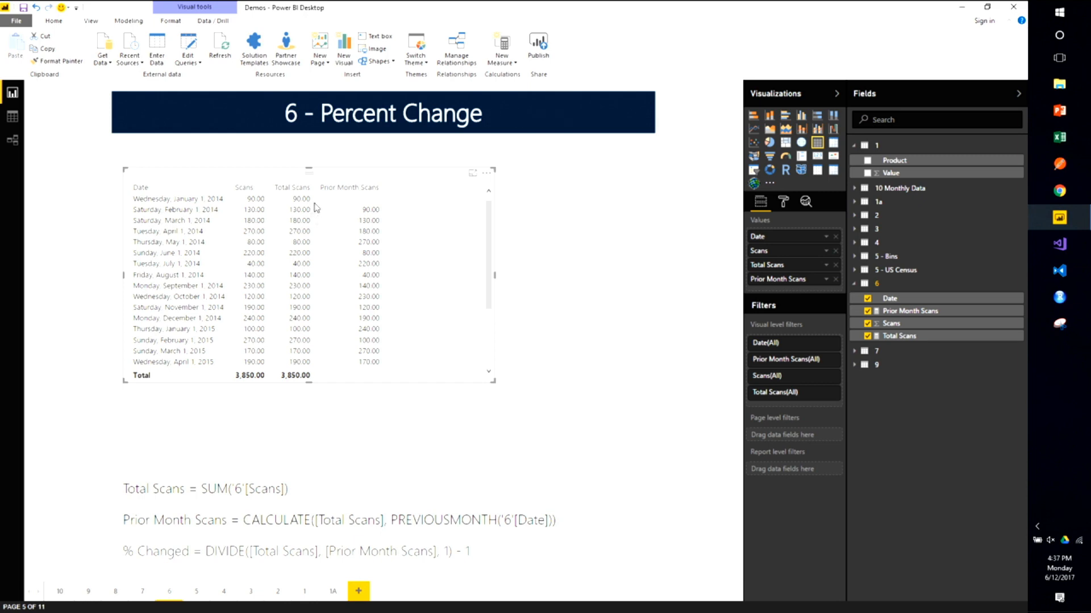
Create a measure in table 6 from the text box formula % Changed = DIVIDE([Total Scans], [Prior Month Scans], 1) - 1
click(483, 550)
drag(466, 551, 120, 551)
key(ctrl+c)
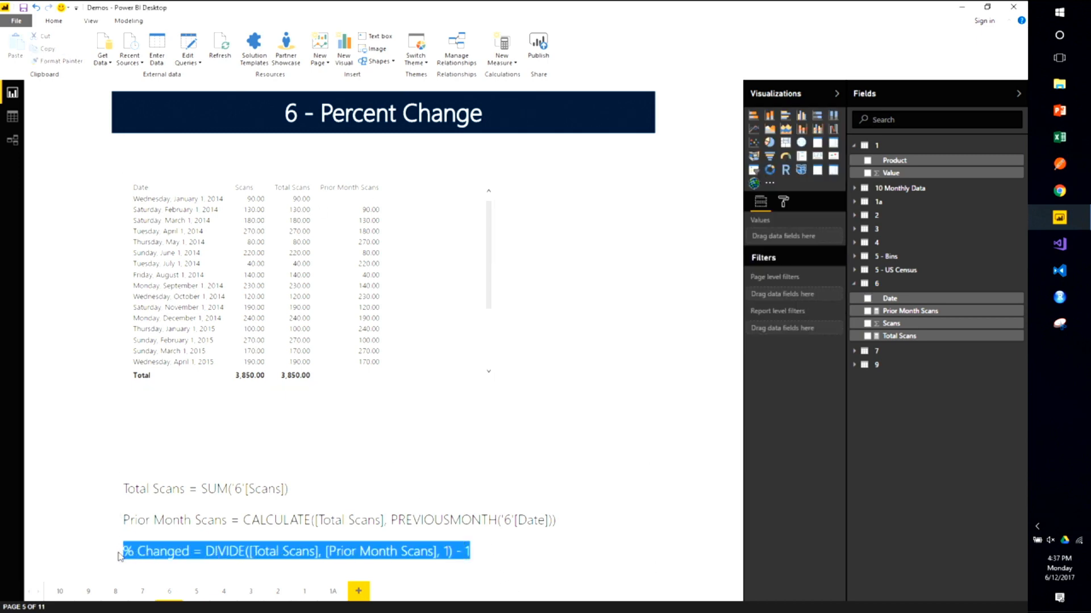
click(887, 284)
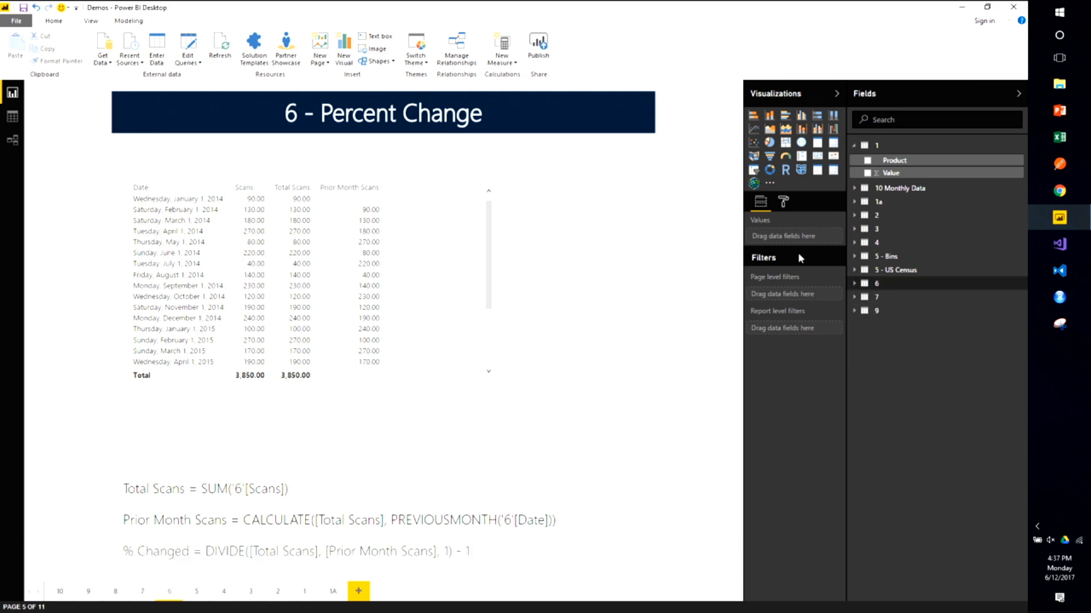
click(869, 284)
click(498, 48)
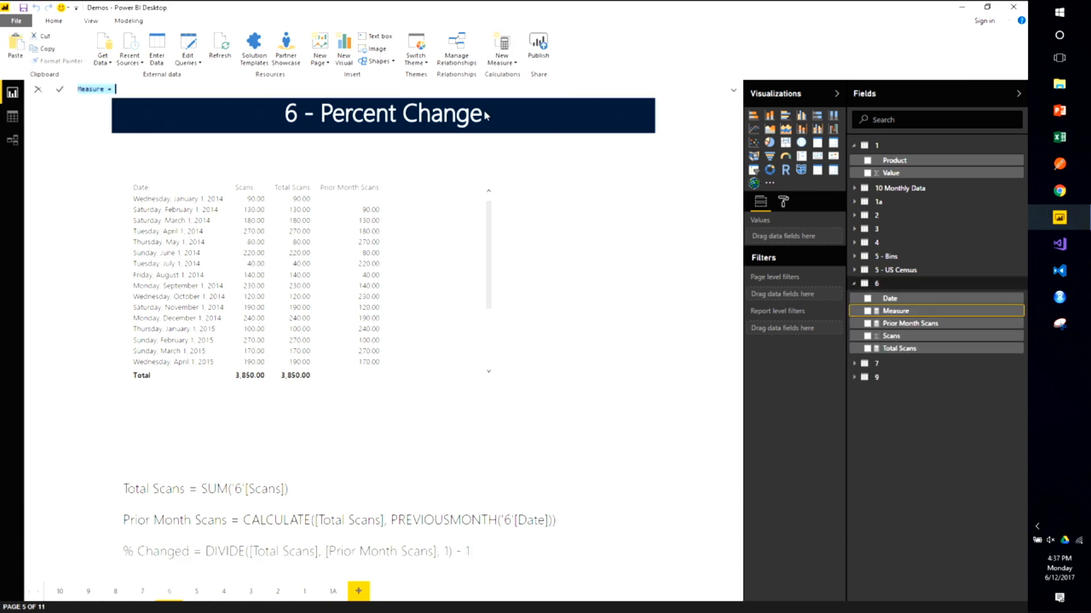
key(ctrl+v)
key(Return)
Add the % Changed measure to the scans table and move the table down to free space below the page title
drag(902, 308, 420, 244)
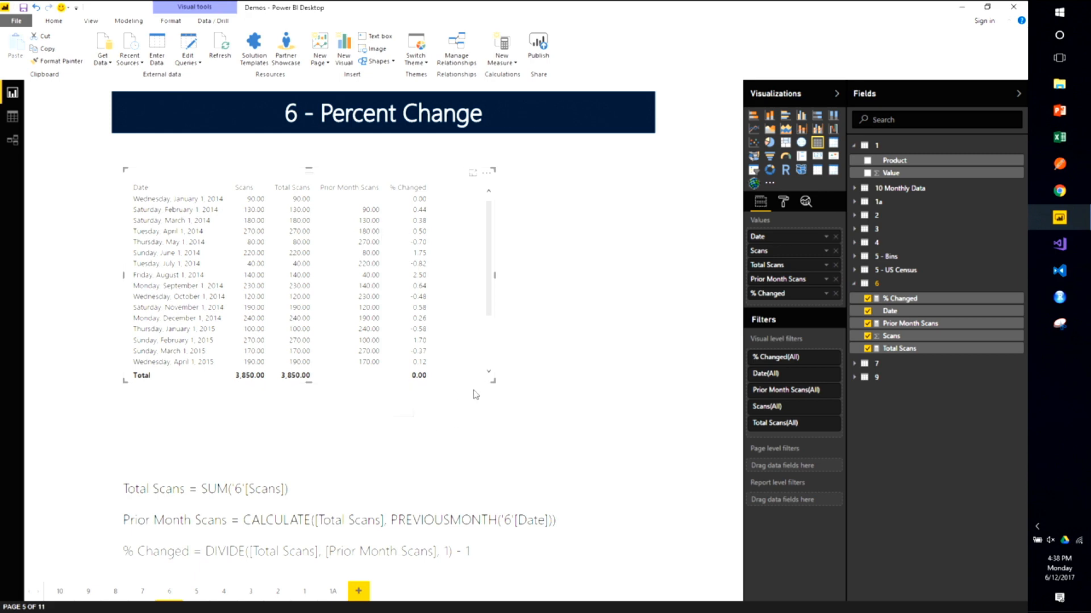
drag(348, 177, 362, 371)
Insert a stacked column chart below the page title with plain Date as the axis and % Changed as the value
click(433, 202)
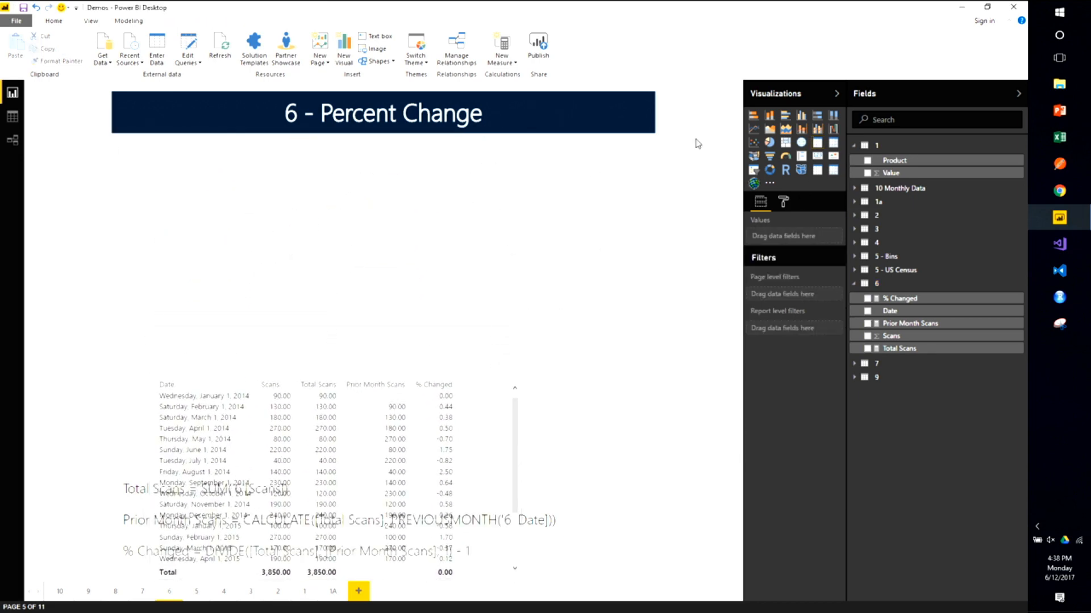
click(770, 116)
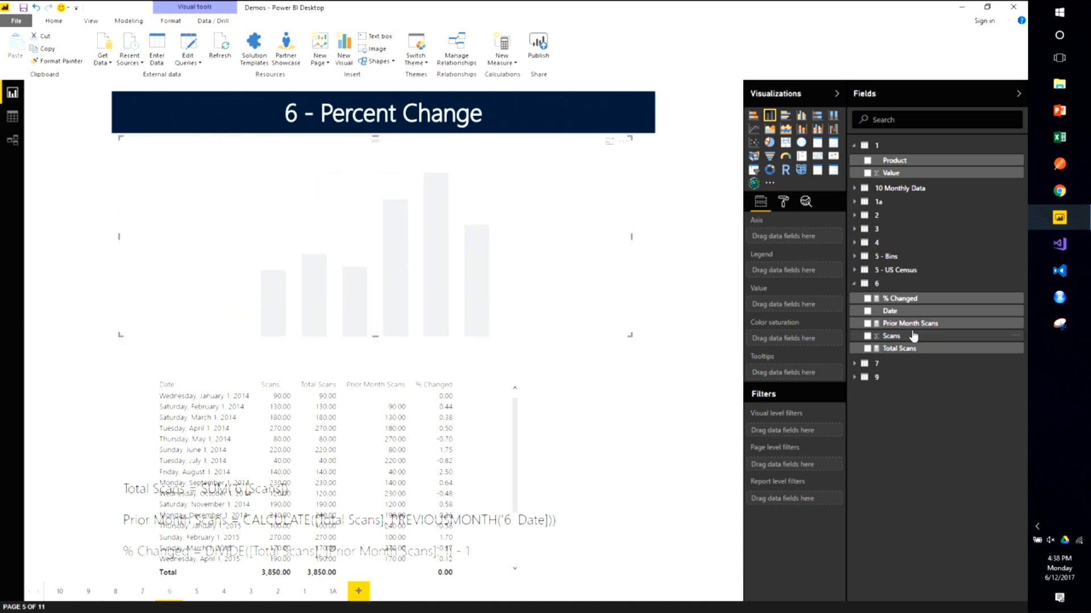
drag(904, 315, 815, 239)
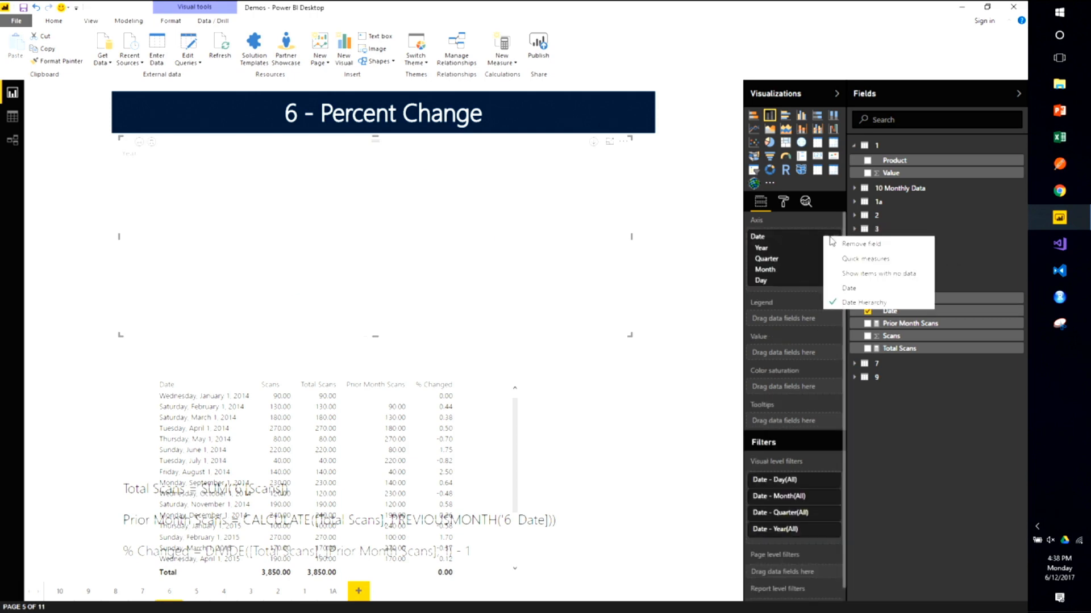
click(852, 290)
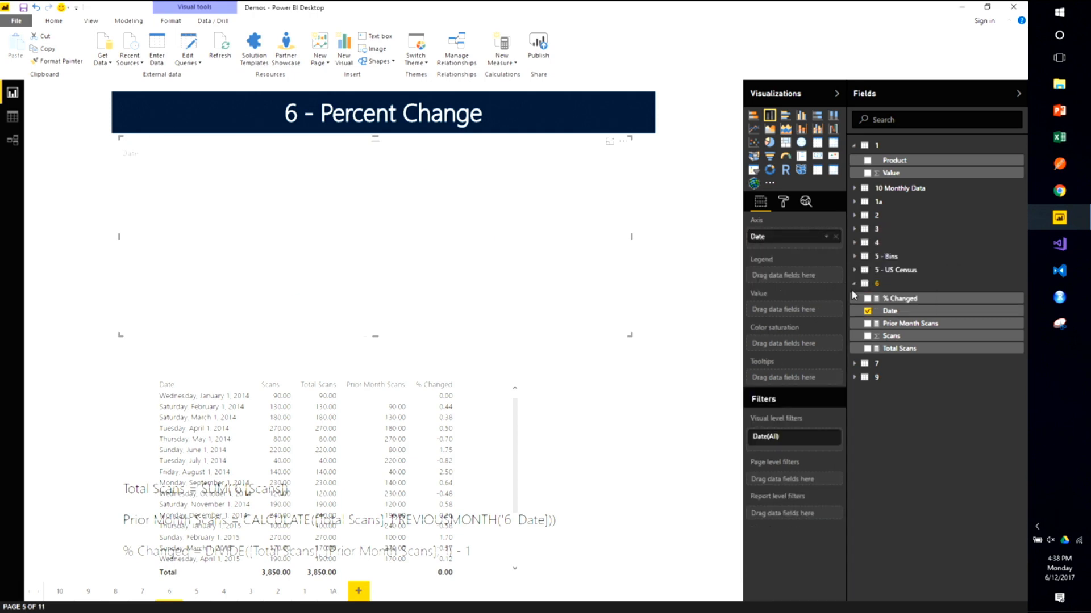
drag(895, 299, 816, 312)
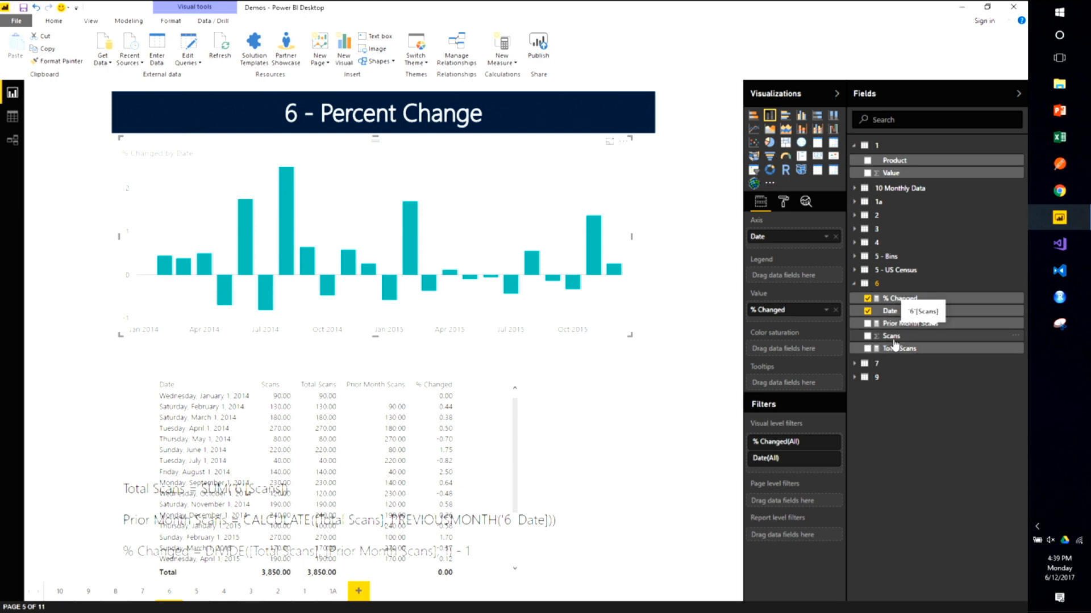
Use % Changed as the chart's color saturation and turn on diverging data colors with red as the minimum color
drag(899, 305, 795, 355)
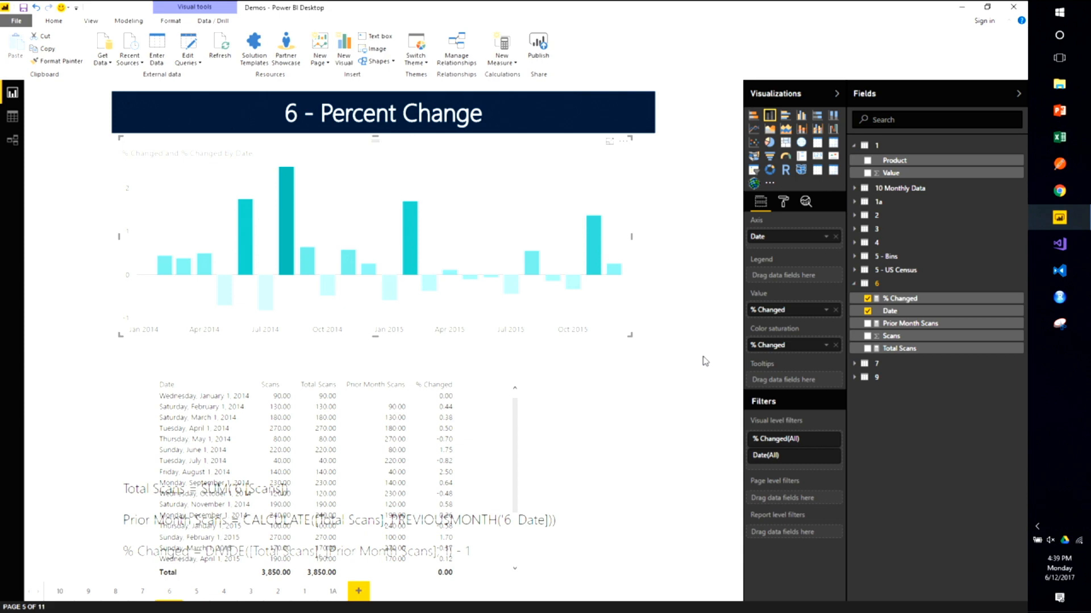
click(782, 203)
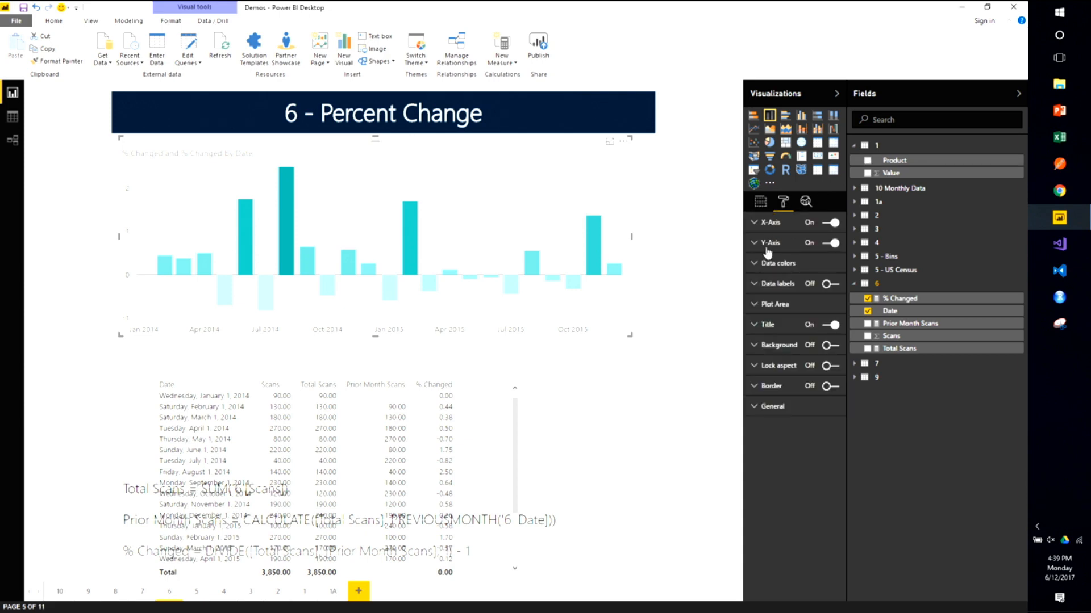
click(757, 266)
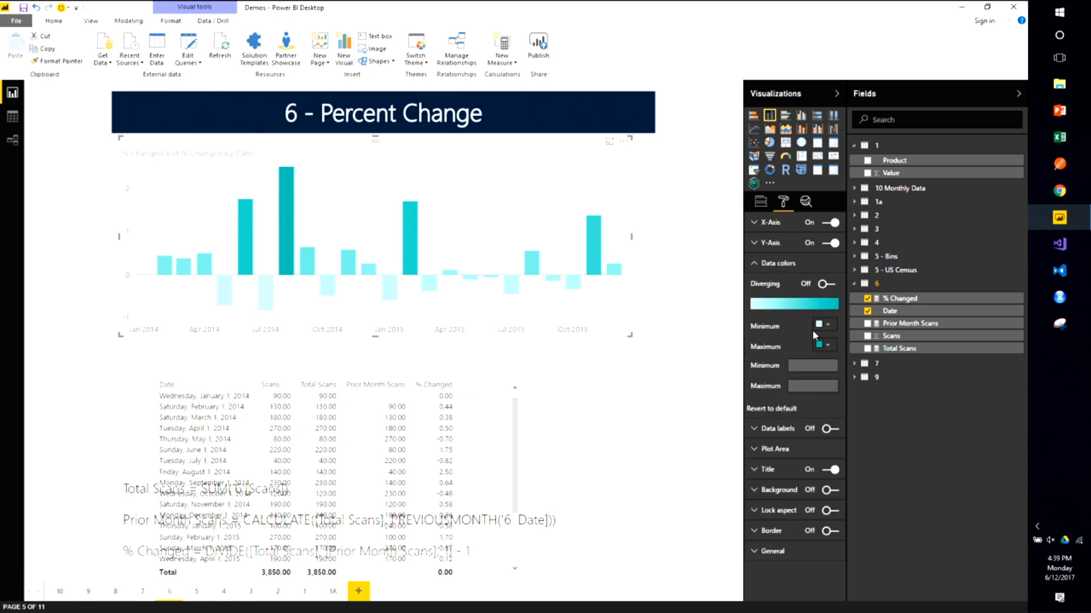
click(824, 285)
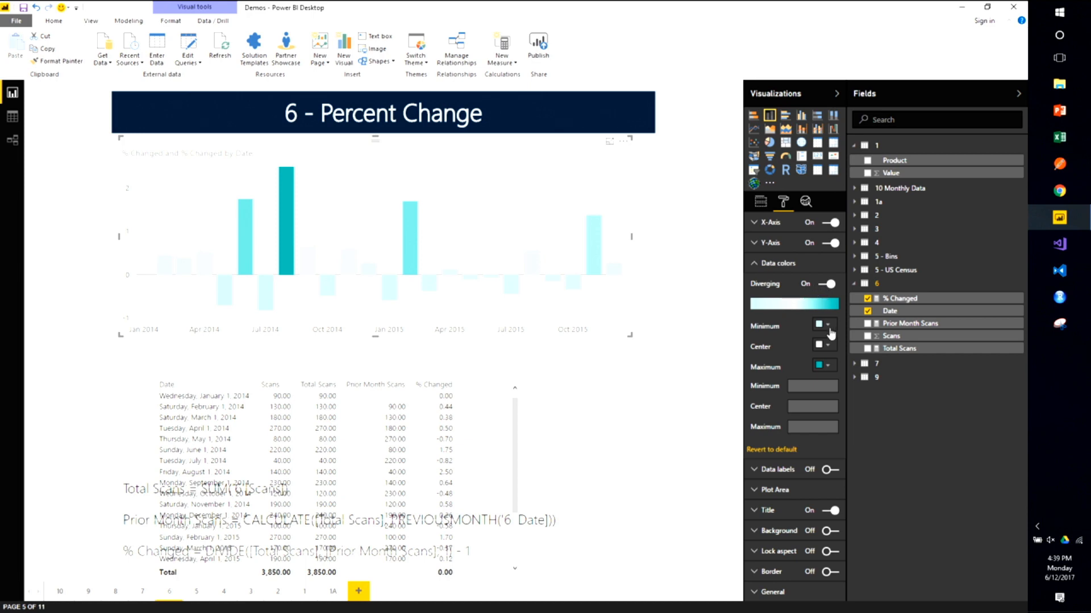
click(828, 325)
click(783, 350)
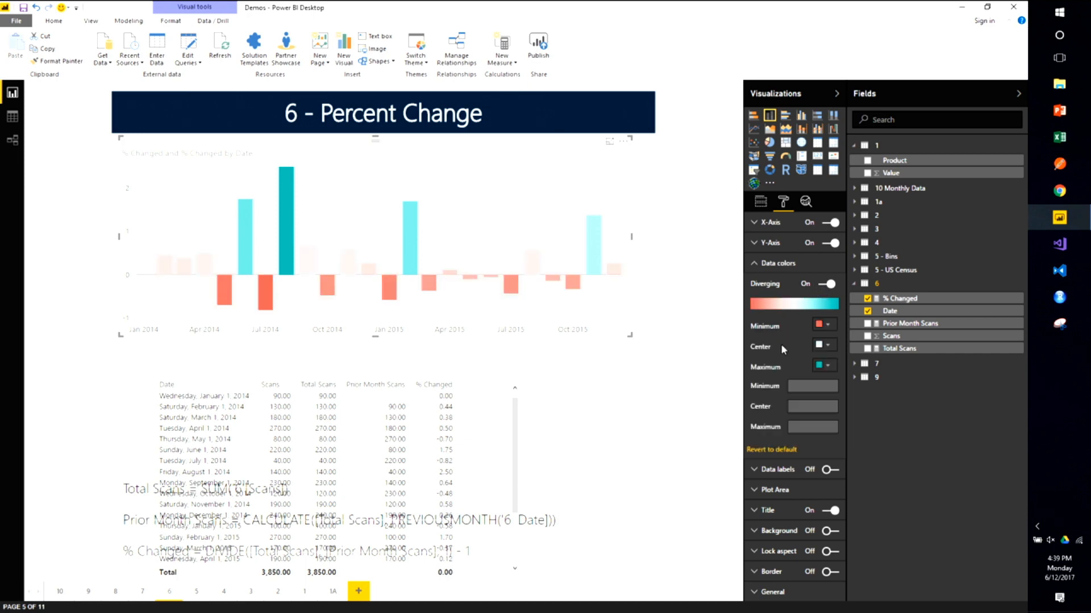
Pick teal as the maximum color and set the center value of the chart's diverging data colors to 0
click(827, 365)
click(765, 395)
click(806, 407)
text(0)
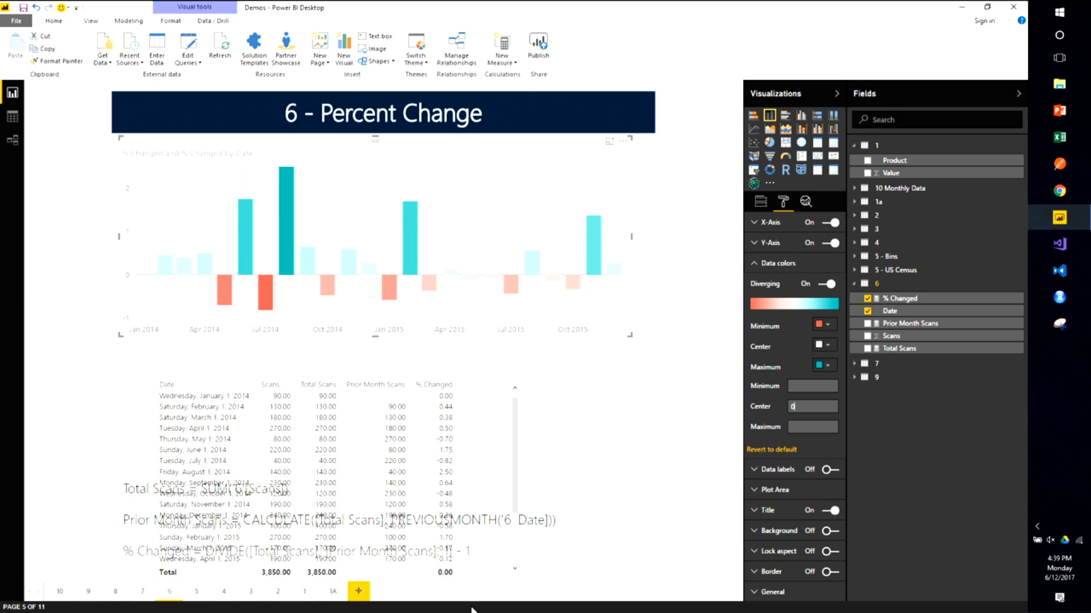
Go to page 5, Histograms, collapse the fields of table 6 and expand those of table 5 - Bins
click(197, 591)
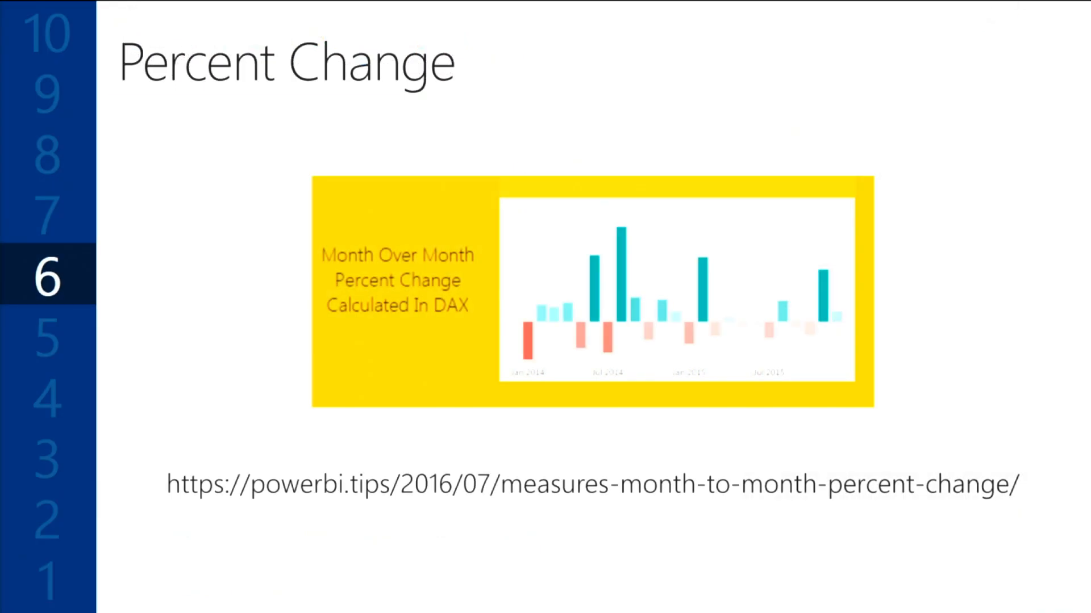
key(Right)
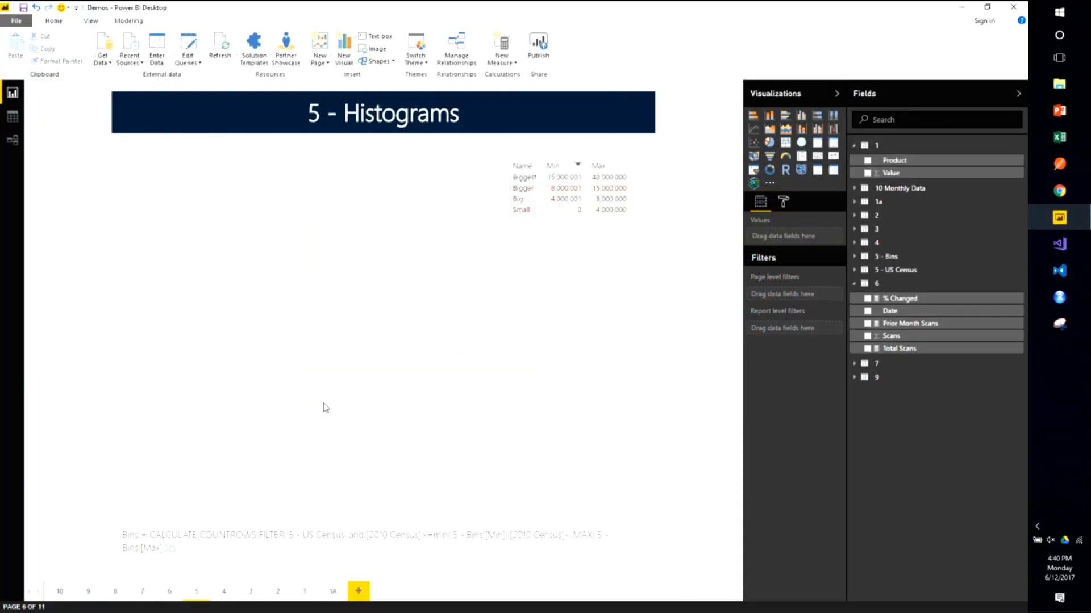
click(854, 283)
click(889, 257)
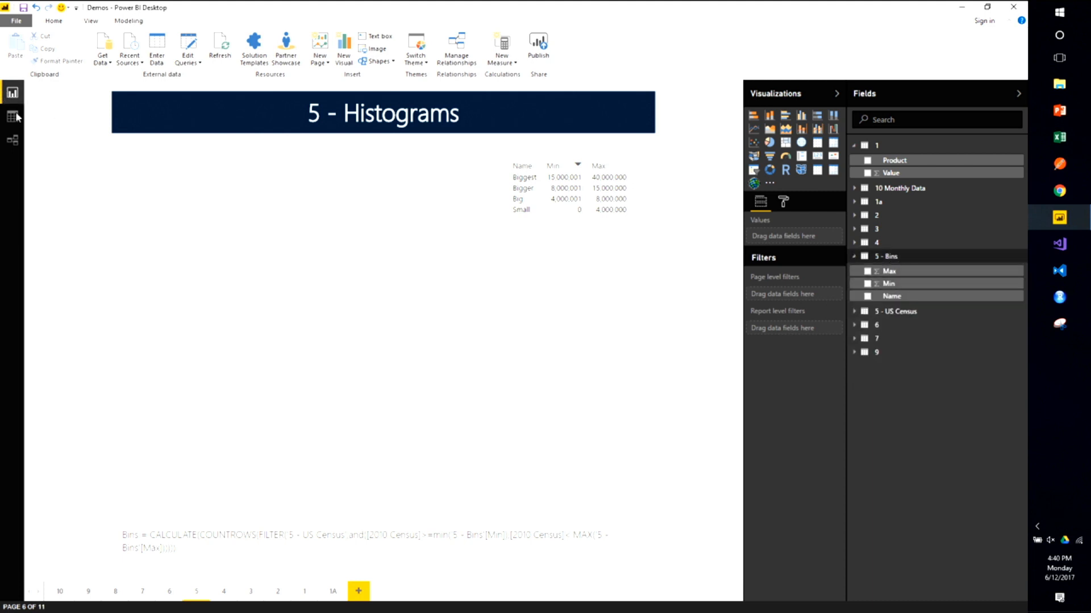
Show the model relationships, shift the 5 - Bins and 5 - US Census tables slightly, and return to the report page
click(10, 143)
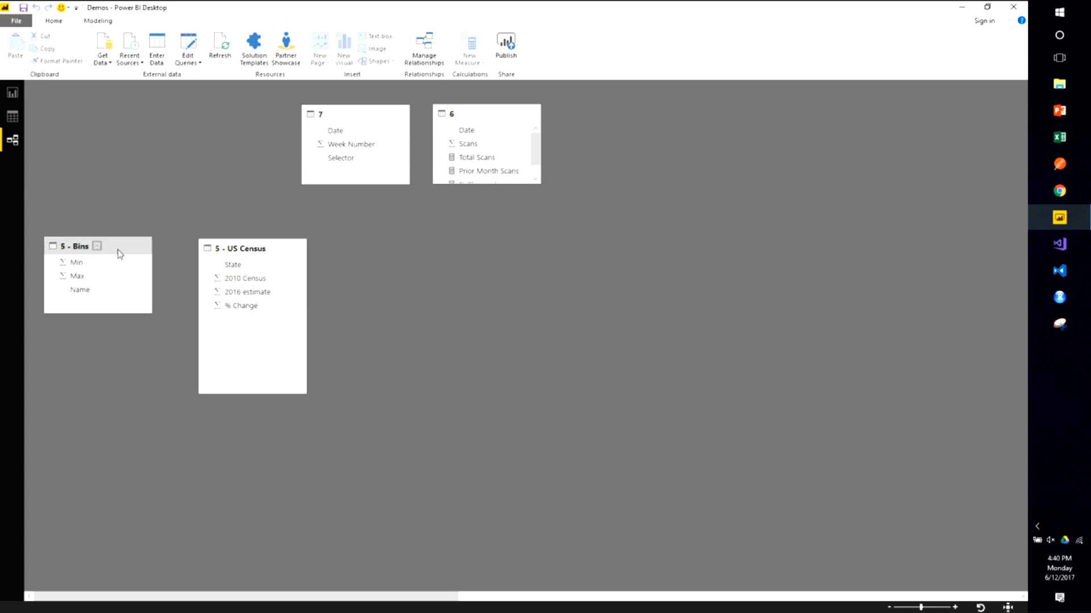
drag(114, 248, 131, 246)
drag(254, 254, 278, 248)
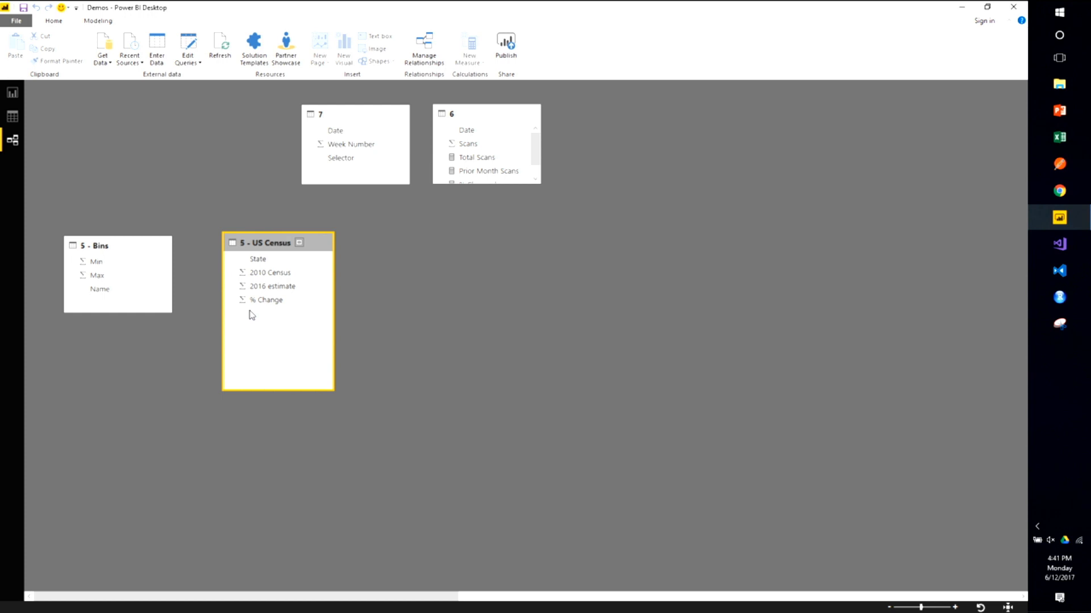
click(12, 93)
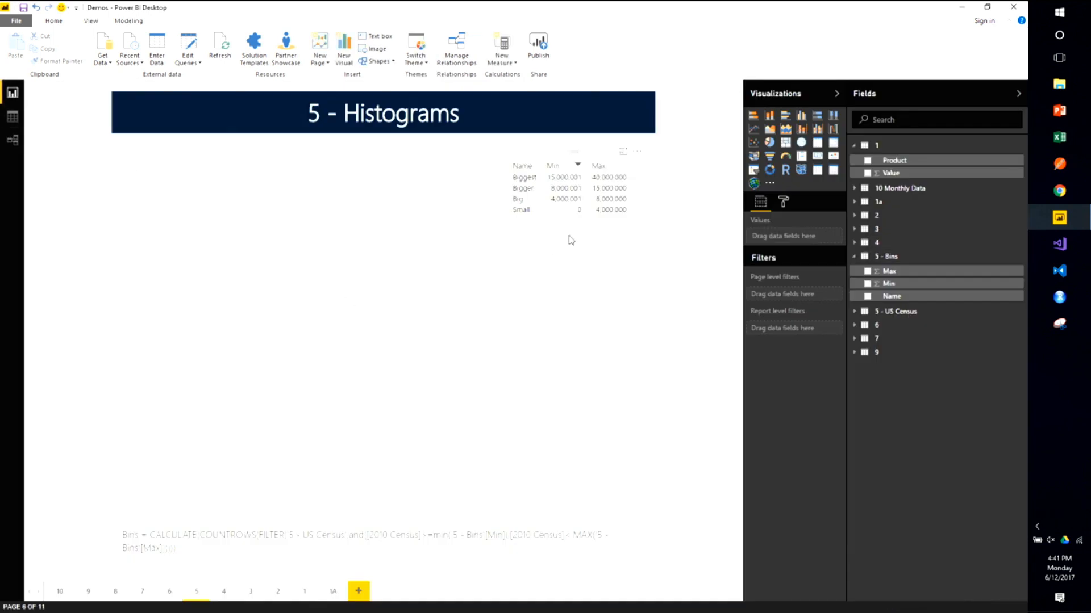
Create the Bins measure in table 5 - US Census from the CALCULATE(COUNTROWS(FILTER(...))) formula in the Histograms page's text box
click(861, 313)
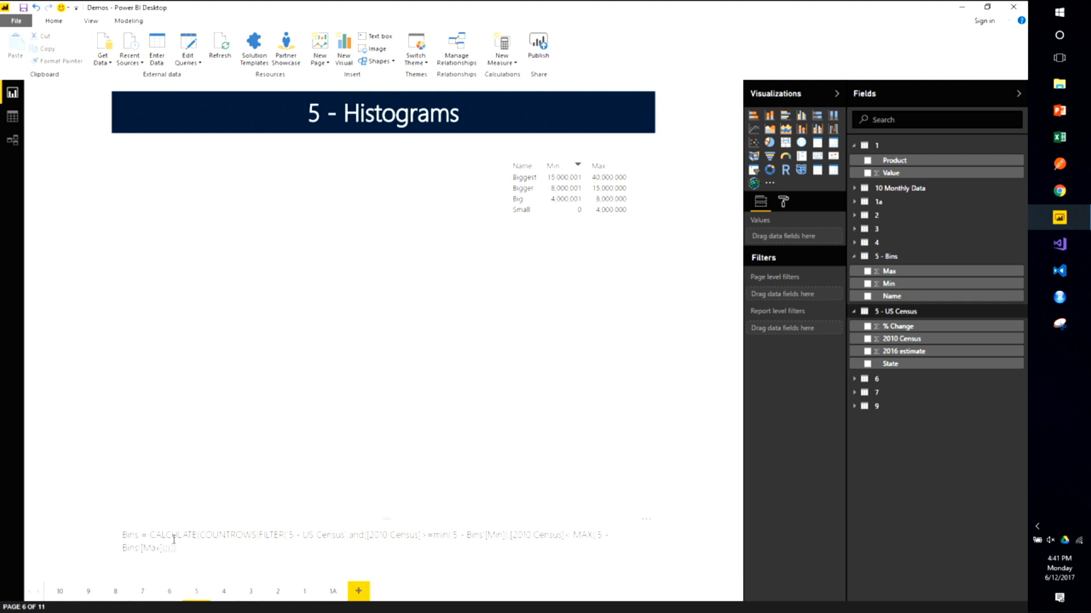
drag(195, 548, 123, 540)
key(ctrl+c)
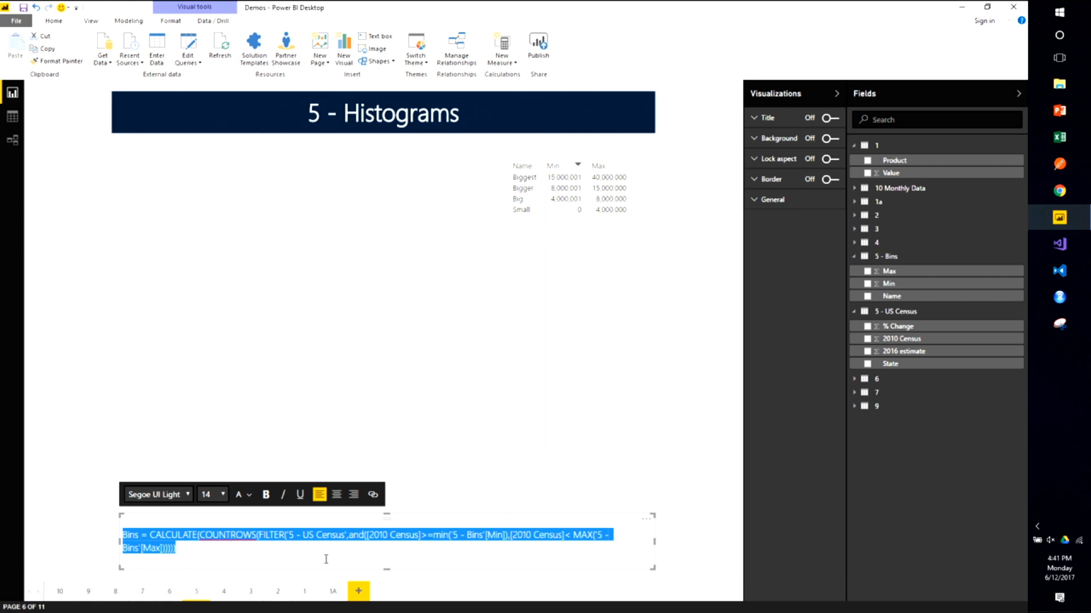
click(903, 313)
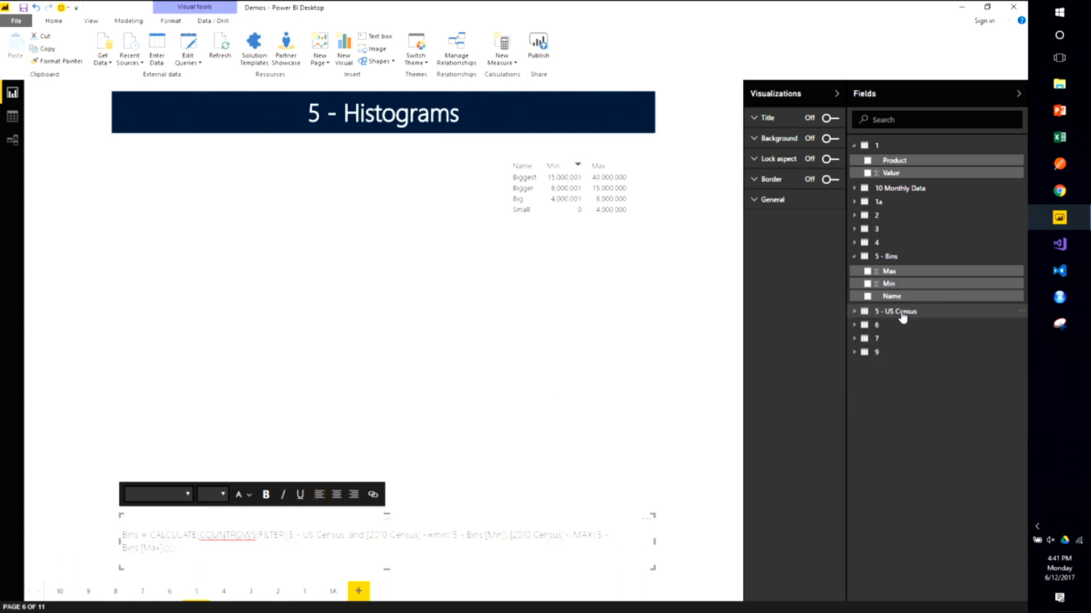
click(502, 45)
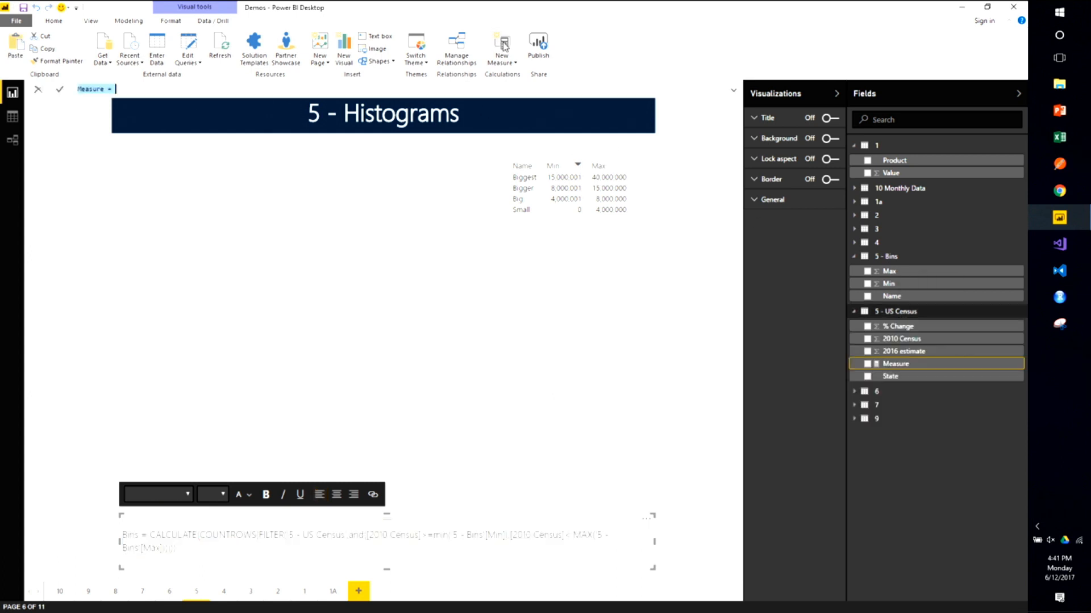
key(ctrl+v)
key(Return)
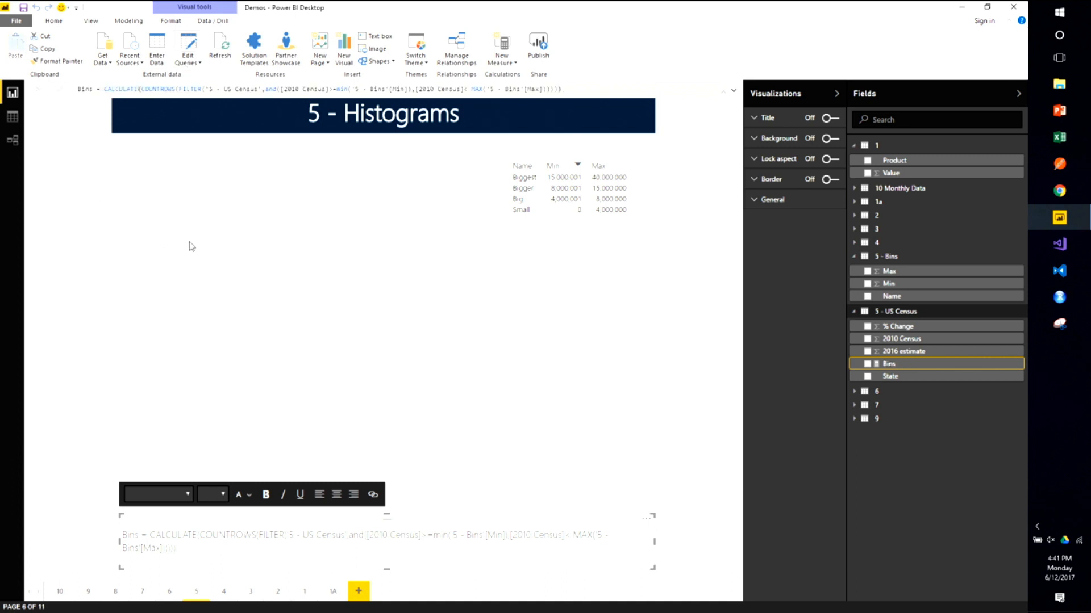
Add a filled map in the upper area of the Histograms page and use State from 5 - US Census as its location
click(207, 252)
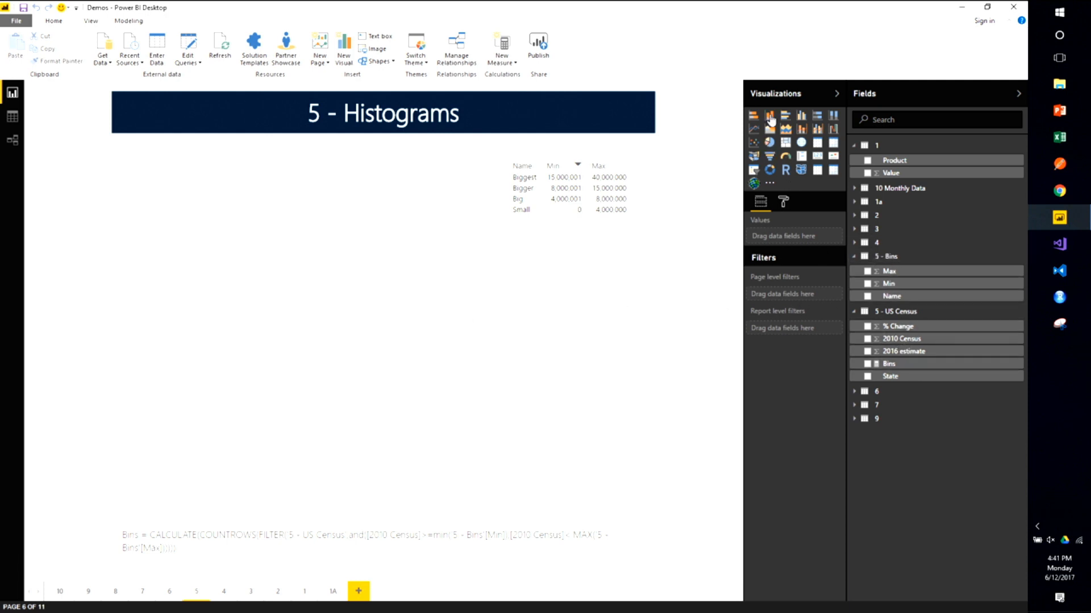
click(754, 157)
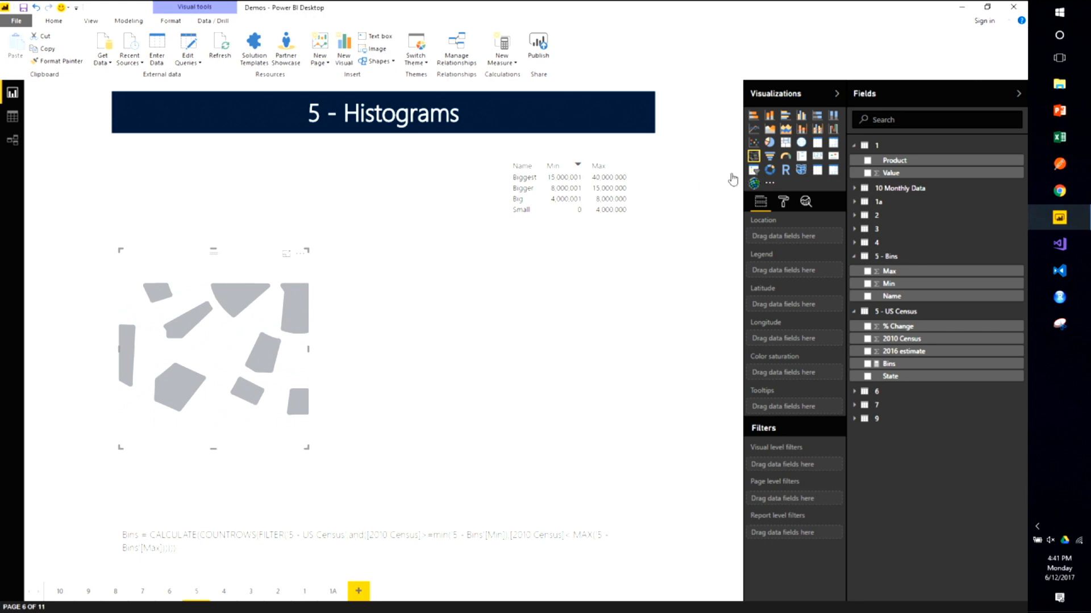
drag(241, 259, 248, 161)
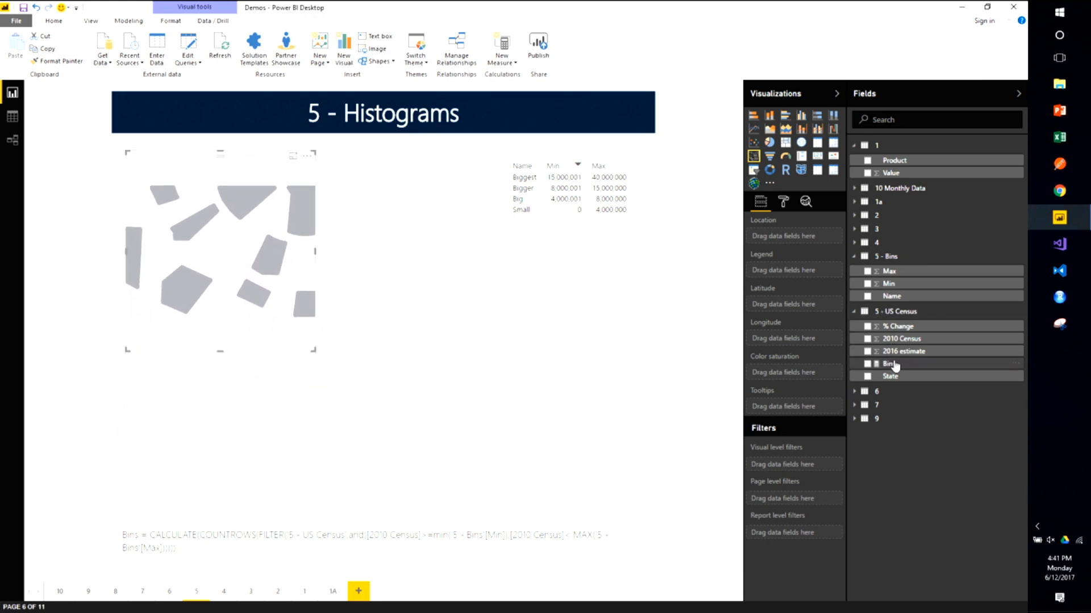
mouse_move(916, 296)
mouse_down()
mouse_move(862, 284)
mouse_move(821, 233)
mouse_move(830, 276)
mouse_move(925, 302)
mouse_up()
drag(926, 377, 829, 244)
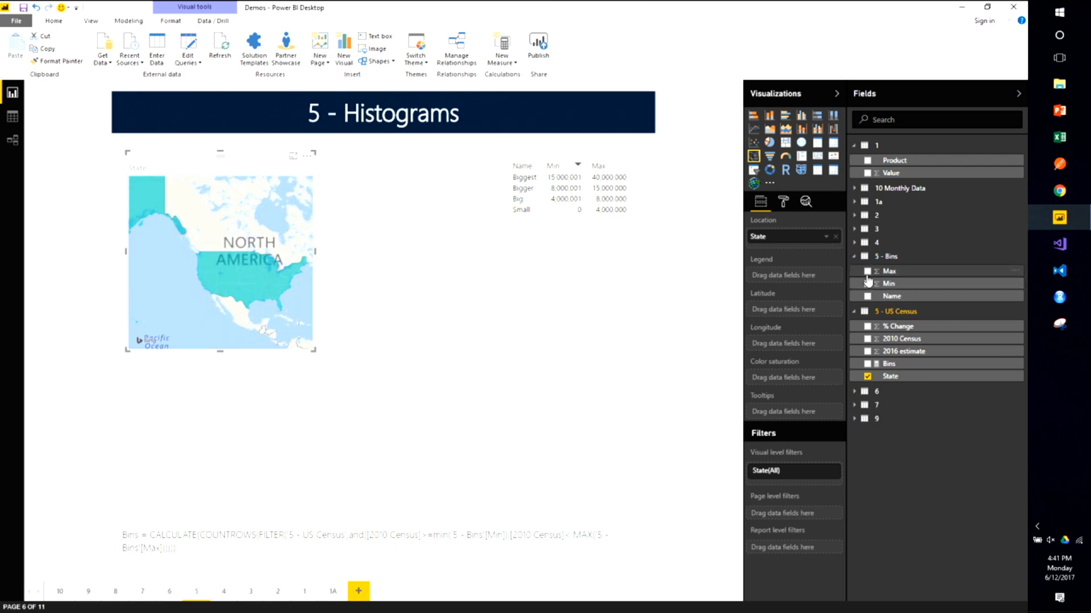
Set Name from 5 - Bins as the map's legend and the Bins measure as its color saturation
drag(893, 296, 797, 277)
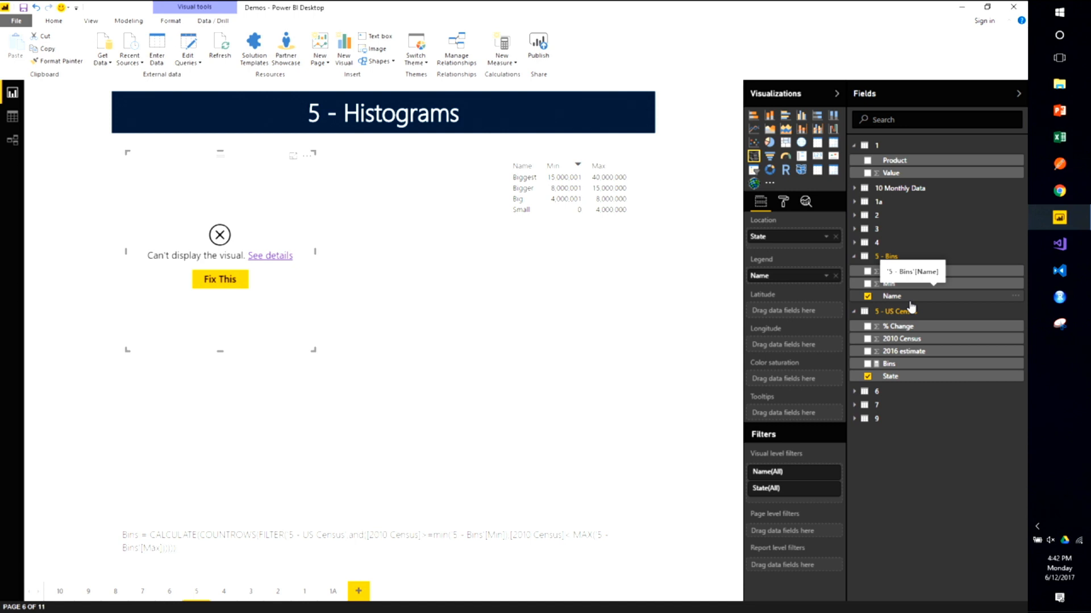
click(267, 256)
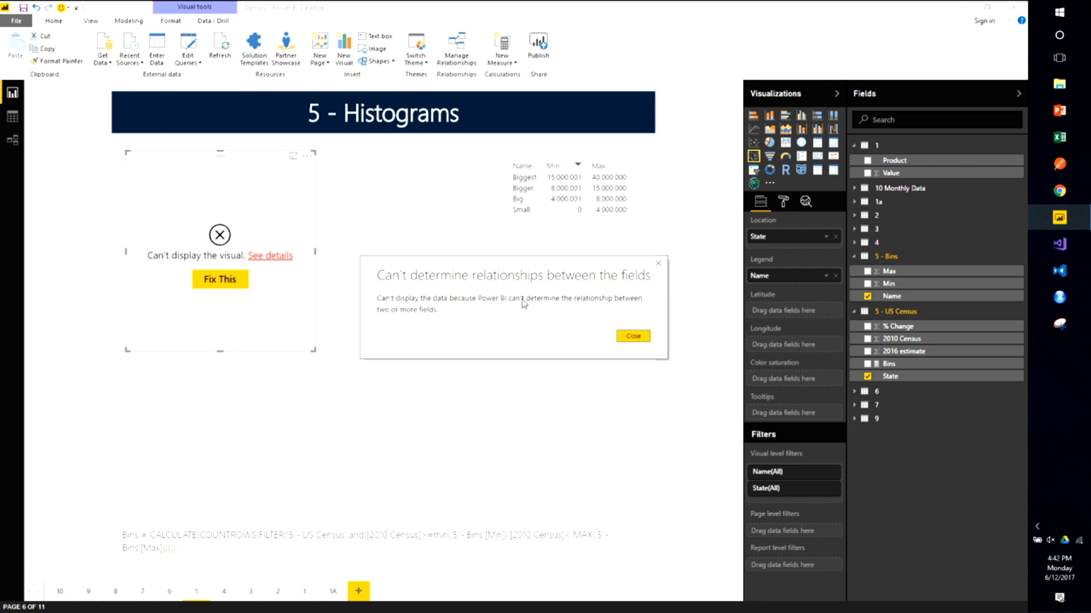
click(625, 337)
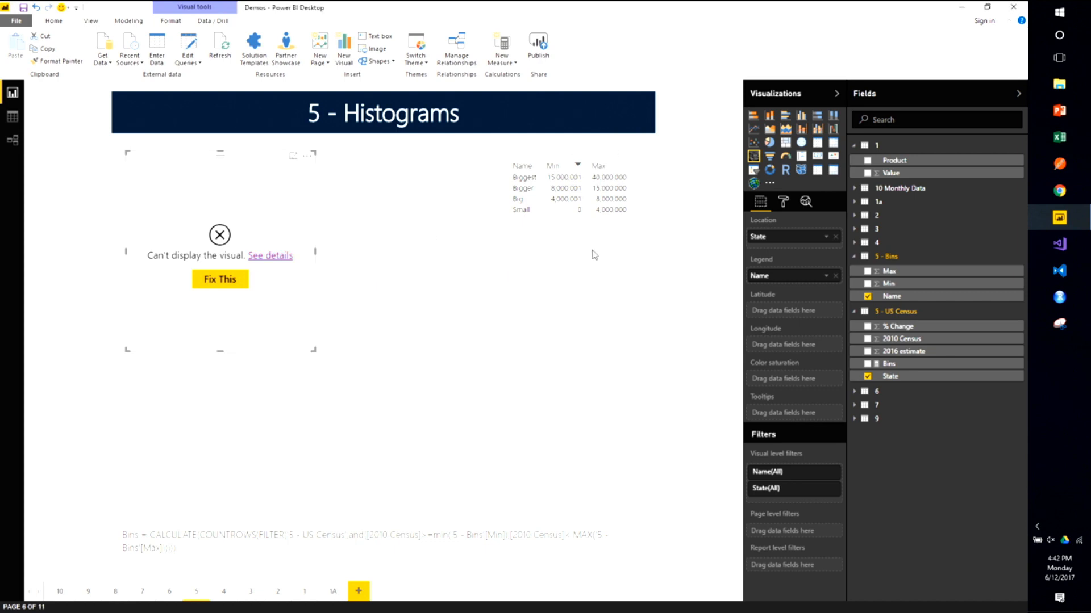
click(898, 366)
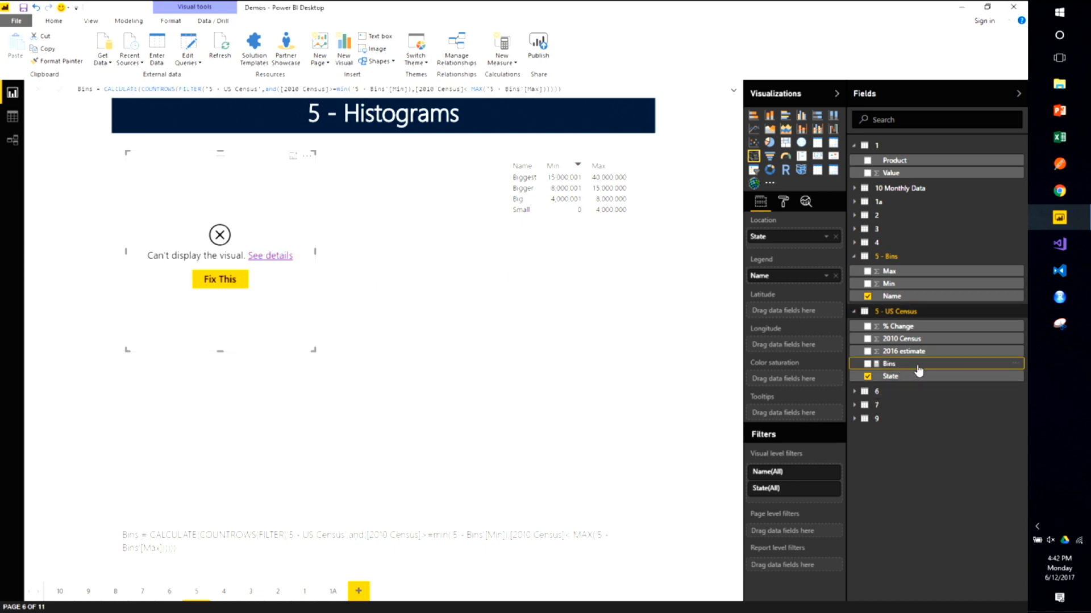
drag(903, 367, 824, 382)
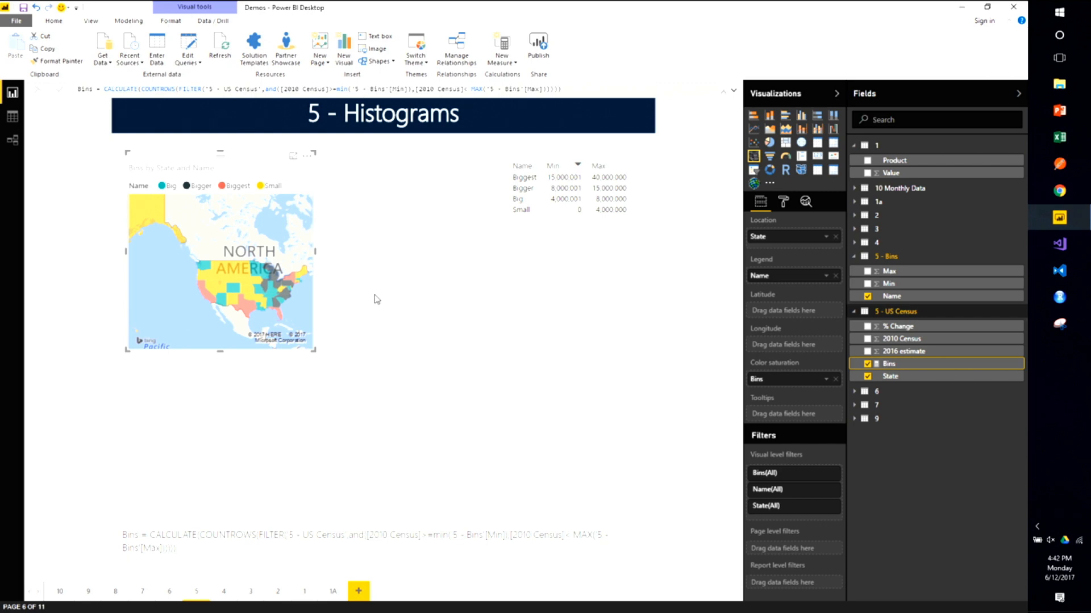
Widen the map until it nearly reaches the Name, Min and Max table, and reduce its height to free space beneath it
drag(314, 350, 339, 363)
drag(423, 375, 463, 365)
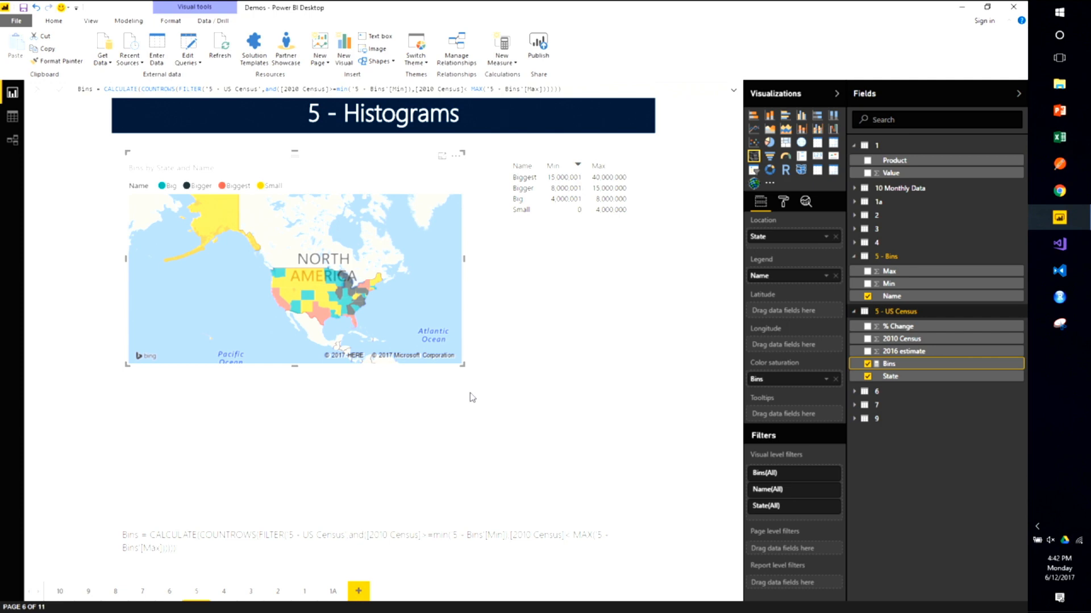
drag(463, 364, 480, 312)
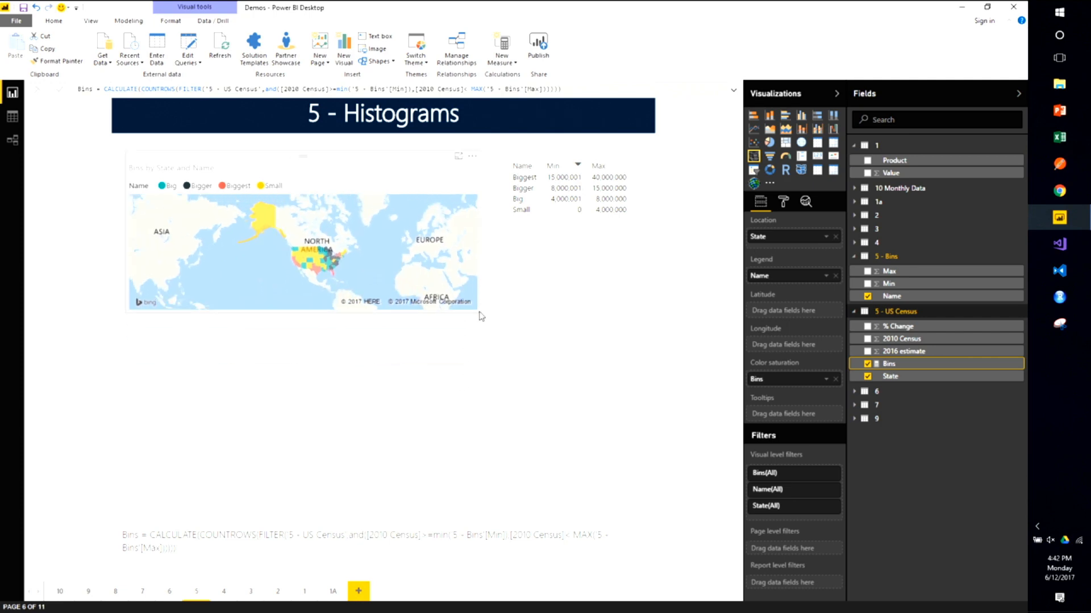
Add a wide stacked column chart below the map with Name from 5 - Bins as axis and the Bins measure as value
click(510, 346)
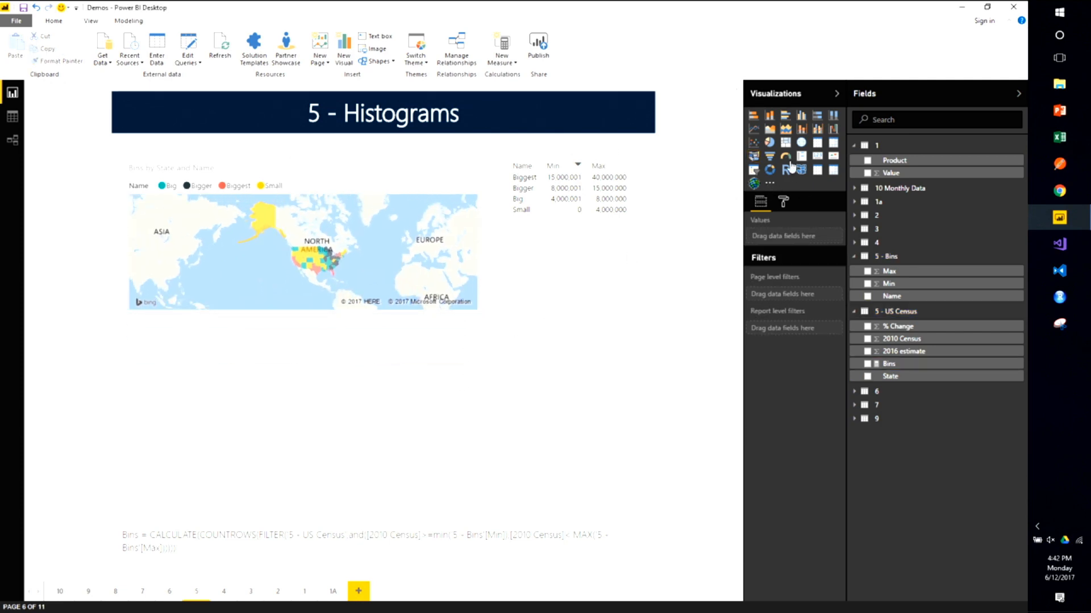
click(769, 116)
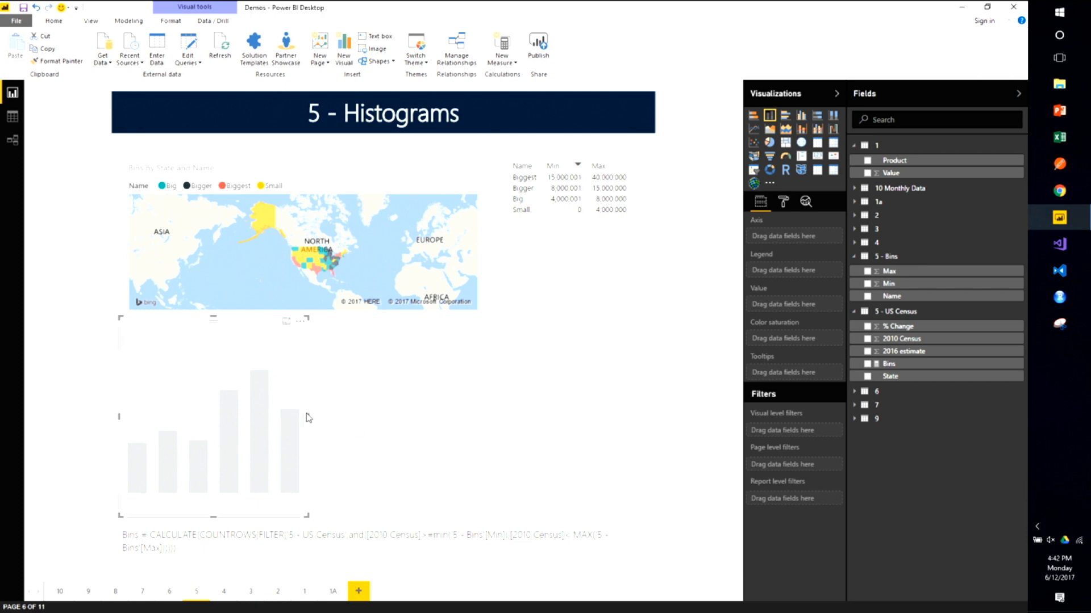
drag(308, 417, 639, 395)
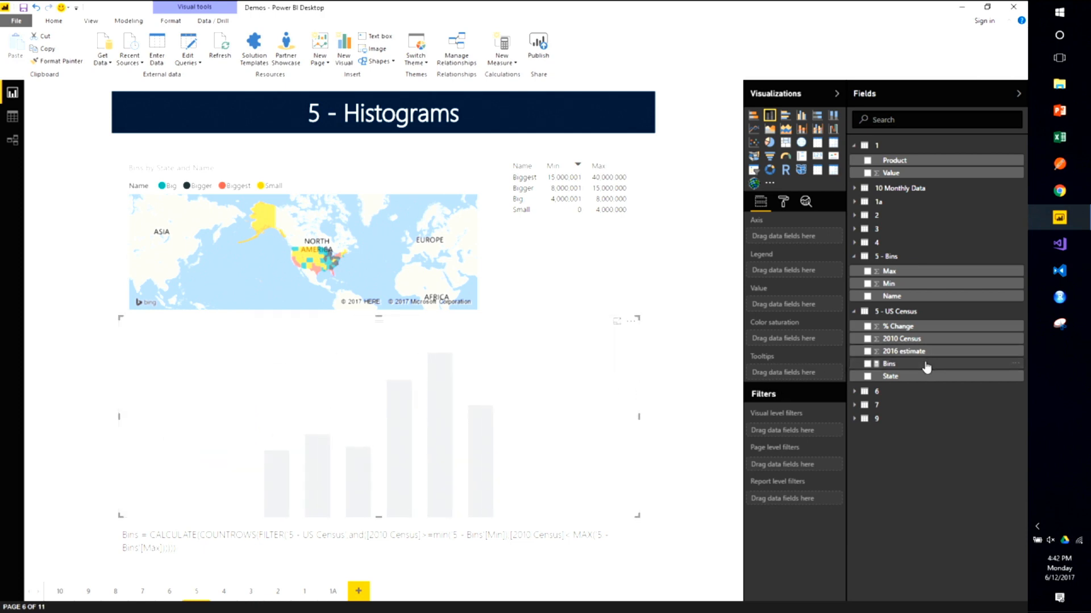
drag(923, 366, 840, 363)
drag(907, 296, 822, 239)
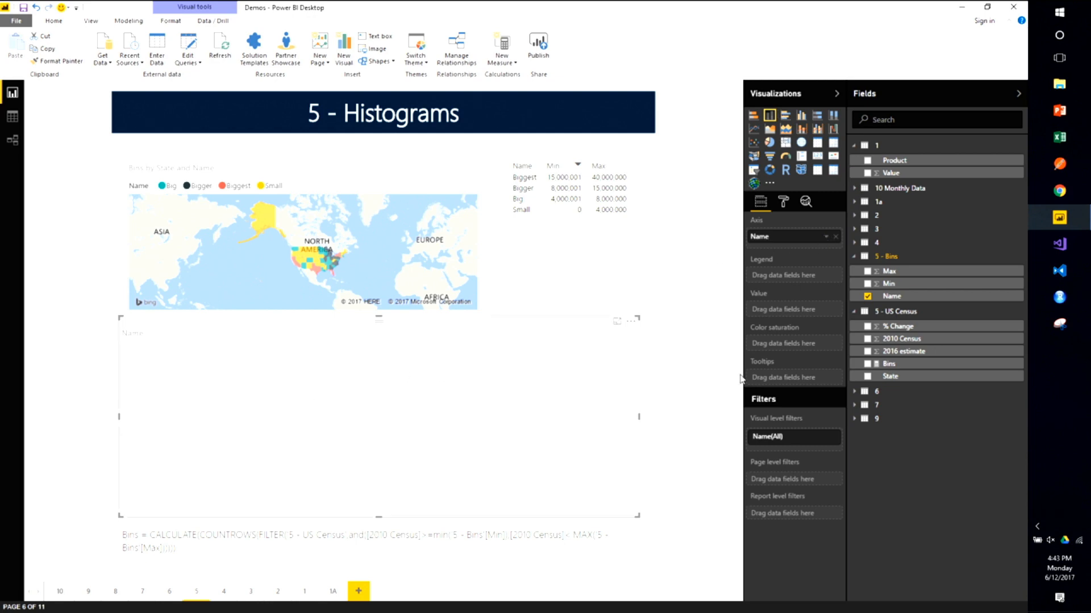
drag(890, 365, 816, 312)
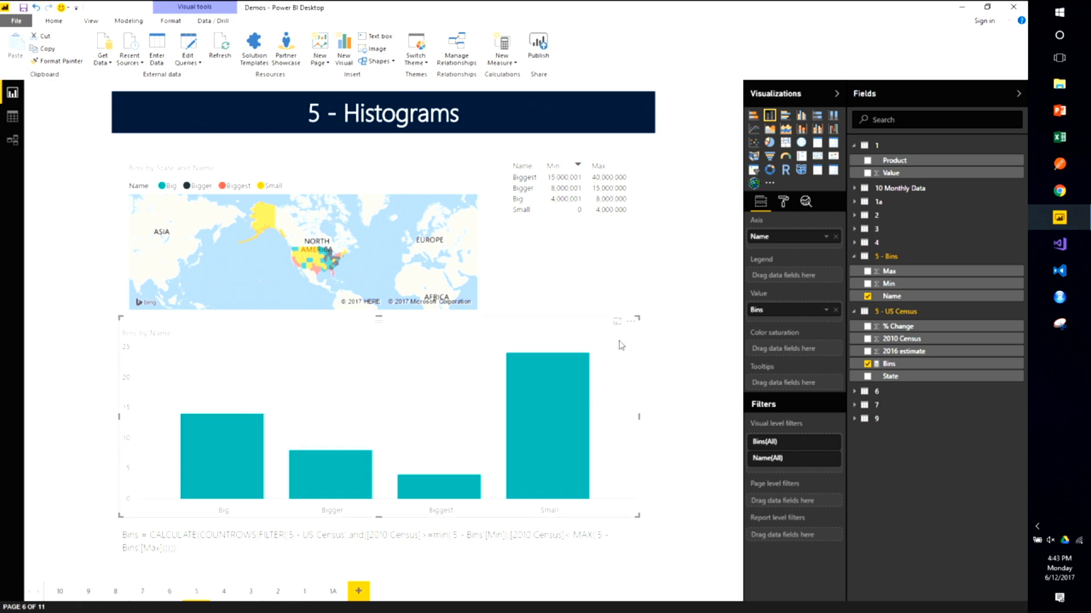
Sort the column chart by Bins and use Name from 5 - Bins as its legend
click(631, 321)
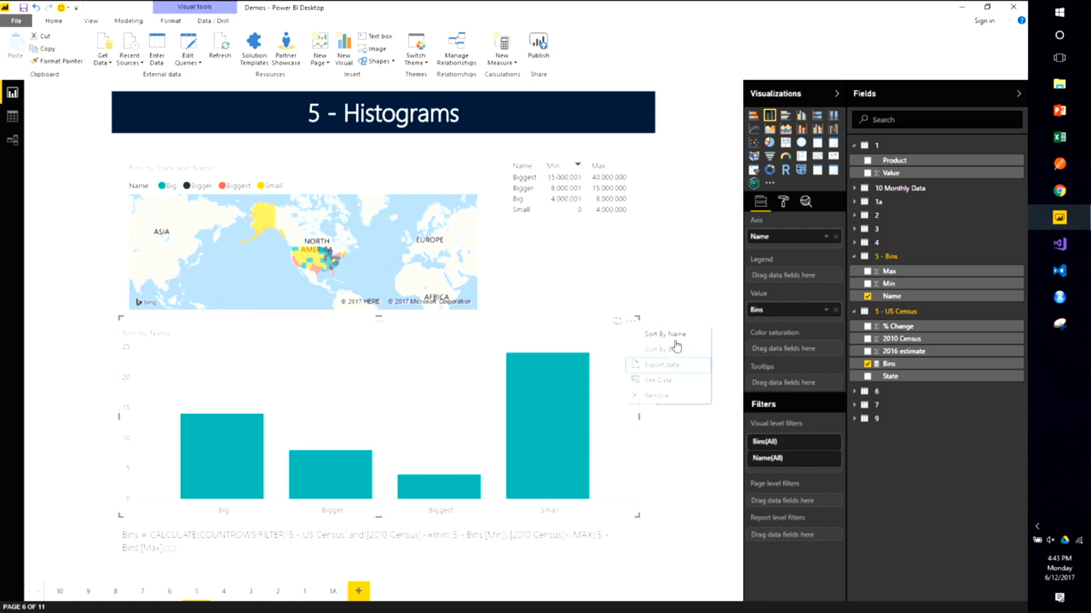
click(673, 365)
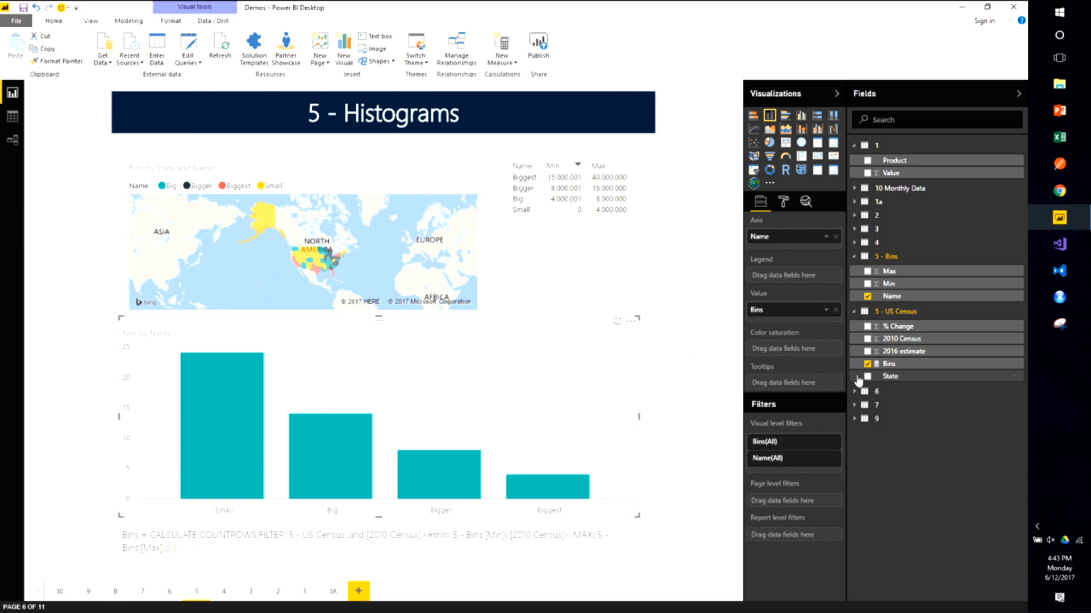
drag(905, 295, 811, 282)
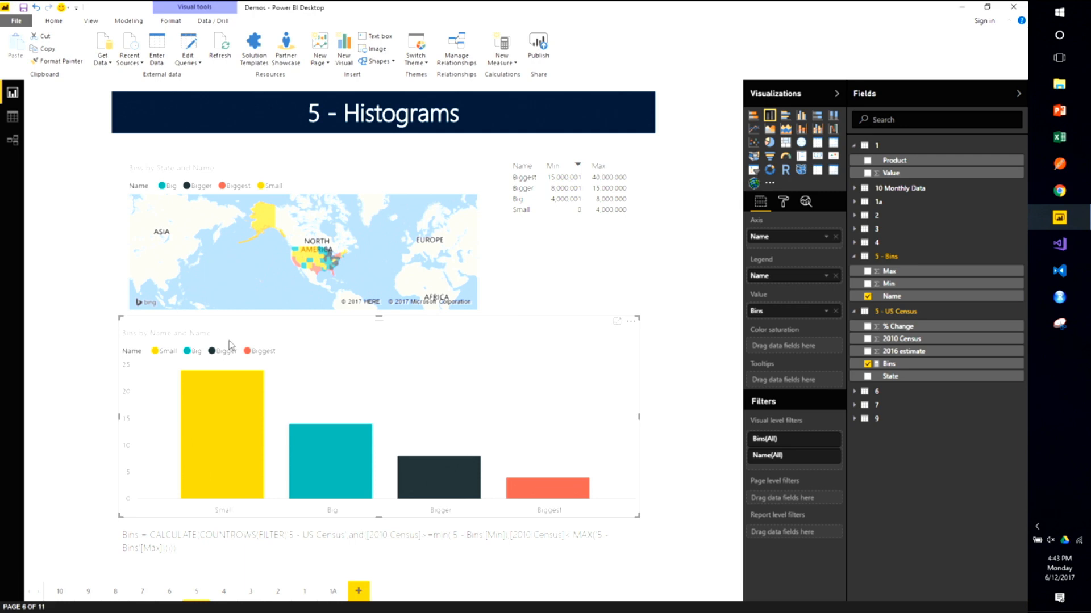
Turn off the legends of the column chart and the map
mouse_move(239, 401)
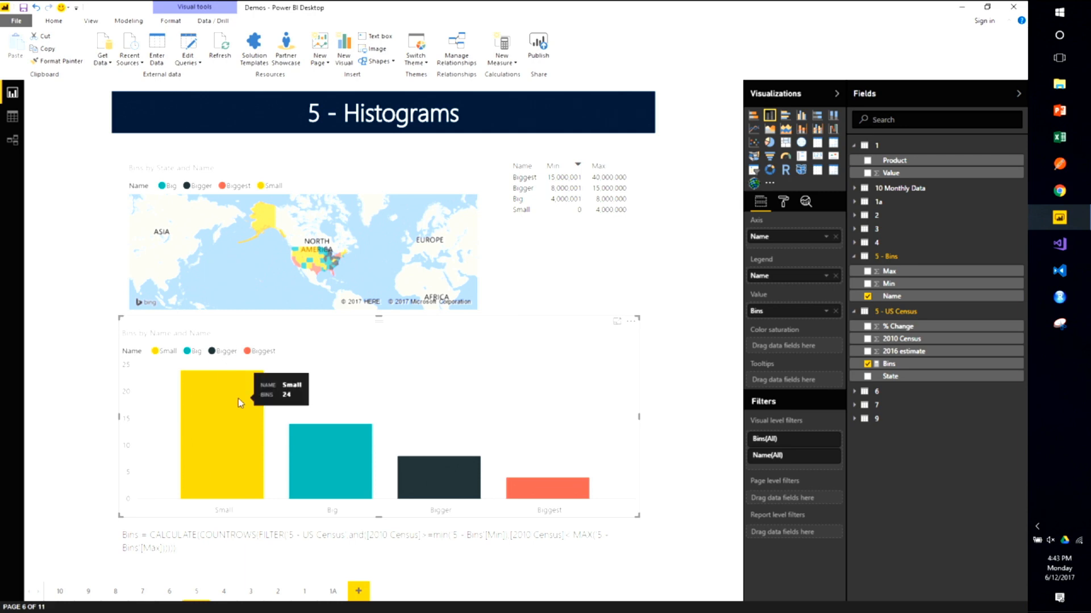
click(783, 202)
click(830, 222)
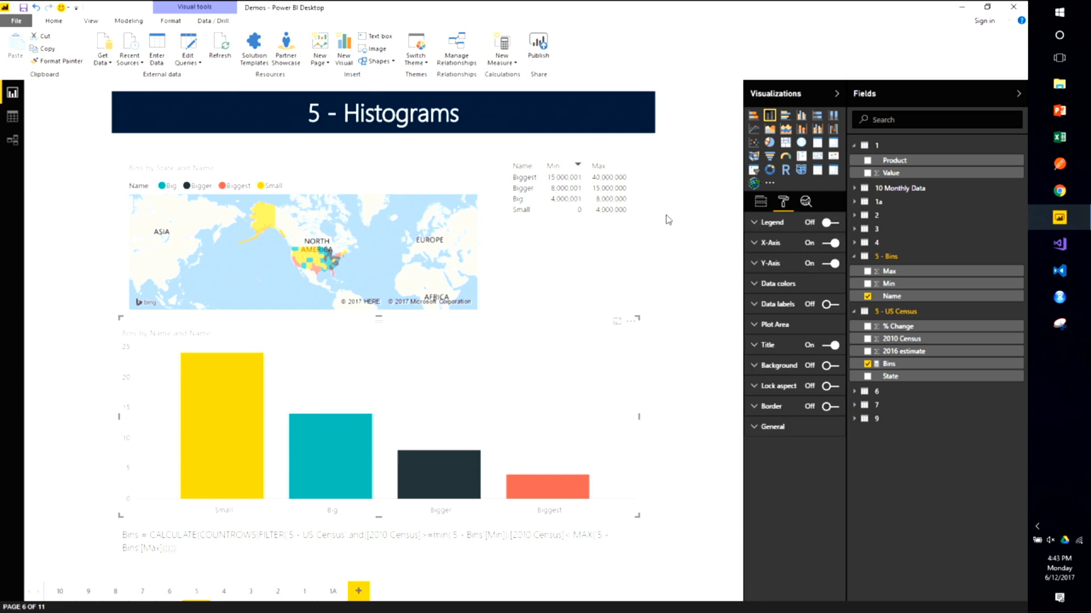
click(268, 170)
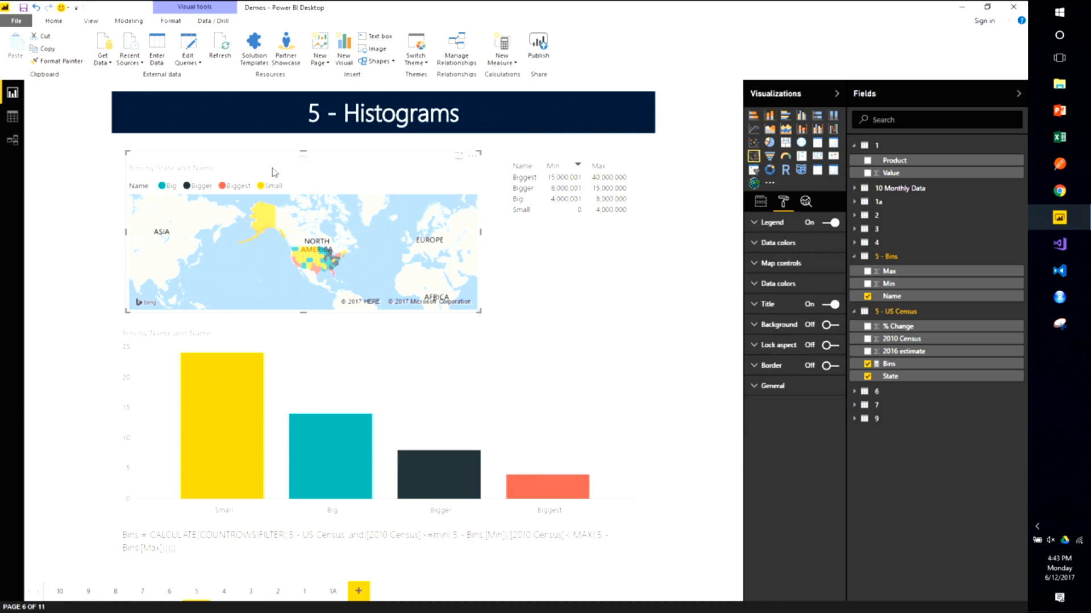
click(831, 224)
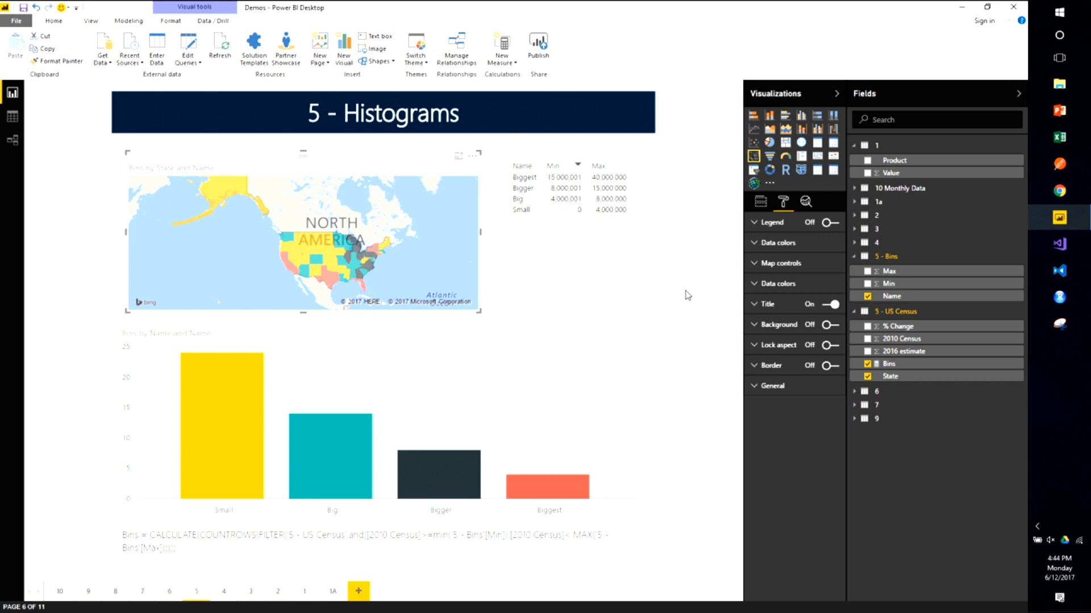
Cross-filter the map and the table with the Small, Big, Bigger and Biggest columns one after another
click(240, 416)
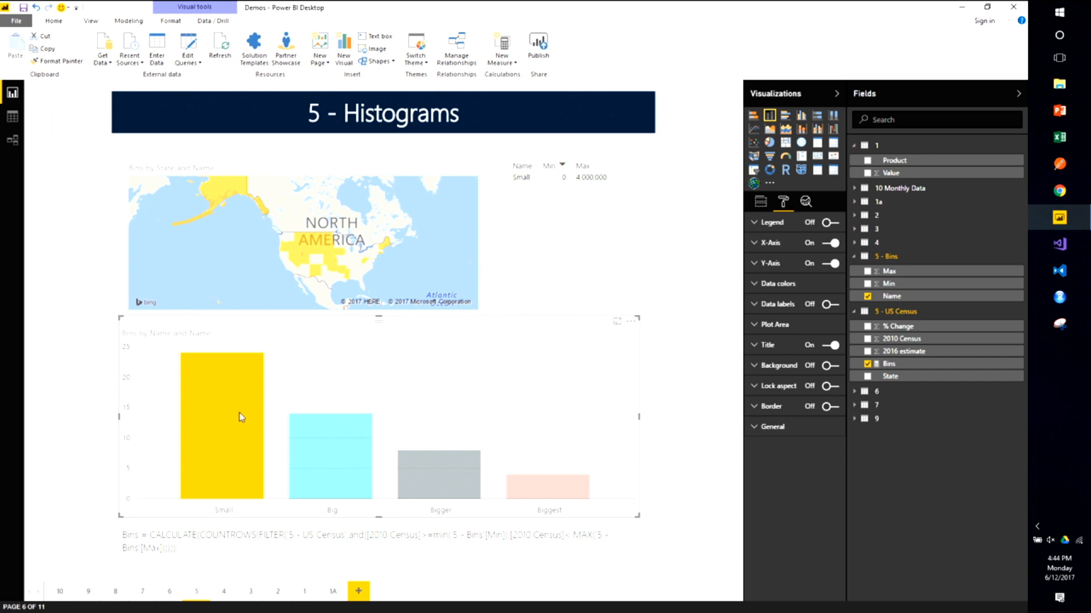
click(341, 444)
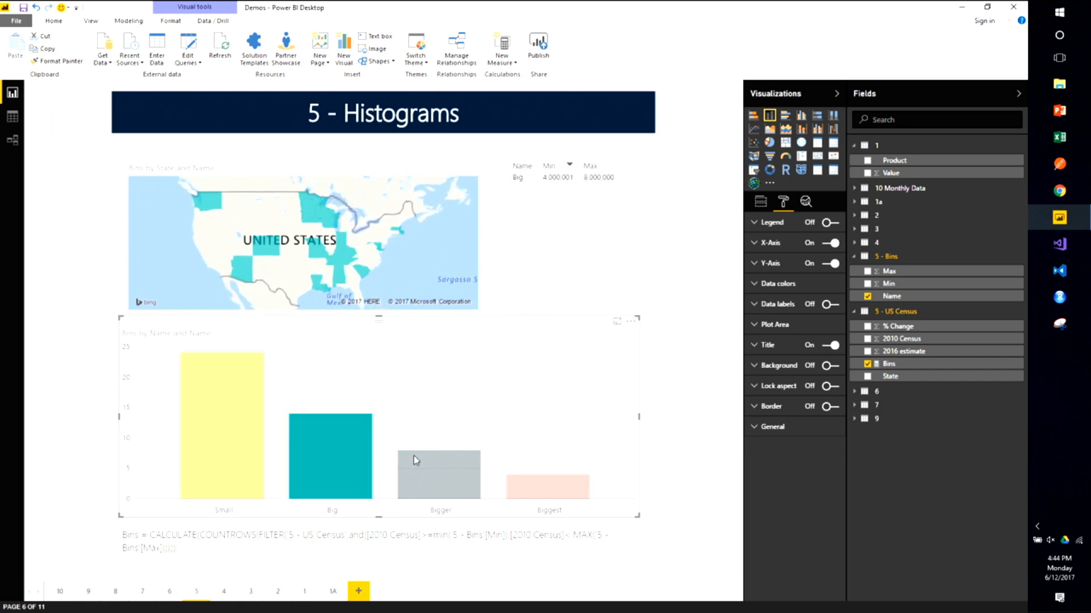
click(435, 481)
click(551, 487)
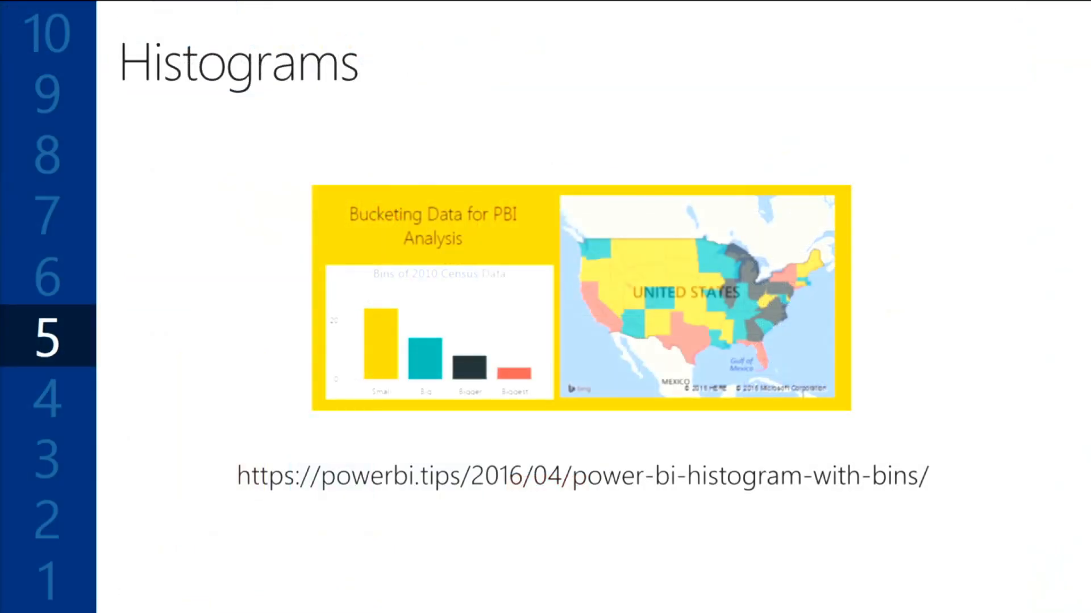
key(Right)
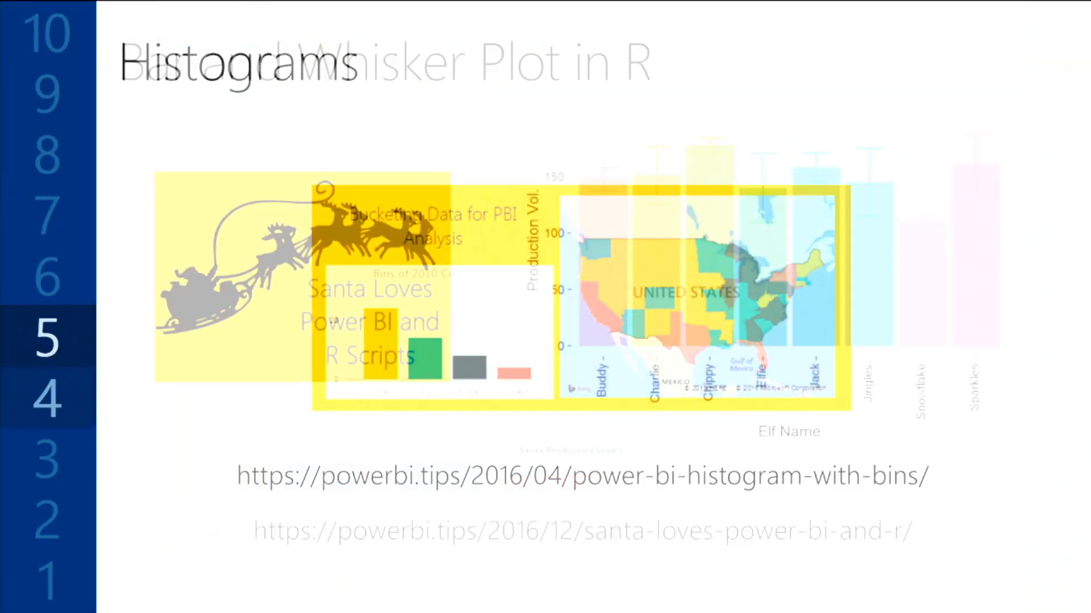
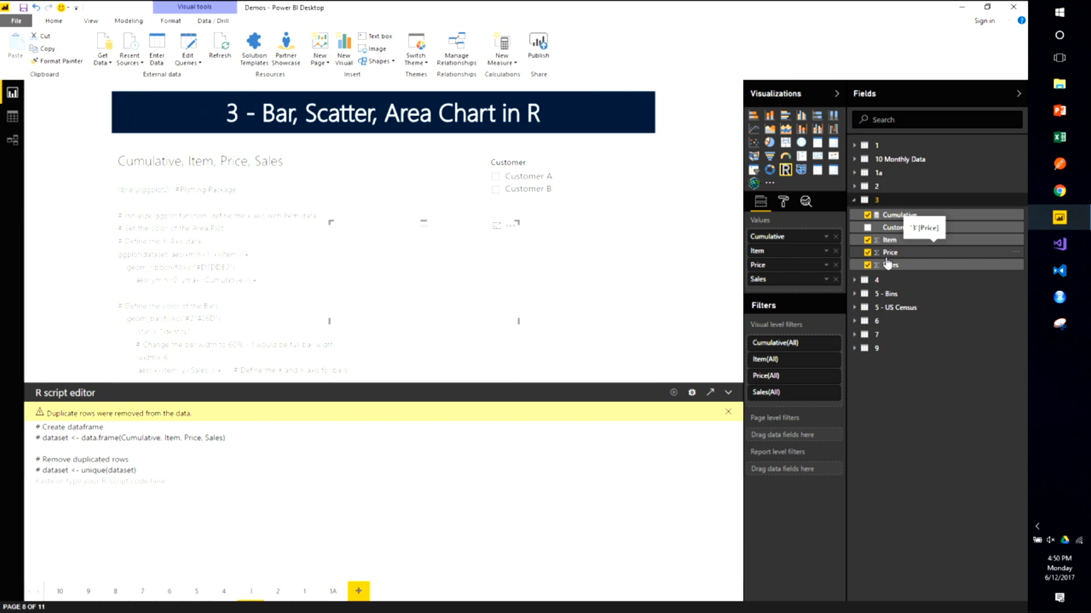
Copy the ggplot2 script from page 3's text box, starting at library(ggplot2), into the R visual's script editor
click(266, 243)
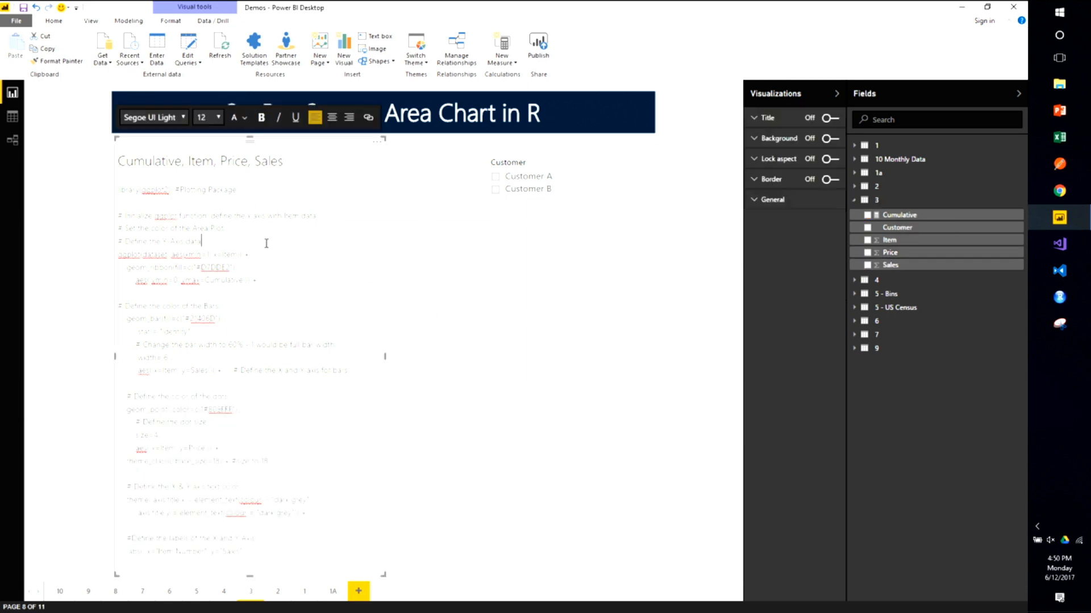
click(120, 190)
key(shift+End)
key(ctrl+shift+End)
click(85, 500)
key(ctrl+v)
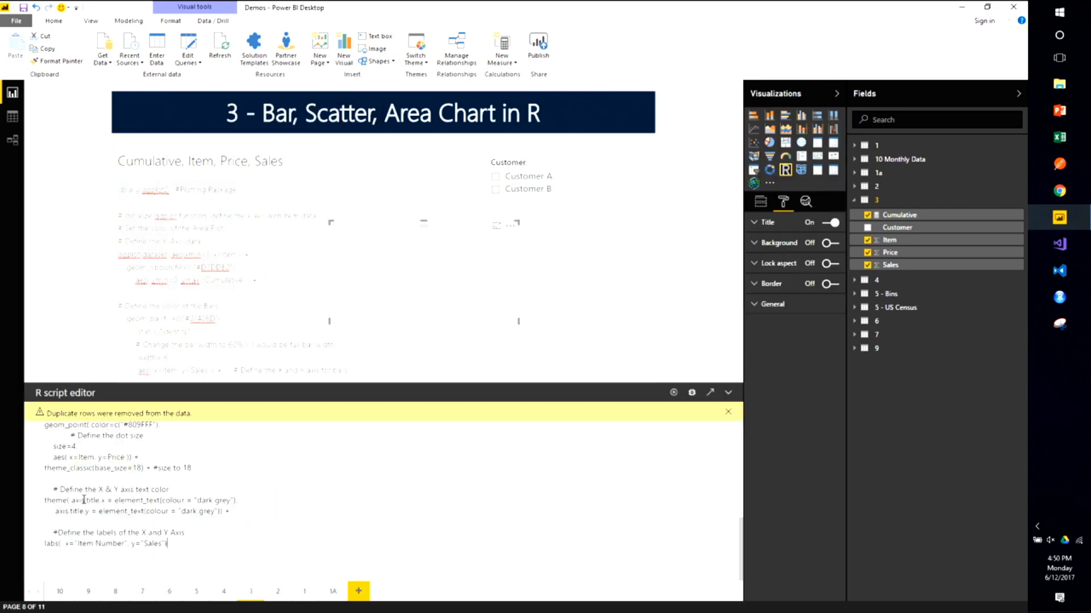
Run the R script, then collapse the script editor and move the R chart slightly towards the text box
click(675, 394)
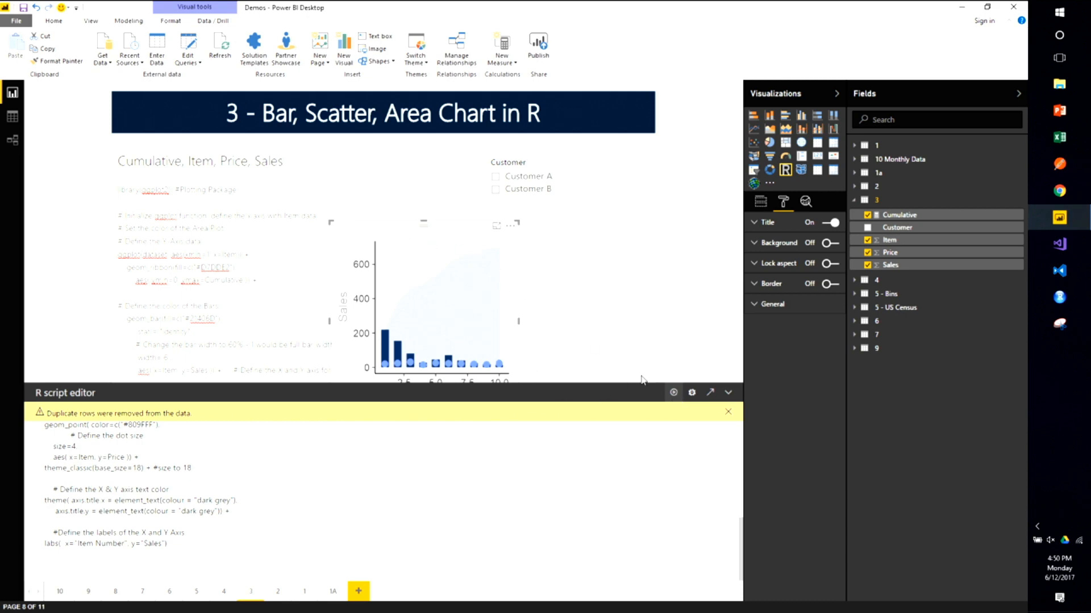
click(728, 393)
drag(354, 232, 306, 245)
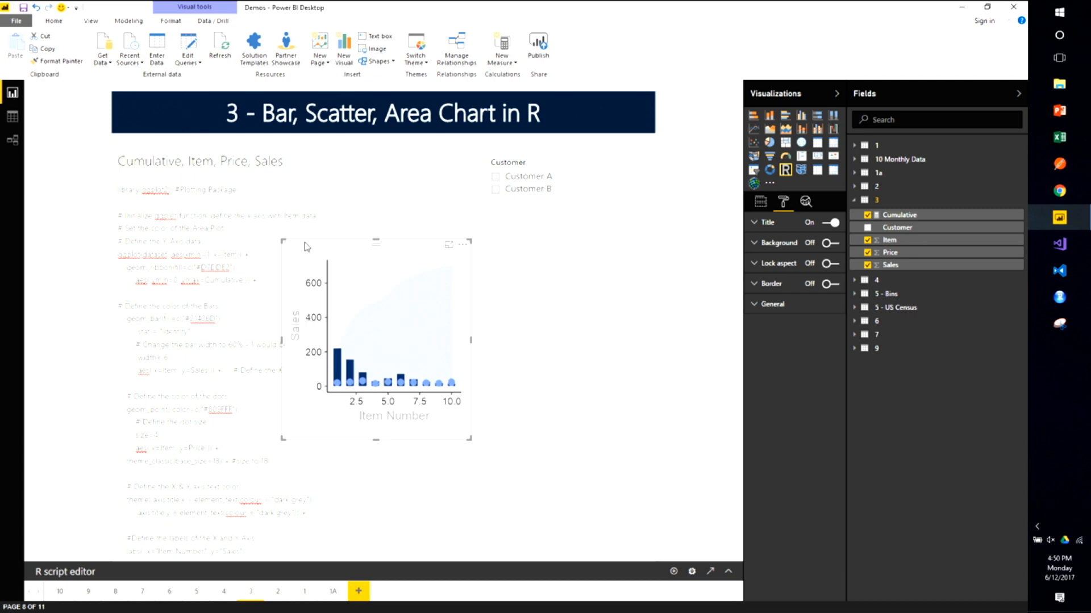
Reopen the R script editor, open the script in RStudio and run the whole script there
click(728, 571)
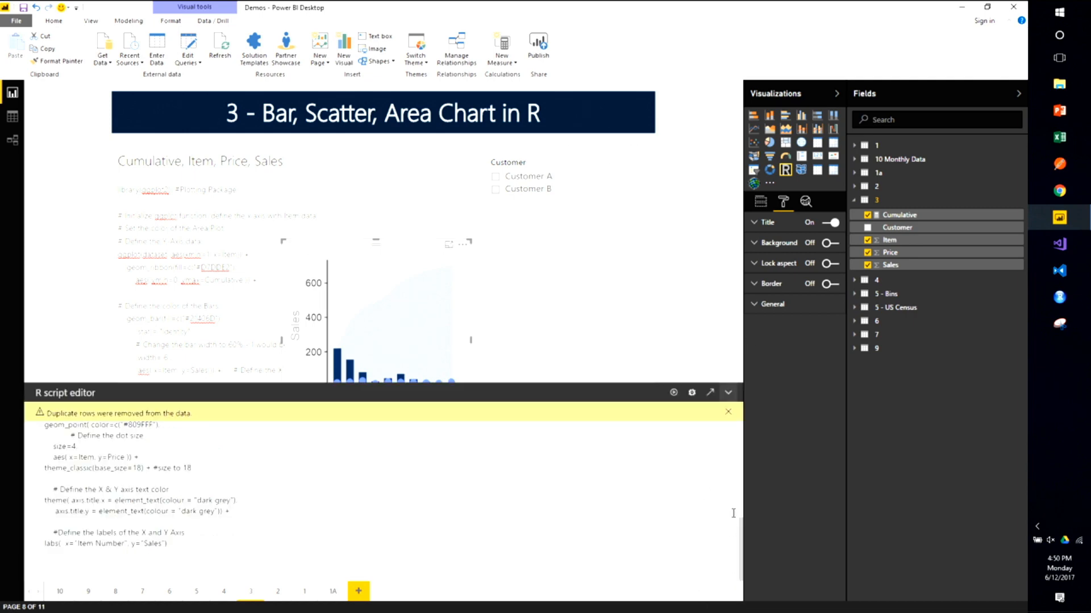
click(710, 395)
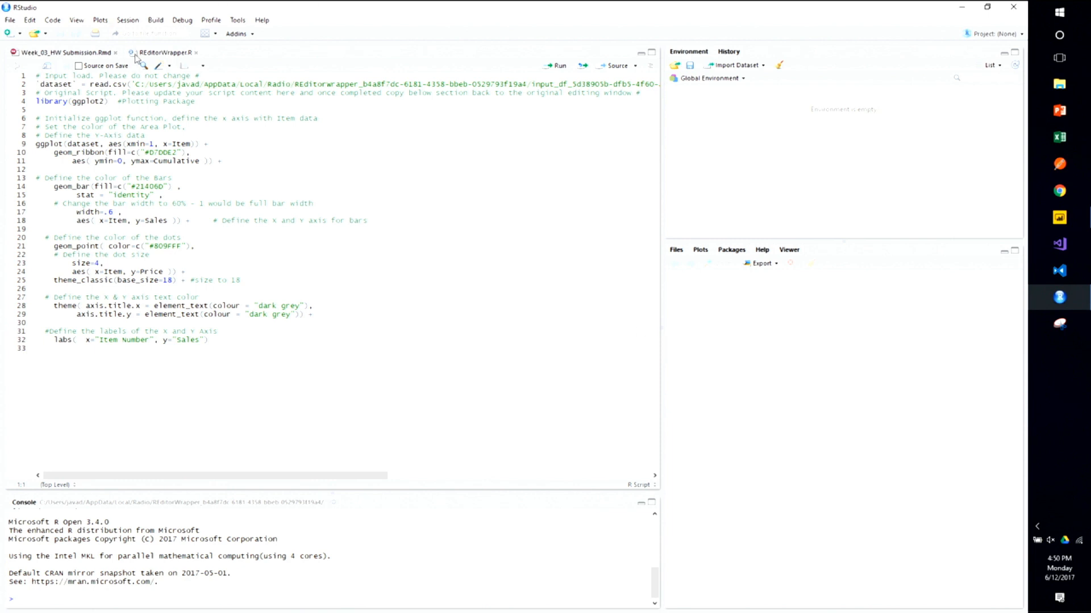
click(166, 137)
click(559, 66)
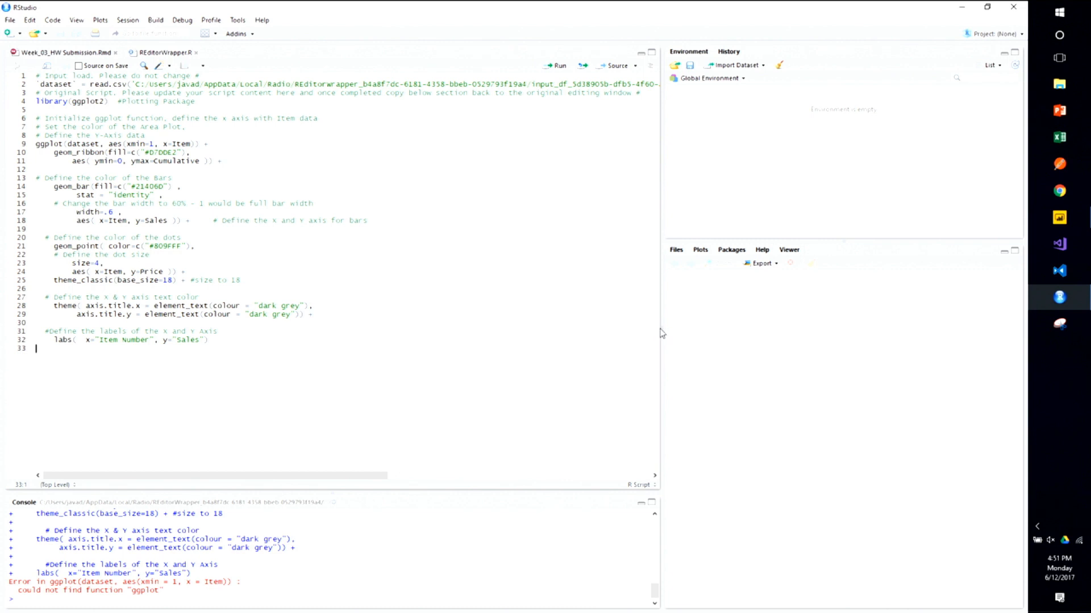
Widen RStudio's environment and plot panes, and close RStudio to return to the Power BI report
drag(662, 329, 476, 341)
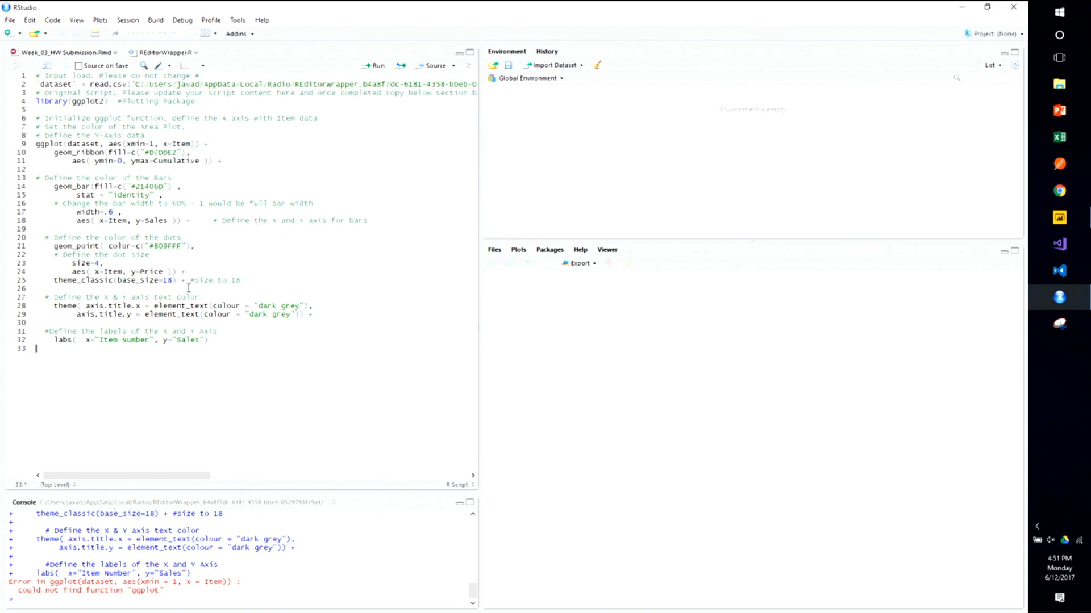
click(1014, 7)
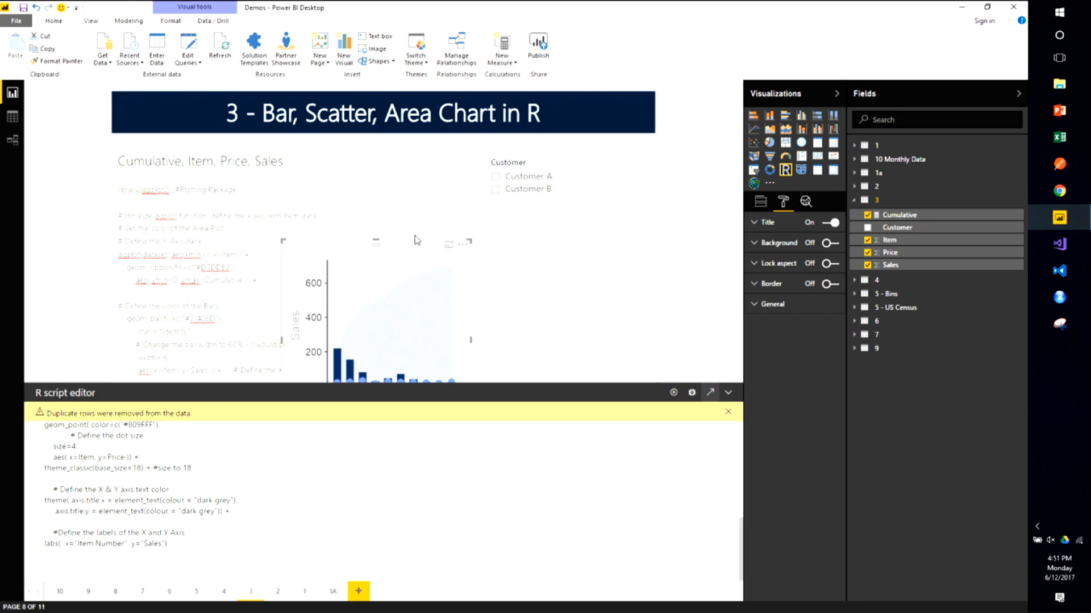
Move the R chart just below the Customer slicer, collapse the R script editor and enlarge the chart
drag(437, 244, 485, 217)
click(727, 392)
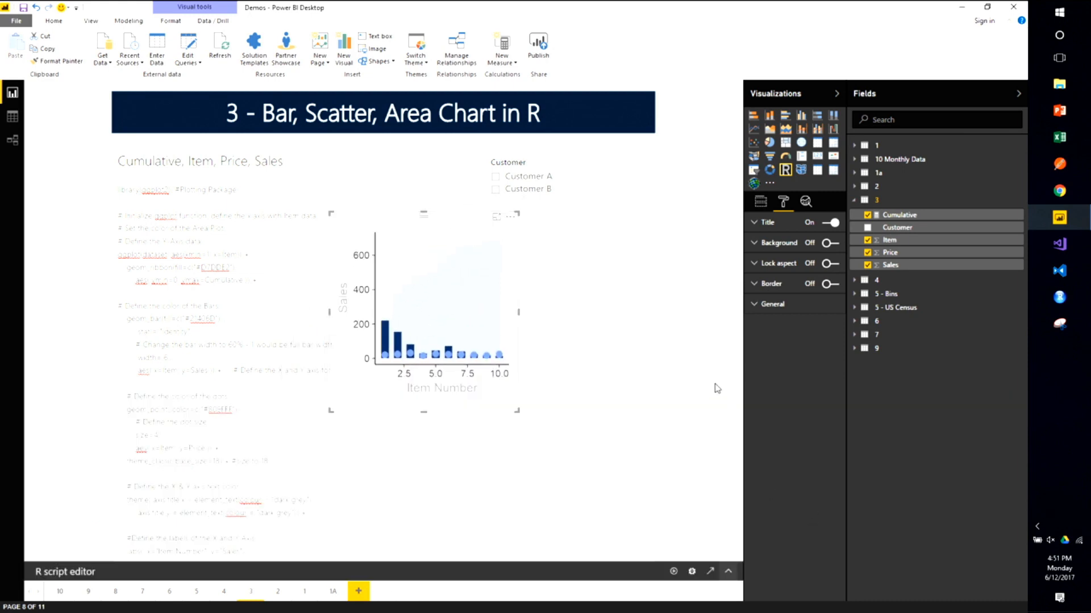
drag(516, 412, 574, 500)
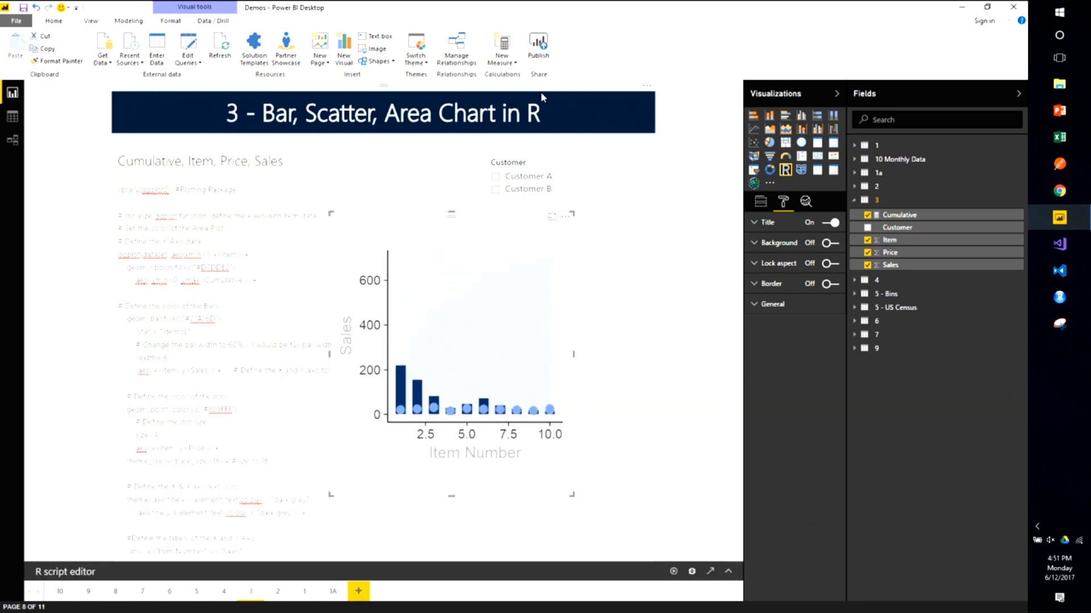
Filter the R chart with the Customer slicer, first by Customer A and finally by Customer B
click(528, 178)
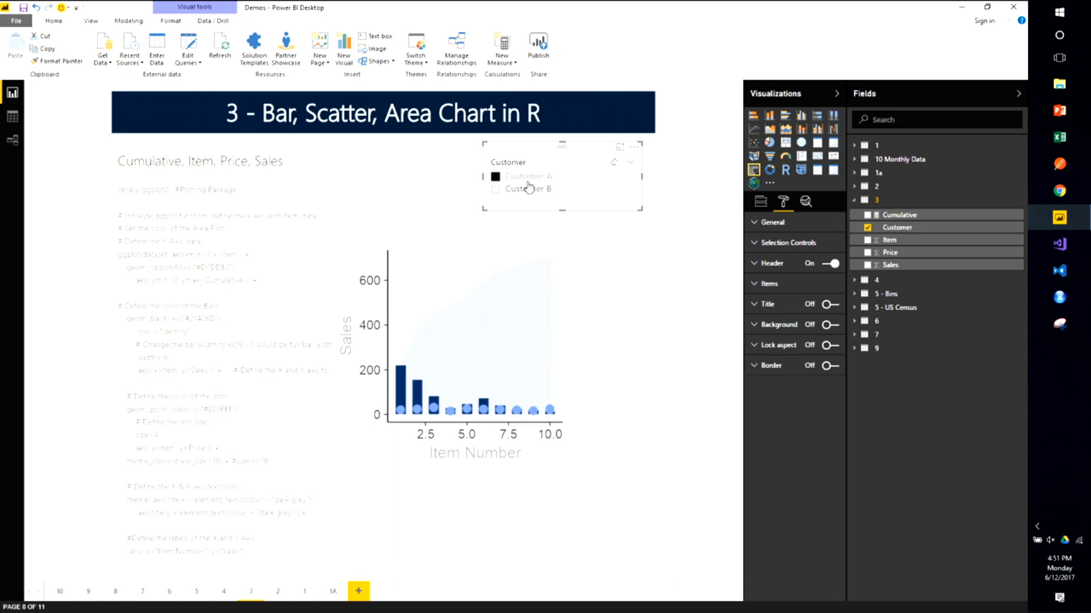
click(526, 191)
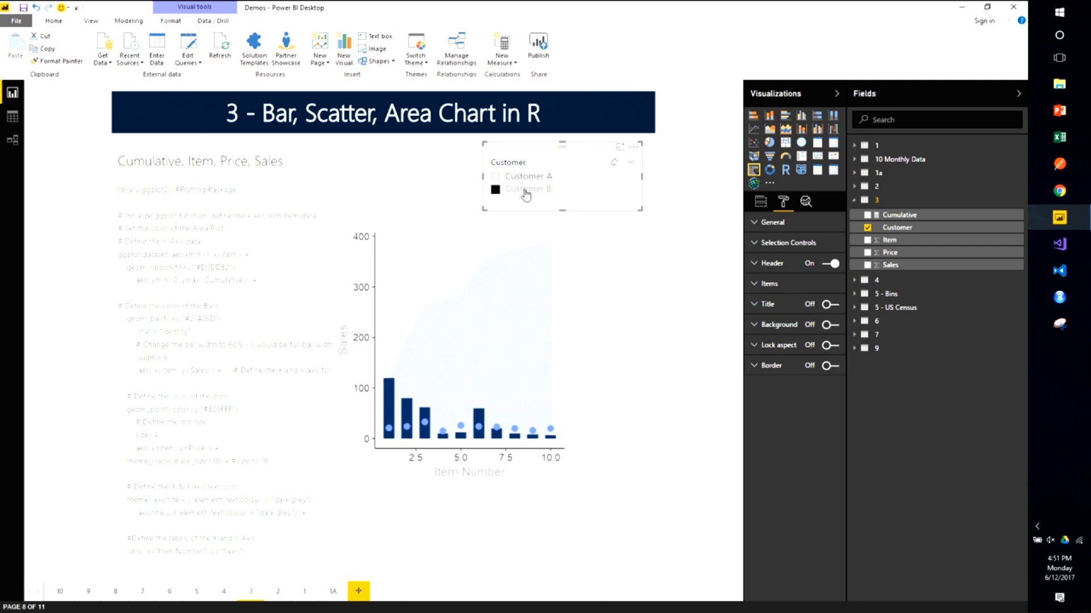
Reopen the R chart's script, highlight the stat = "identity" argument of geom_bar, and collapse the editor
click(536, 310)
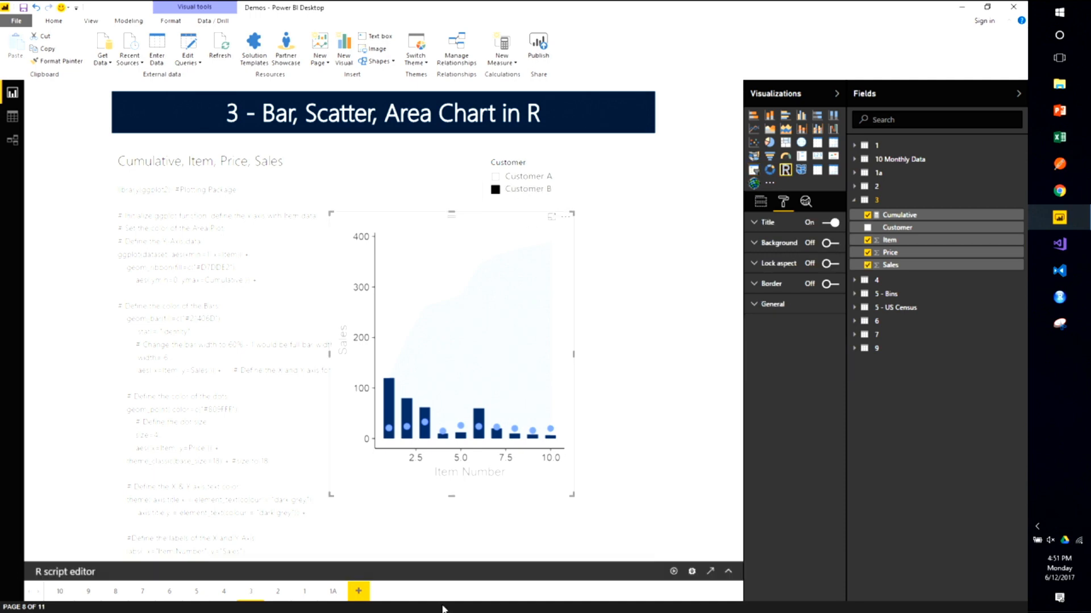
click(729, 572)
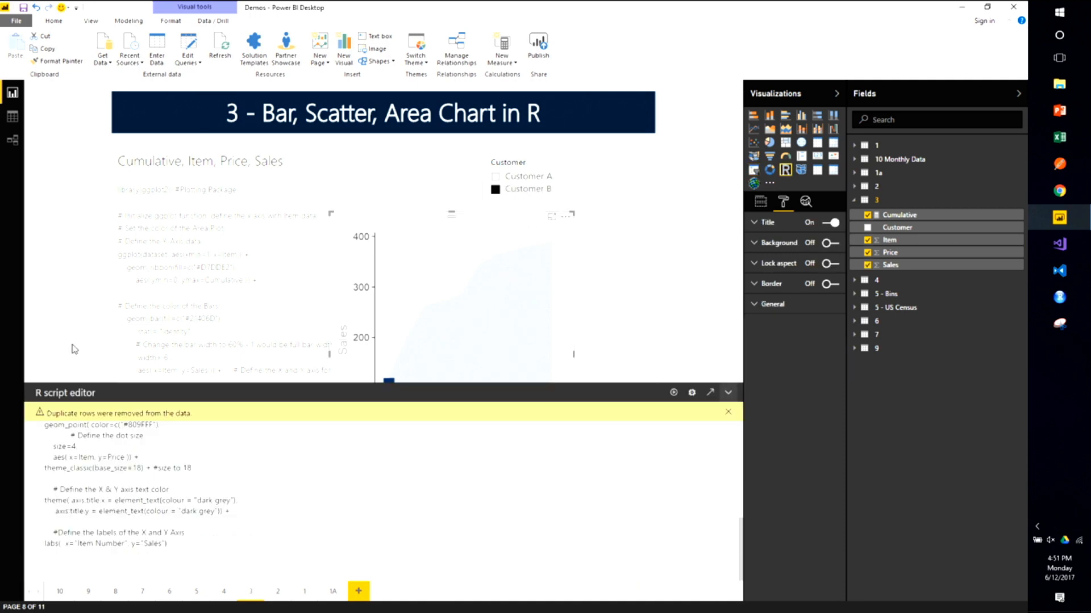
scroll(113, 449, down, 3)
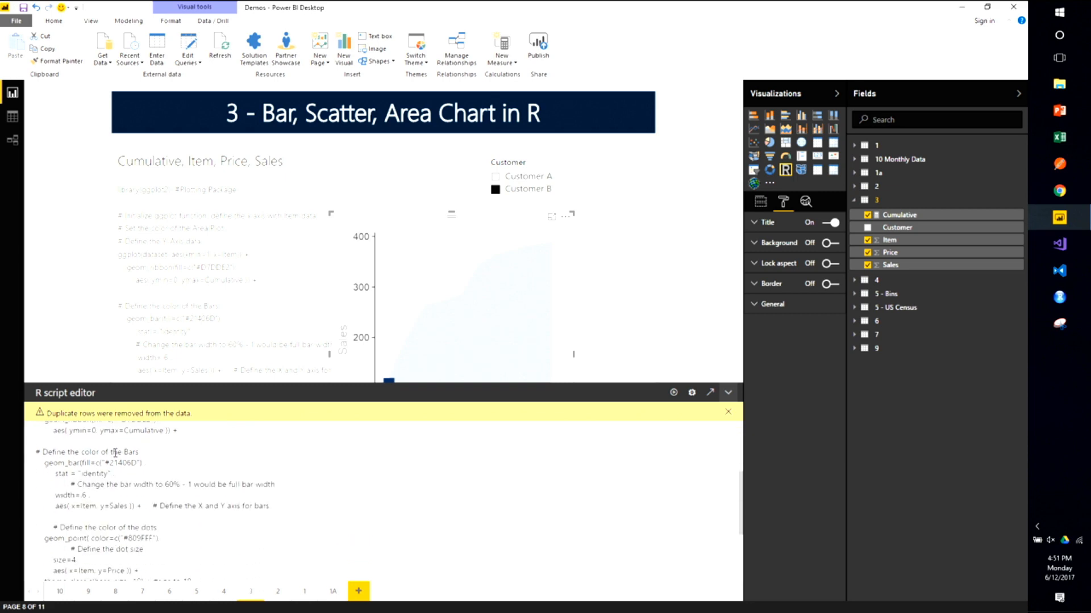
click(56, 473)
drag(56, 474, 125, 473)
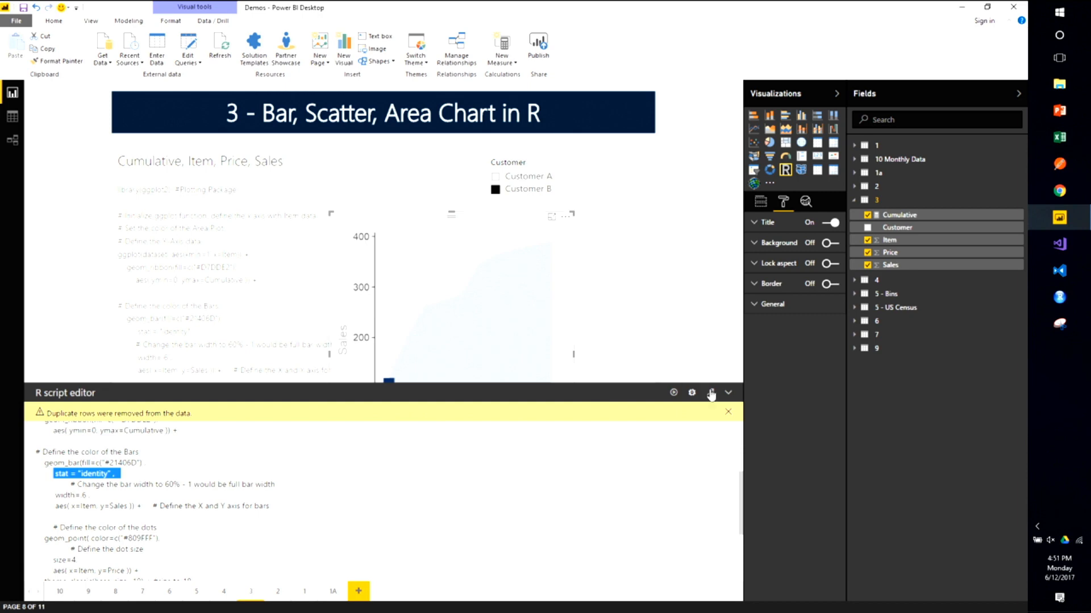
click(728, 393)
click(671, 289)
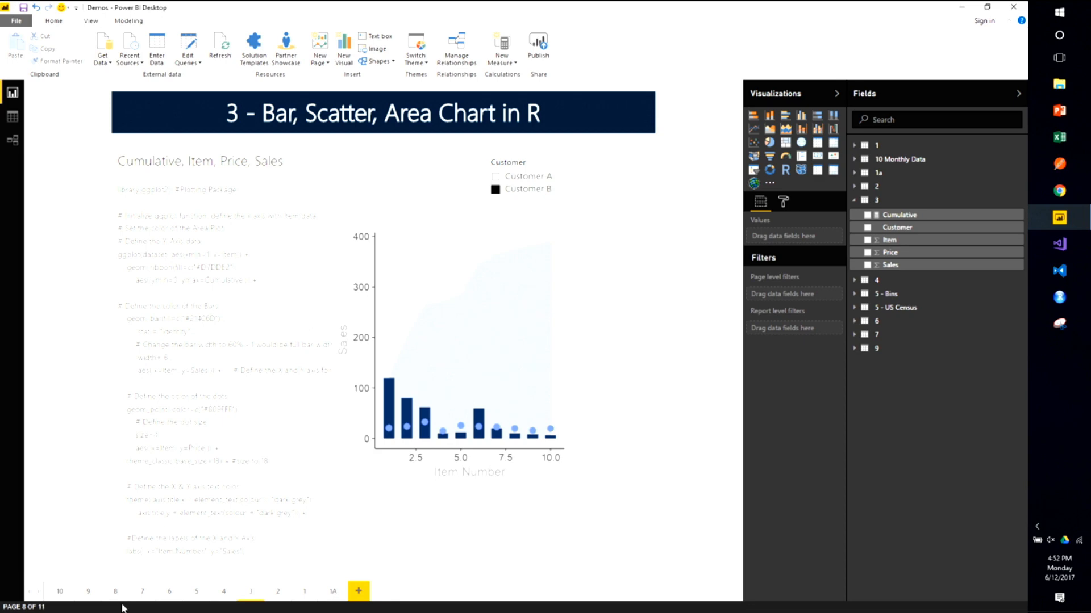
Go to report page 2, enlarge the Xvalues and Yvalues scatter chart to inspect it, and shrink it again
click(278, 591)
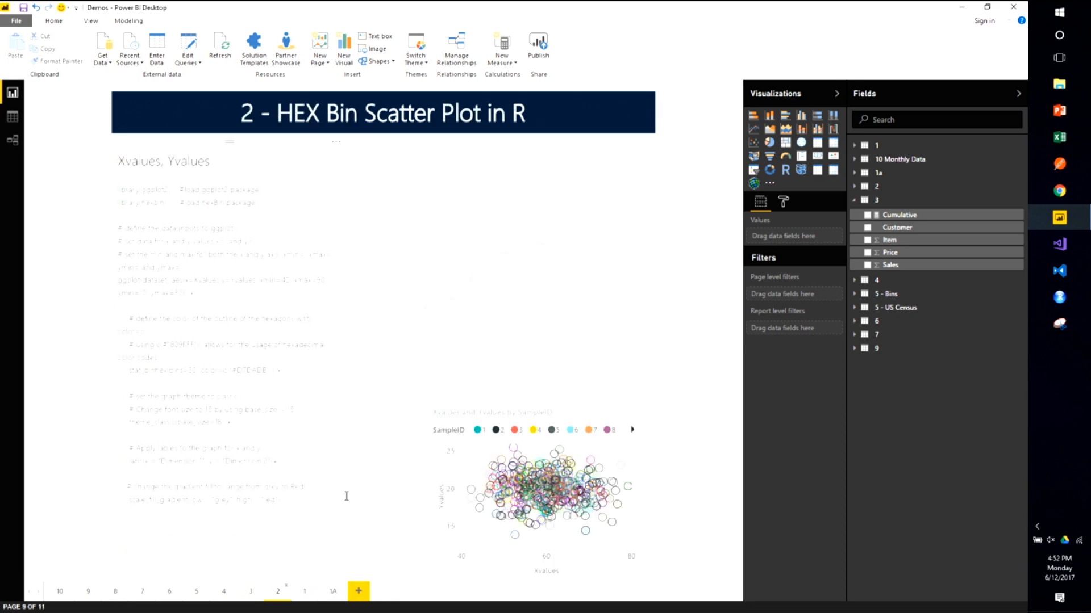
click(436, 416)
drag(430, 395, 304, 337)
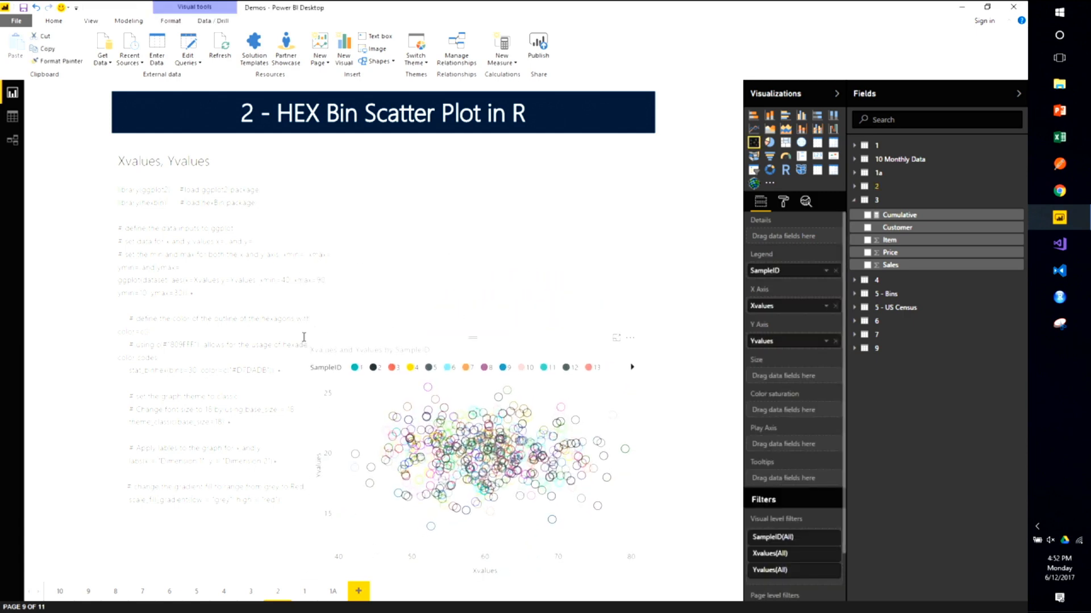
click(305, 337)
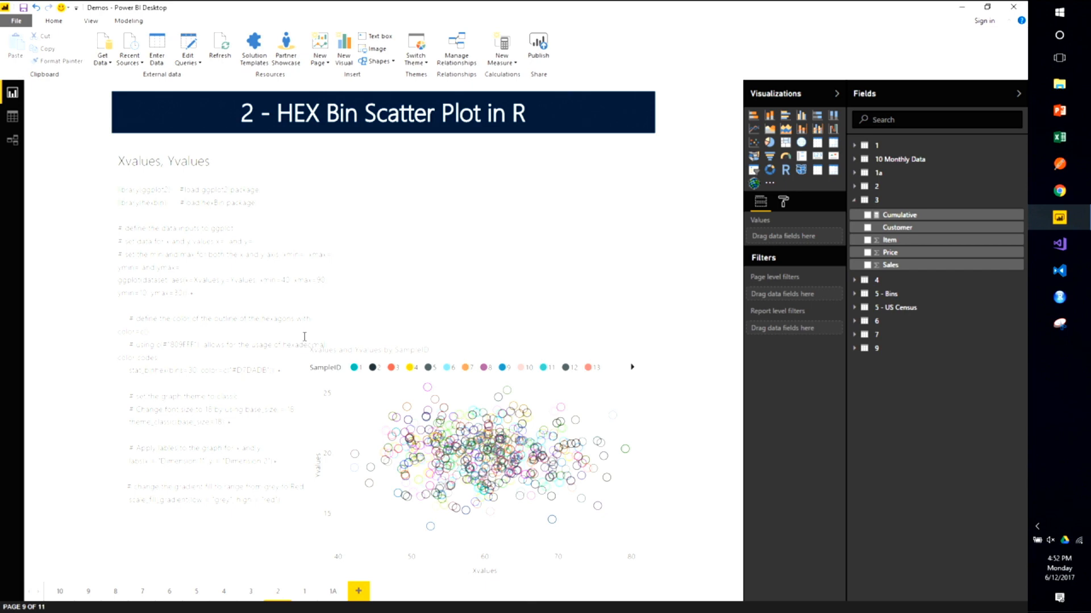
click(317, 337)
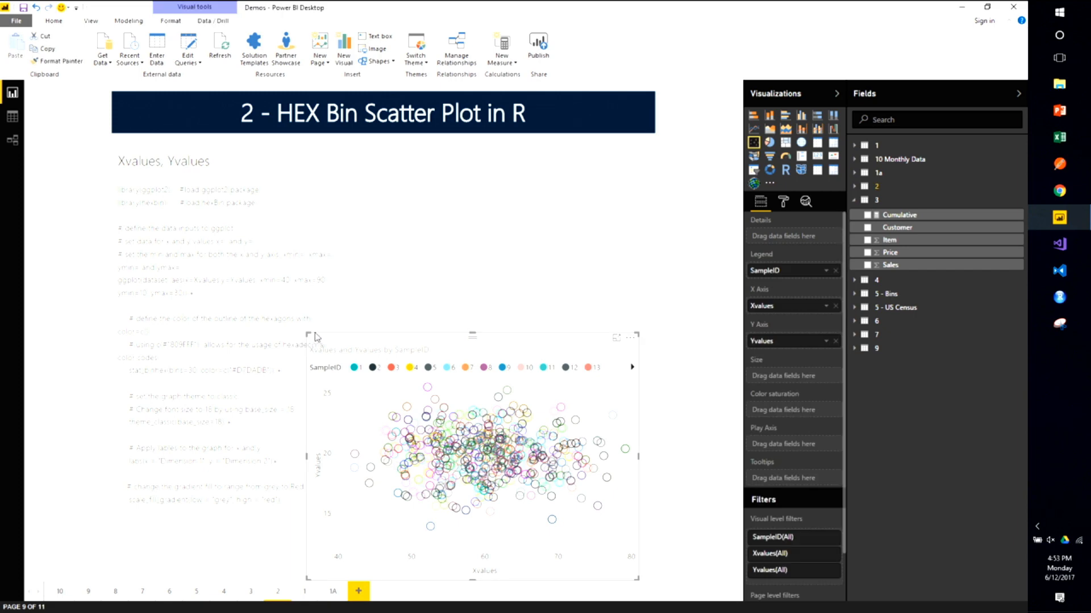
drag(310, 335, 407, 390)
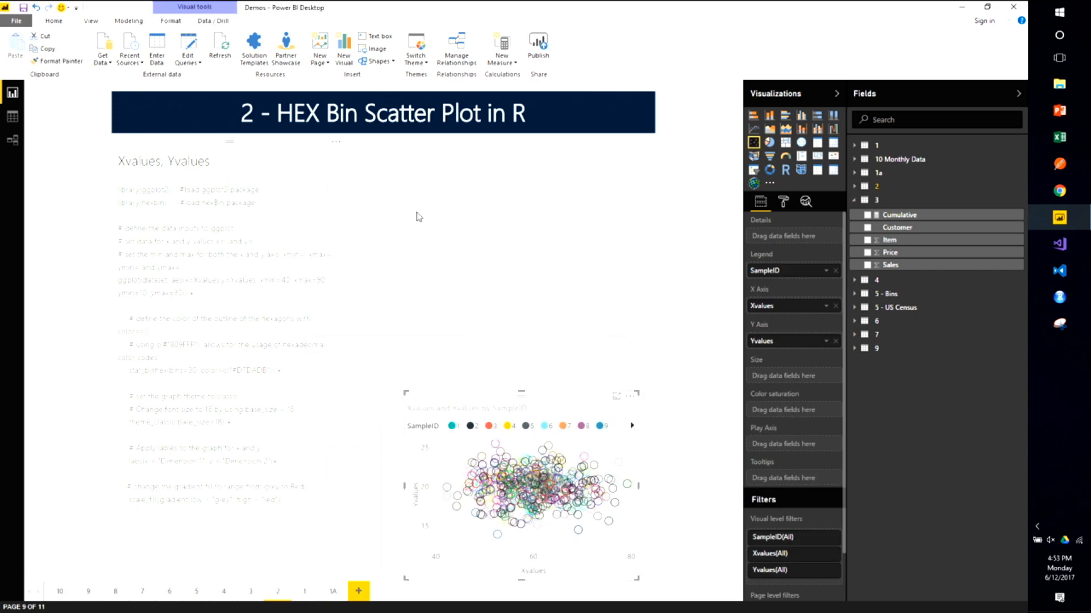
Add an R visual above the scatter chart with Xvalues and Yvalues from table 2 as its values
click(480, 226)
click(786, 169)
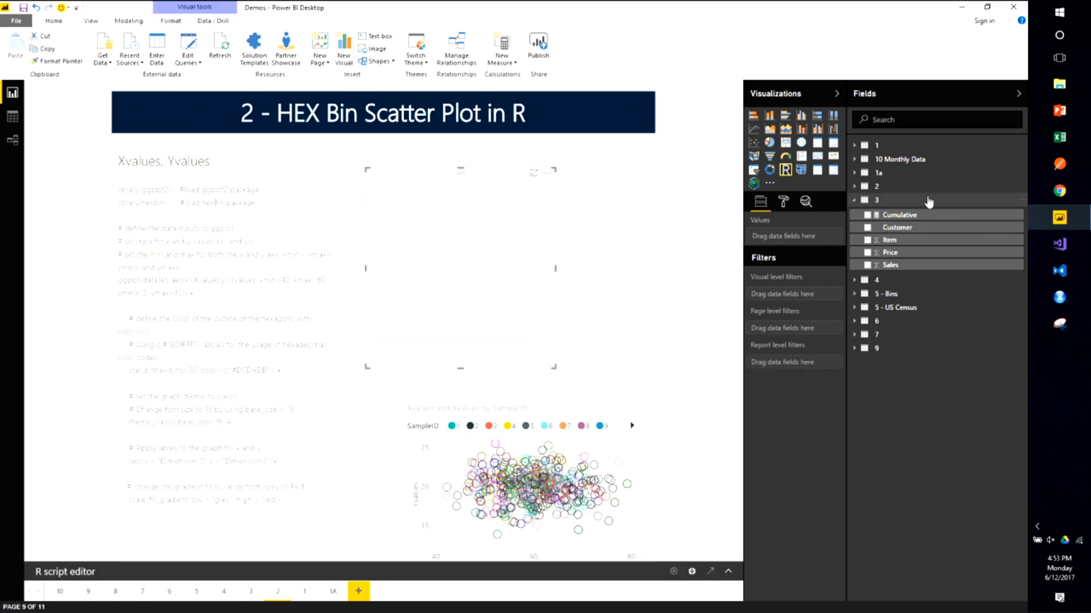
click(865, 187)
click(864, 241)
click(868, 214)
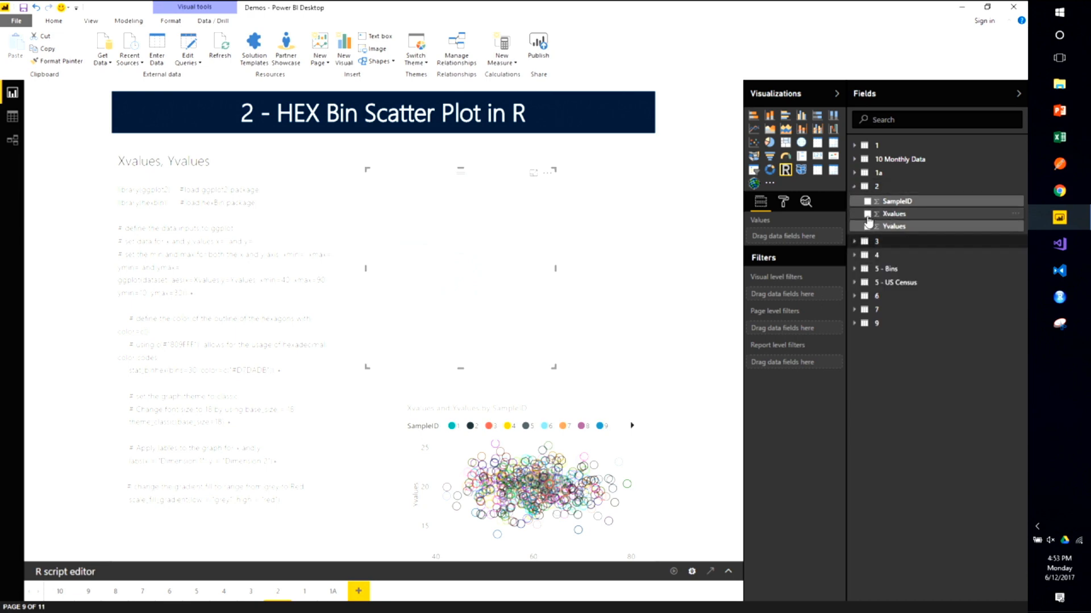
click(867, 227)
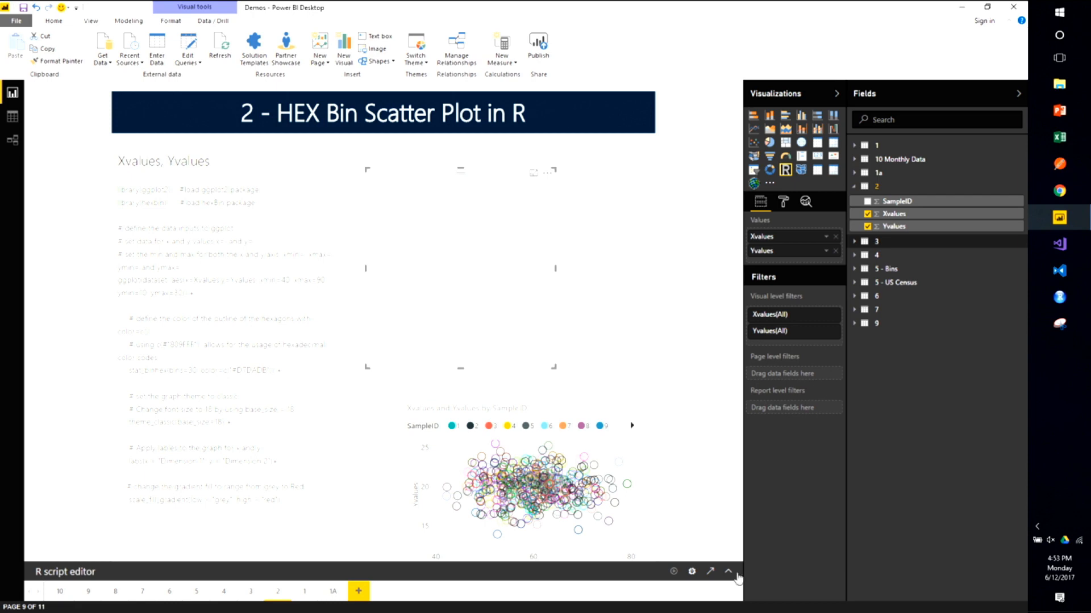
Copy the ggplot2 and hexbin script from page 2's text box into the R visual's script editor
click(729, 572)
click(213, 256)
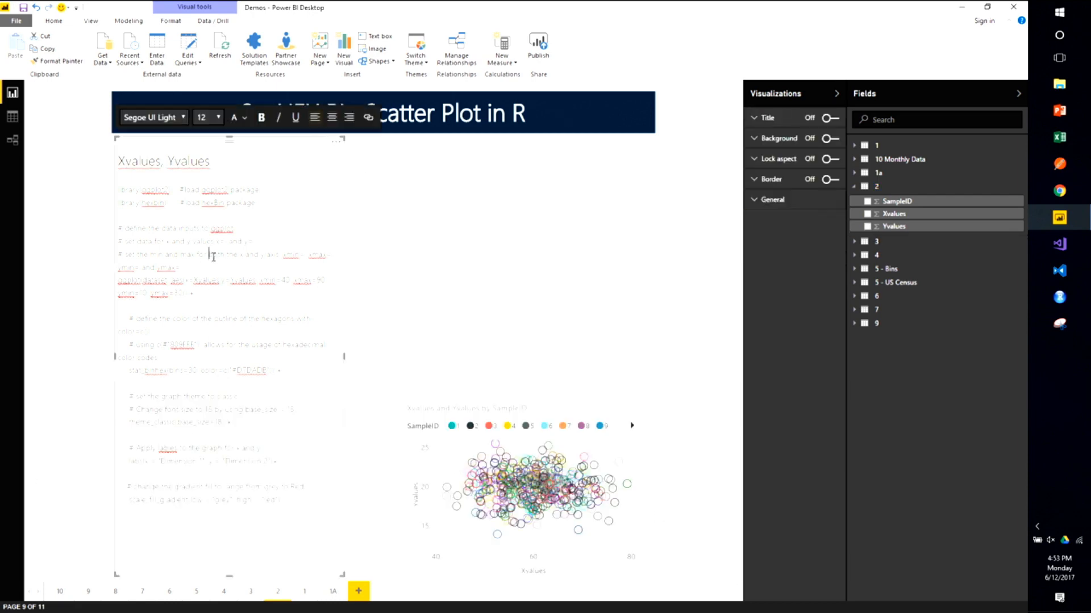
click(125, 189)
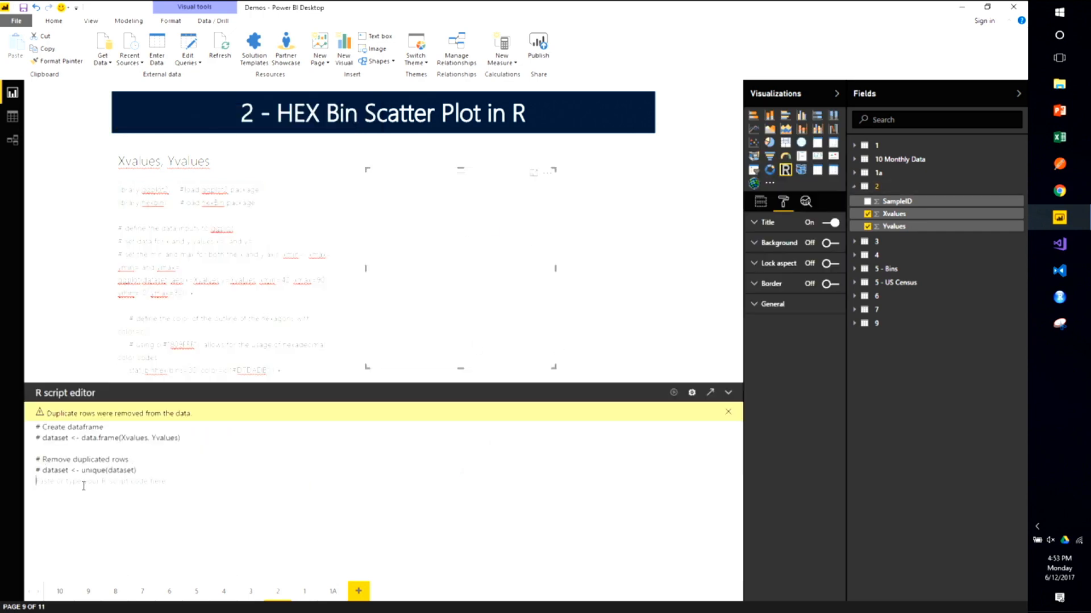
key(ctrl+v)
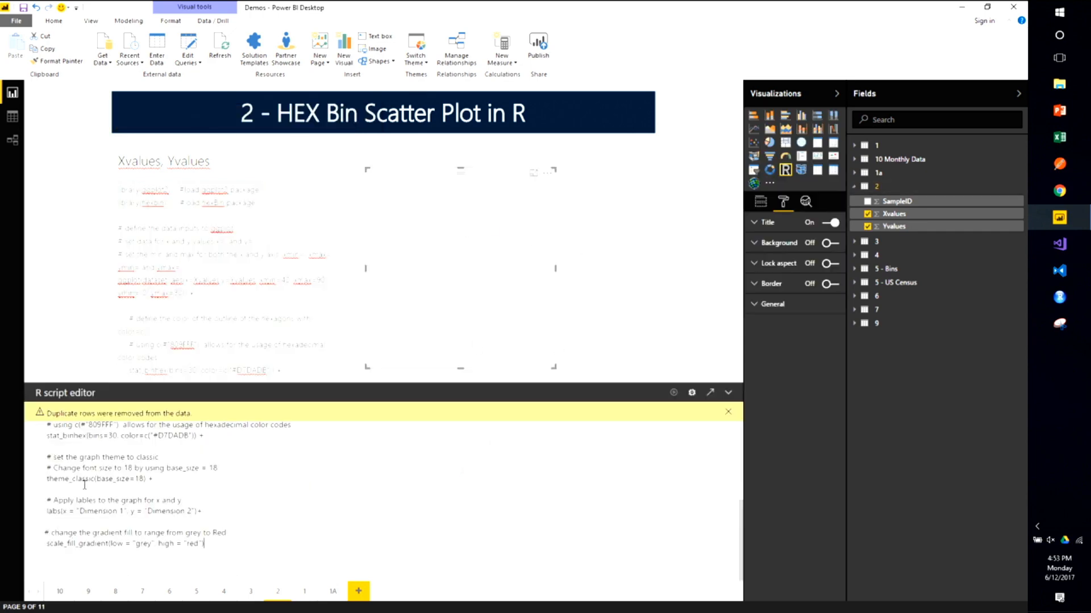
Run the hexbin script, arrange the enlarged R chart above the scatter chart with the editor collapsed, and rerun it
click(674, 393)
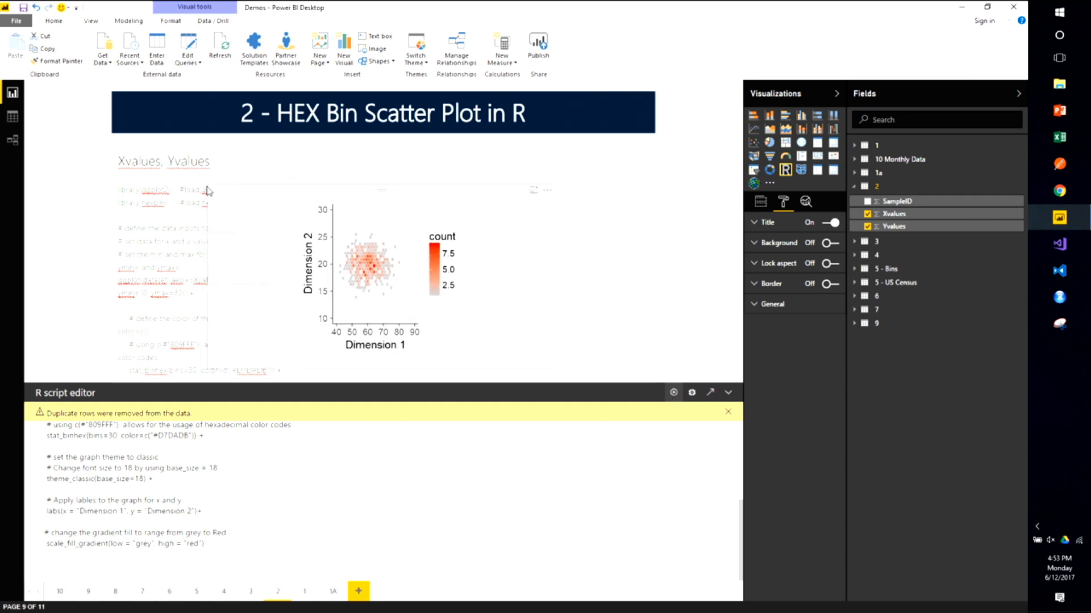
click(276, 166)
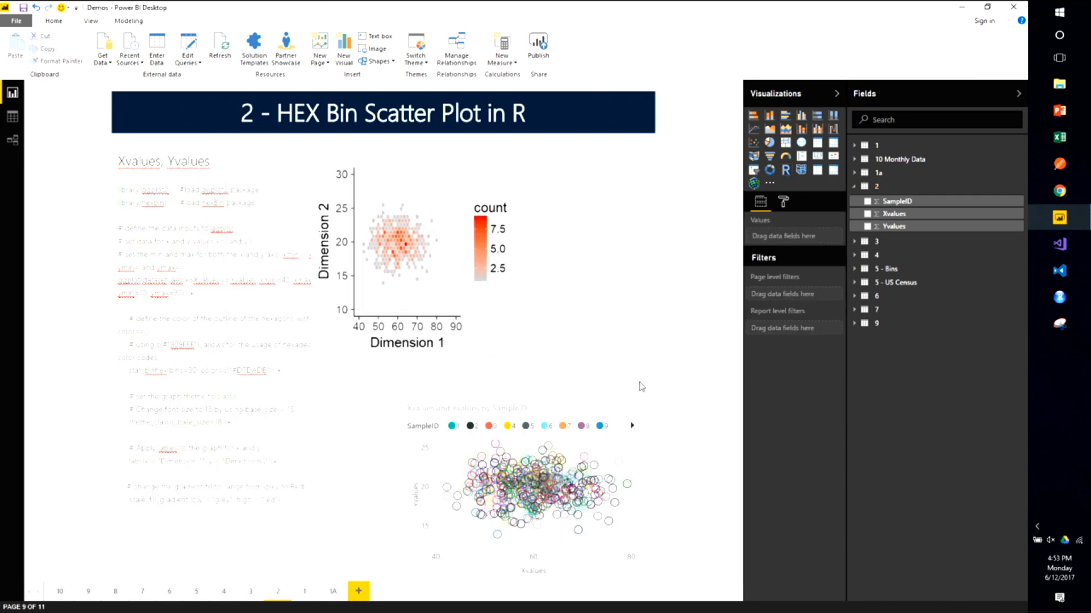
click(508, 171)
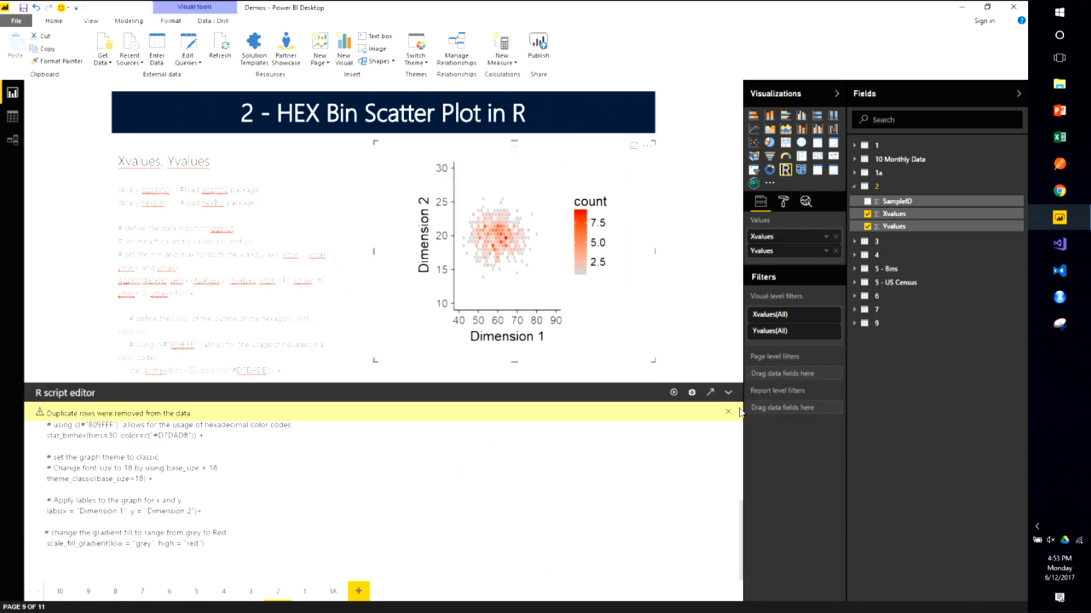
click(728, 393)
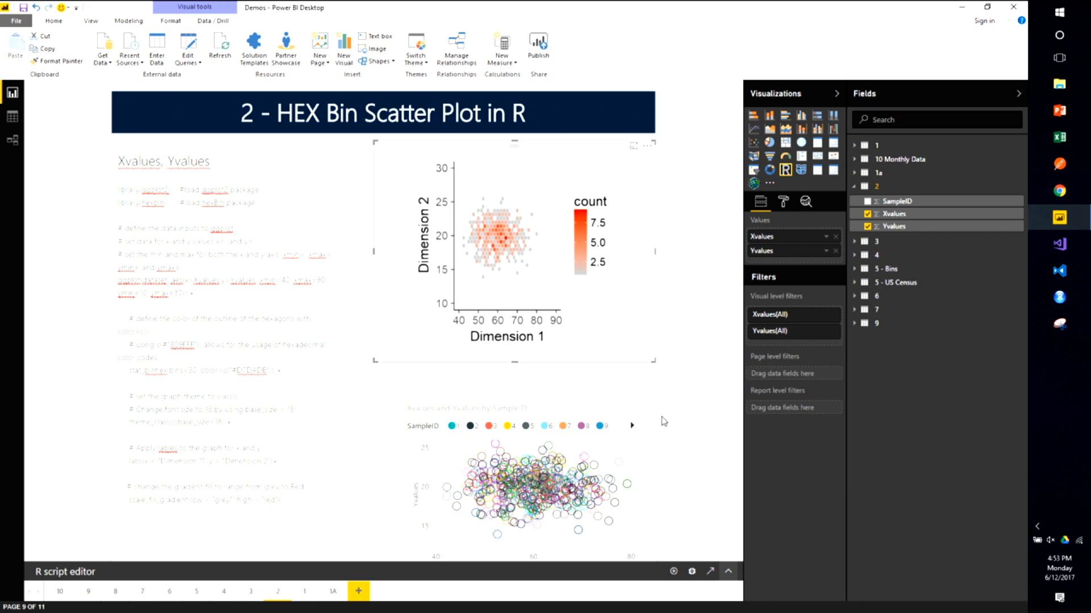
click(674, 572)
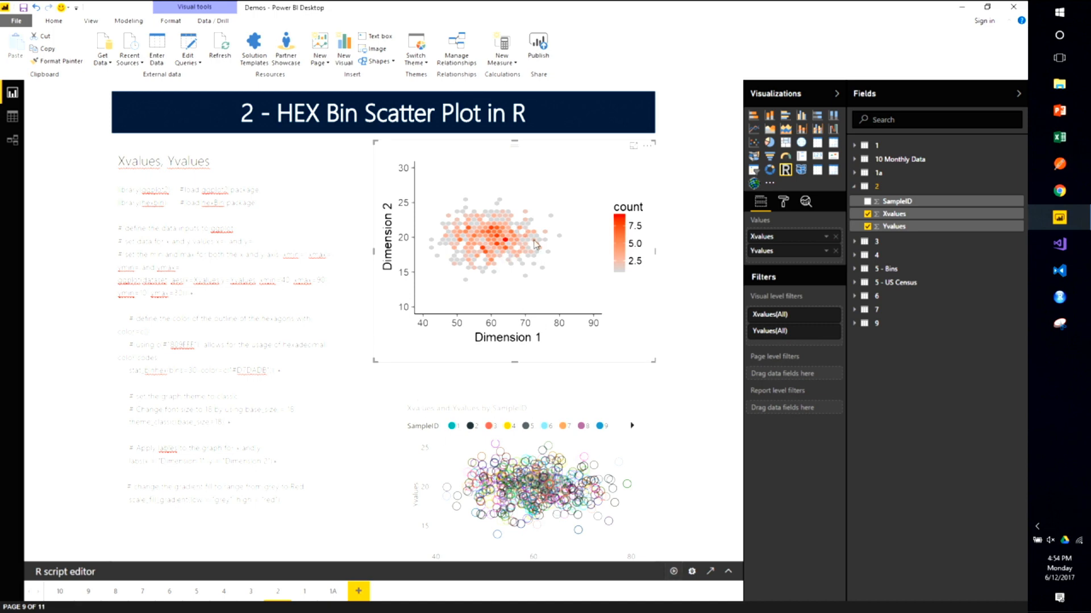
Change the bins value in the script's stat_binhex line and rerun the R script
click(728, 572)
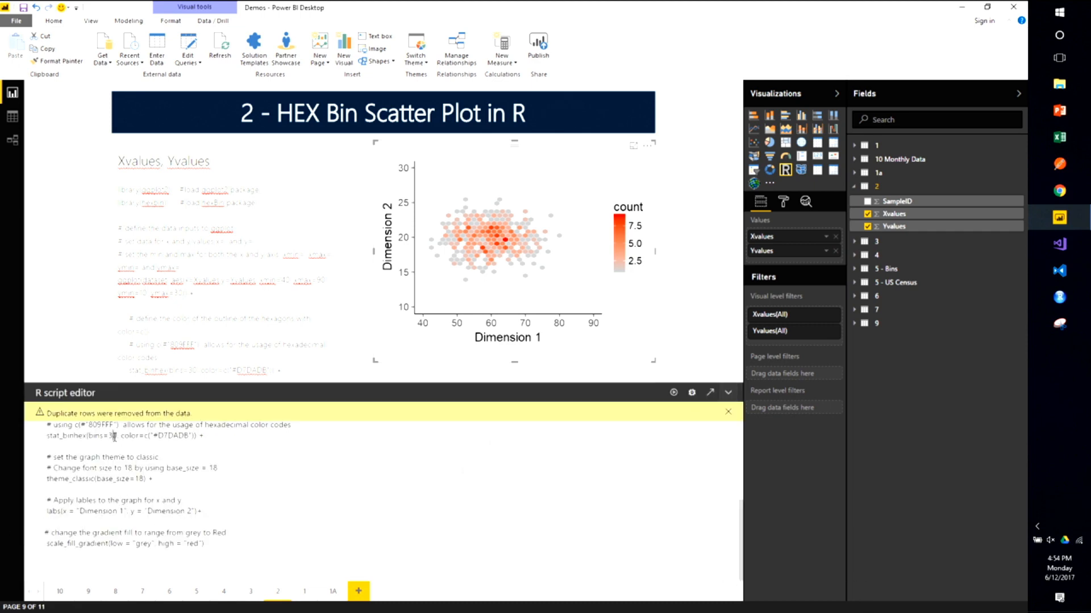
key(BackSpace)
text(2)
key(Return)
key(BackSpace)
click(673, 394)
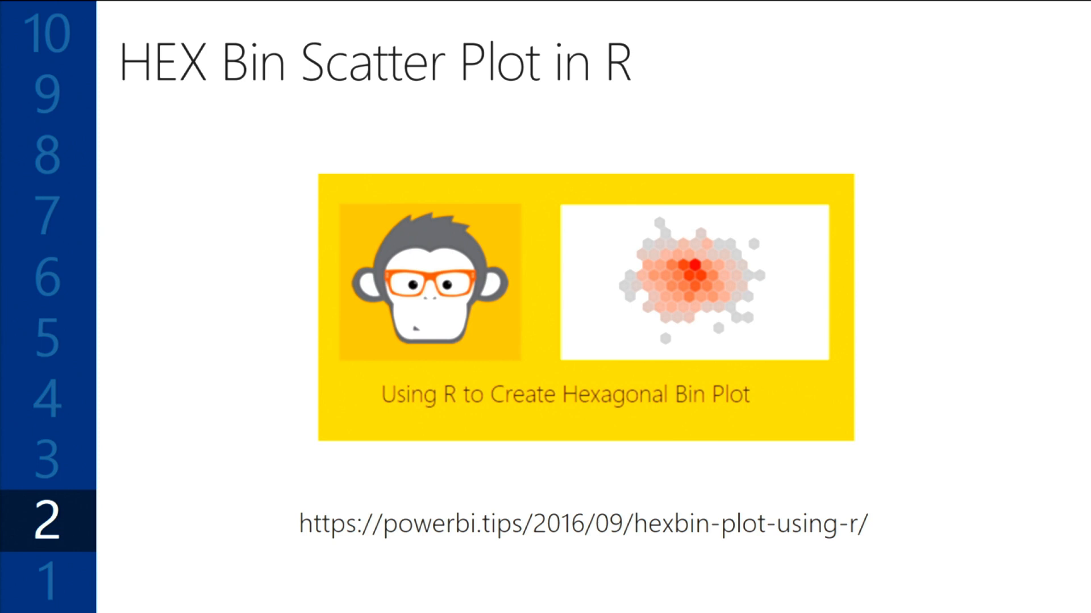
key(Right)
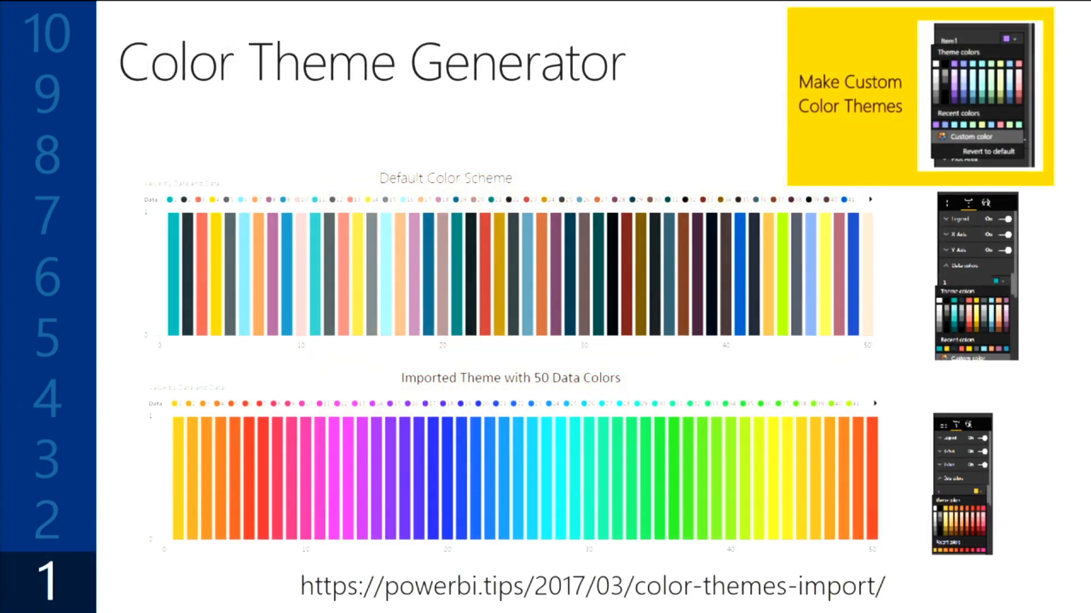
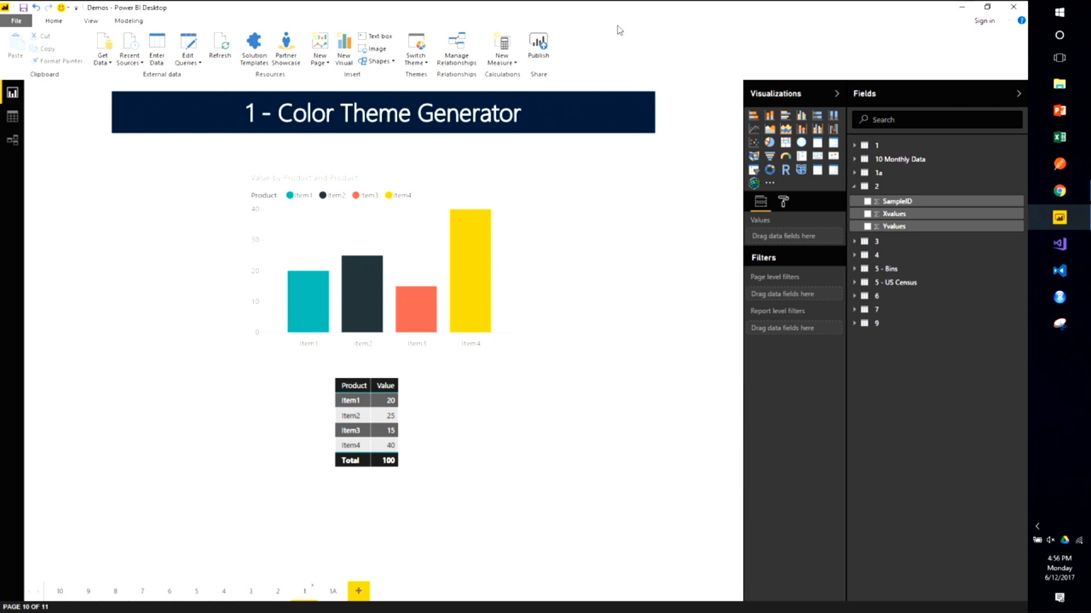
Show the Switch Theme options, and open the Tools page of powerbi.tips in Chrome to view its color theme generators
click(427, 54)
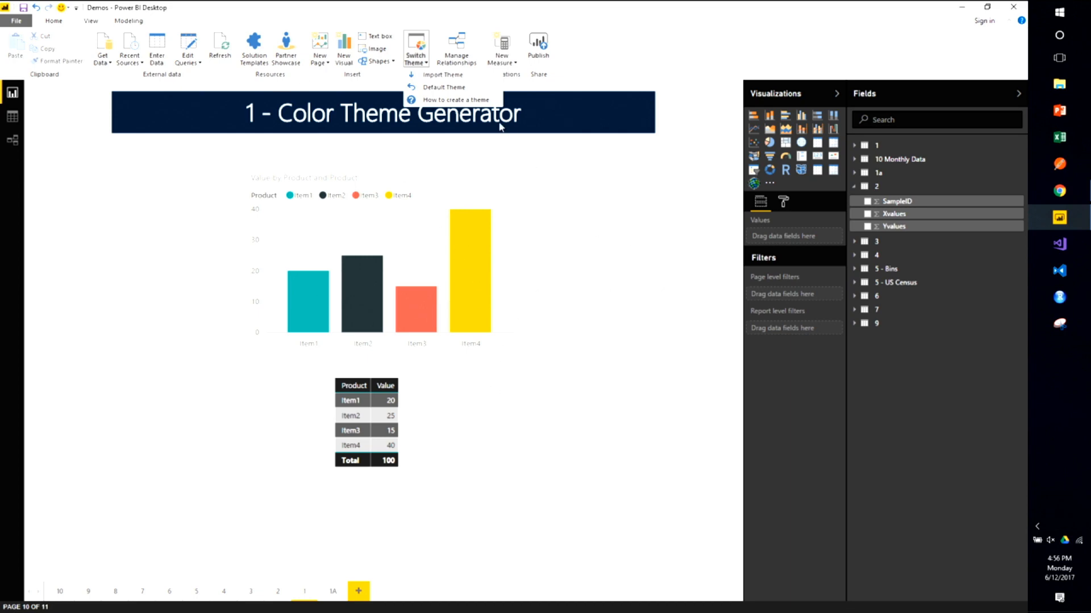
click(1059, 191)
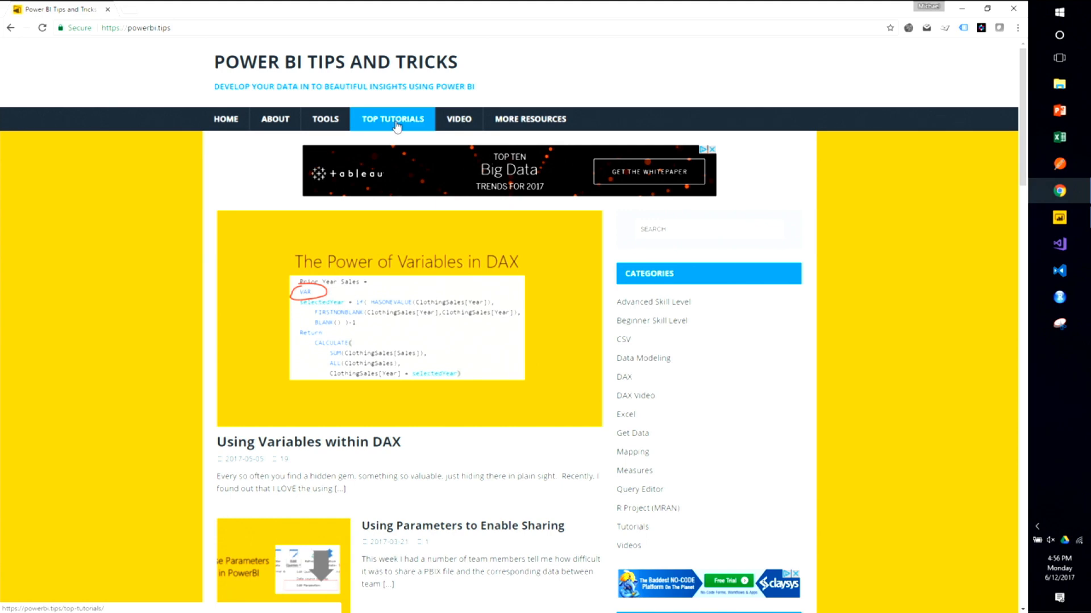
click(315, 122)
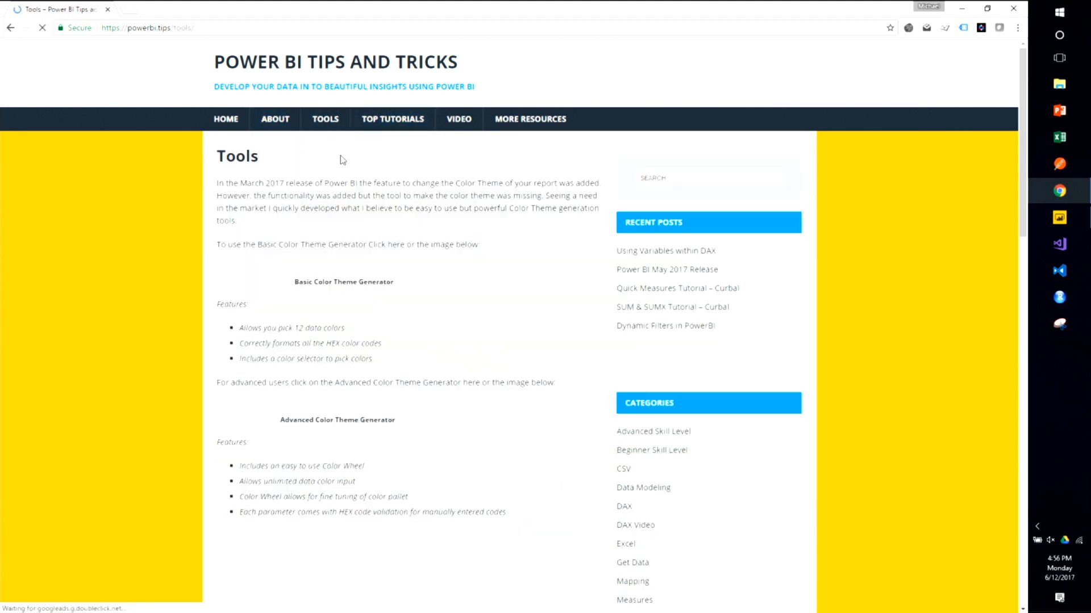
scroll(287, 126, down, 2)
scroll(312, 136, up, 2)
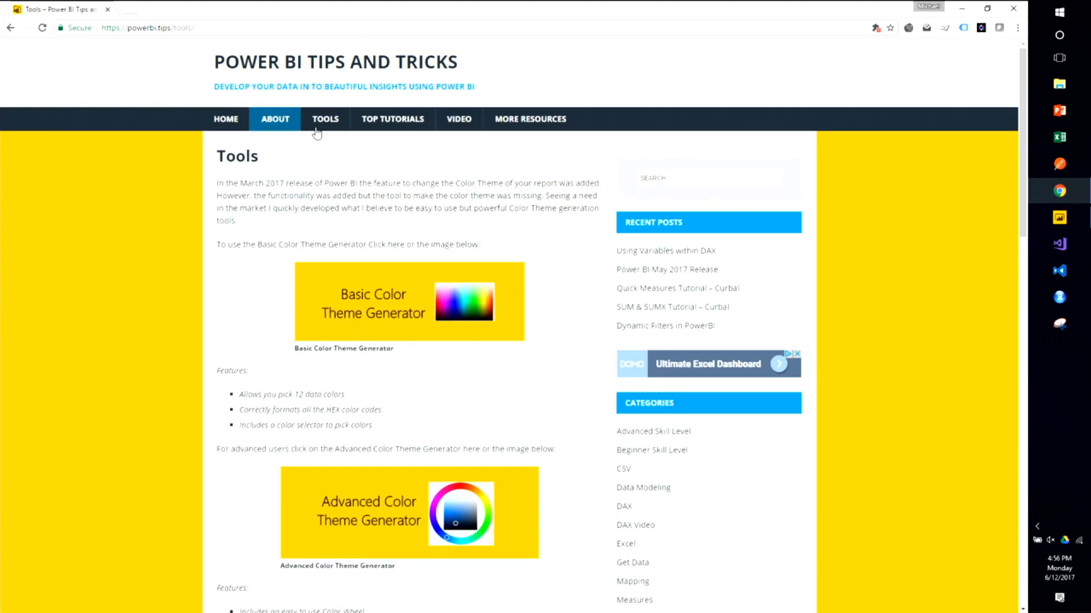
Open the Advanced Color Theme Generator and add the data colors #10104c, #2a2b93, #7e7fc8 and #d2d2ef
click(318, 146)
scroll(320, 248, down, 6)
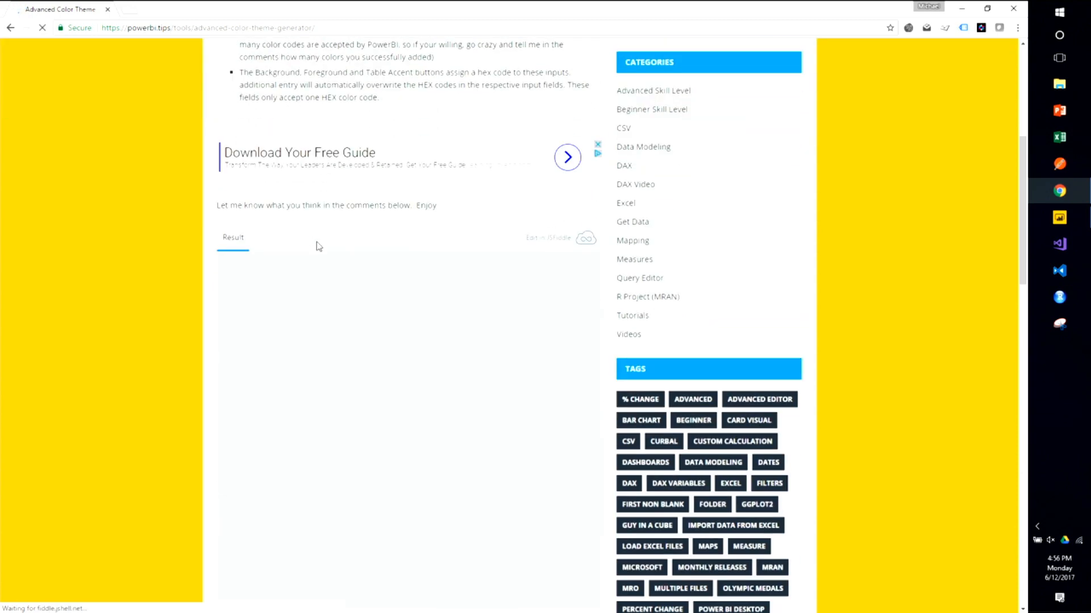
scroll(317, 243, down, 3)
mouse_move(265, 244)
mouse_down()
mouse_move(284, 221)
mouse_move(263, 243)
mouse_move(324, 244)
mouse_move(227, 248)
mouse_move(271, 246)
mouse_move(277, 208)
mouse_up()
click(264, 320)
click(268, 329)
click(266, 325)
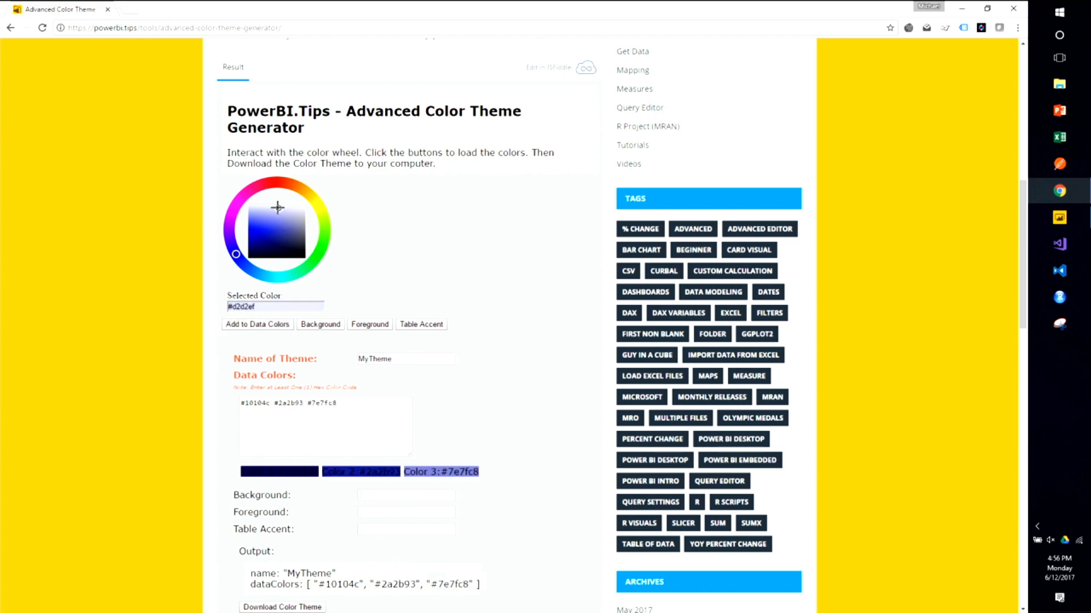
click(279, 325)
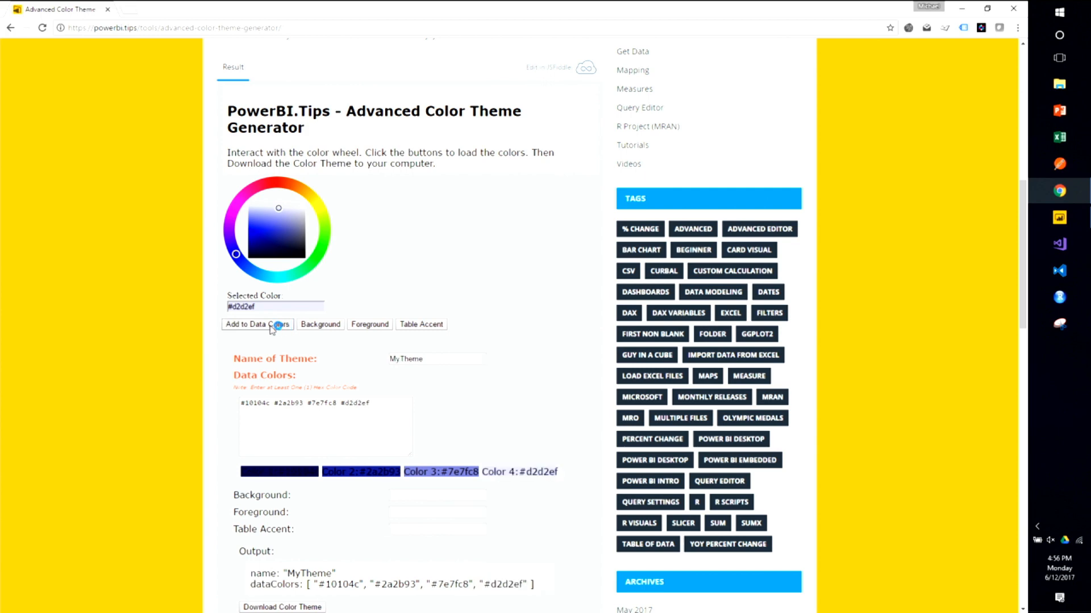
Assign #4dee49 as background, #1a3919 as foreground and #76ae75 as table accent, and download the color theme
mouse_move(236, 255)
mouse_down()
mouse_move(315, 276)
mouse_move(319, 251)
mouse_move(263, 247)
mouse_up()
click(264, 241)
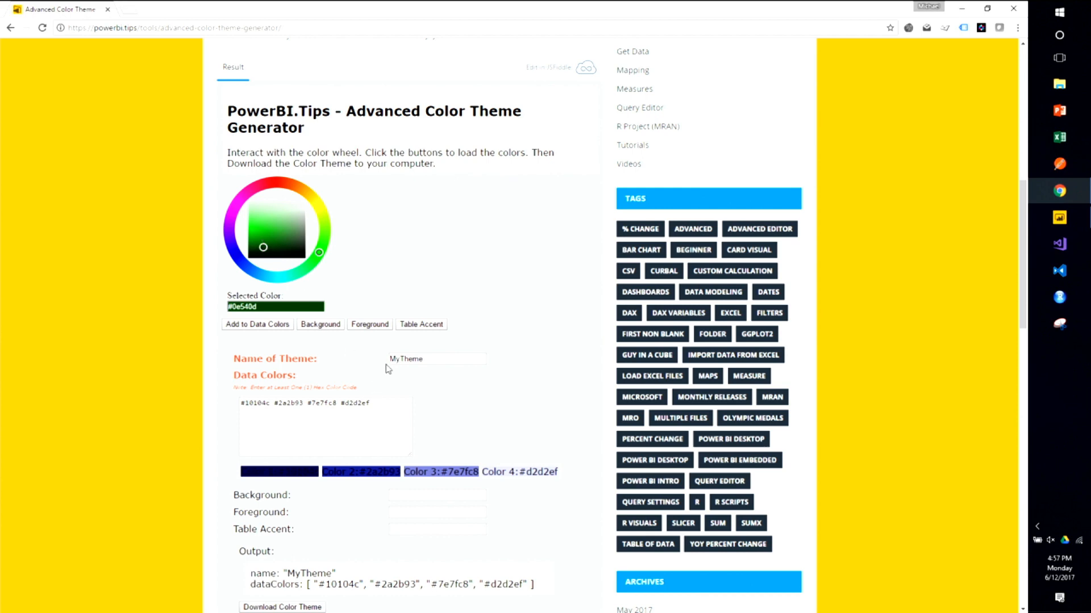
mouse_move(263, 248)
mouse_down()
mouse_move(258, 223)
mouse_move(282, 250)
mouse_move(290, 226)
mouse_up()
click(319, 325)
click(370, 324)
click(285, 246)
click(409, 325)
scroll(429, 389, down, 4)
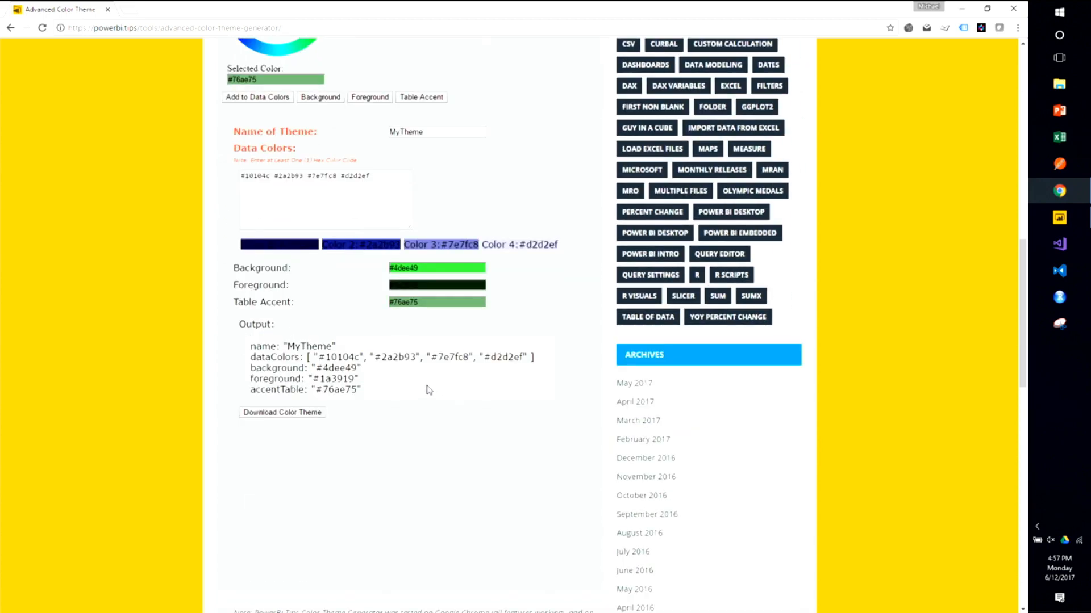
click(264, 414)
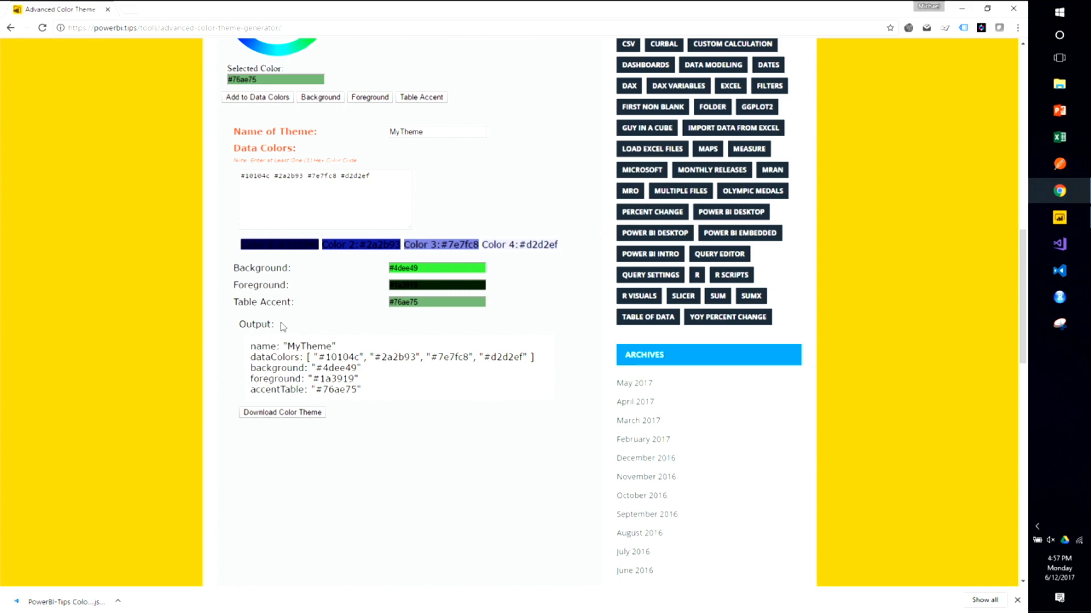
Duplicate the four hex codes within the Data Colors list so the theme holds eight data colors
drag(396, 172, 214, 176)
key(ctrl+c)
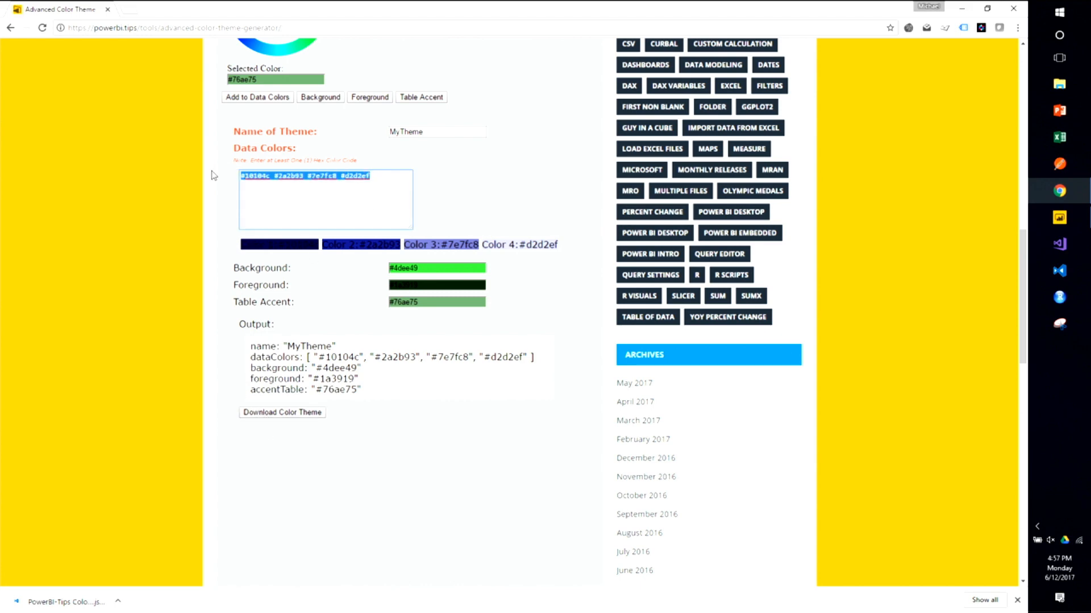
click(400, 177)
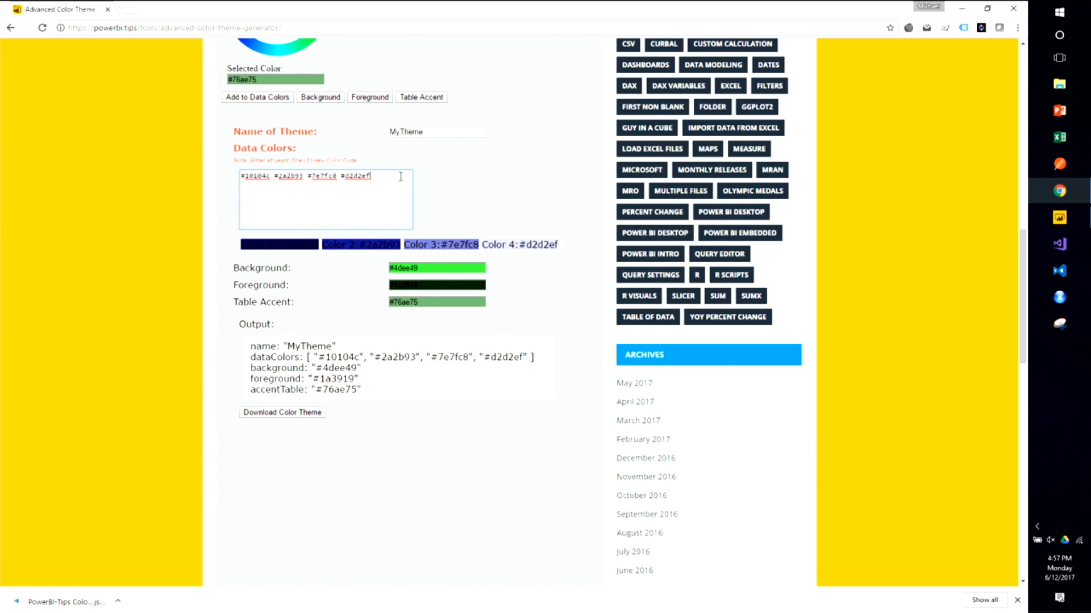
key(ctrl+v)
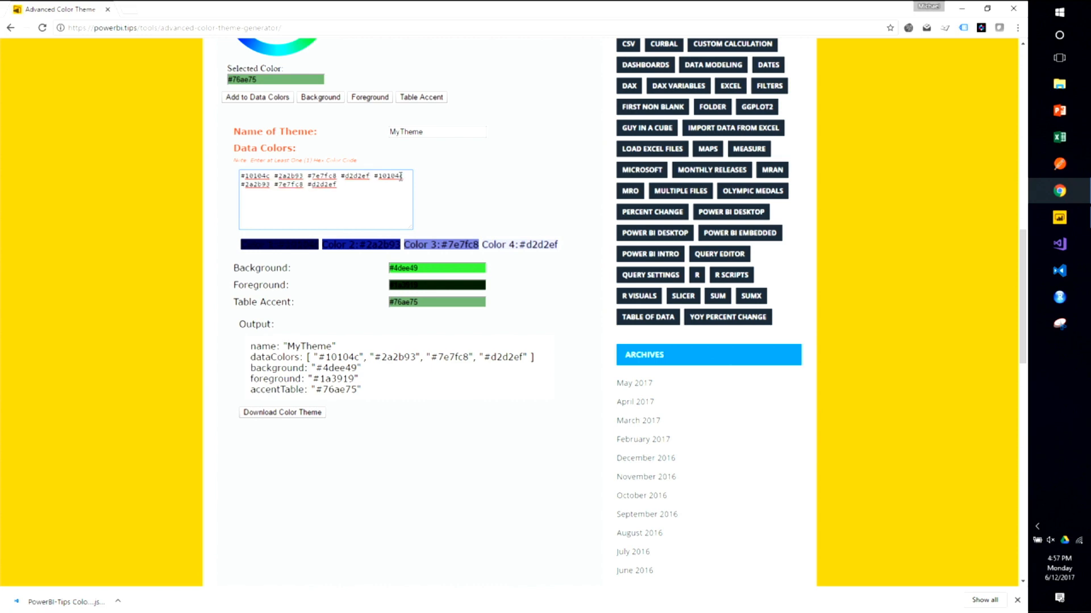
key(Tab)
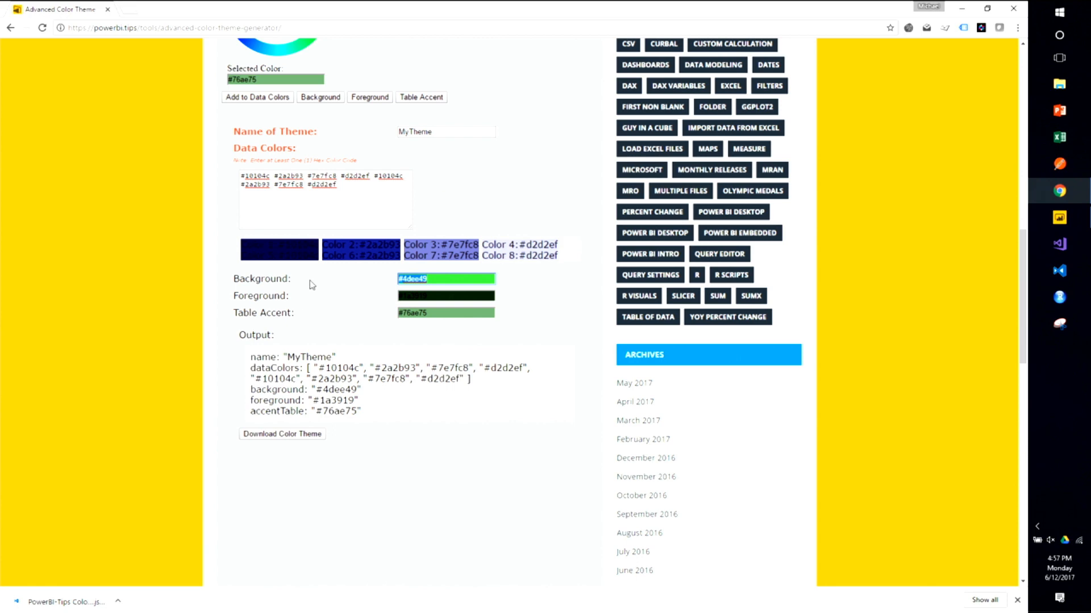
Switch to Power BI Desktop and import the PowerBI-Tips Color Theme file from the Desktop folder as the report theme
click(961, 9)
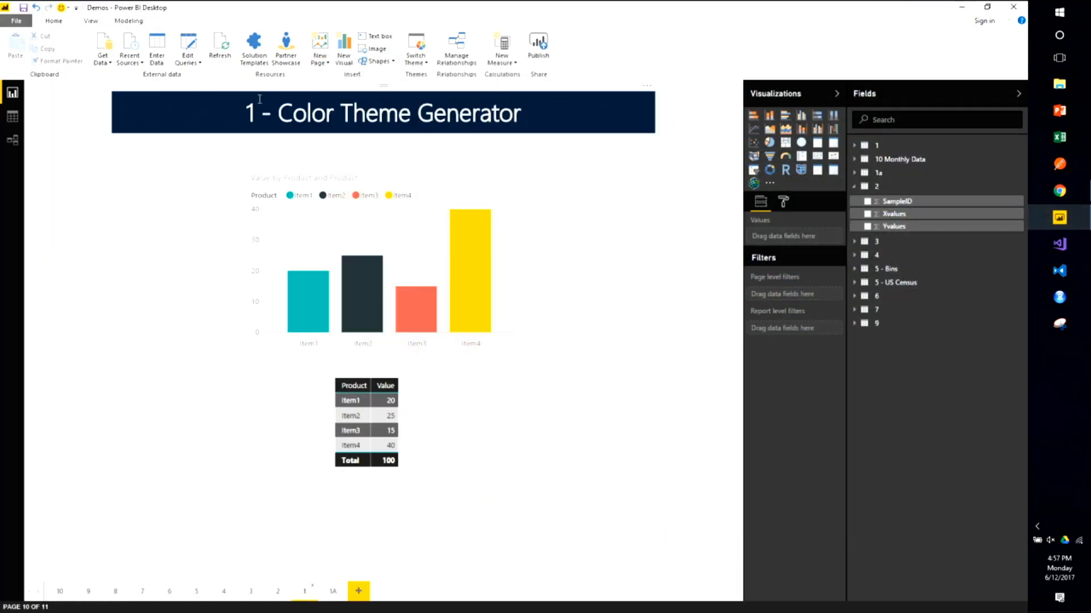
click(424, 47)
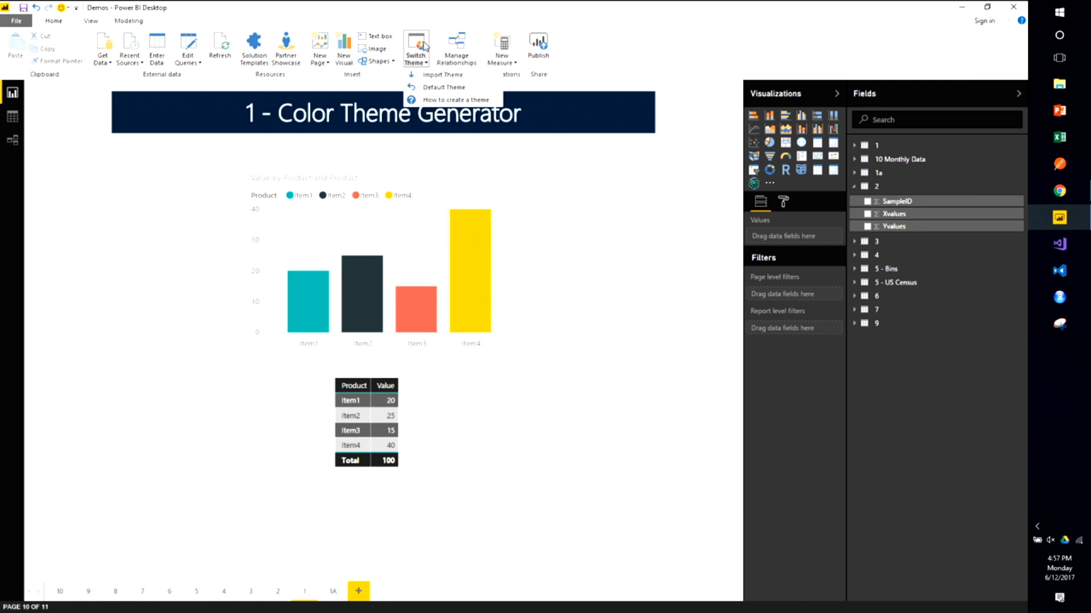
click(440, 74)
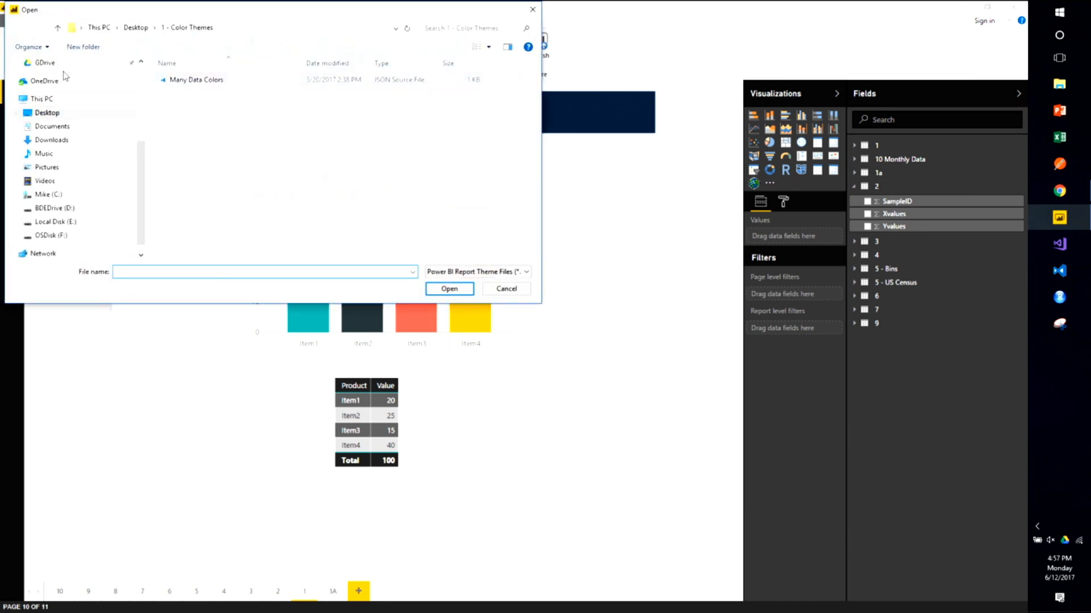
scroll(45, 97, up, 2)
click(46, 195)
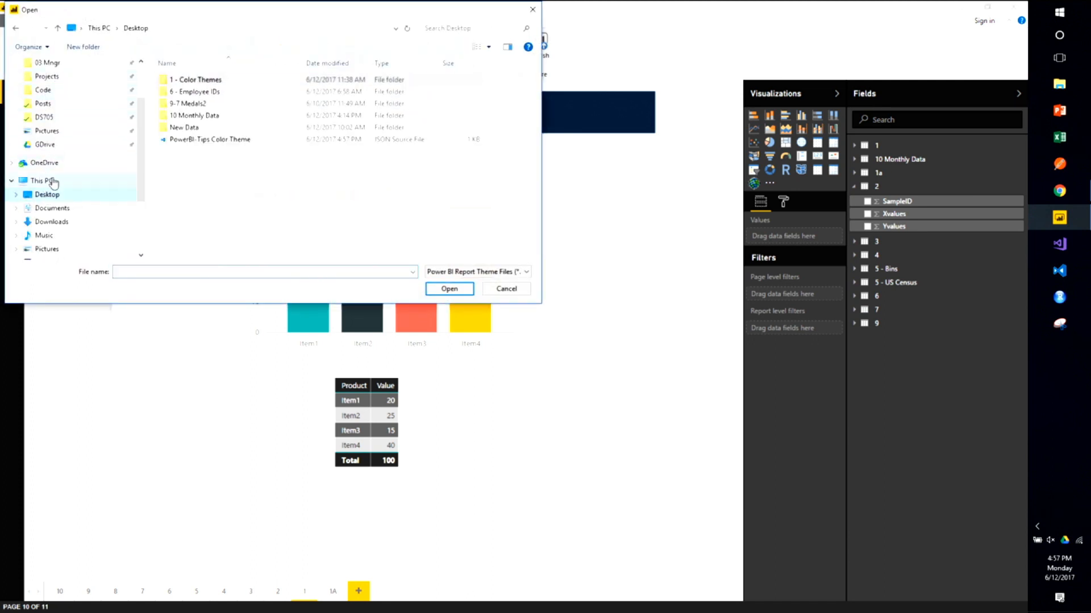
click(194, 140)
click(454, 288)
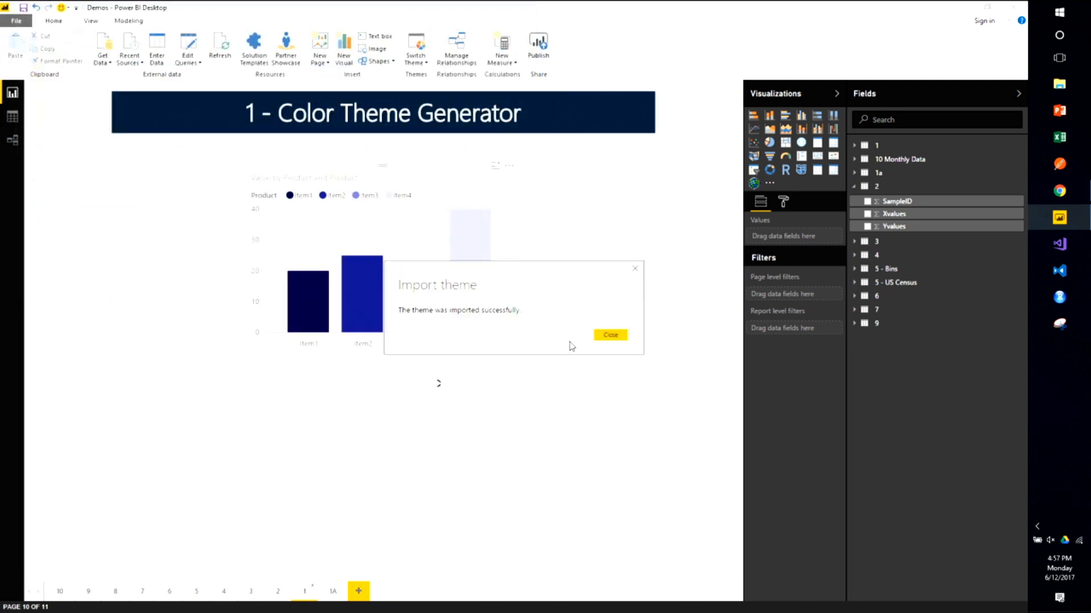
click(610, 335)
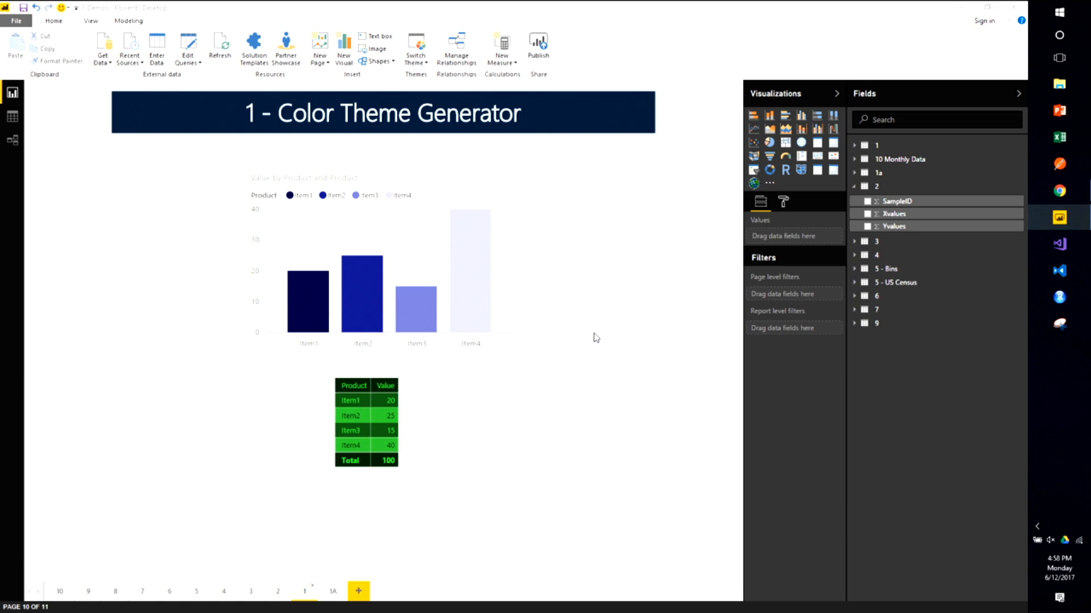
On page 1A, examine the column chart's data colors and the theme palette offered for data point 1
click(330, 594)
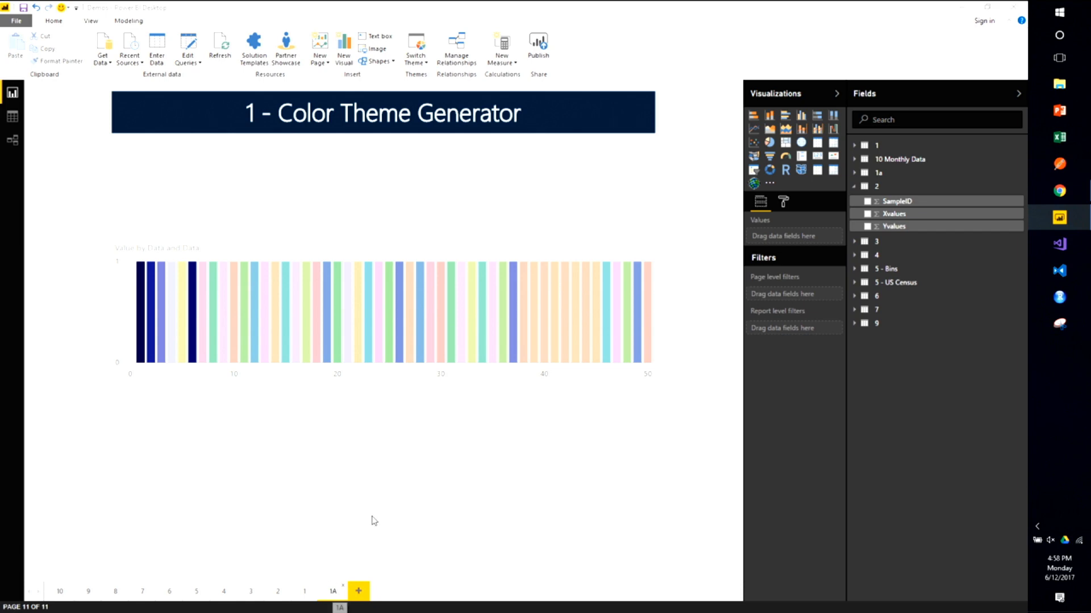
click(782, 201)
click(754, 224)
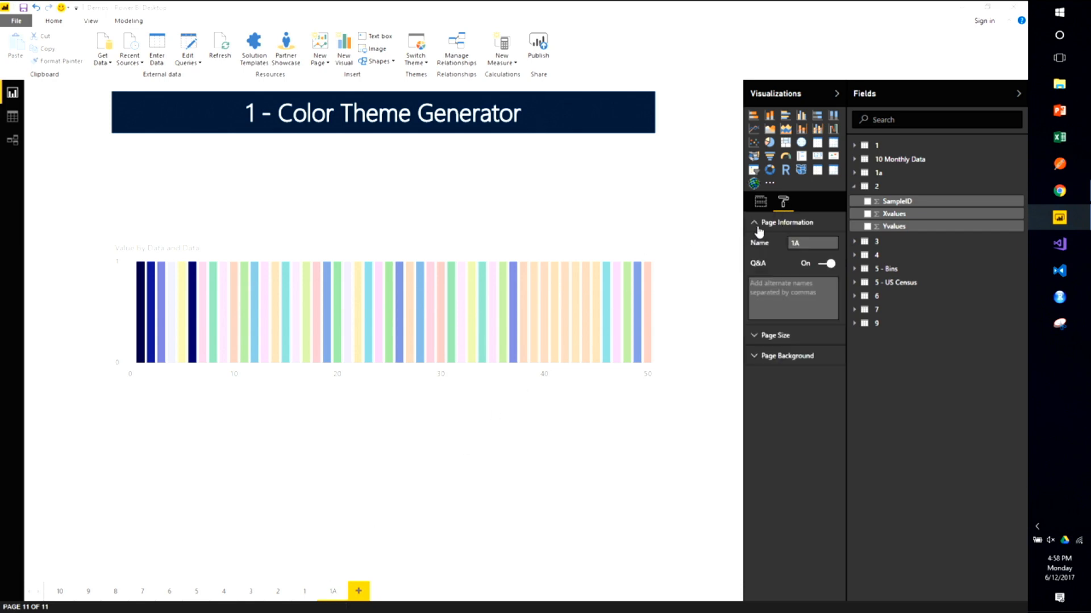
click(754, 225)
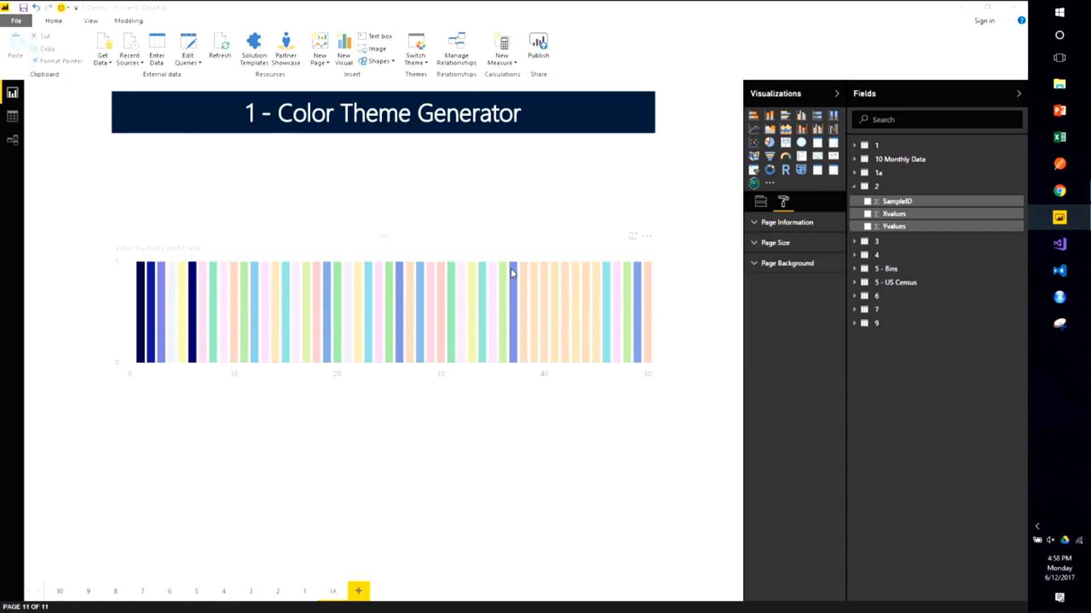
click(549, 284)
click(784, 204)
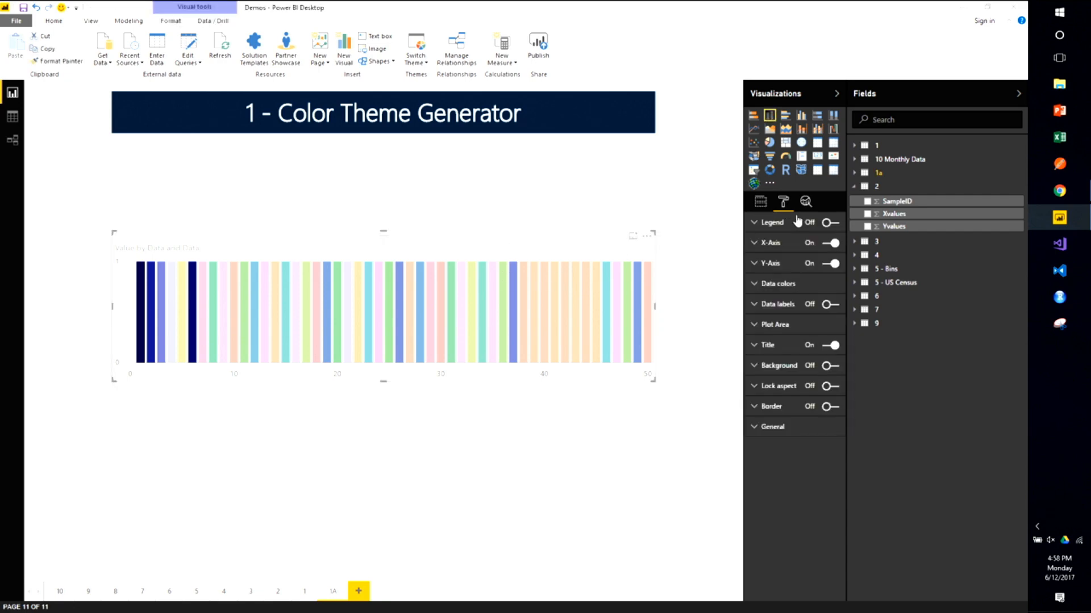
click(757, 287)
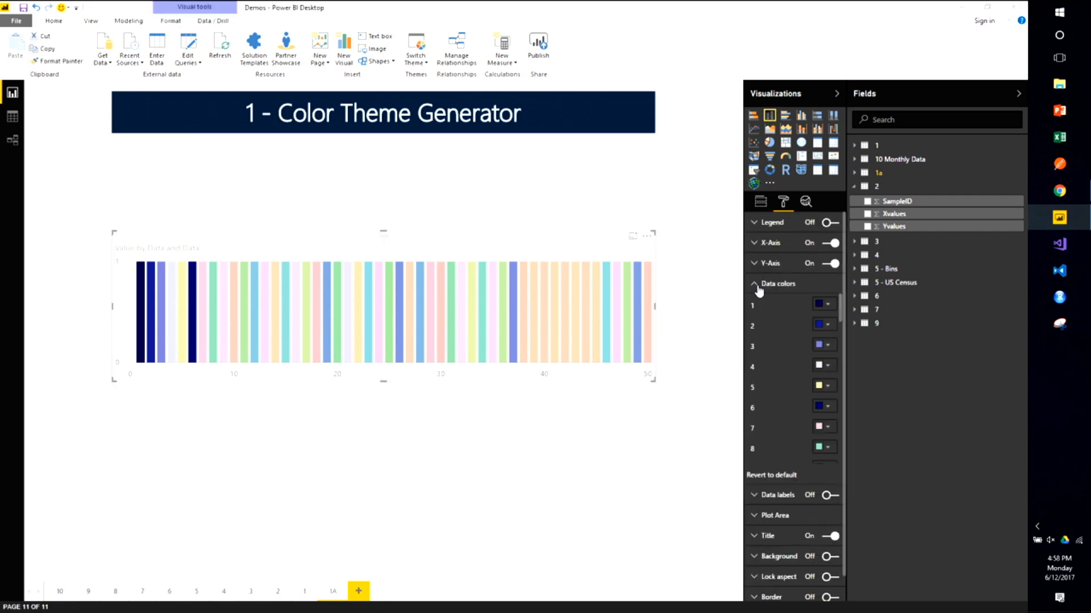
click(824, 304)
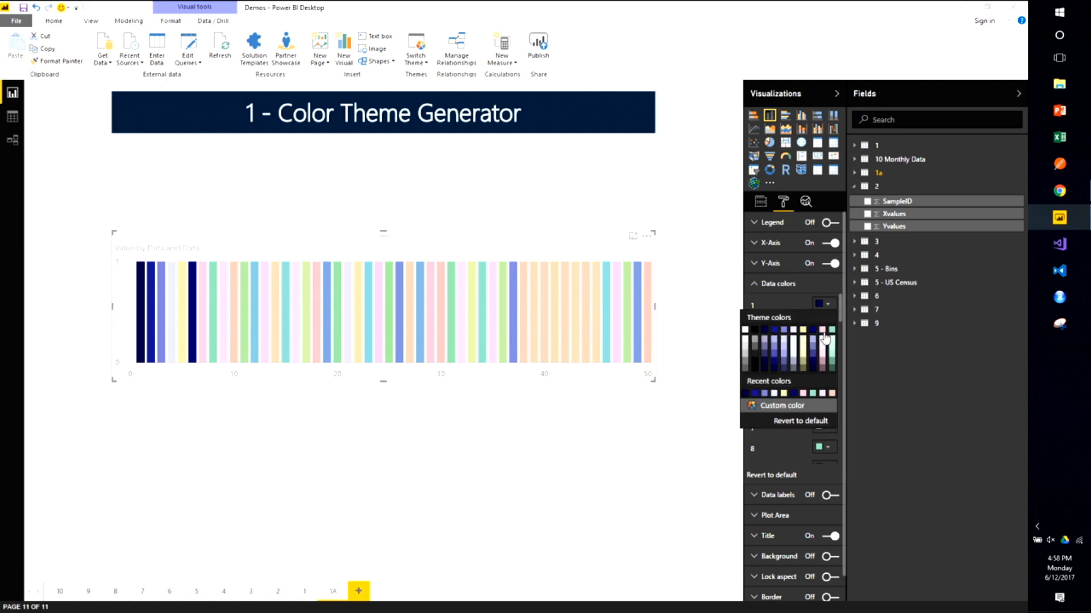
click(238, 194)
Import the Many Data Colors theme from the 1 - Color Themes folder into the report
click(412, 52)
click(435, 89)
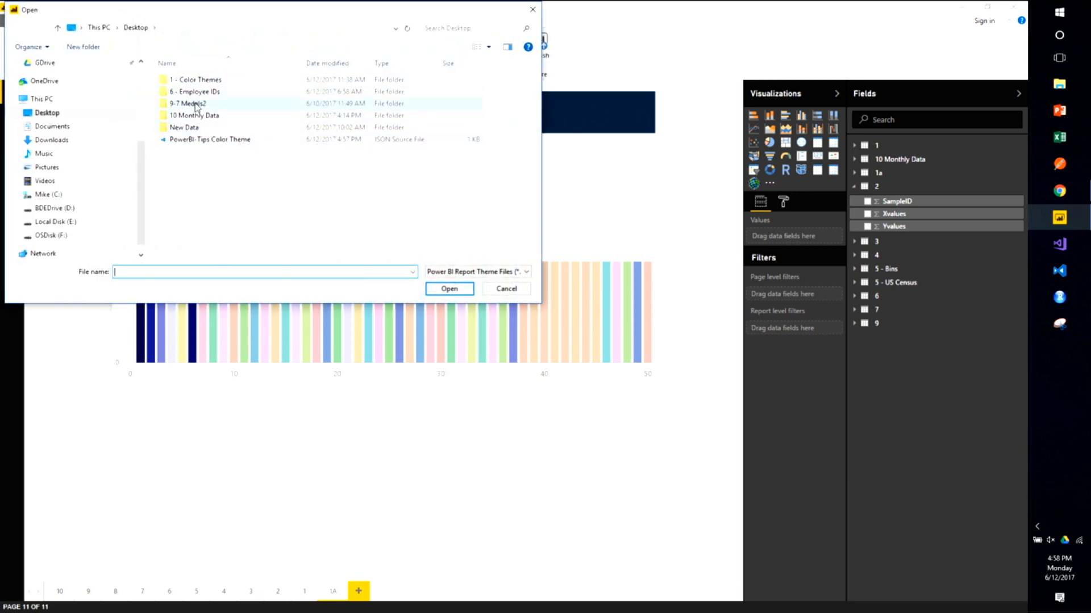
double_click(189, 80)
click(193, 80)
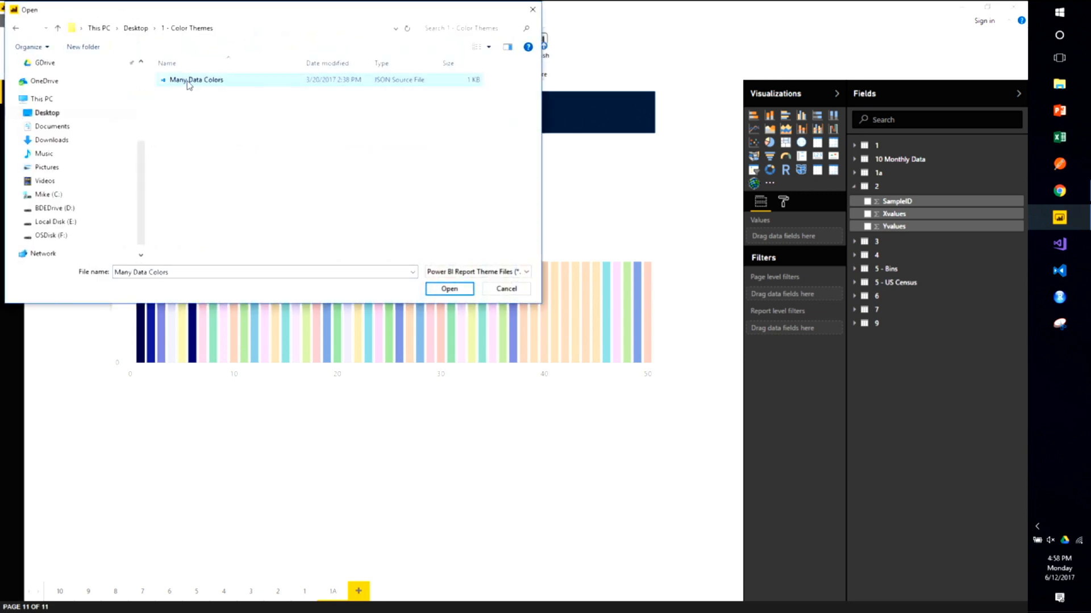
click(450, 289)
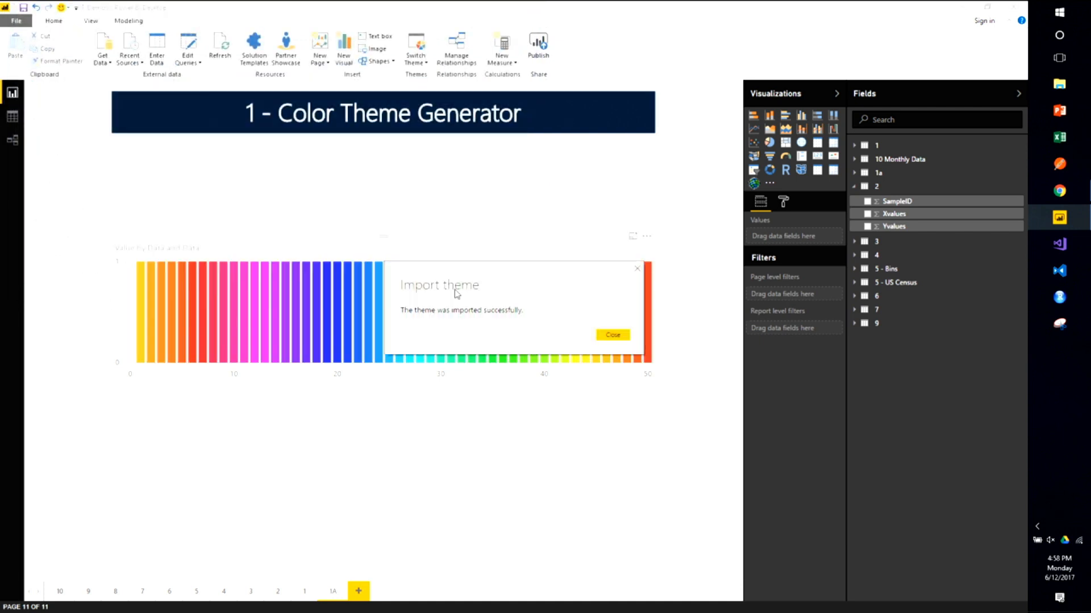
click(613, 335)
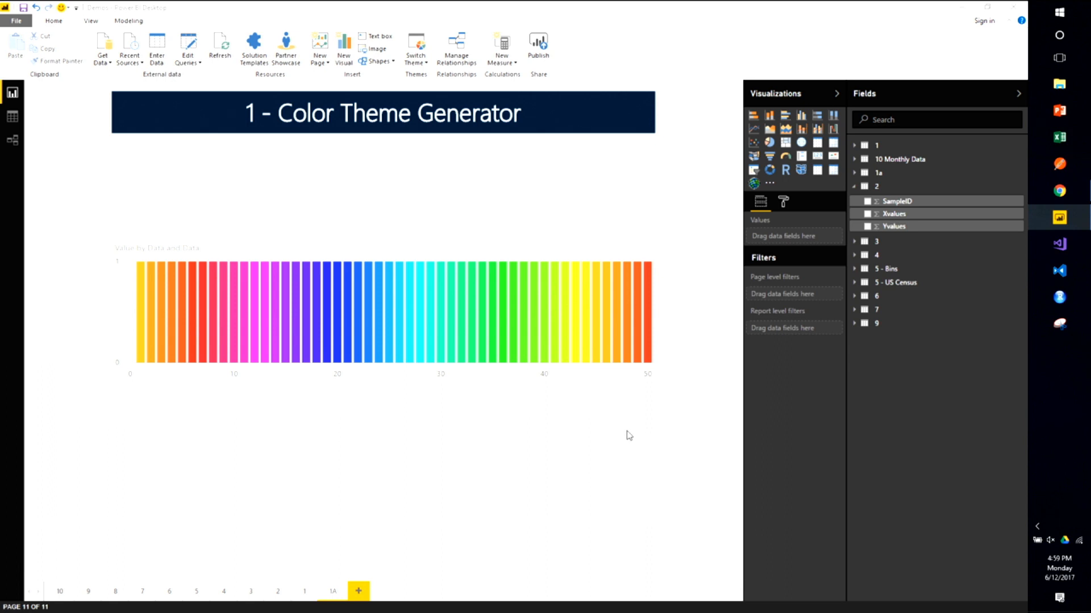
mouse_move(650, 307)
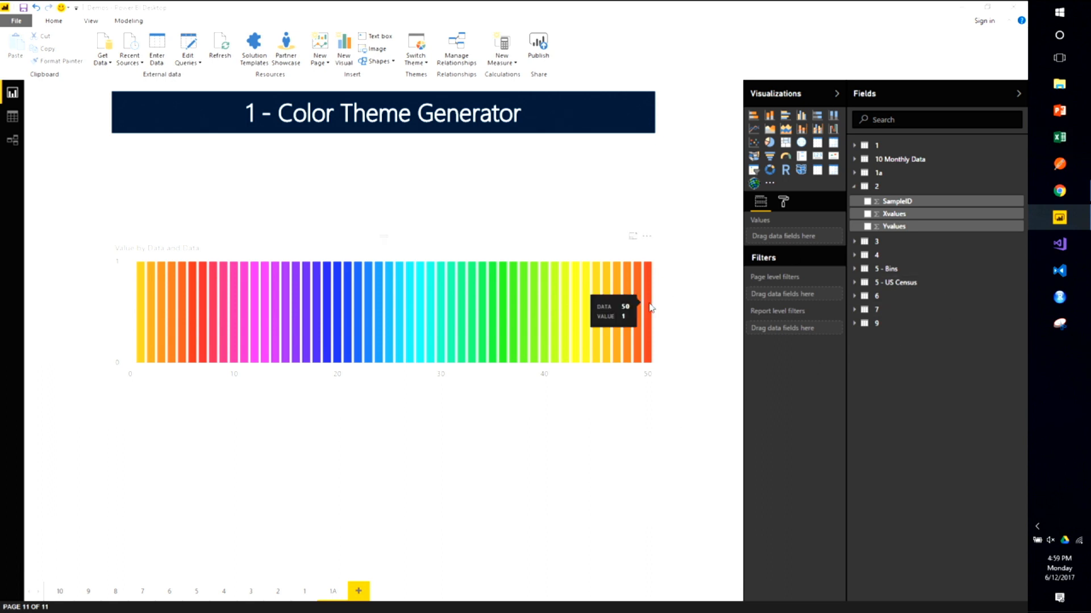